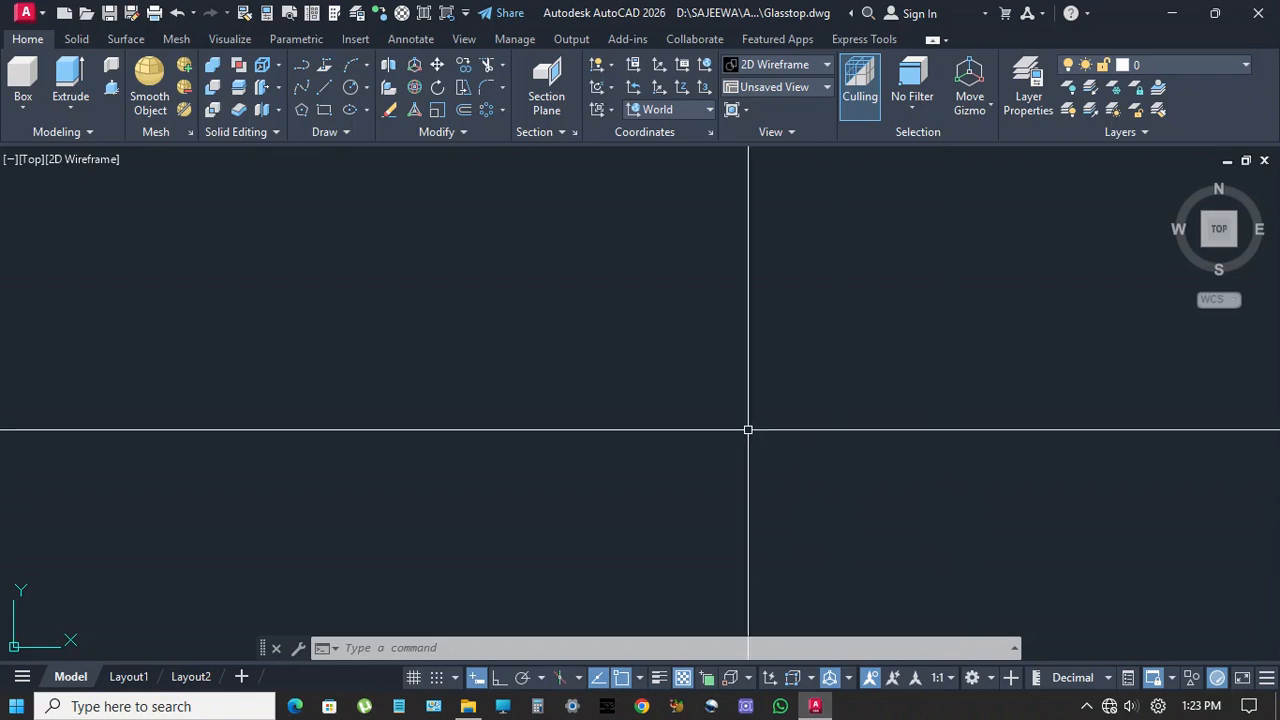
Set the drawing units to decimal length with precision 0 and the insertion scale to Millimeters
{"action": "type", "text": "n"}
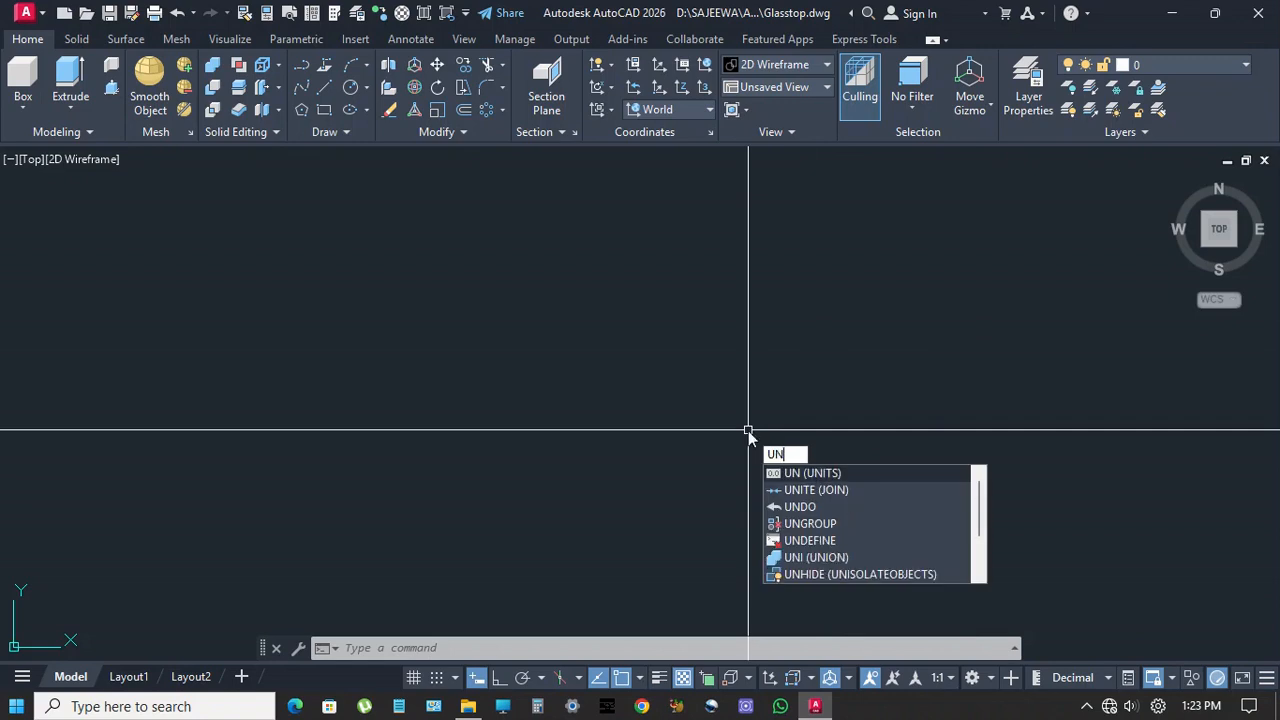
{"action": "key", "text": "Return"}
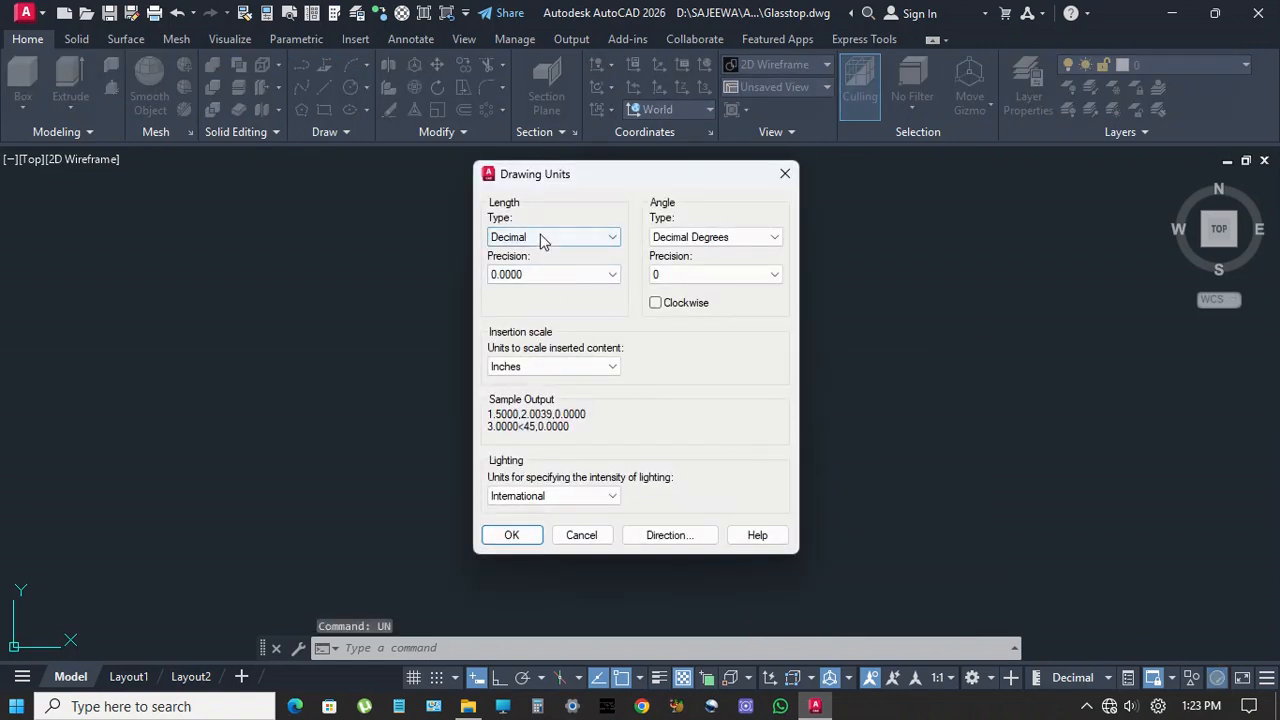
{"action": "left_click", "coordinate": [543, 274]}
{"action": "left_click", "coordinate": [544, 290]}
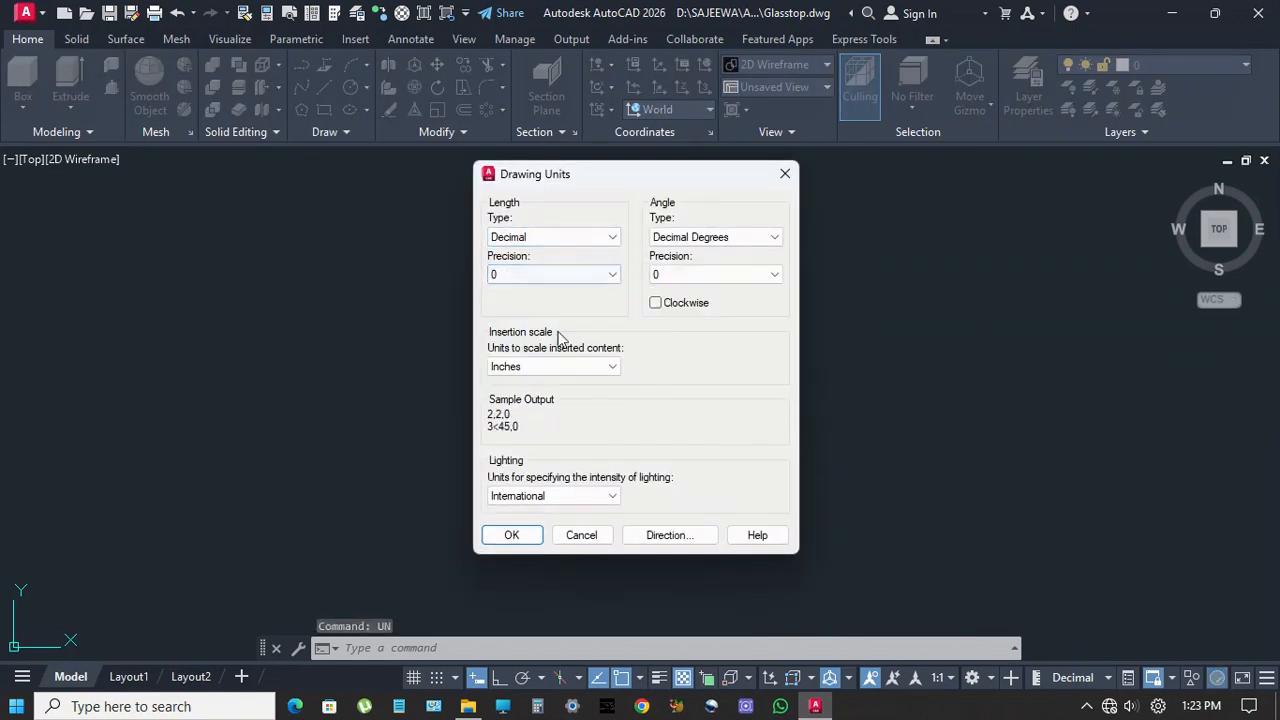
{"action": "left_click", "coordinate": [552, 368]}
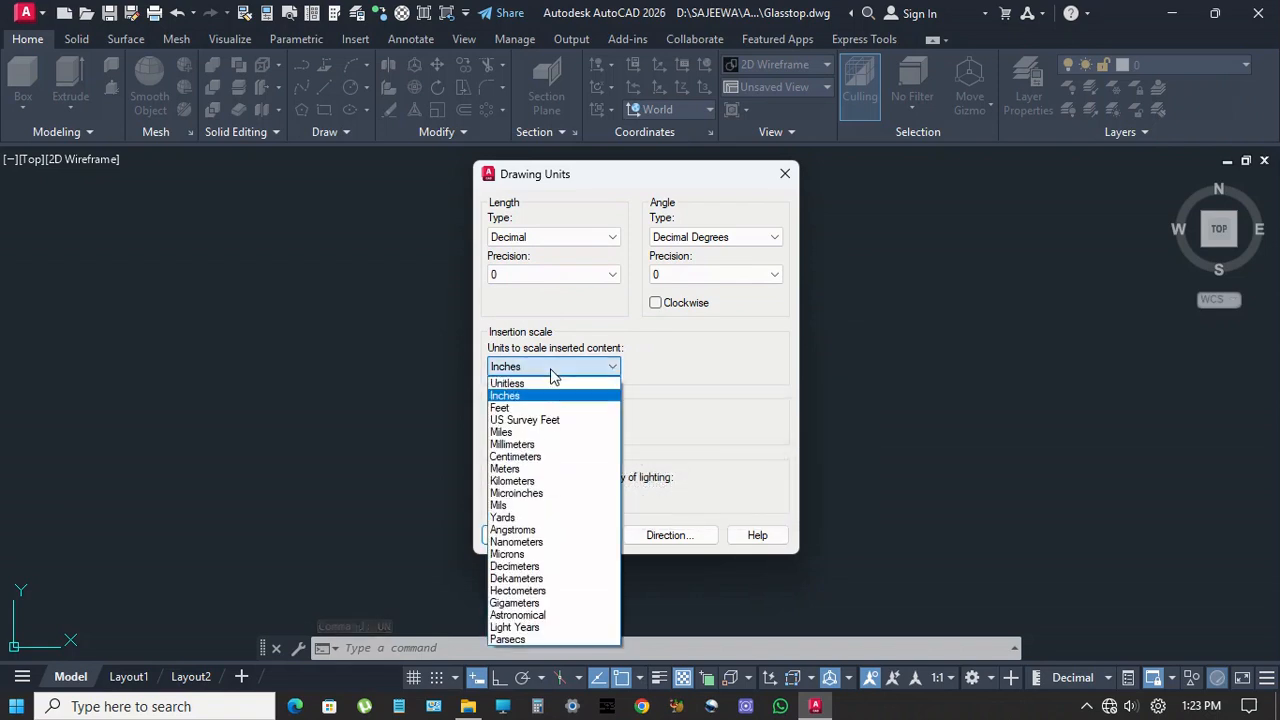
{"action": "left_click", "coordinate": [524, 445]}
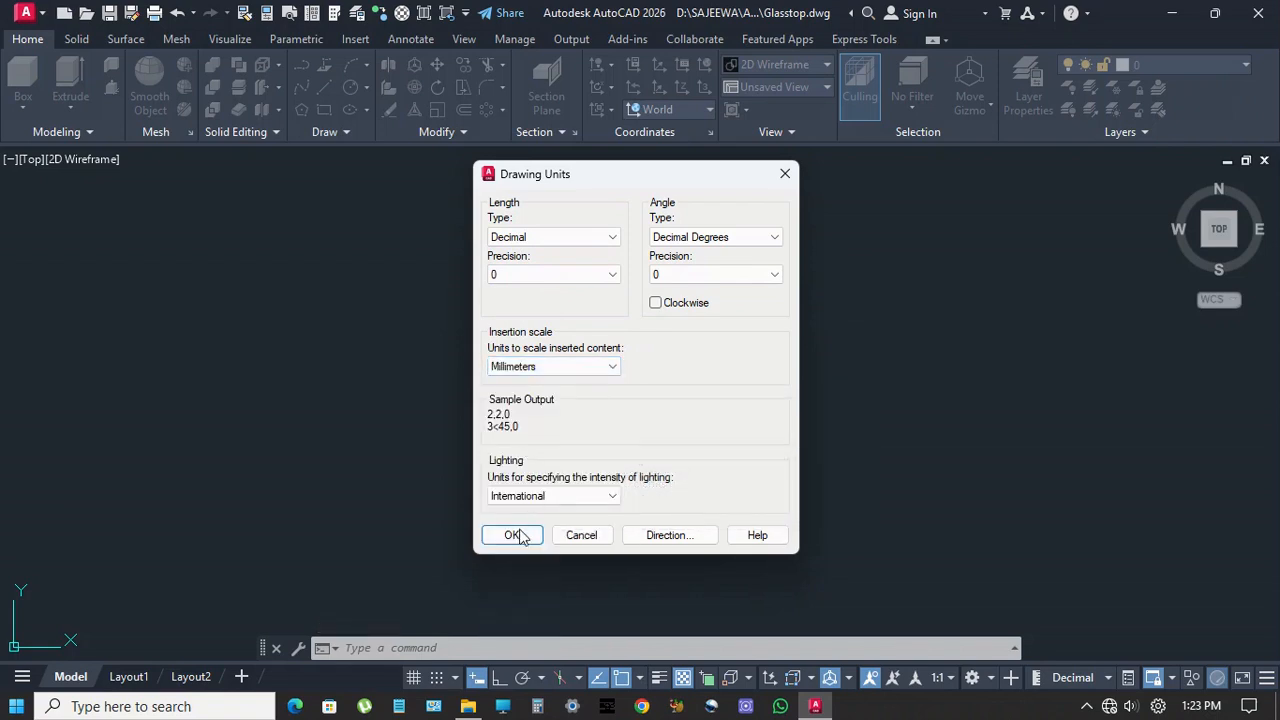
{"action": "left_click", "coordinate": [516, 537]}
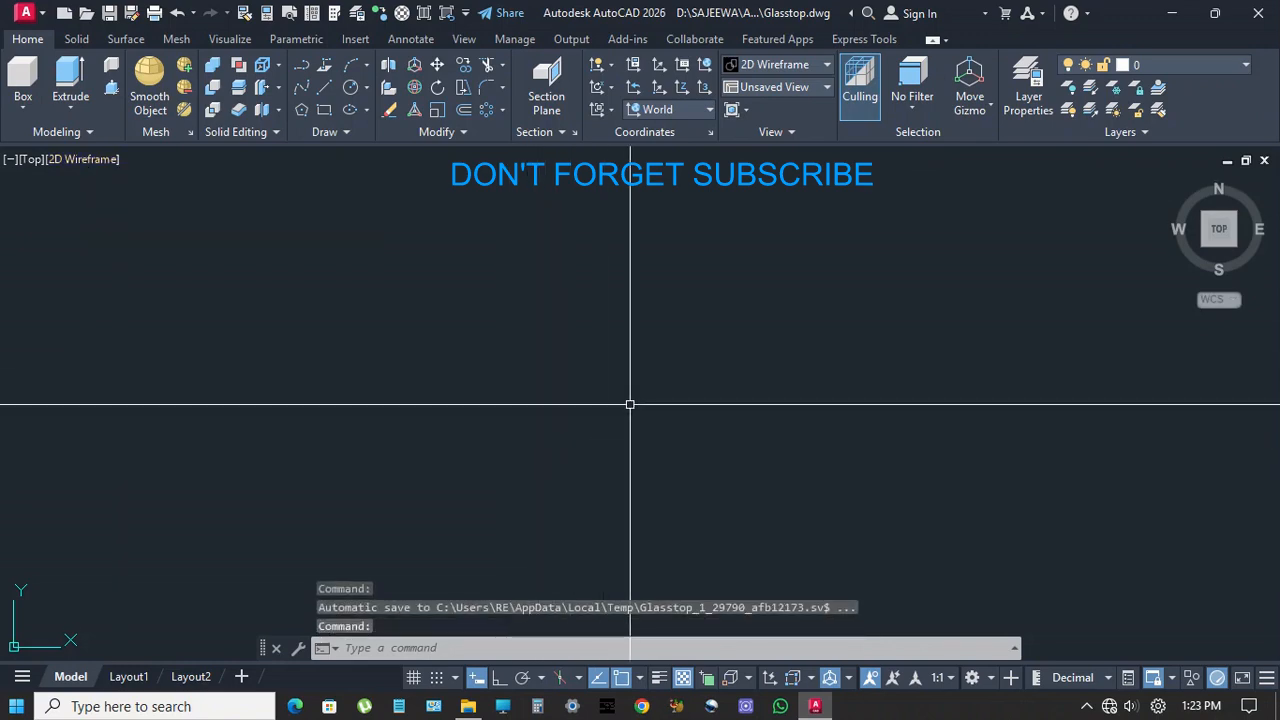
Draw a circle with a radius of 225 mm in the empty drawing area
{"action": "key", "text": "Return"}
{"action": "left_click", "coordinate": [659, 435]}
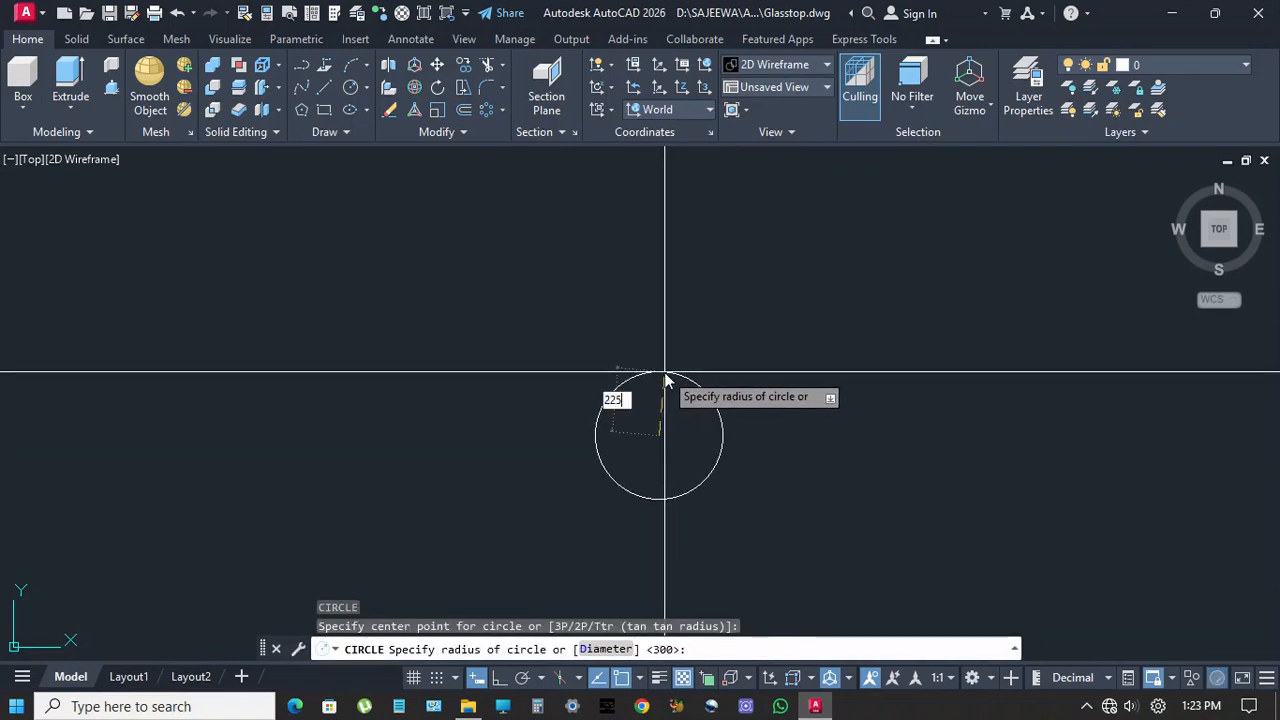
{"action": "key", "text": "Return"}
{"action": "scroll", "coordinate": [664, 371], "scroll_direction": "down", "scroll_amount": 2}
{"action": "middle_click_drag", "start_coordinate": [664, 371], "coordinate": [655, 337]}
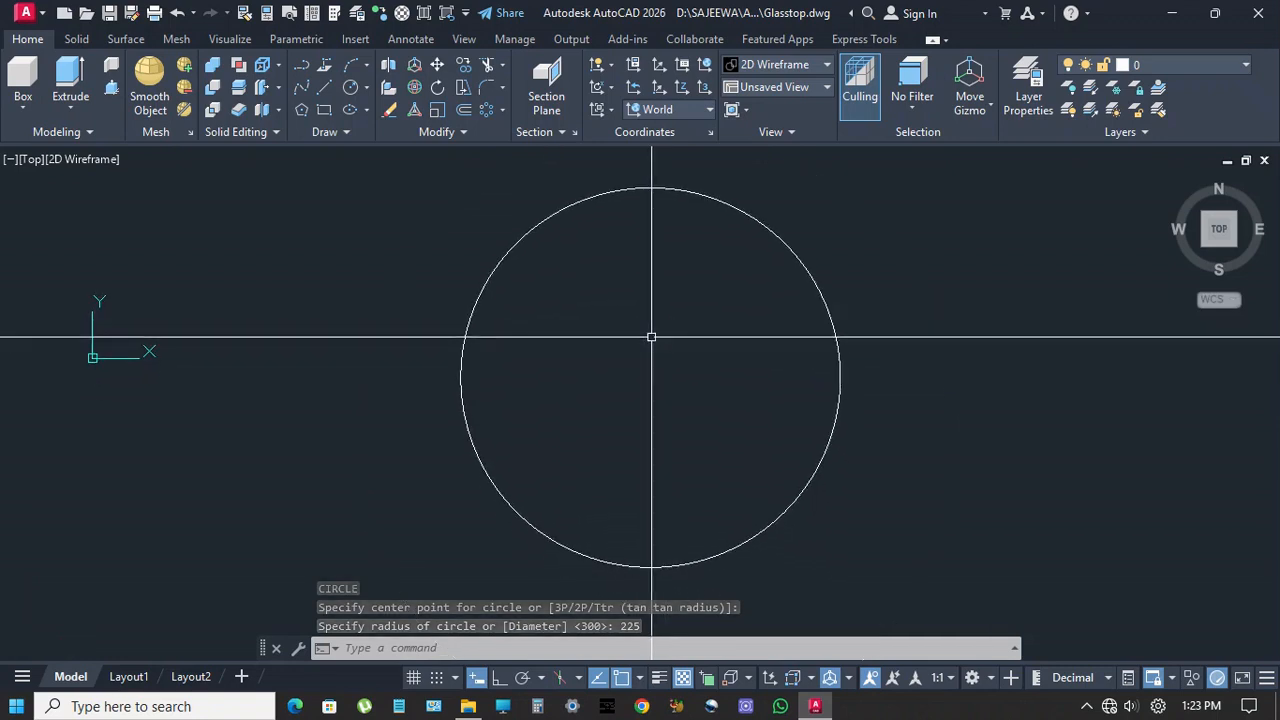
Draw a radius line from the circle's centre to its quadrant in the negative X direction
{"action": "type", "text": "l"}
{"action": "key", "text": "Return"}
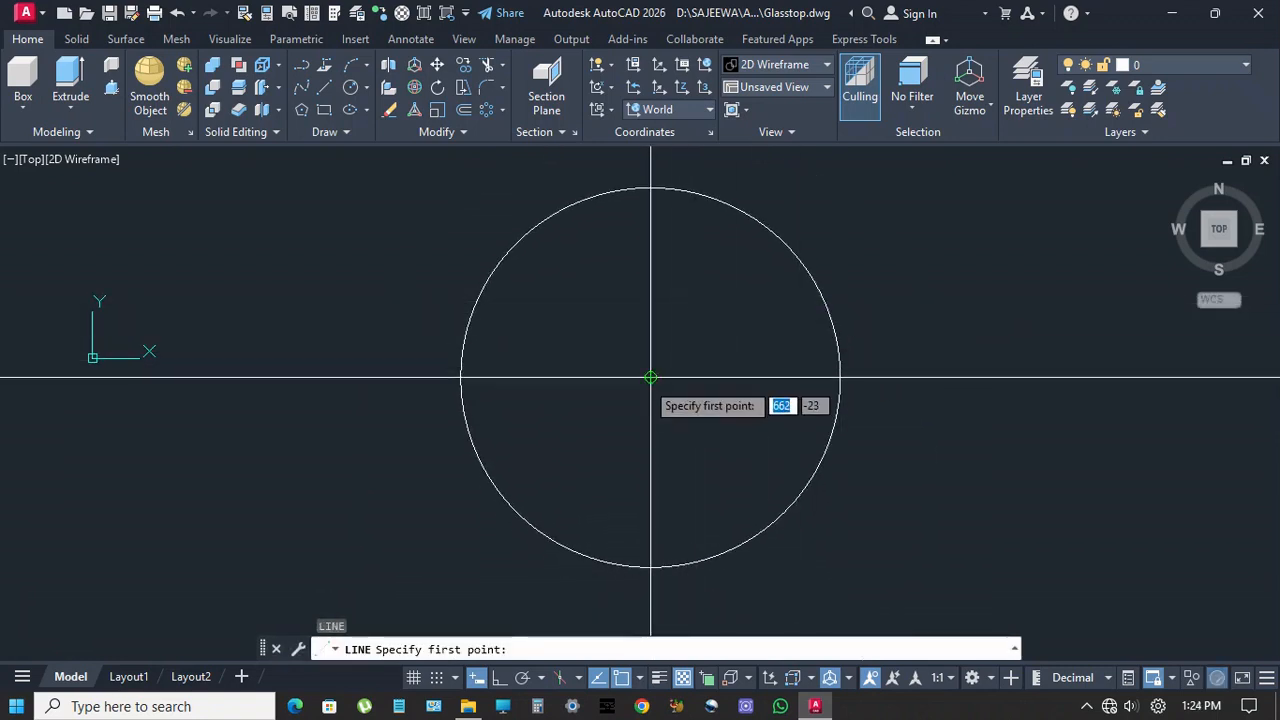
{"action": "left_click", "coordinate": [650, 378]}
{"action": "left_click", "coordinate": [461, 378]}
{"action": "key", "text": "Escape"}
Draw a circle with a radius of 5 mm centred on the radius line's outer end
{"action": "type", "text": "c"}
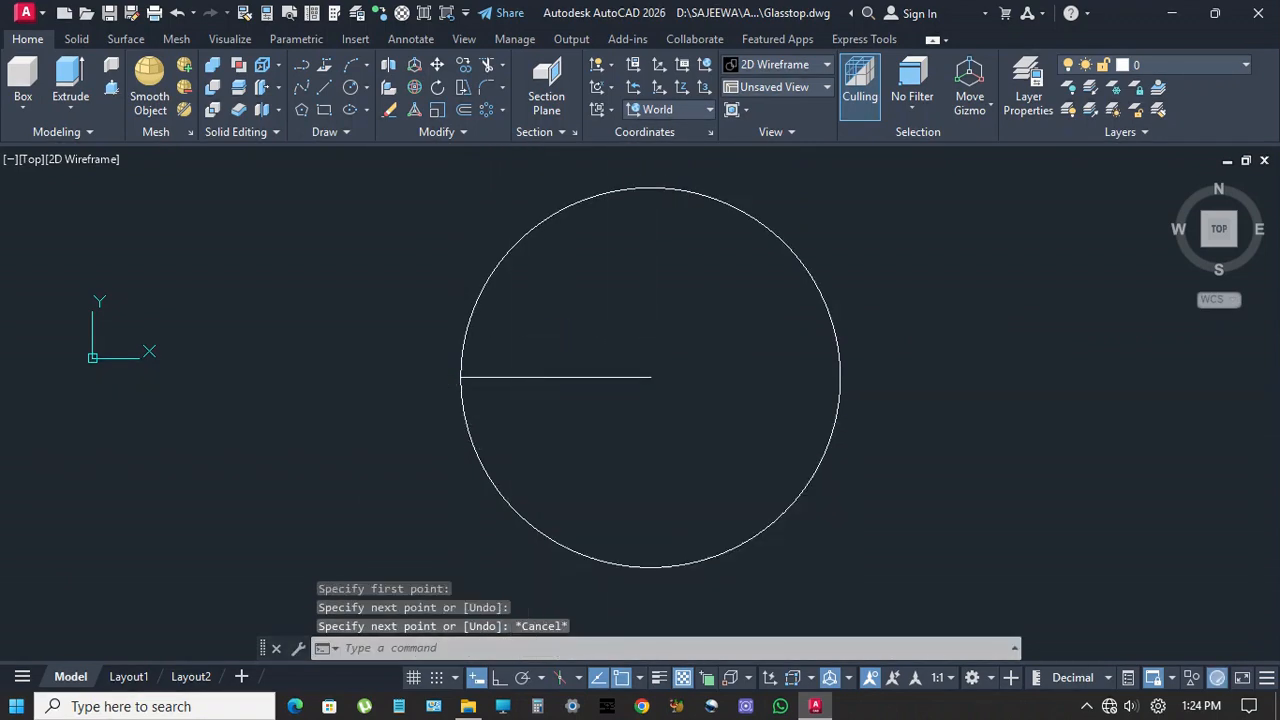
{"action": "key", "text": "Return"}
{"action": "scroll", "coordinate": [445, 365], "scroll_direction": "up", "scroll_amount": 5}
{"action": "left_click", "coordinate": [445, 357]}
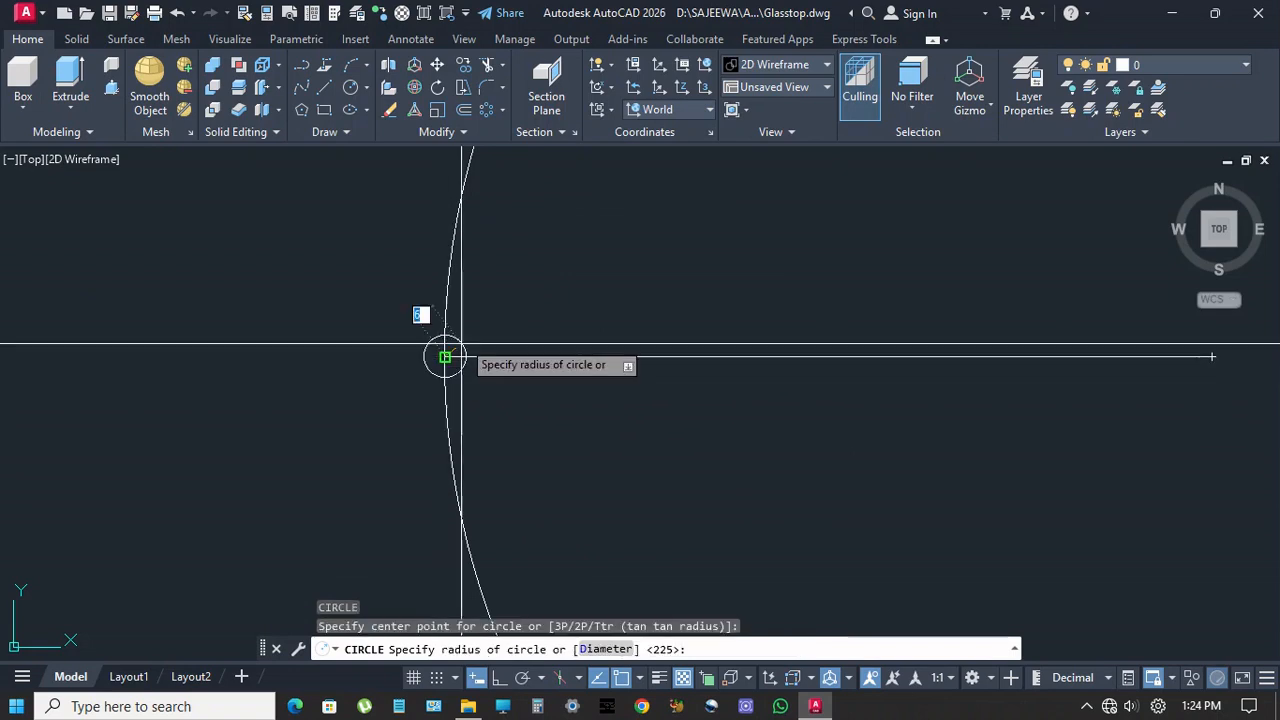
{"action": "scroll", "coordinate": [472, 323], "scroll_direction": "up", "scroll_amount": 2}
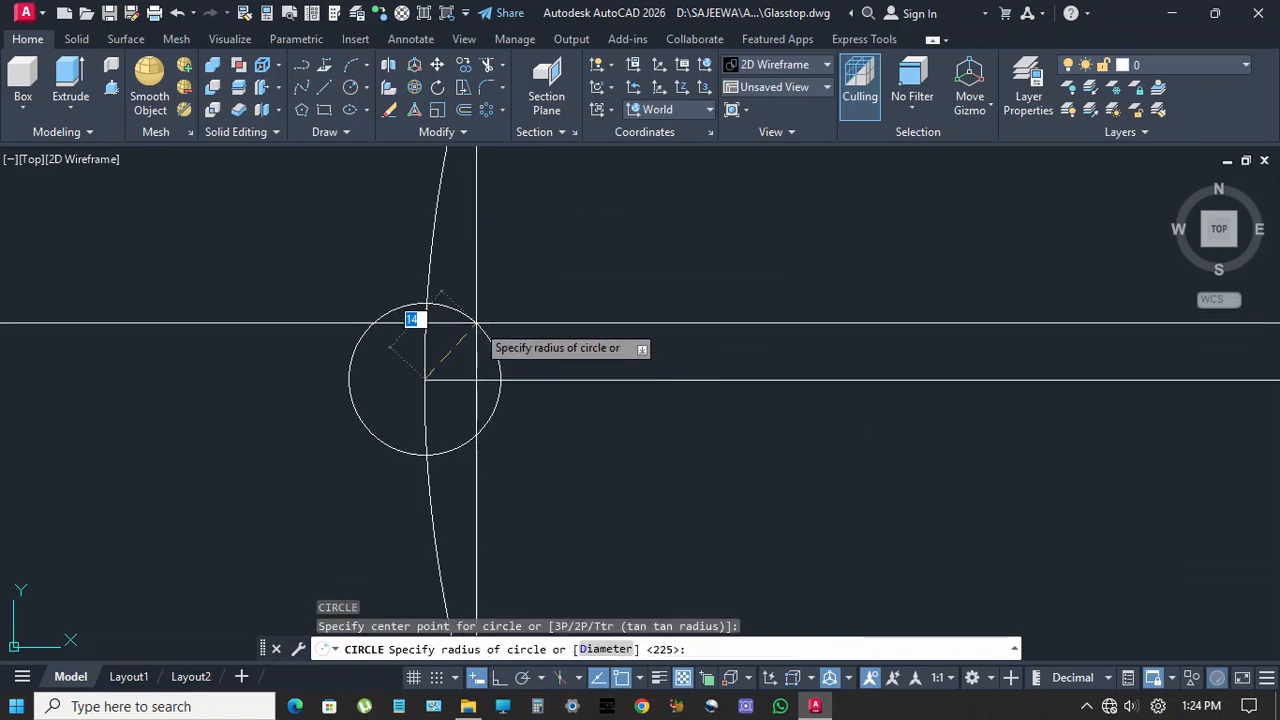
{"action": "key", "text": "Return"}
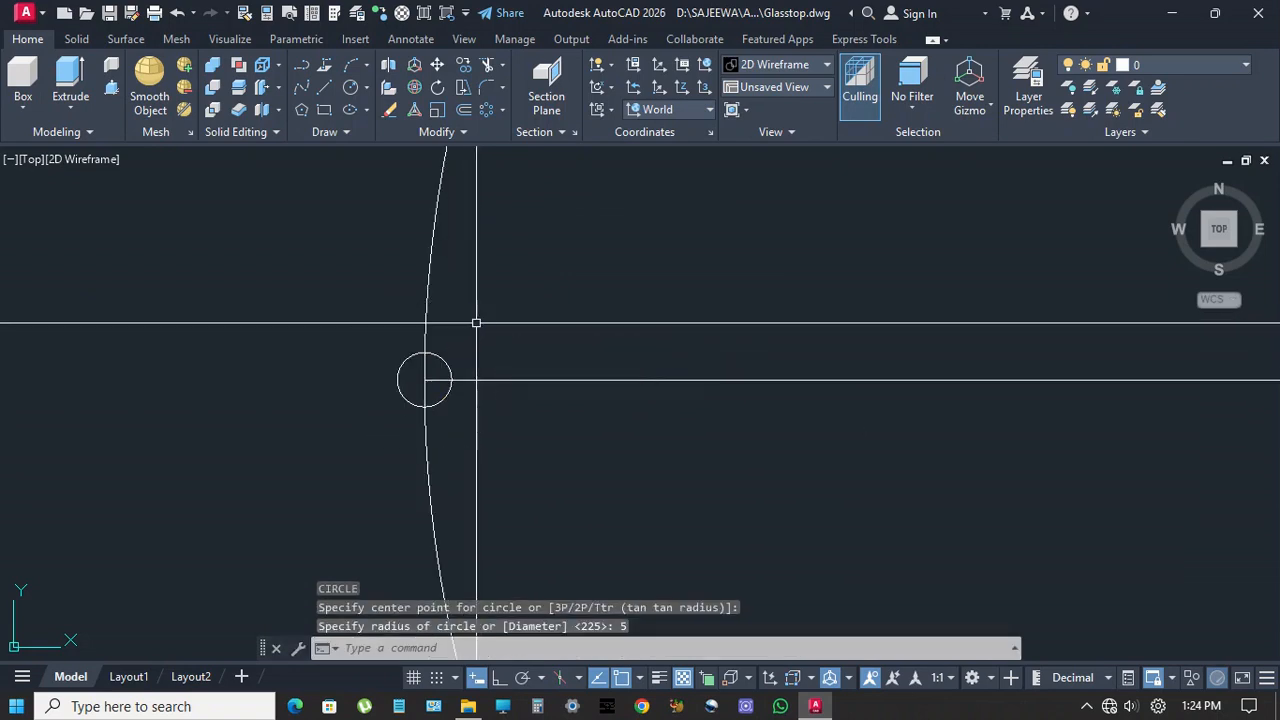
Draw a line from the small circle's centre to its outer quadrant, away from the large circle's centre
{"action": "type", "text": "l"}
{"action": "key", "text": "Return"}
{"action": "scroll", "coordinate": [431, 376], "scroll_direction": "up", "scroll_amount": 2}
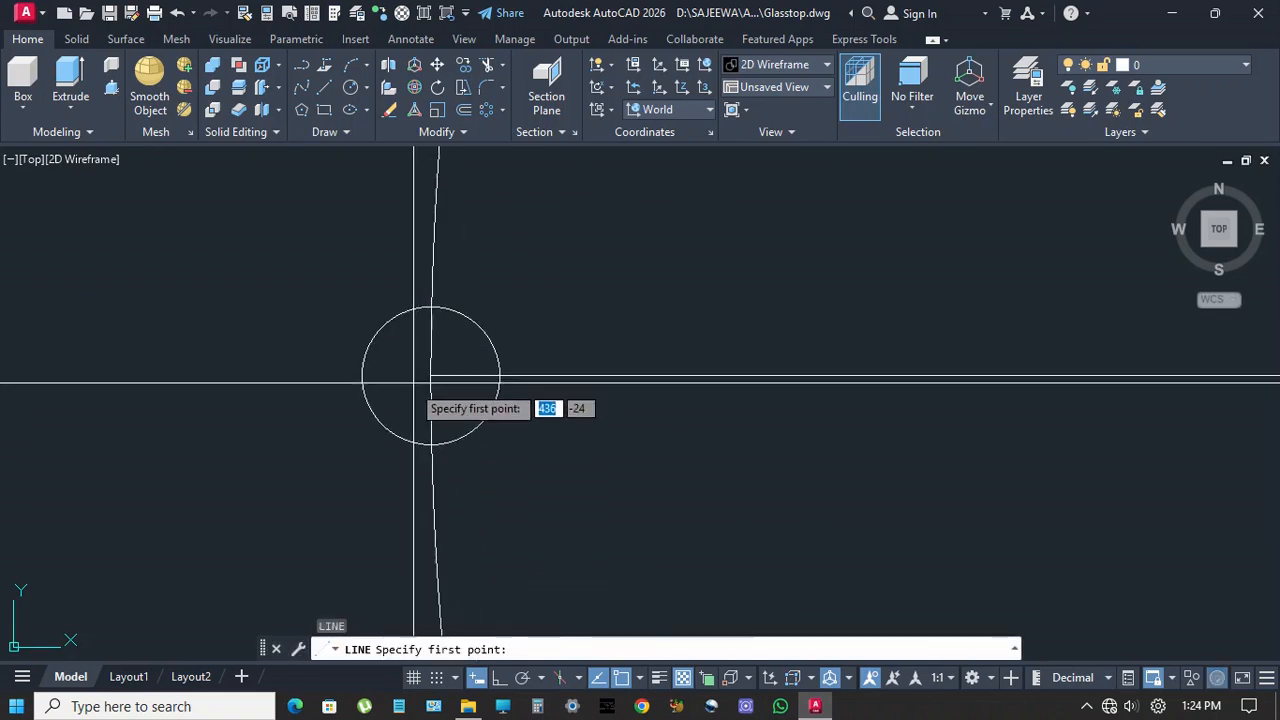
{"action": "left_click", "coordinate": [431, 376]}
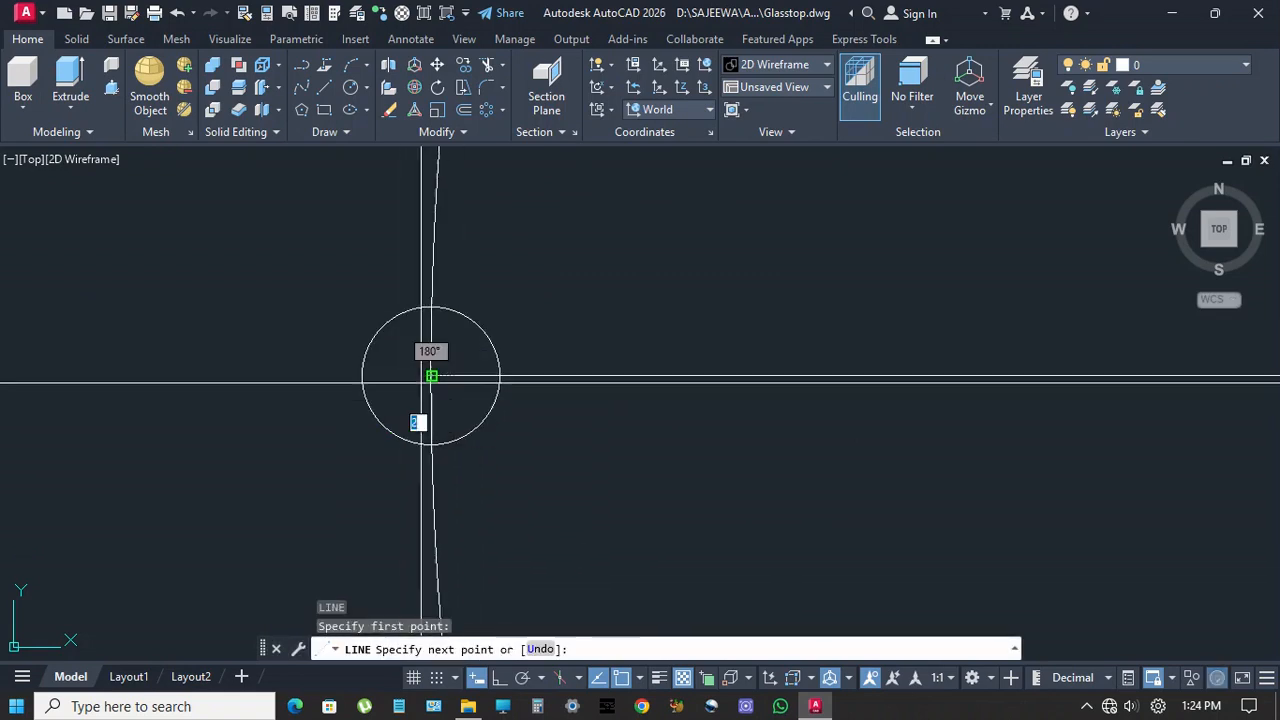
{"action": "left_click", "coordinate": [362, 376]}
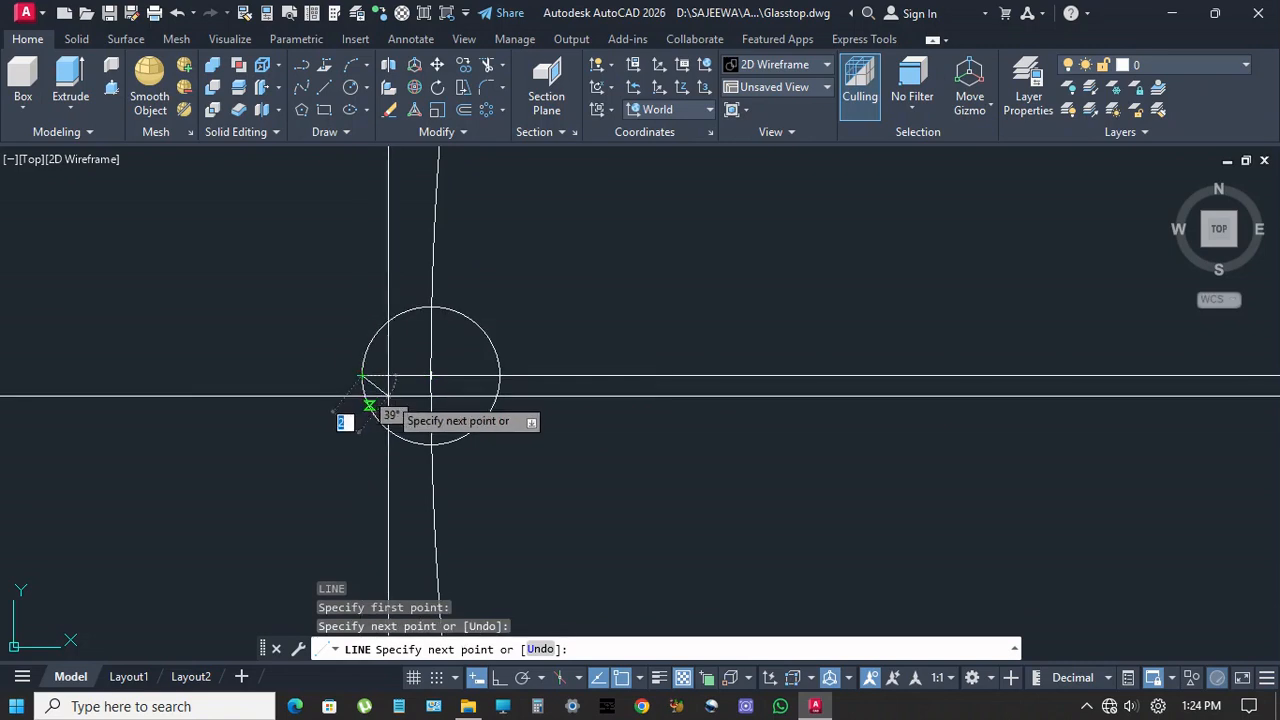
{"action": "key", "text": "Return"}
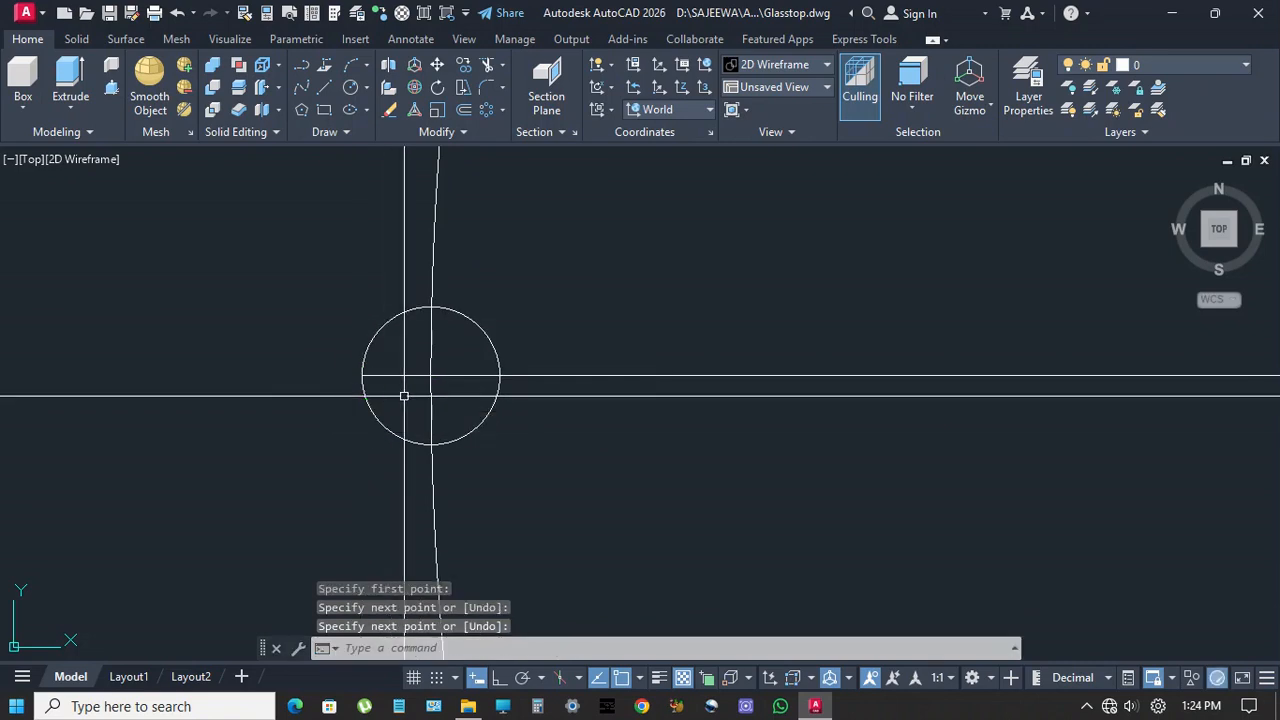
Create a polar array of the small circle's radius line about the small circle's centre with 3 items filling 360 degrees
{"action": "left_click", "coordinate": [487, 112]}
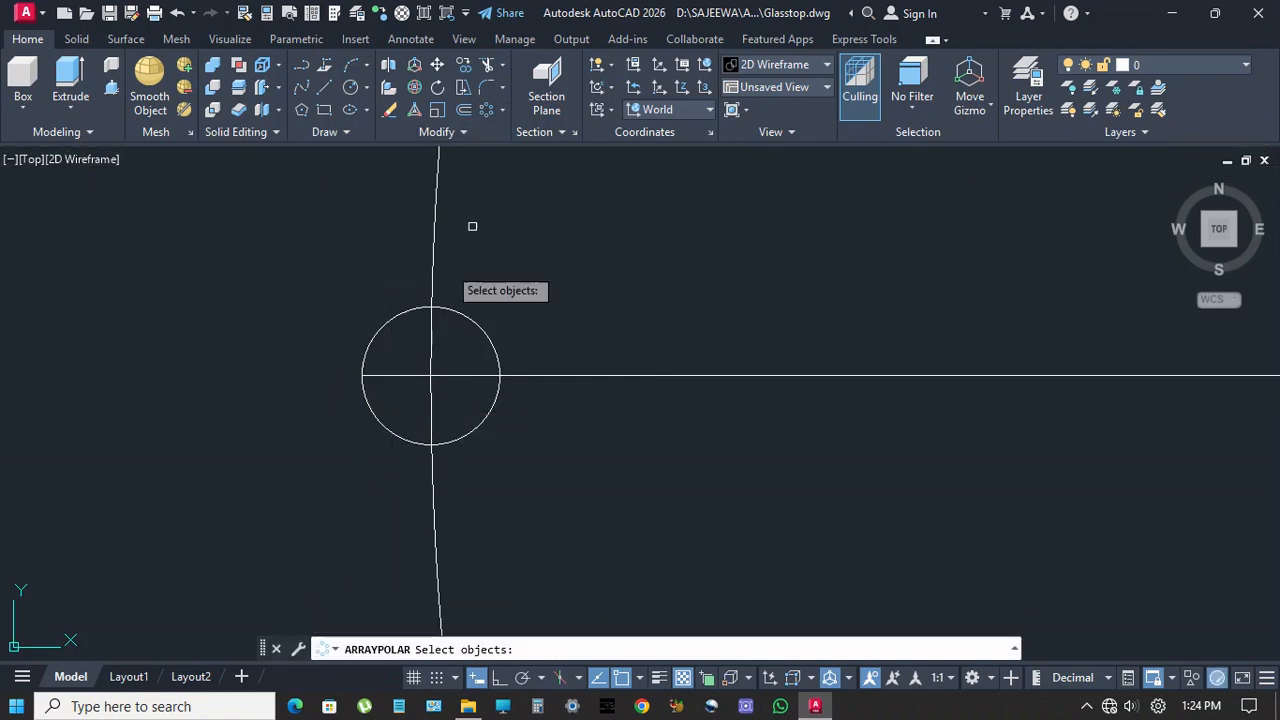
{"action": "left_click", "coordinate": [400, 374]}
{"action": "key", "text": "Return"}
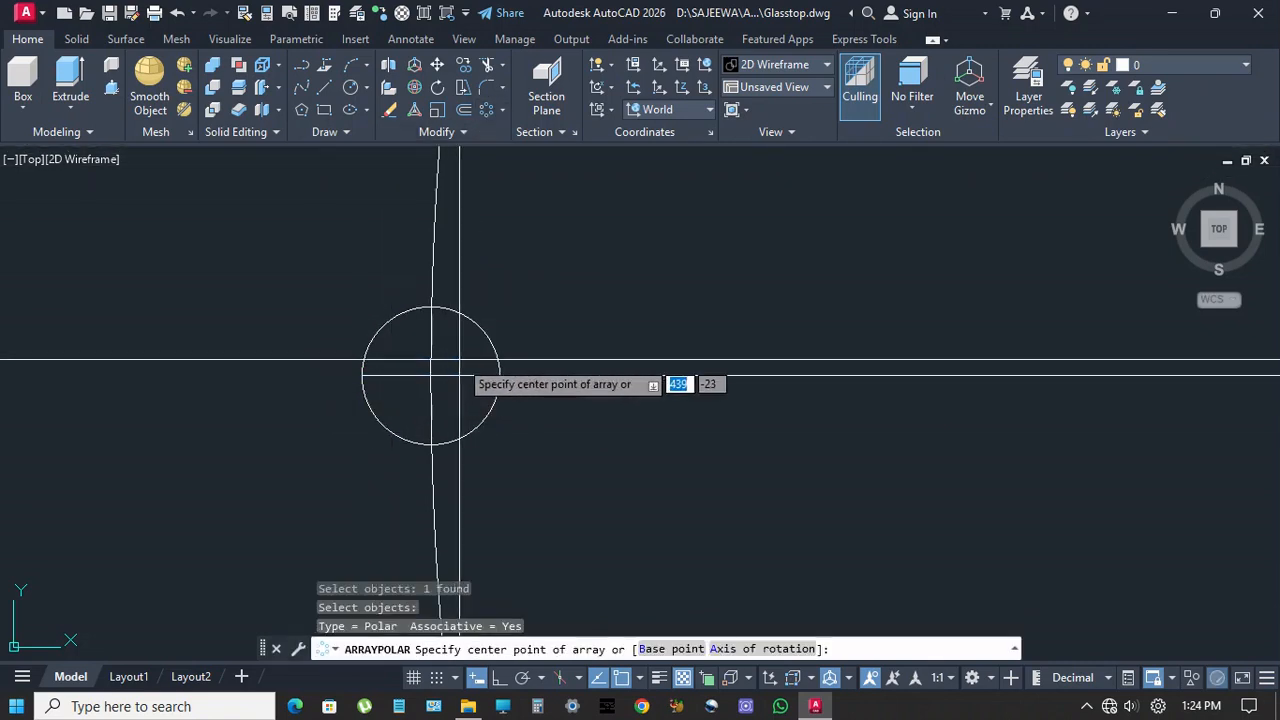
{"action": "left_click", "coordinate": [431, 376]}
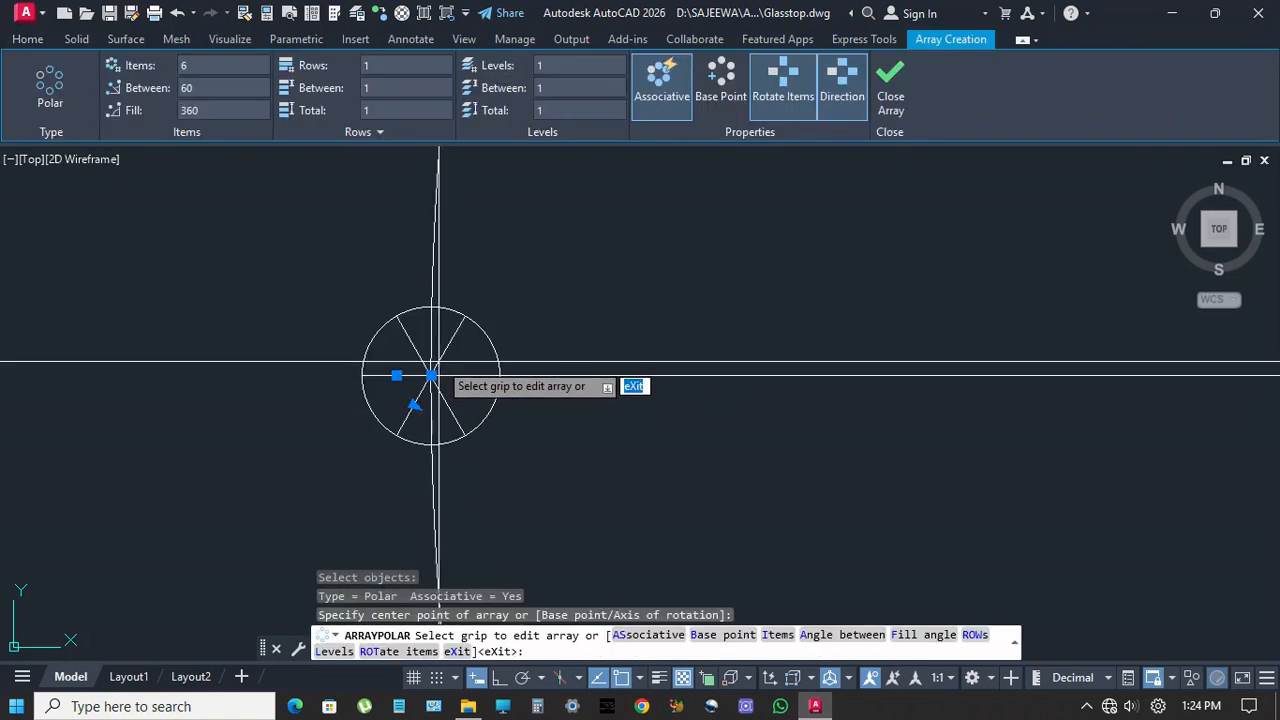
{"action": "left_click", "coordinate": [214, 66]}
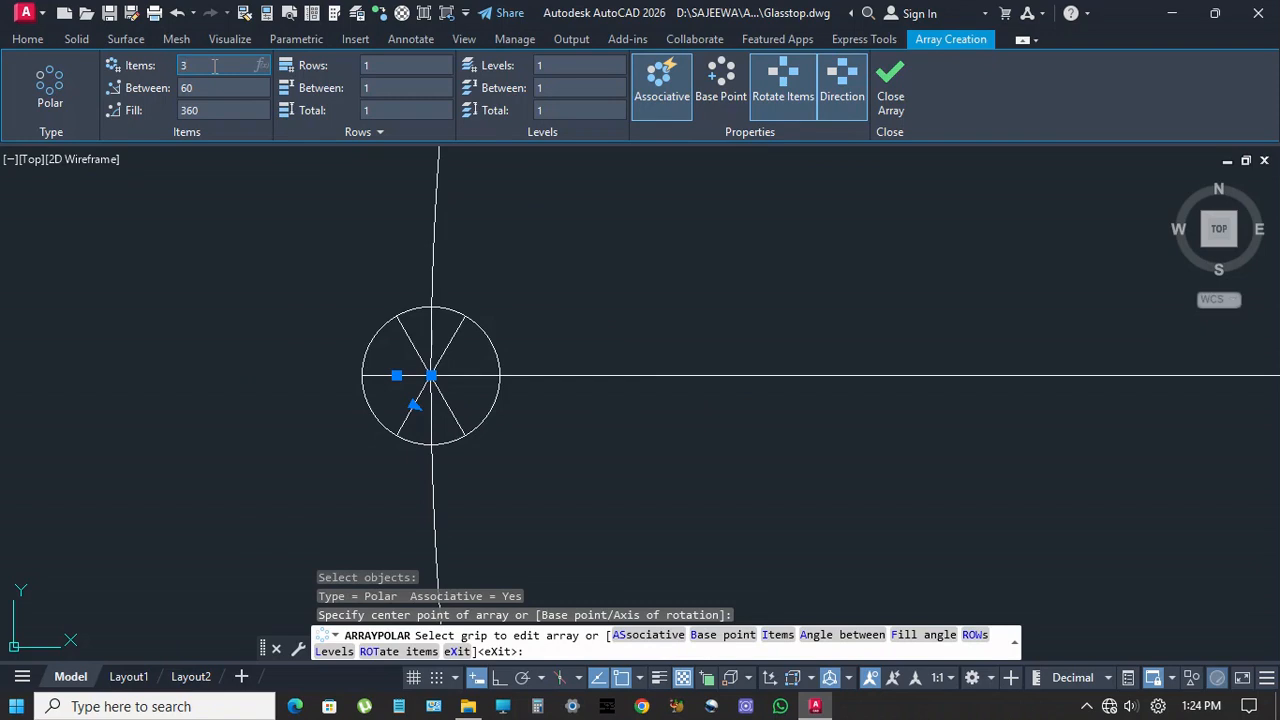
{"action": "type", "text": "3"}
{"action": "key", "text": "Return"}
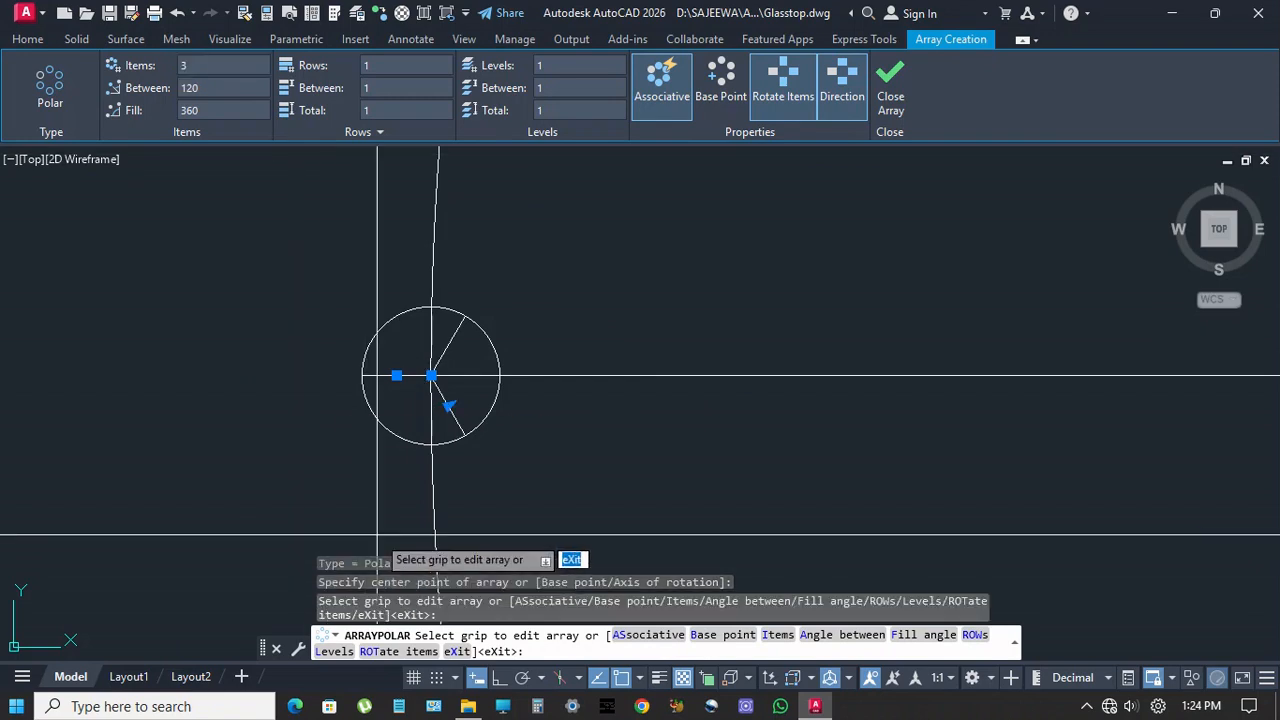
{"action": "key", "text": "Return"}
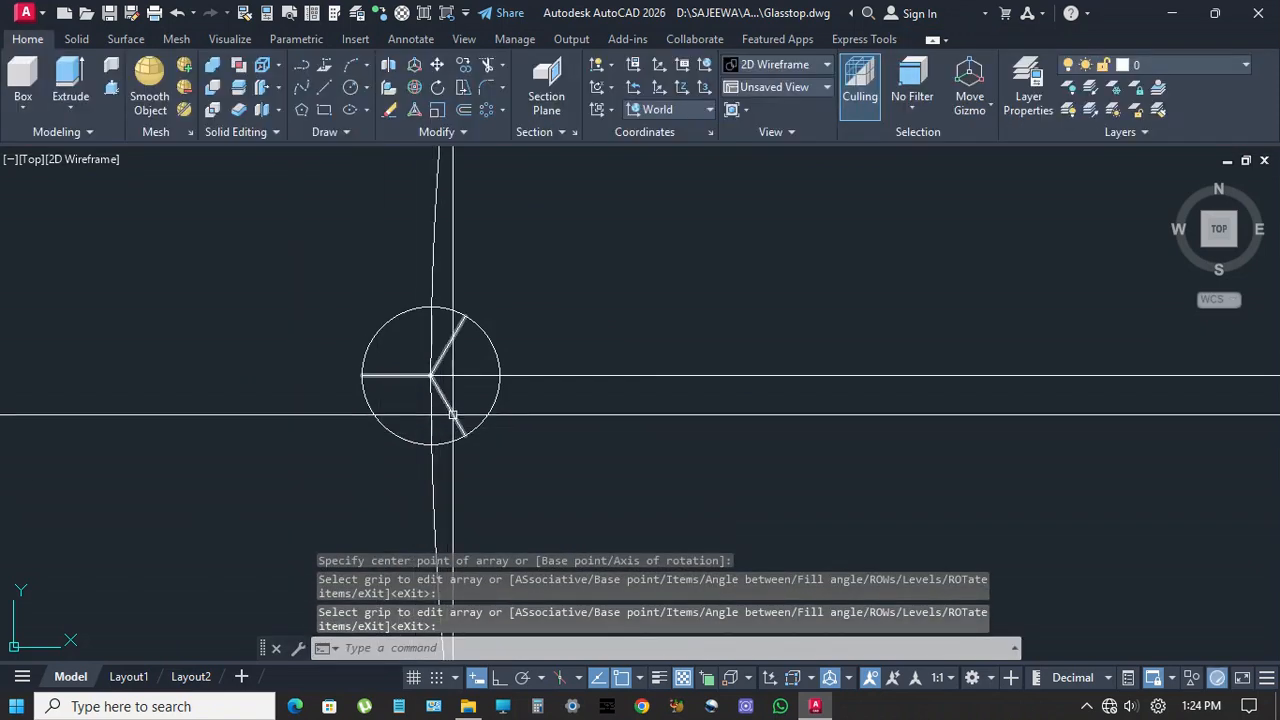
Explode the polar array of three lines inside the small circle
{"action": "left_click", "coordinate": [452, 414]}
{"action": "type", "text": "x"}
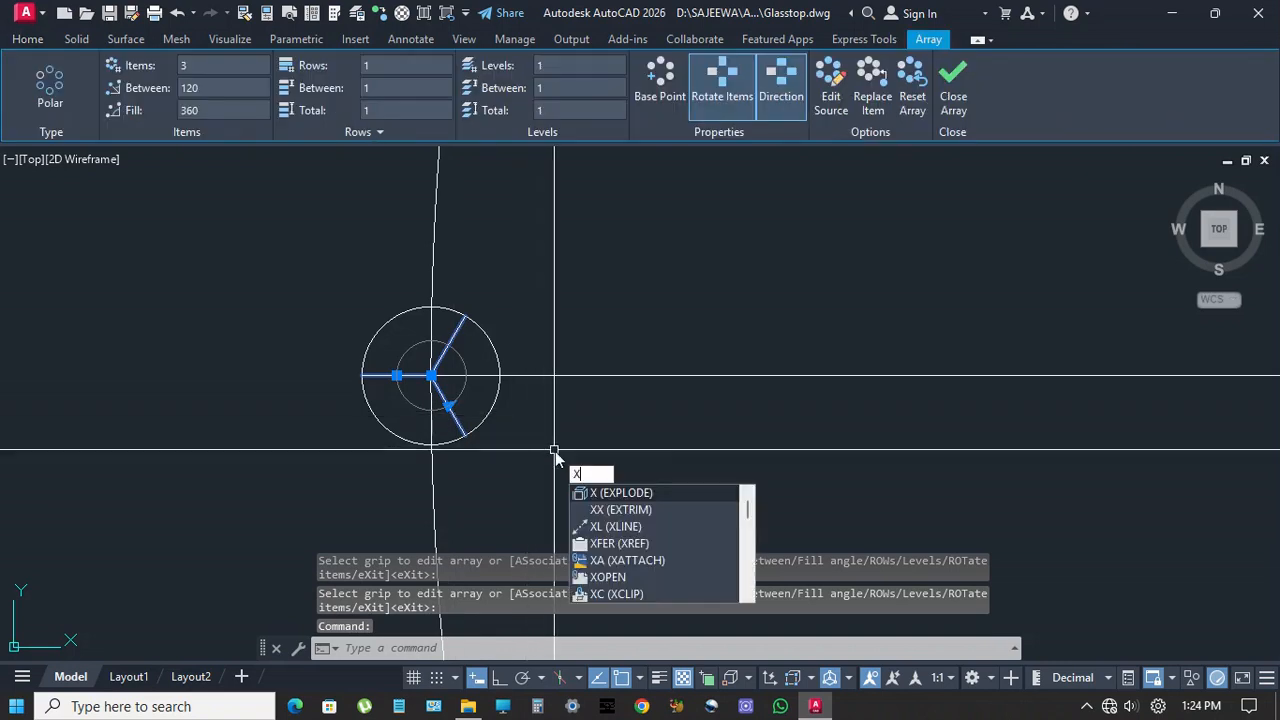
{"action": "key", "text": "Return"}
Switch the viewport to the SW Isometric view
{"action": "scroll", "coordinate": [543, 457], "scroll_direction": "up", "scroll_amount": 6}
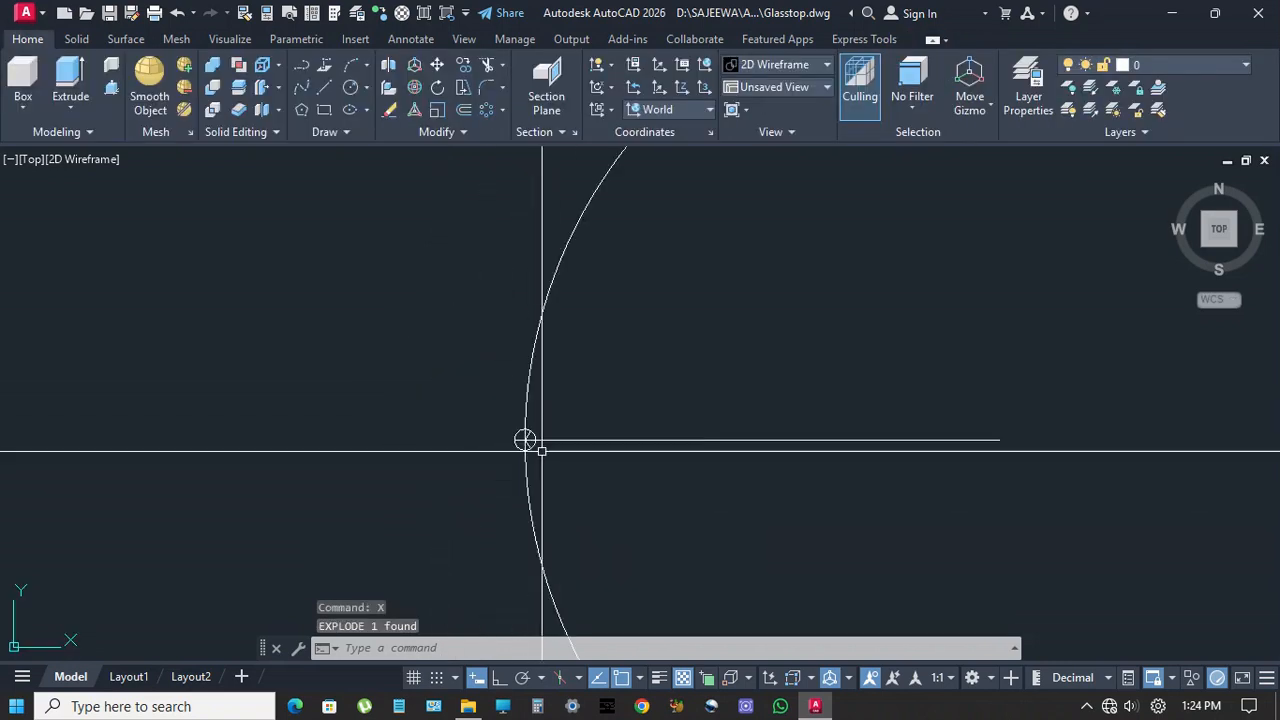
{"action": "left_click", "coordinate": [32, 159]}
{"action": "left_click", "coordinate": [116, 340]}
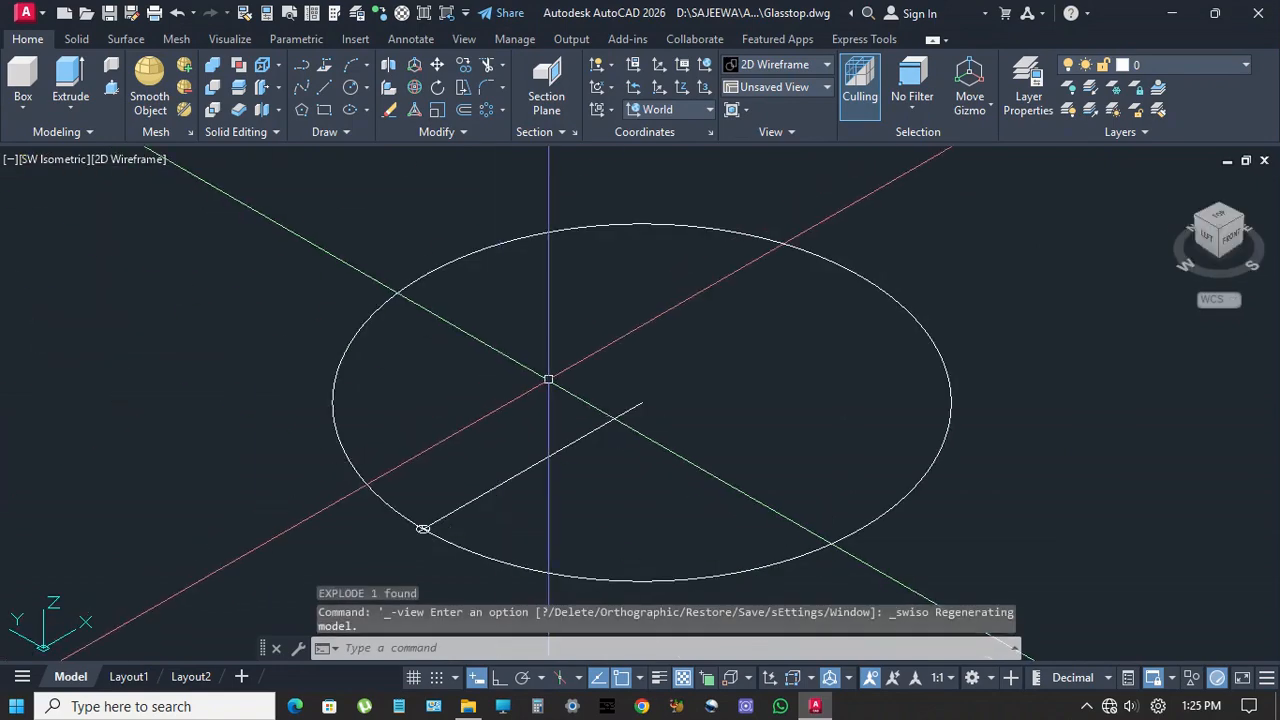
Draw a vertical line 470 mm long upward along Z from the large circle's centre
{"action": "type", "text": "l"}
{"action": "key", "text": "Return"}
{"action": "scroll", "coordinate": [640, 400], "scroll_direction": "down", "scroll_amount": 3}
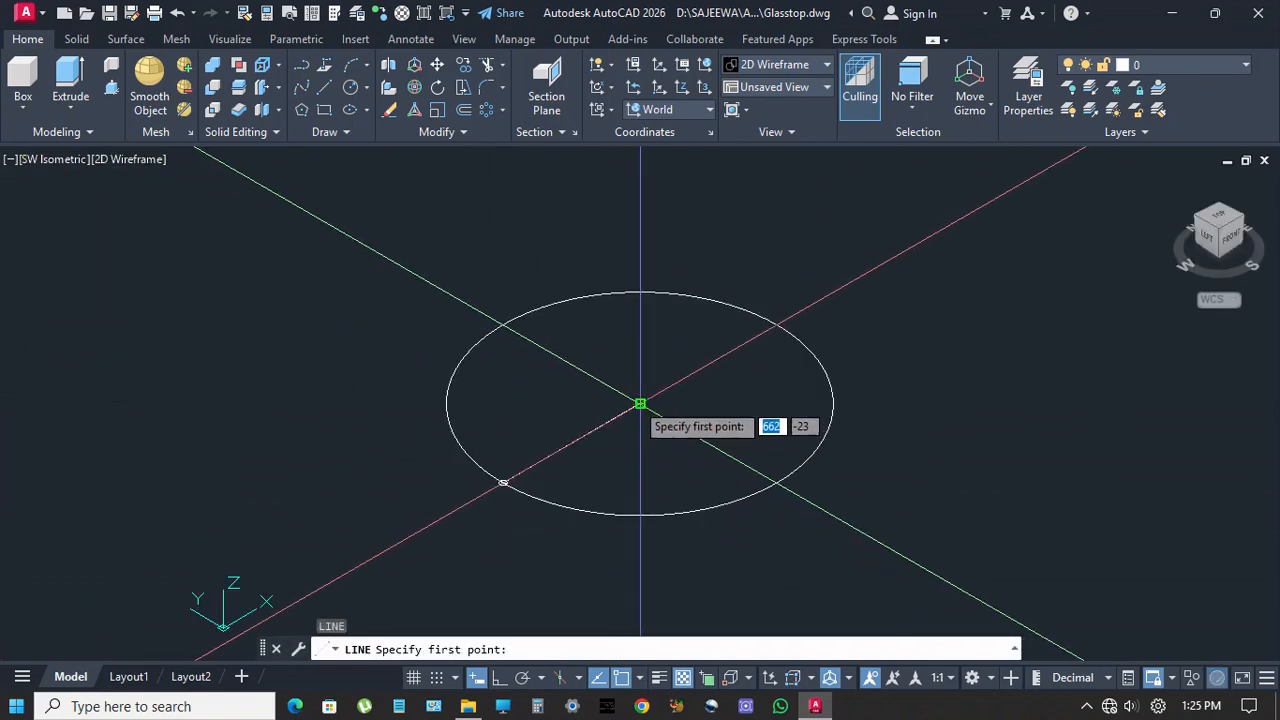
{"action": "left_click", "coordinate": [640, 403]}
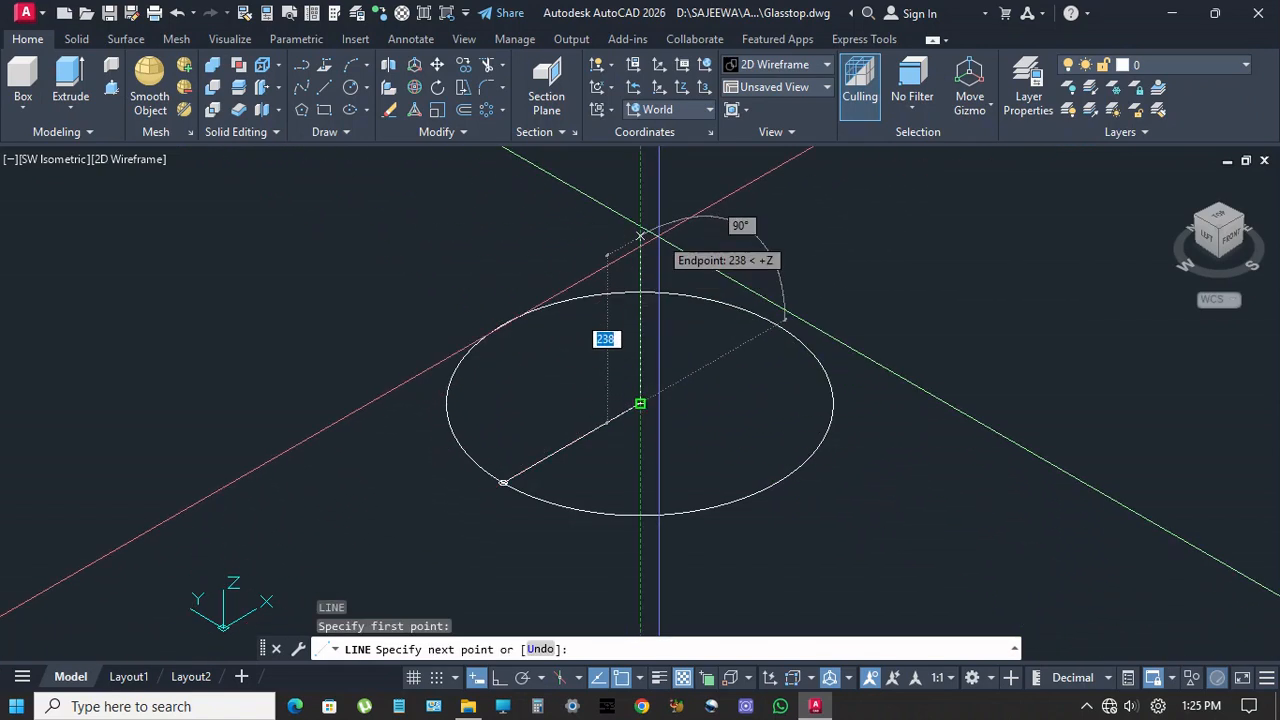
{"action": "type", "text": "470"}
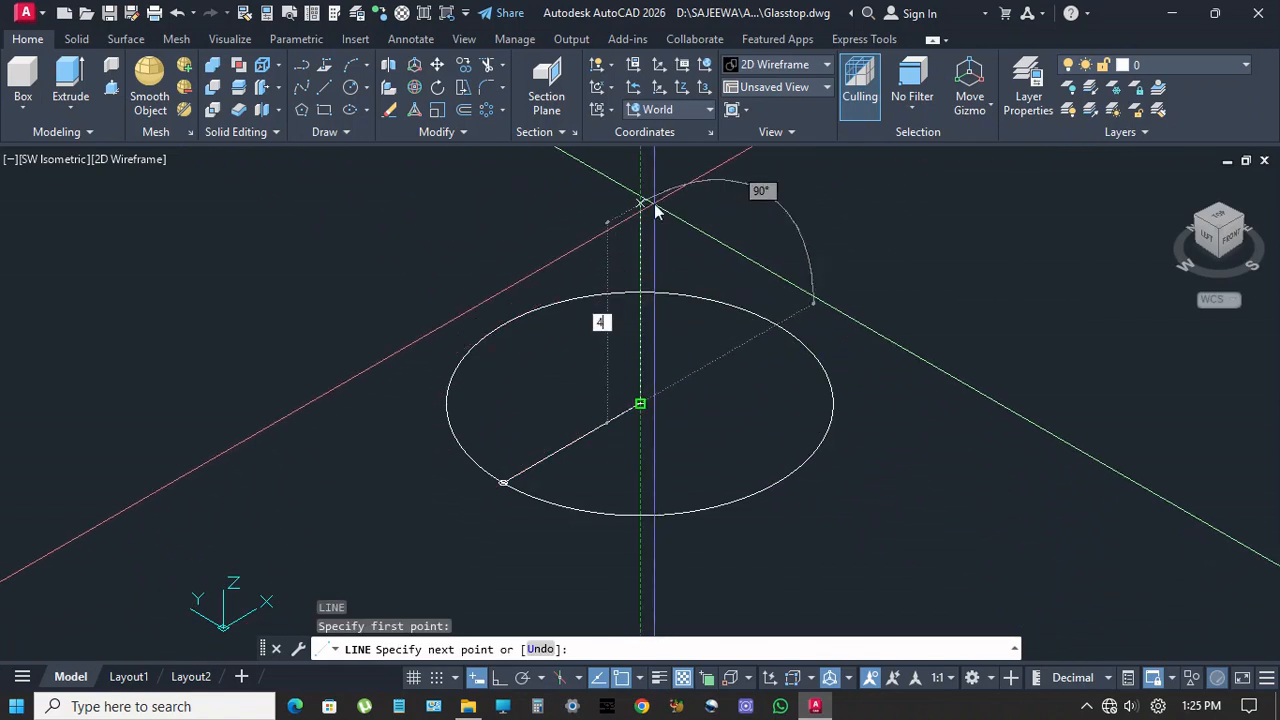
{"action": "key", "text": "Return"}
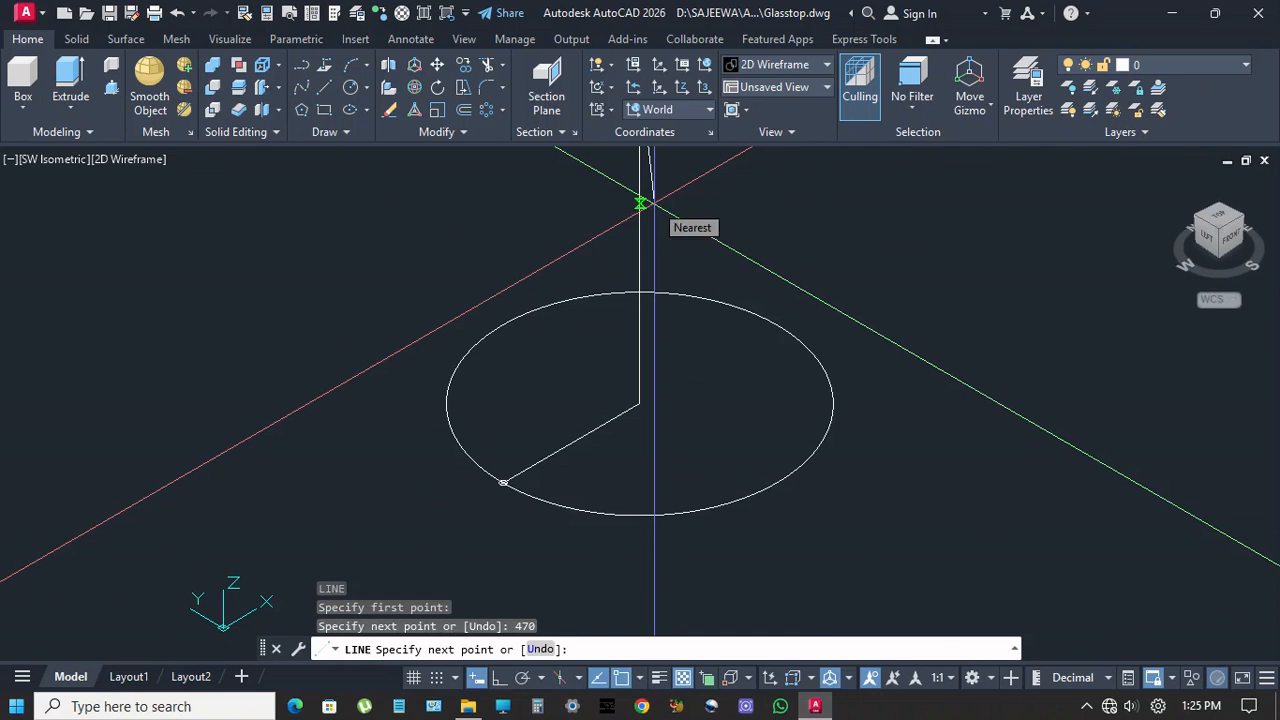
{"action": "key", "text": "Escape"}
Draw a circle with a radius of 300 mm centred on the vertical line's top end
{"action": "scroll", "coordinate": [675, 266], "scroll_direction": "down", "scroll_amount": 3}
{"action": "scroll", "coordinate": [665, 292], "scroll_direction": "up", "scroll_amount": 1}
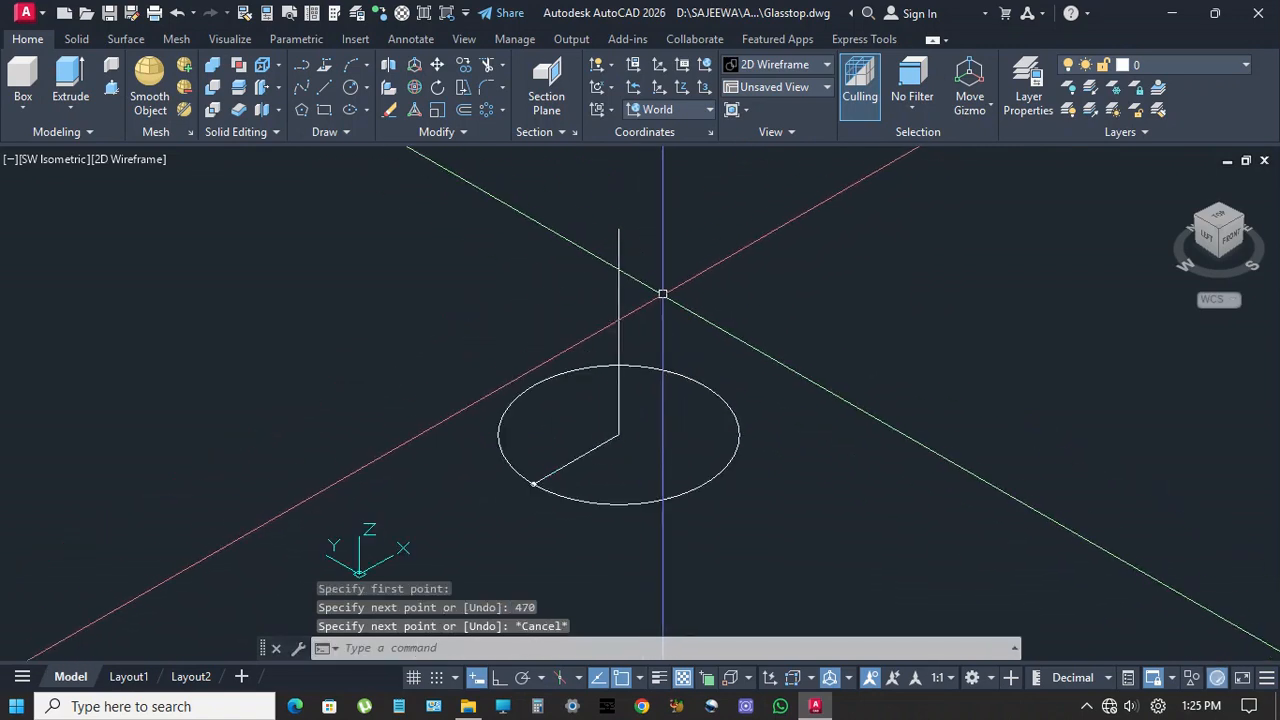
{"action": "type", "text": "c"}
{"action": "key", "text": "Return"}
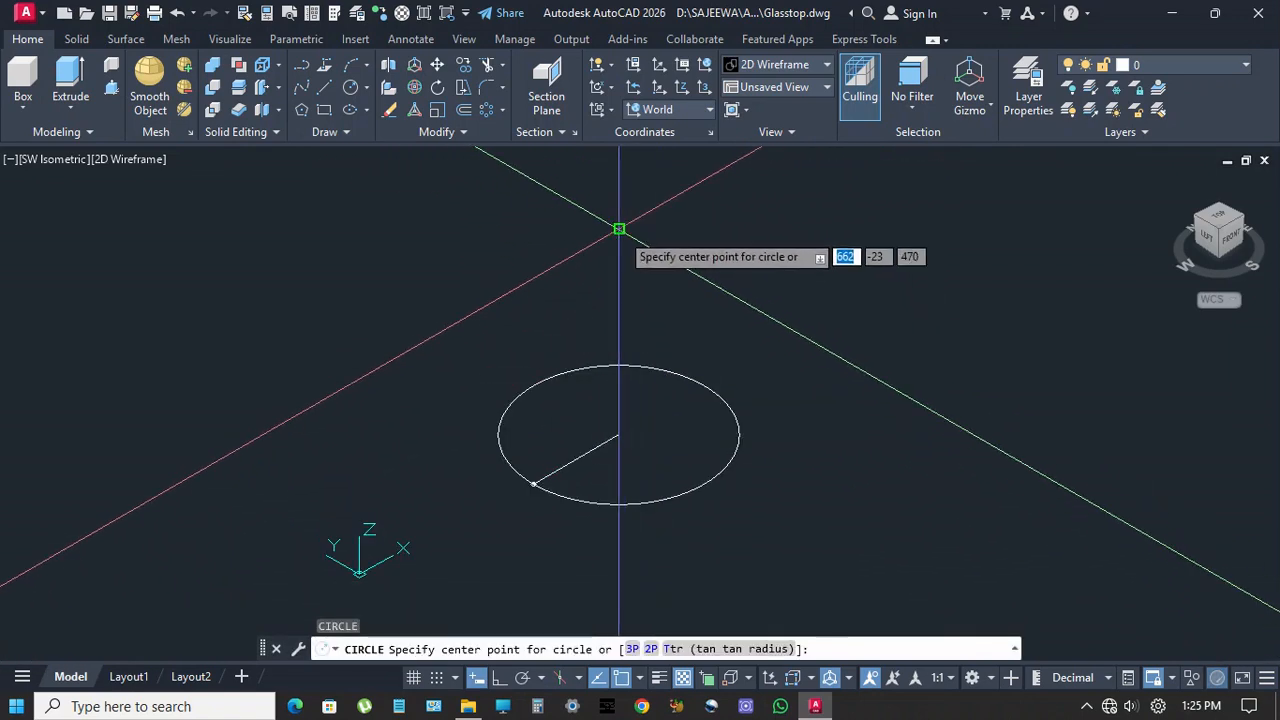
{"action": "left_click", "coordinate": [619, 229]}
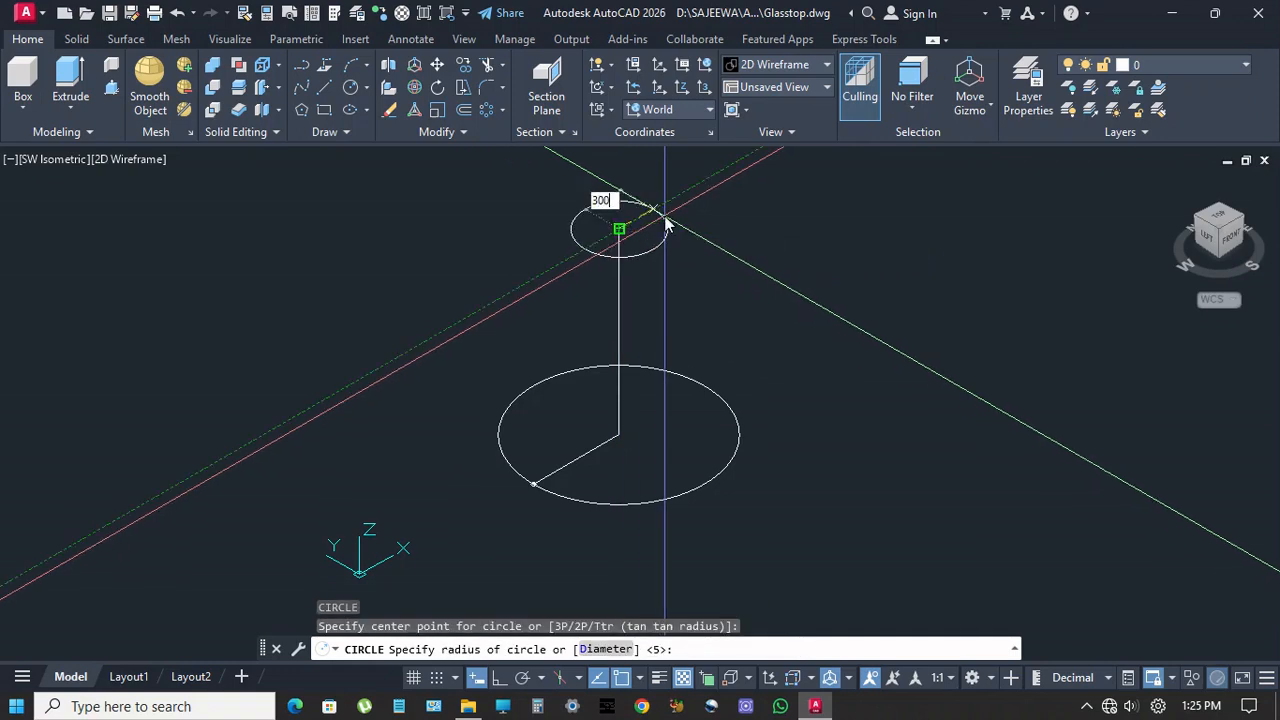
{"action": "key", "text": "Return"}
Draw a radius line from the top circle's centre to its quadrant in the negative X direction
{"action": "type", "text": "l"}
{"action": "key", "text": "Return"}
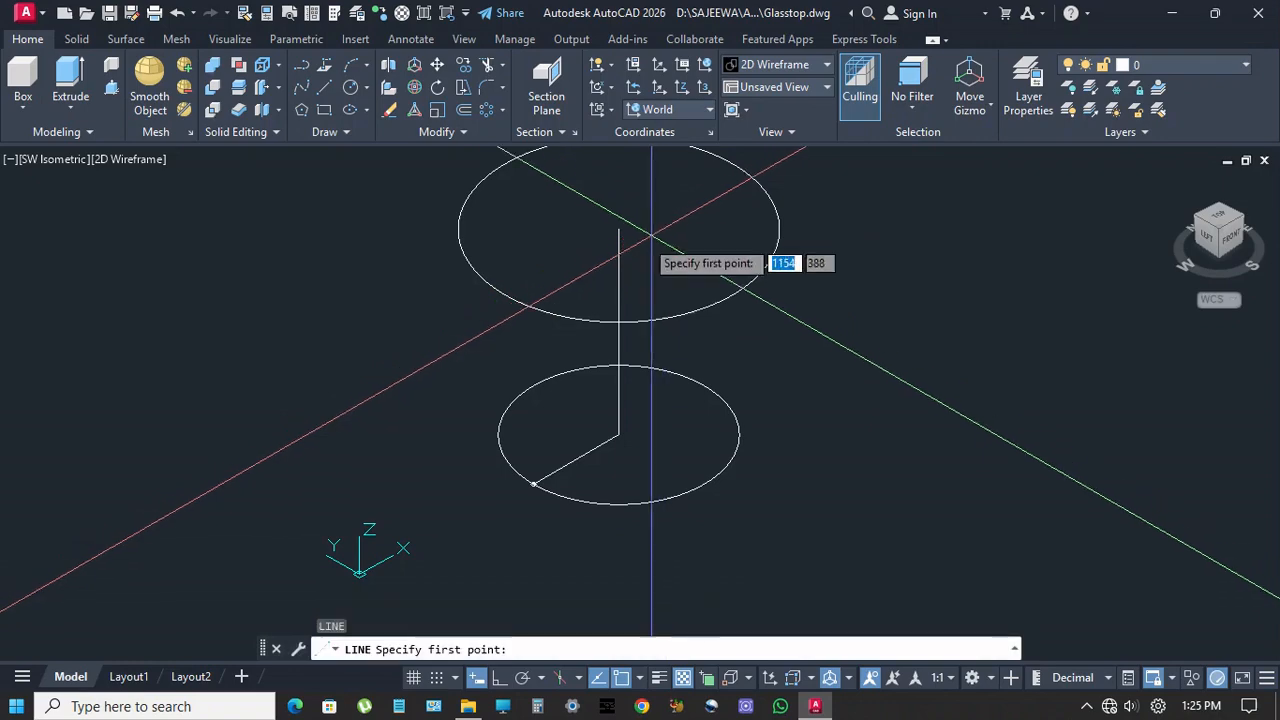
{"action": "left_click", "coordinate": [619, 229]}
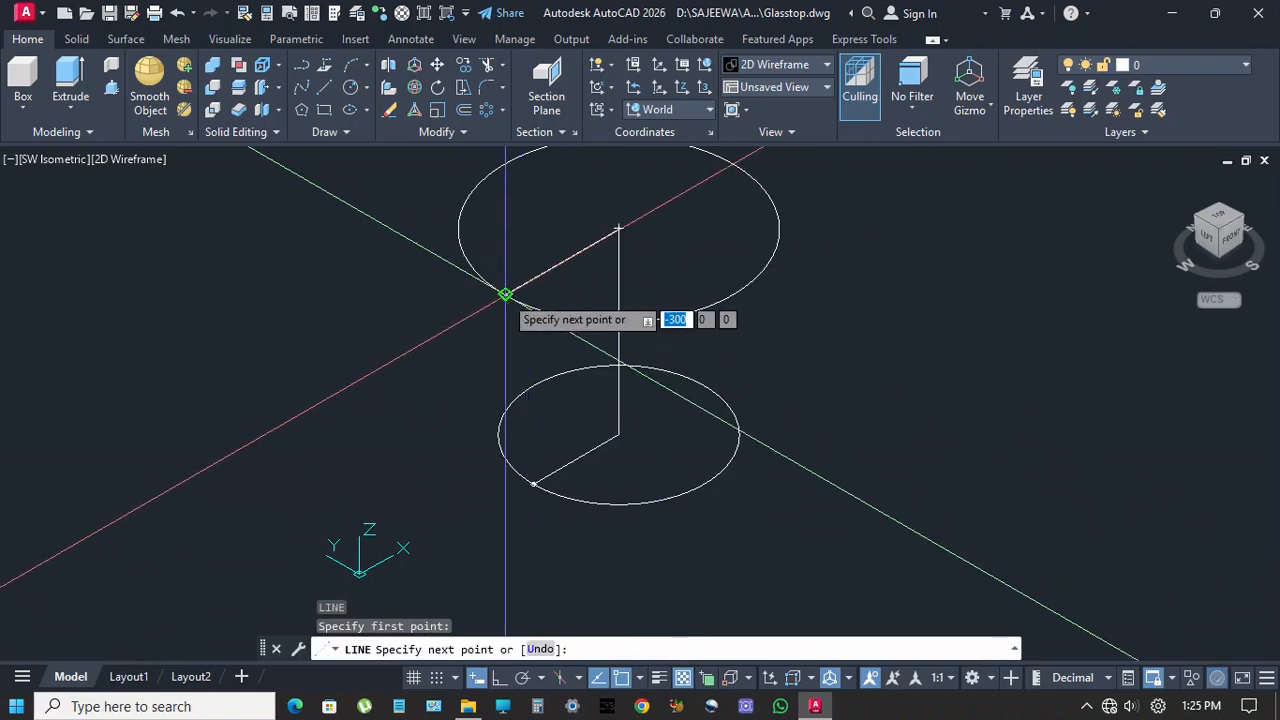
{"action": "left_click", "coordinate": [505, 296]}
{"action": "key", "text": "Escape"}
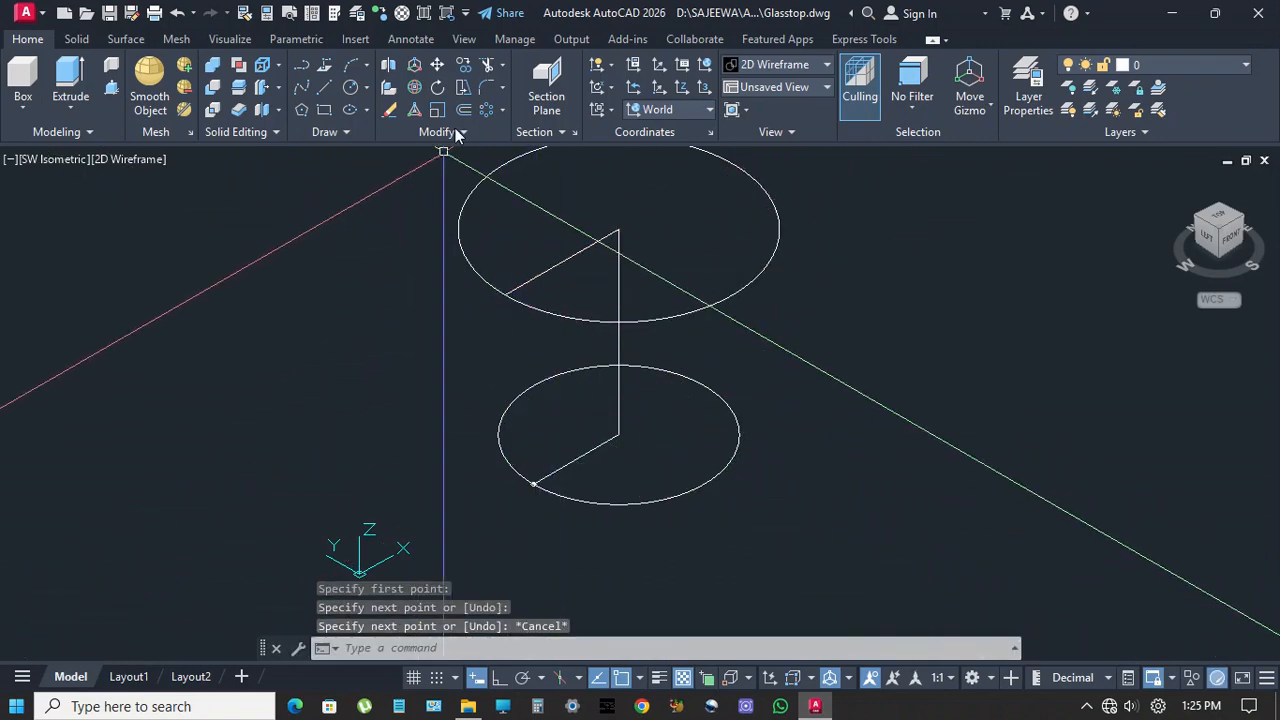
Create a polar array of the top radius line with 10 items over 360 degrees about the top circle's centre
{"action": "left_click", "coordinate": [485, 113]}
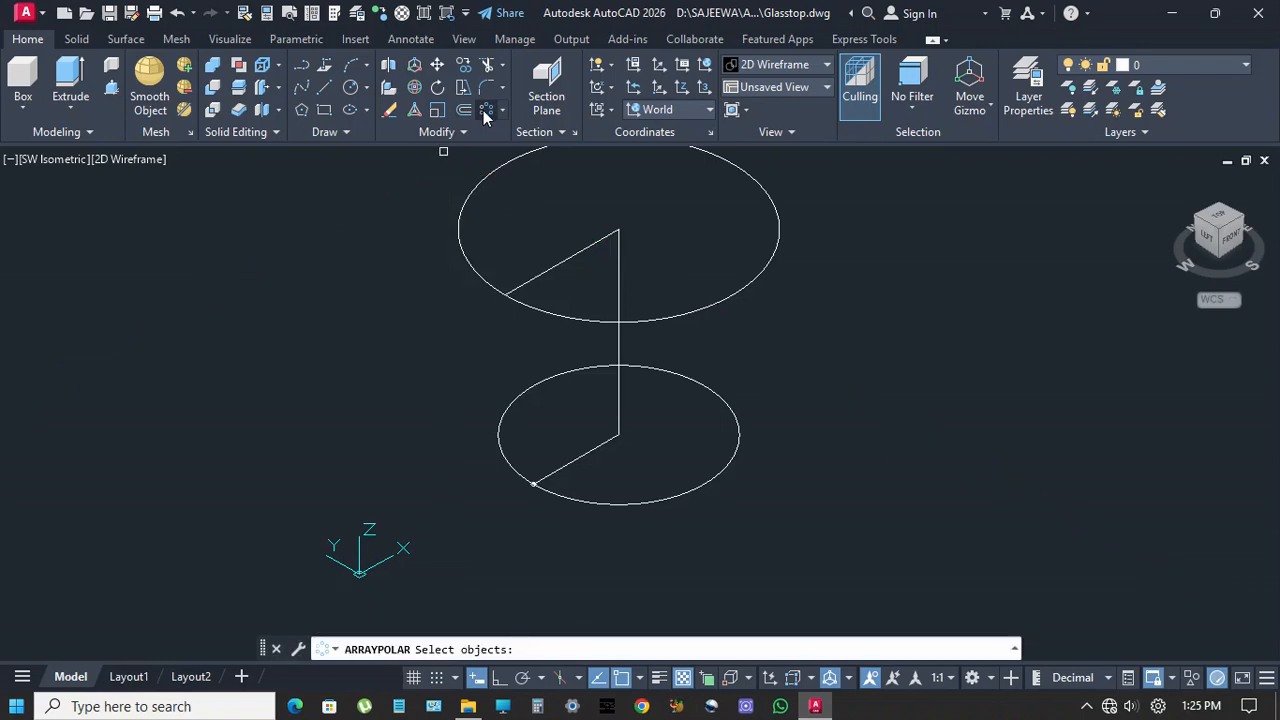
{"action": "left_click", "coordinate": [552, 270]}
{"action": "key", "text": "Return"}
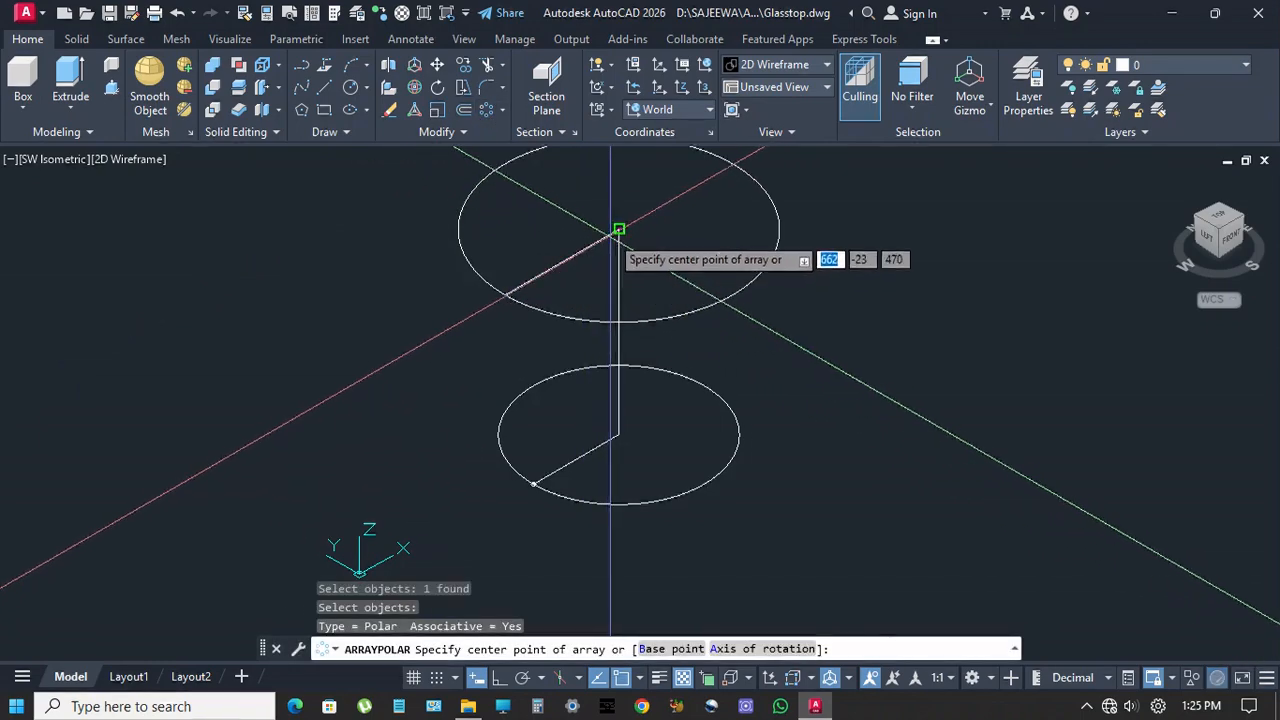
{"action": "left_click", "coordinate": [619, 229]}
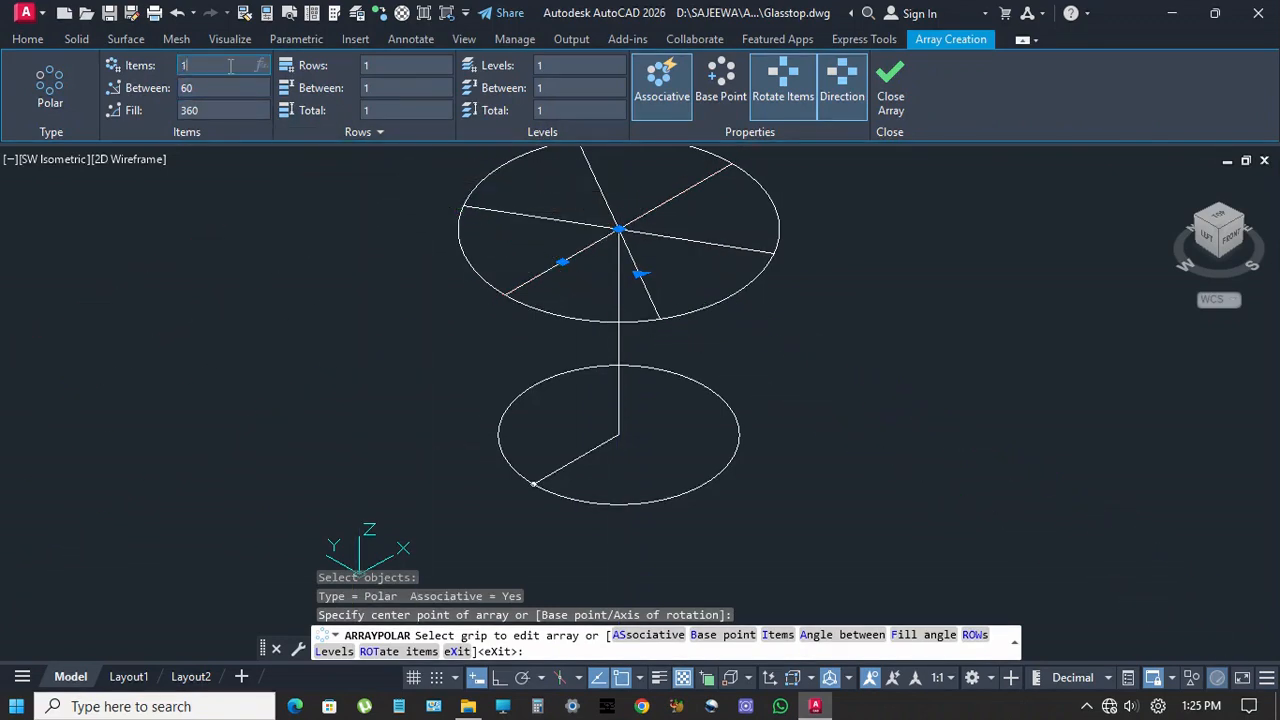
{"action": "key", "text": "Return"}
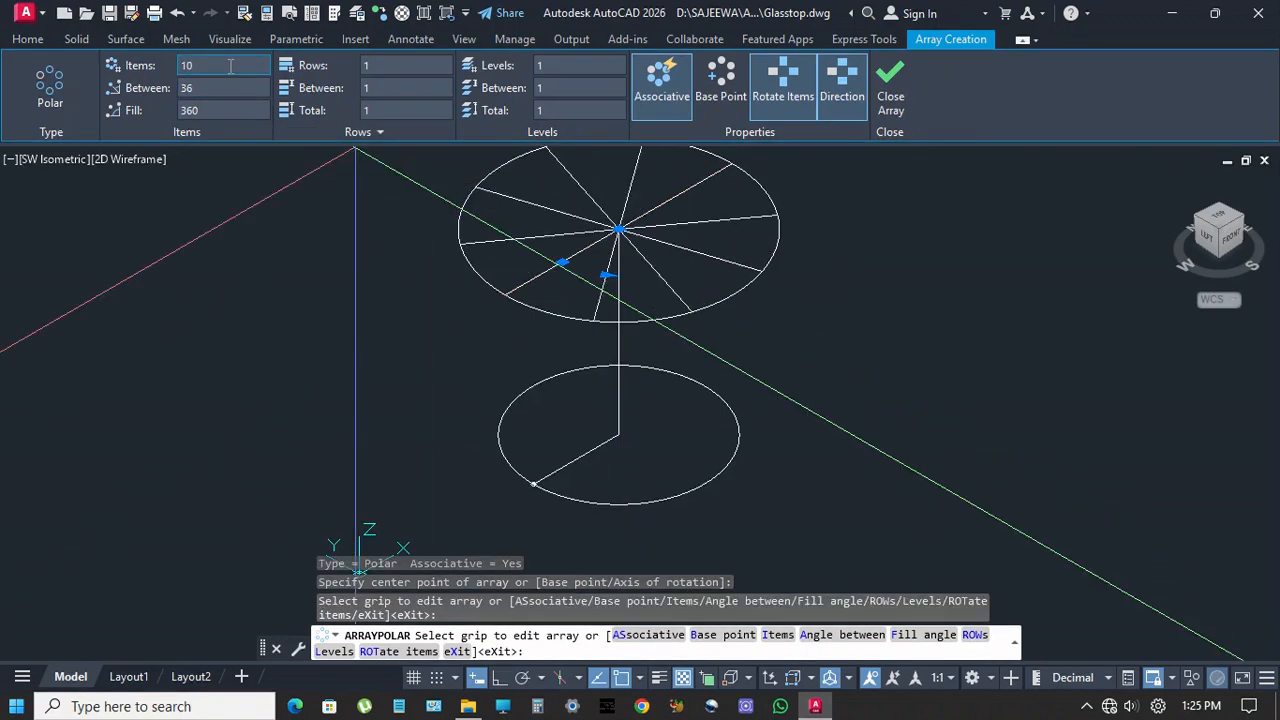
{"action": "key", "text": "Return"}
Draw a slanted leg line from the small profile's centre on the base circle up to the rear-left array line's end on the top circle
{"action": "middle_click_drag", "start_coordinate": [489, 292], "coordinate": [476, 390]}
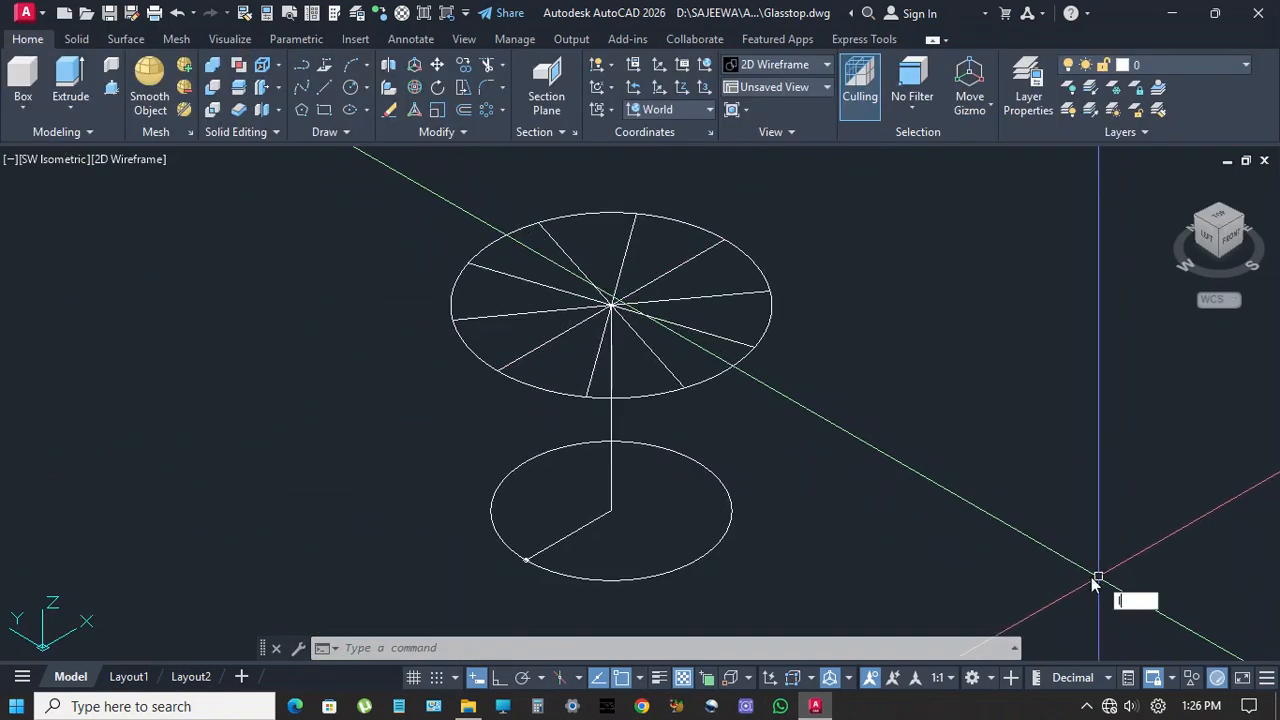
{"action": "key", "text": "Return"}
{"action": "scroll", "coordinate": [542, 561], "scroll_direction": "up", "scroll_amount": 7}
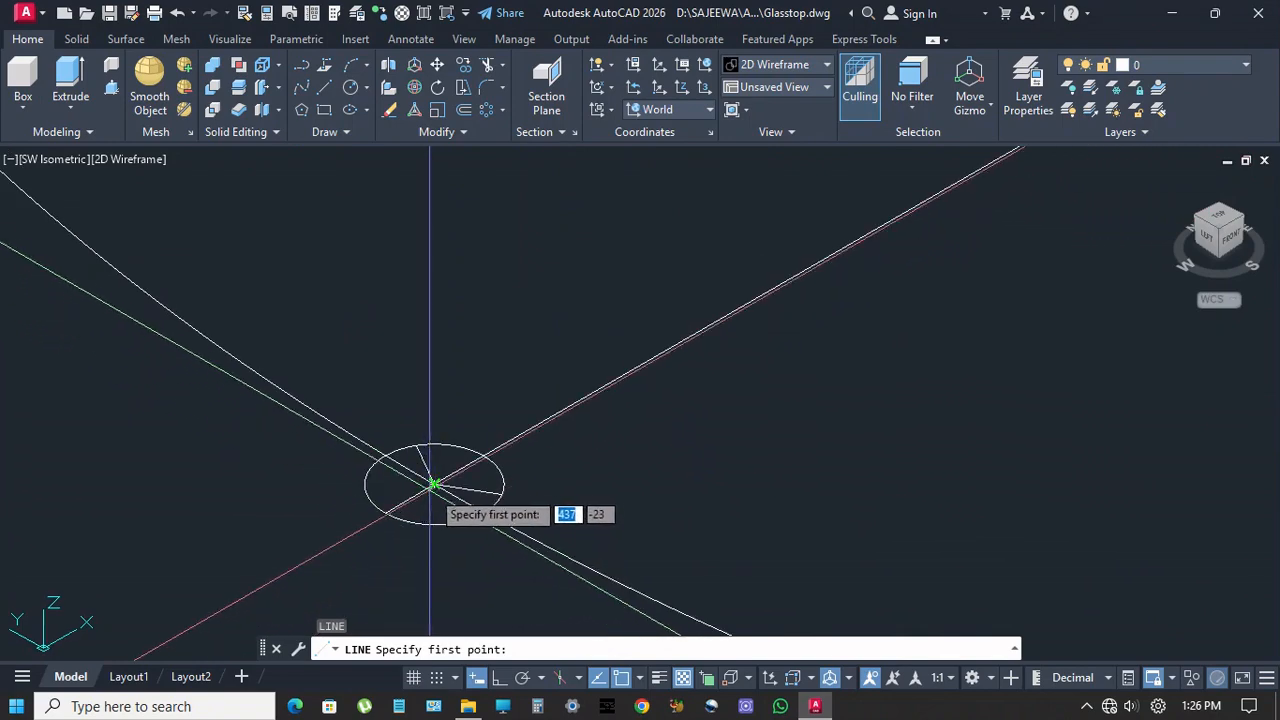
{"action": "left_click", "coordinate": [434, 485]}
{"action": "scroll", "coordinate": [466, 526], "scroll_direction": "down", "scroll_amount": 8}
{"action": "middle_click_drag", "start_coordinate": [457, 463], "coordinate": [527, 477]}
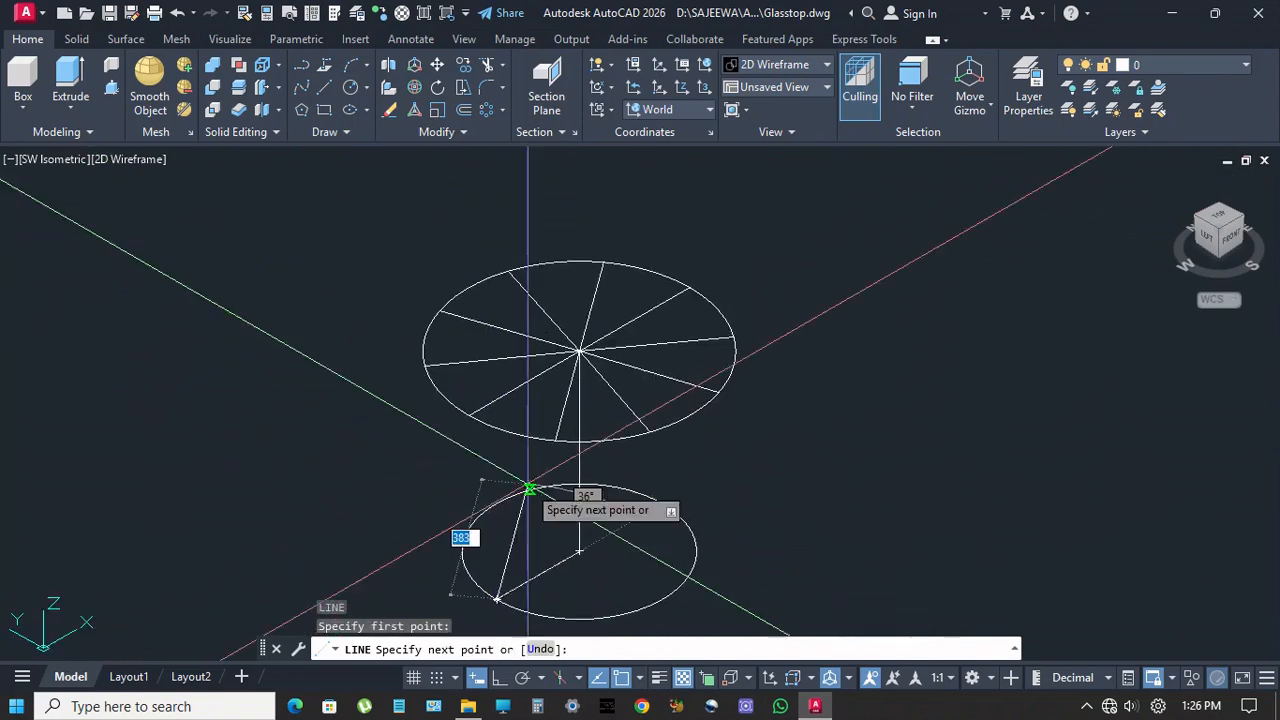
{"action": "scroll", "coordinate": [444, 380], "scroll_direction": "up", "scroll_amount": 5}
{"action": "left_click", "coordinate": [474, 365]}
{"action": "key", "text": "Return"}
{"action": "scroll", "coordinate": [530, 368], "scroll_direction": "down", "scroll_amount": 4}
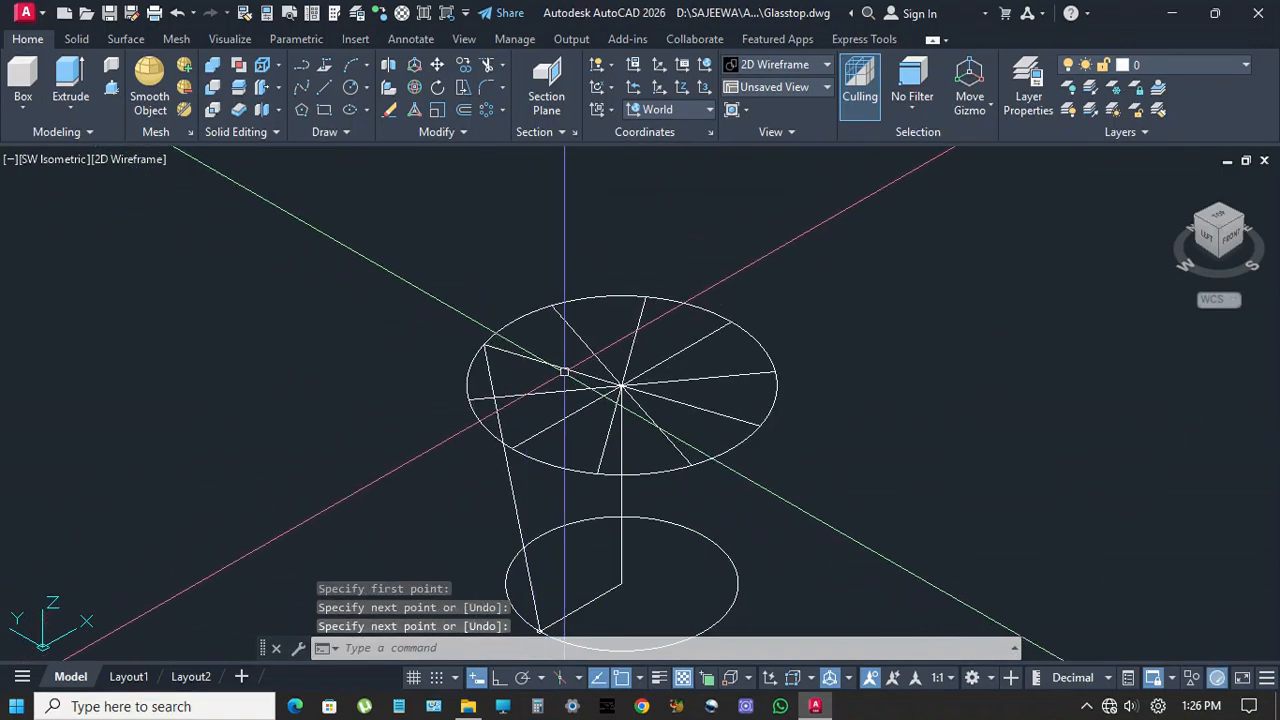
Erase the polar array of radius lines in the top circle
{"action": "left_click", "coordinate": [565, 372]}
{"action": "type", "text": "e"}
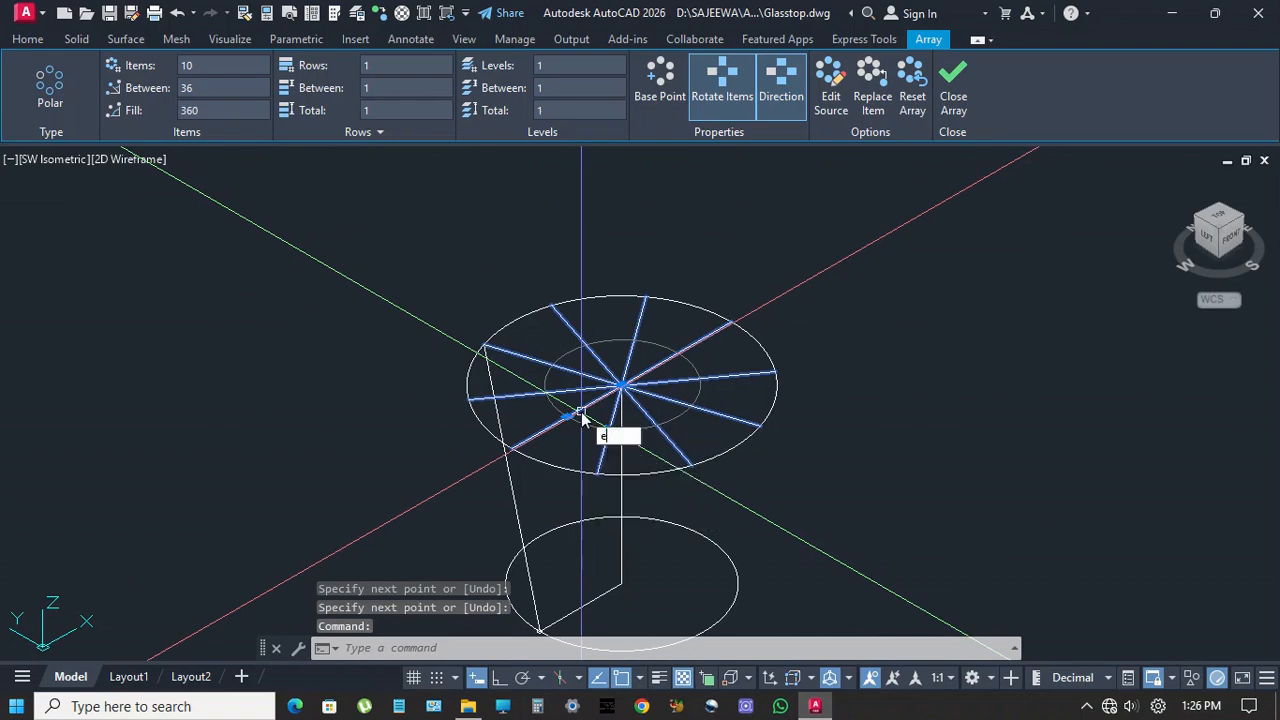
{"action": "key", "text": "Return"}
Erase the small profile circle around the three short lines at the leg's foot
{"action": "scroll", "coordinate": [581, 420], "scroll_direction": "down", "scroll_amount": 2}
{"action": "scroll", "coordinate": [590, 500], "scroll_direction": "down", "scroll_amount": 2}
{"action": "scroll", "coordinate": [598, 583], "scroll_direction": "up", "scroll_amount": 3}
{"action": "scroll", "coordinate": [598, 583], "scroll_direction": "up", "scroll_amount": 3}
{"action": "scroll", "coordinate": [543, 506], "scroll_direction": "down", "scroll_amount": 5}
{"action": "left_click", "coordinate": [594, 501]}
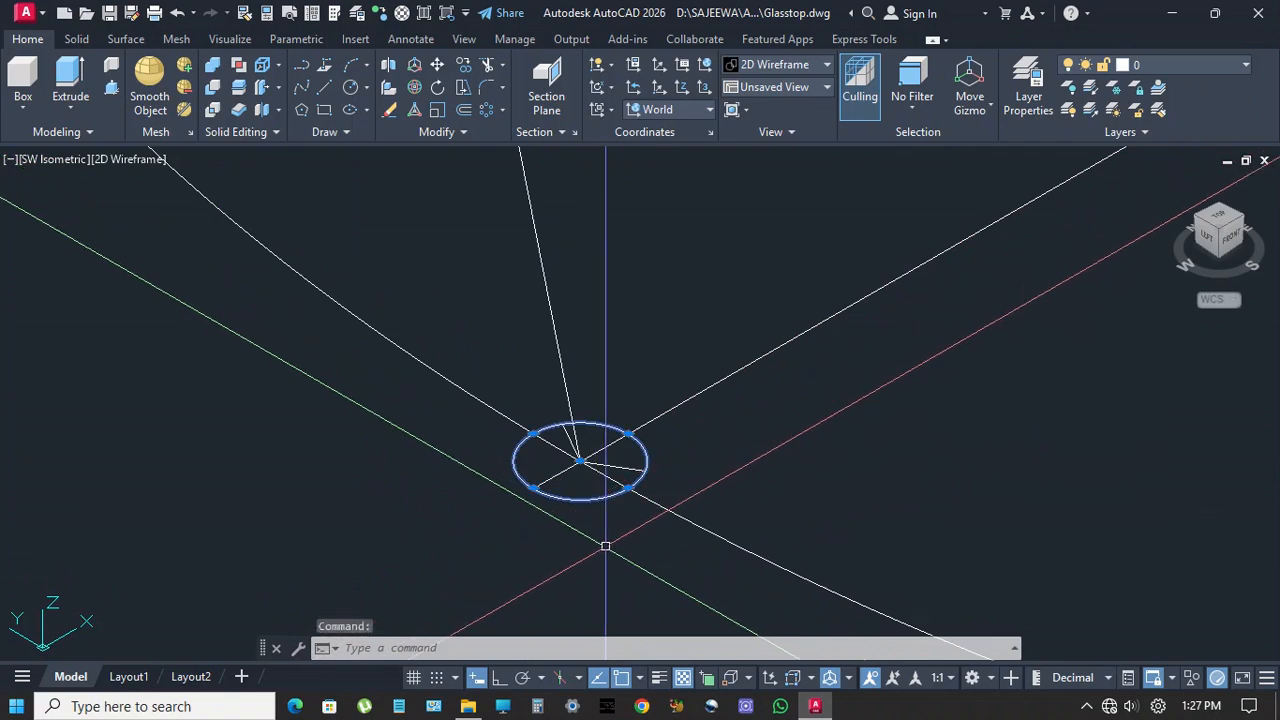
Sweep the three short profile lines as surfaces along the slanted leg line with a twist angle of 2800
{"action": "left_click", "coordinate": [128, 40]}
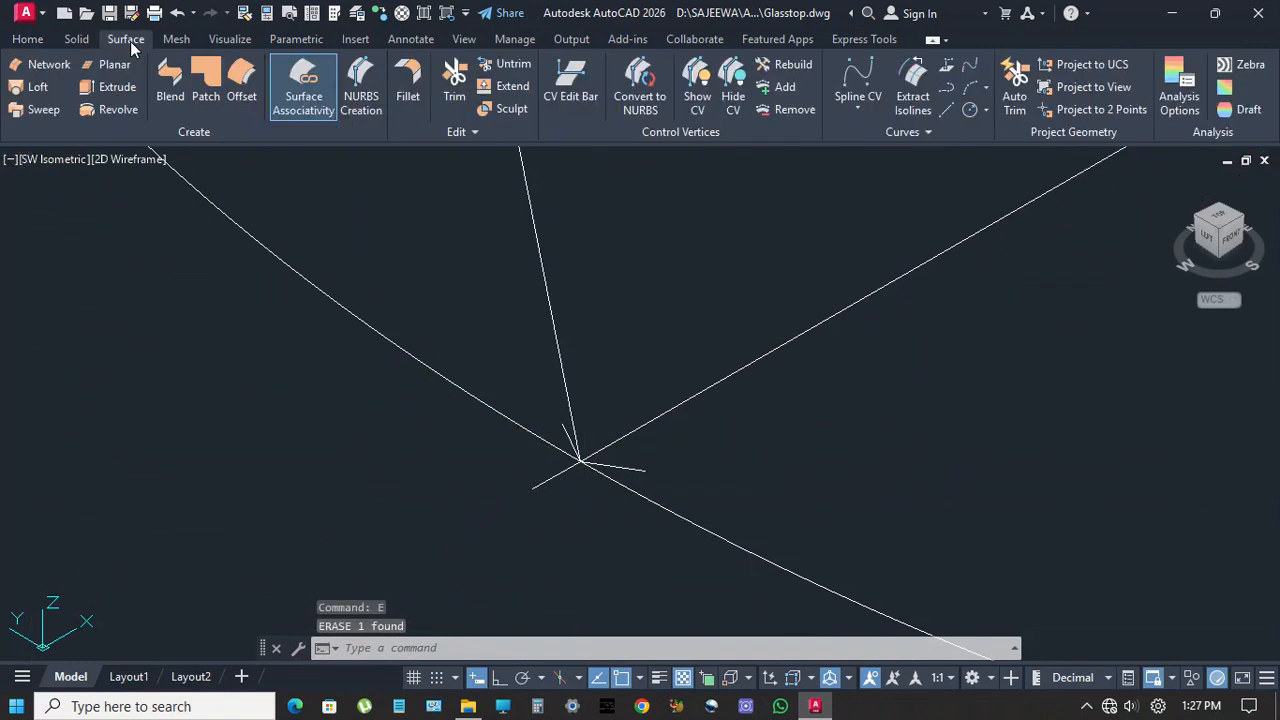
{"action": "left_click", "coordinate": [40, 109]}
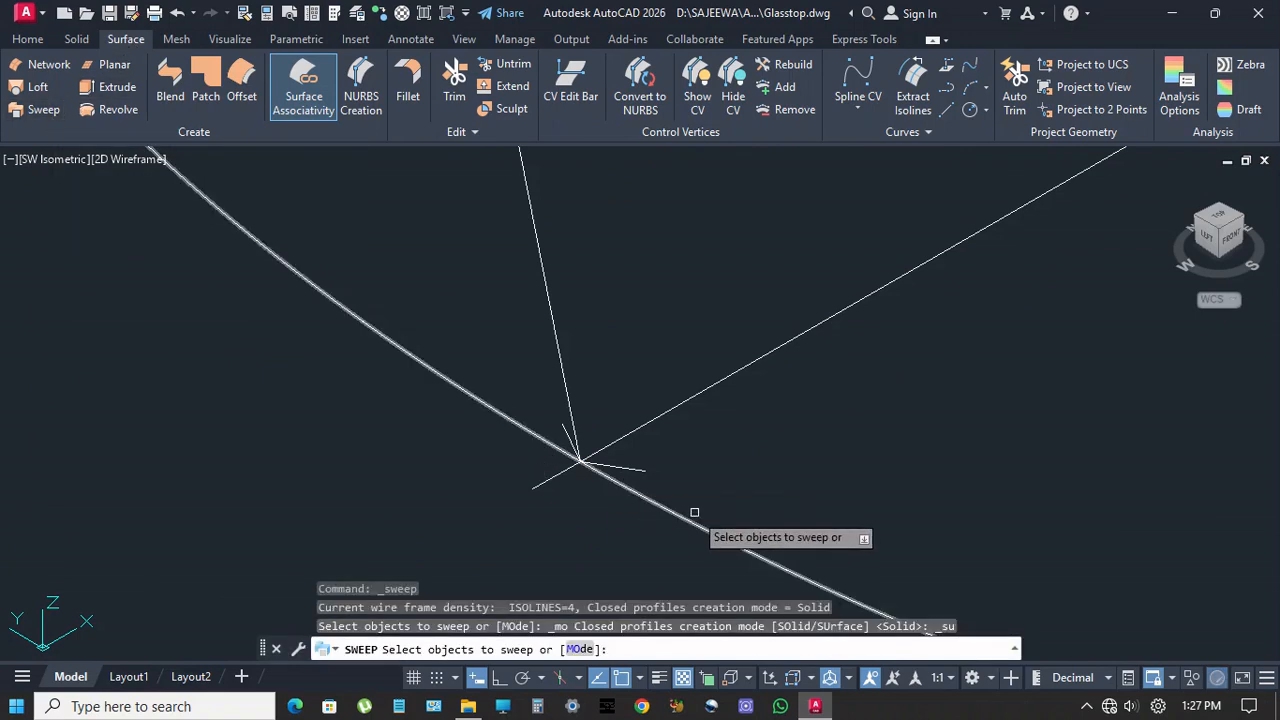
{"action": "scroll", "coordinate": [660, 470], "scroll_direction": "up", "scroll_amount": 1}
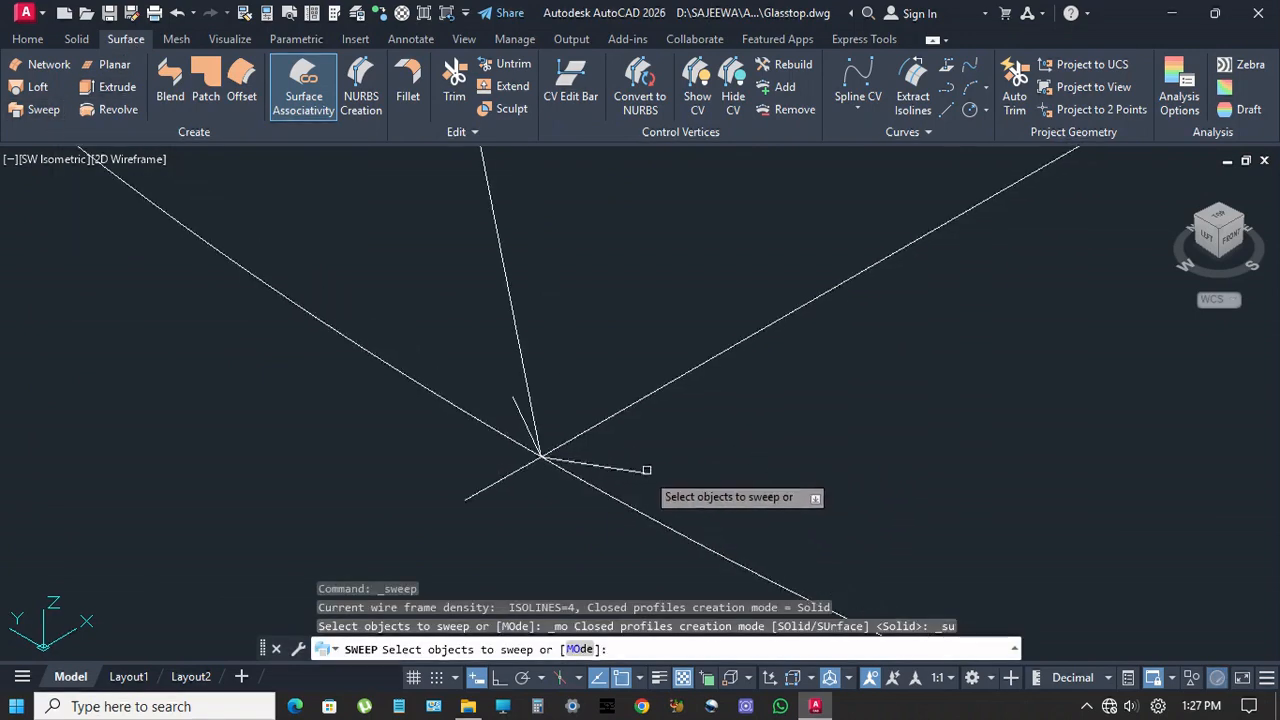
{"action": "left_click", "coordinate": [644, 473]}
{"action": "left_click", "coordinate": [526, 425]}
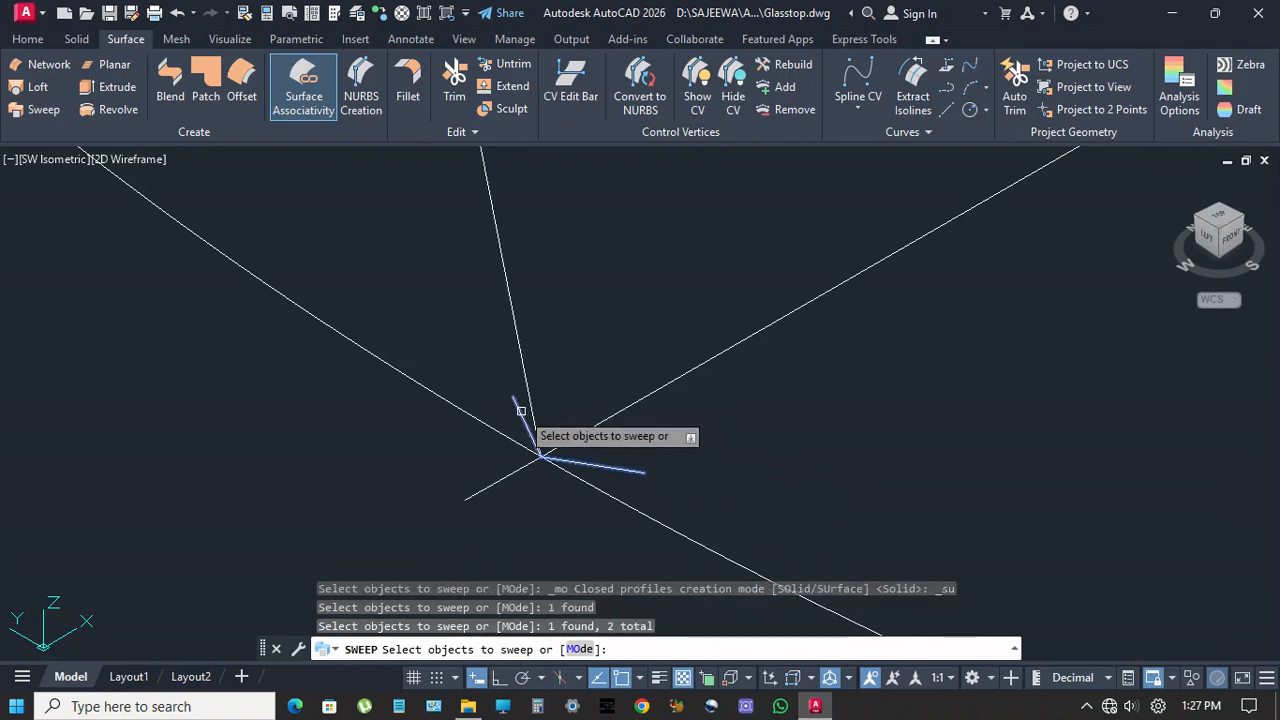
{"action": "left_click", "coordinate": [514, 470]}
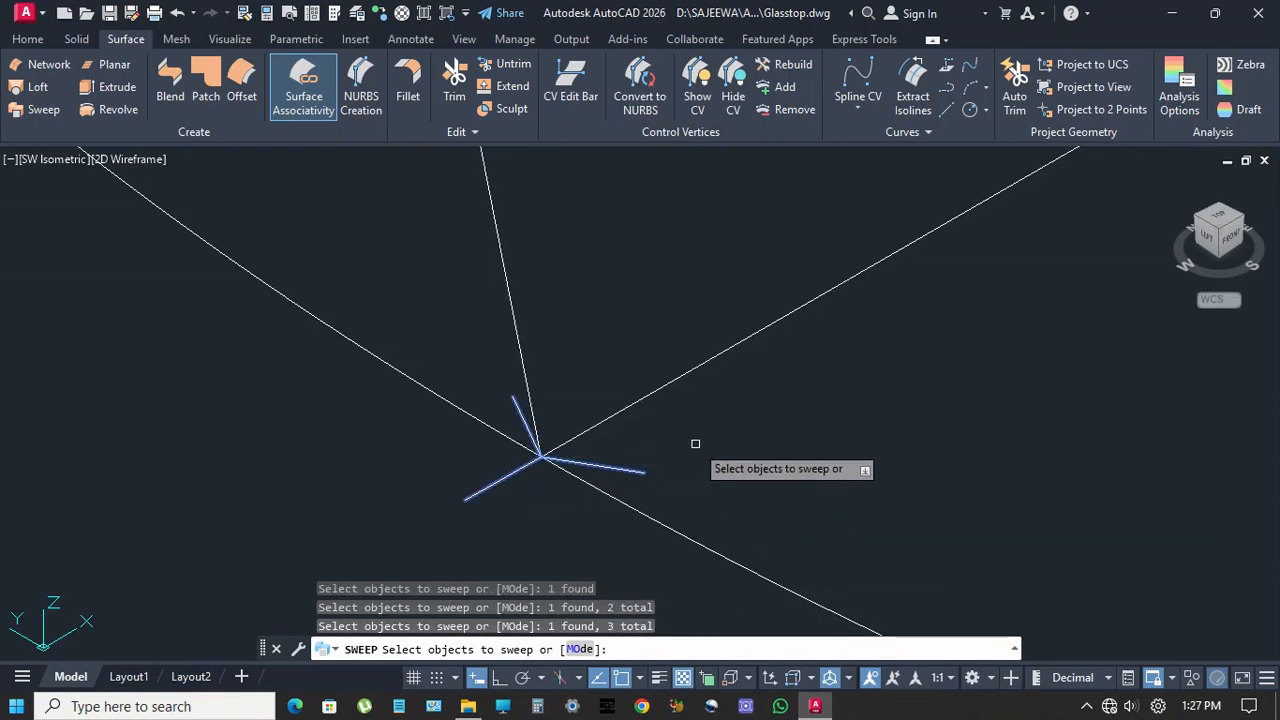
{"action": "right_click", "coordinate": [696, 445]}
{"action": "left_click", "coordinate": [734, 458]}
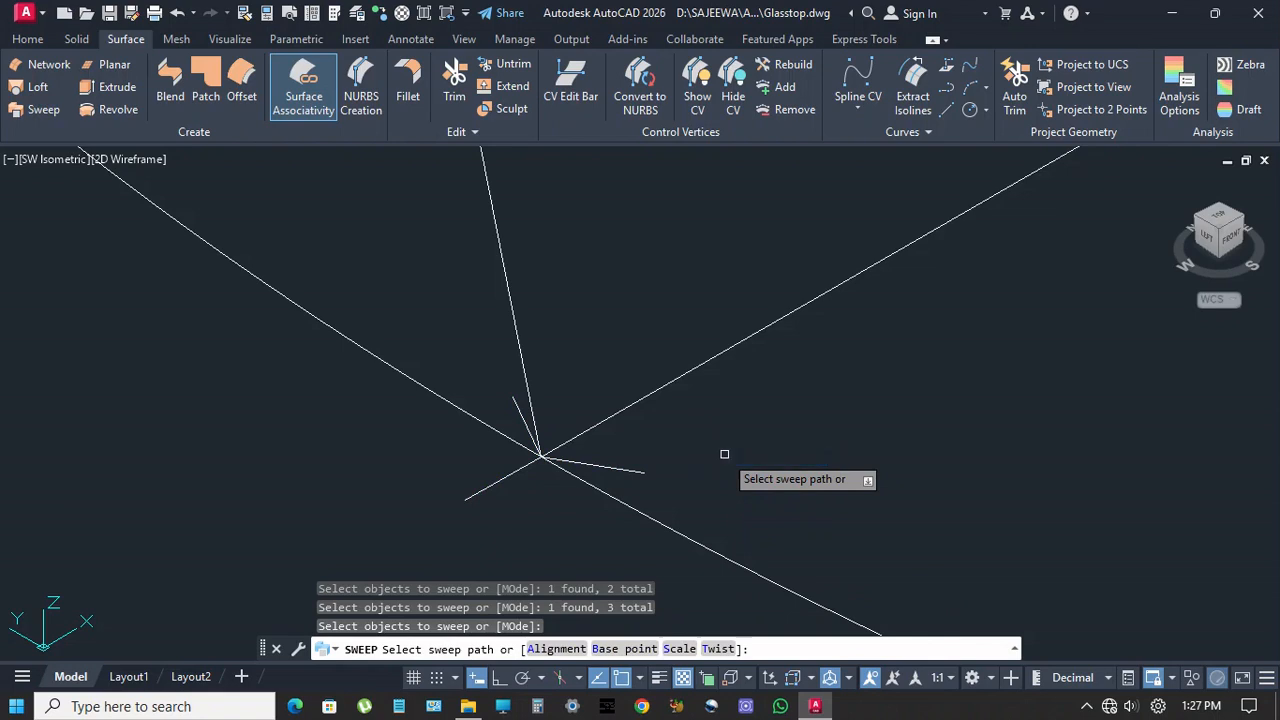
{"action": "left_click", "coordinate": [718, 649]}
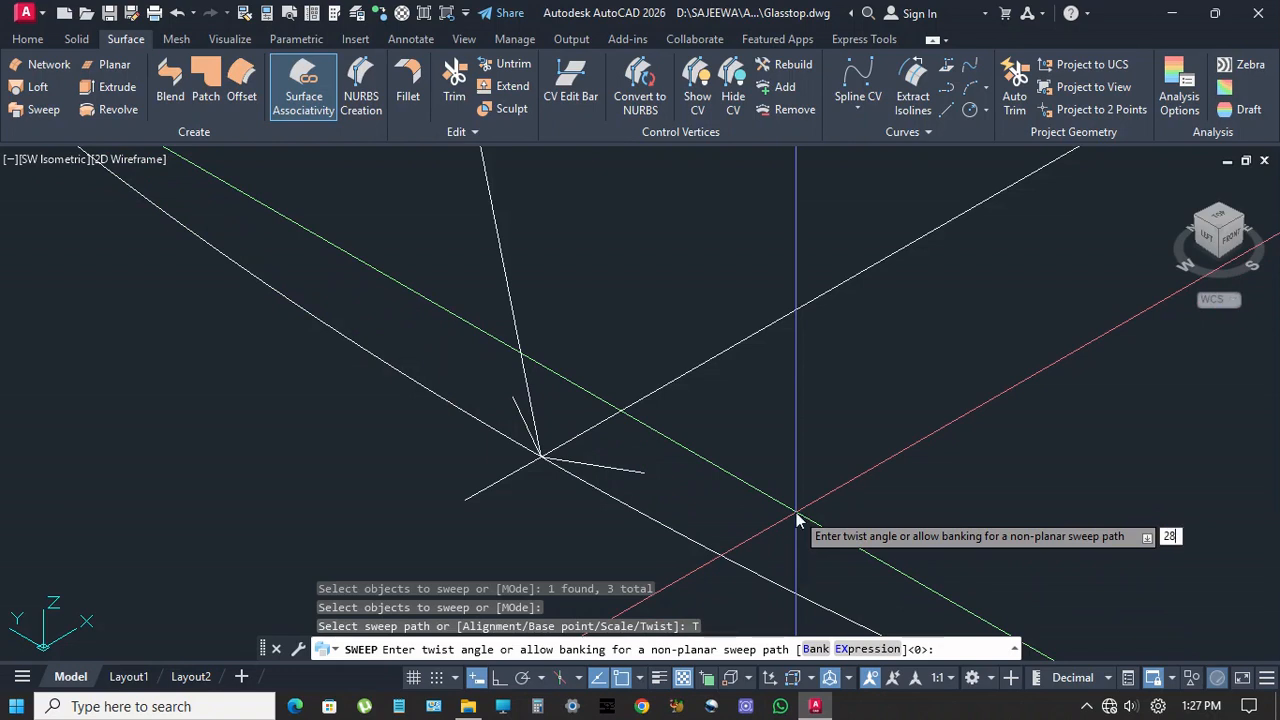
{"action": "type", "text": "2800"}
{"action": "key", "text": "Return"}
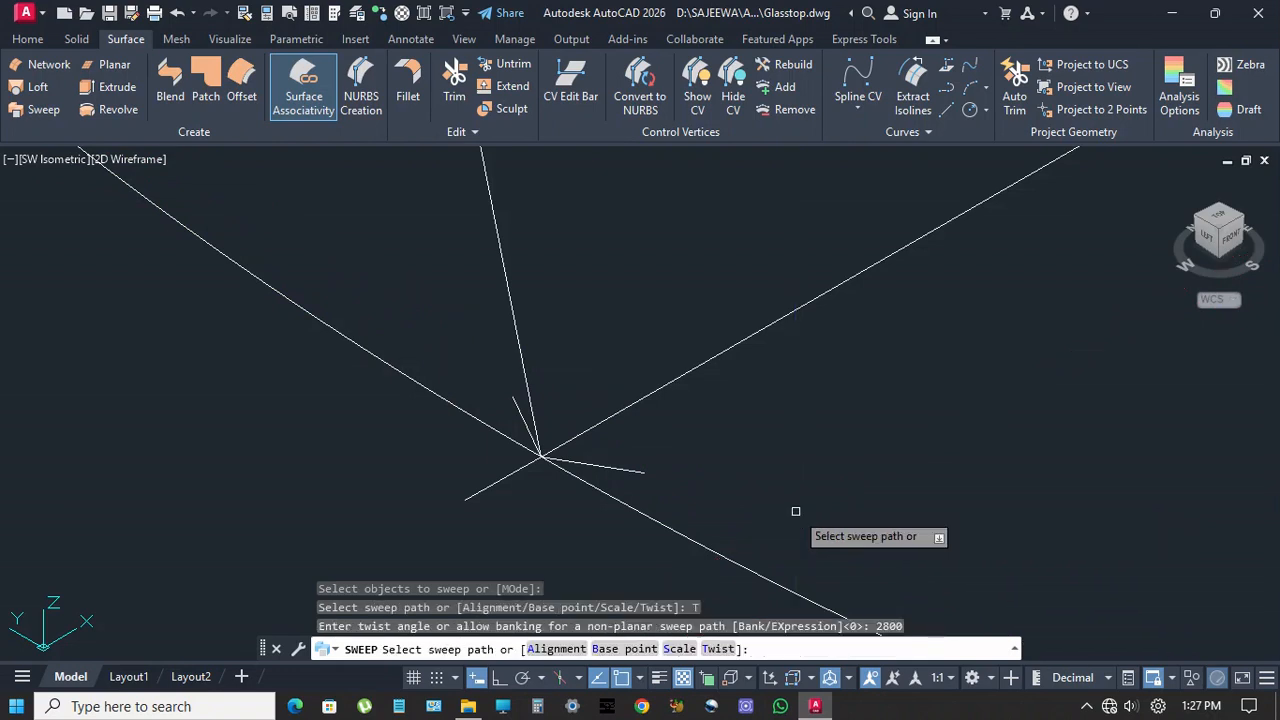
{"action": "scroll", "coordinate": [710, 525], "scroll_direction": "down", "scroll_amount": 3}
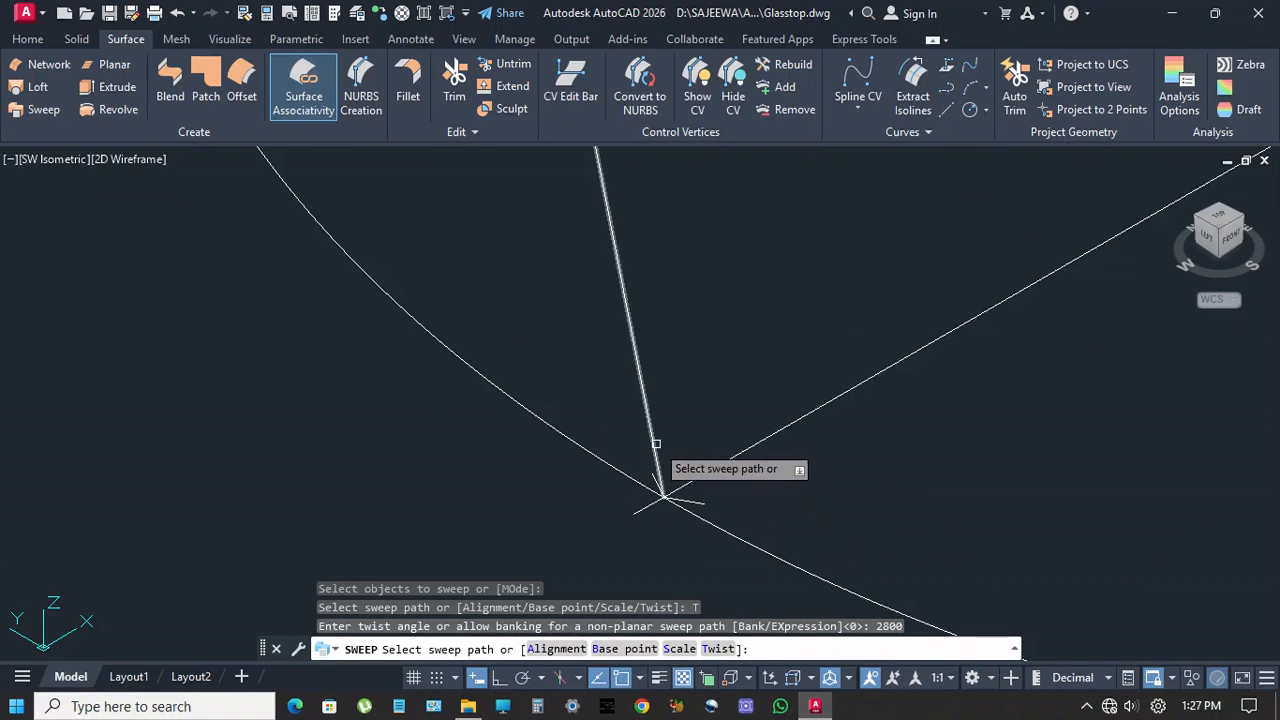
{"action": "left_click", "coordinate": [663, 495]}
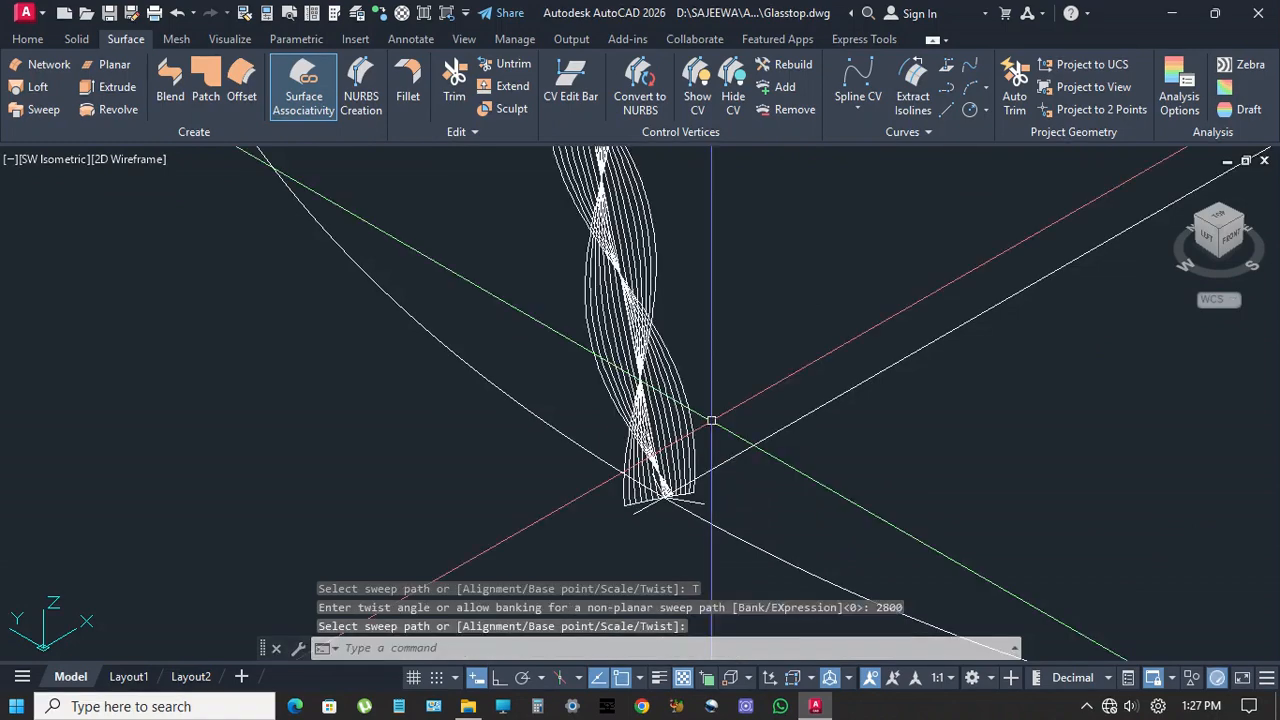
Explode the three twisted sweep surfaces of the leg into their edge curves
{"action": "scroll", "coordinate": [724, 409], "scroll_direction": "up", "scroll_amount": 1}
{"action": "scroll", "coordinate": [712, 395], "scroll_direction": "down", "scroll_amount": 3}
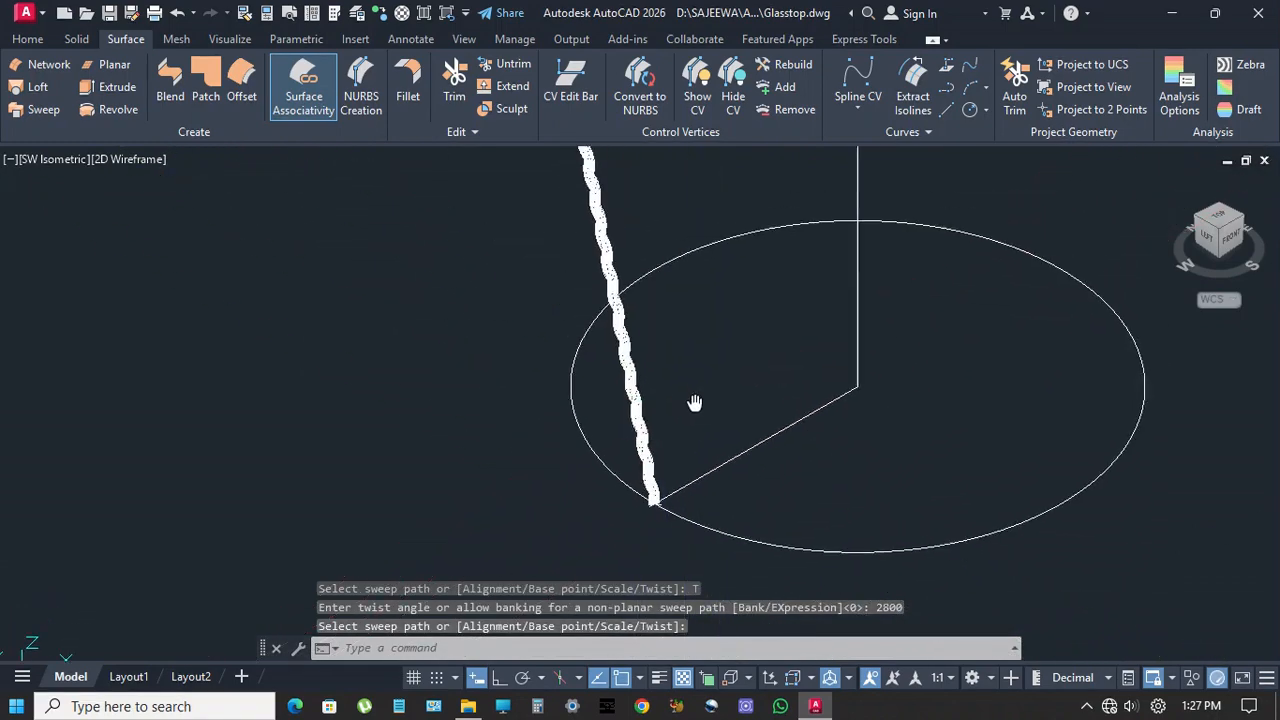
{"action": "scroll", "coordinate": [617, 471], "scroll_direction": "up", "scroll_amount": 5}
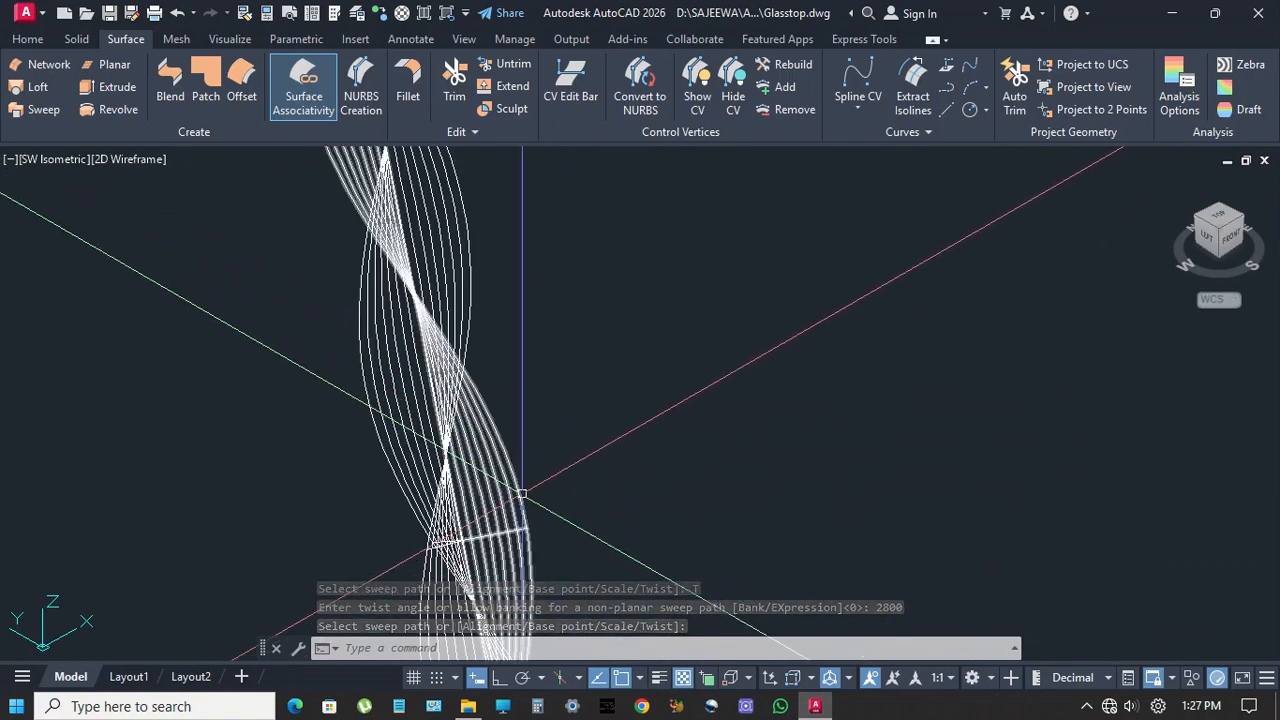
{"action": "left_click", "coordinate": [470, 323]}
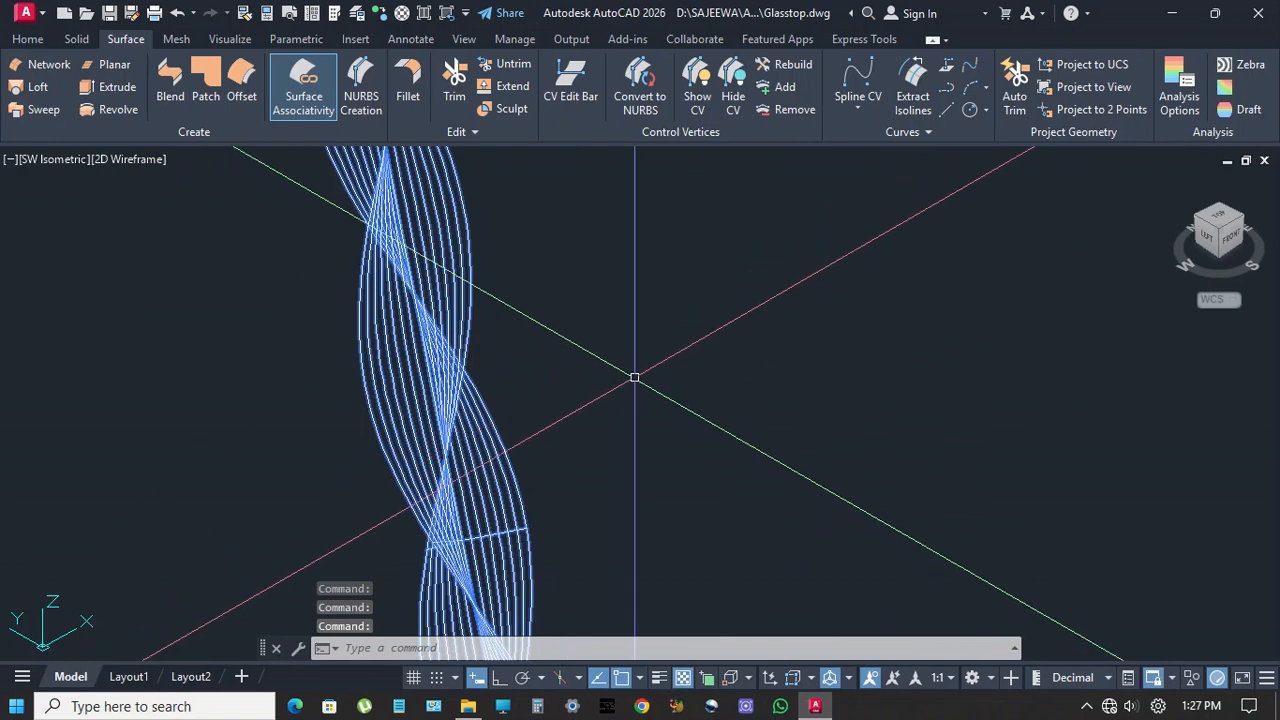
{"action": "key", "text": "Return"}
Erase the short straight lines at the leg's lower end, keeping the helical edge curves and the slanted line
{"action": "scroll", "coordinate": [510, 420], "scroll_direction": "down", "scroll_amount": 3}
{"action": "middle_click_drag", "start_coordinate": [516, 441], "coordinate": [576, 484], "text": "shift"}
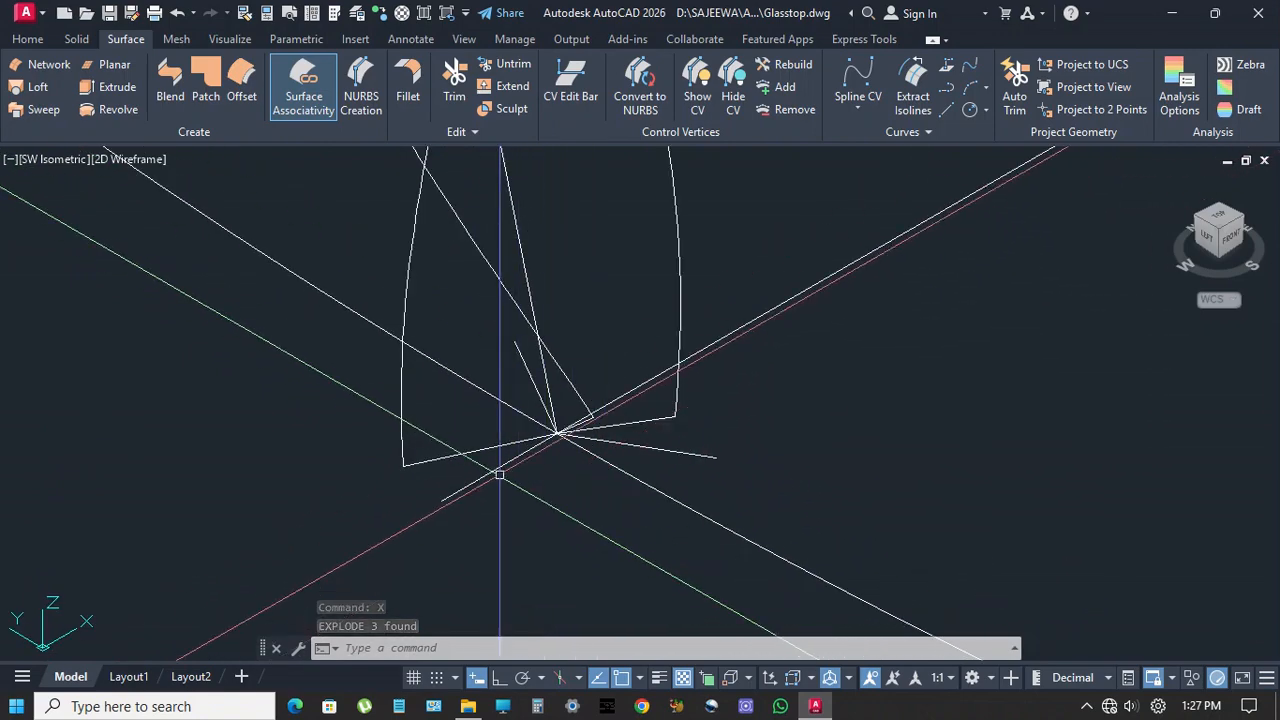
{"action": "left_click", "coordinate": [503, 463]}
{"action": "key", "text": "Return"}
{"action": "left_click", "coordinate": [505, 444]}
{"action": "key", "text": "Return"}
{"action": "scroll", "coordinate": [591, 413], "scroll_direction": "up", "scroll_amount": 4}
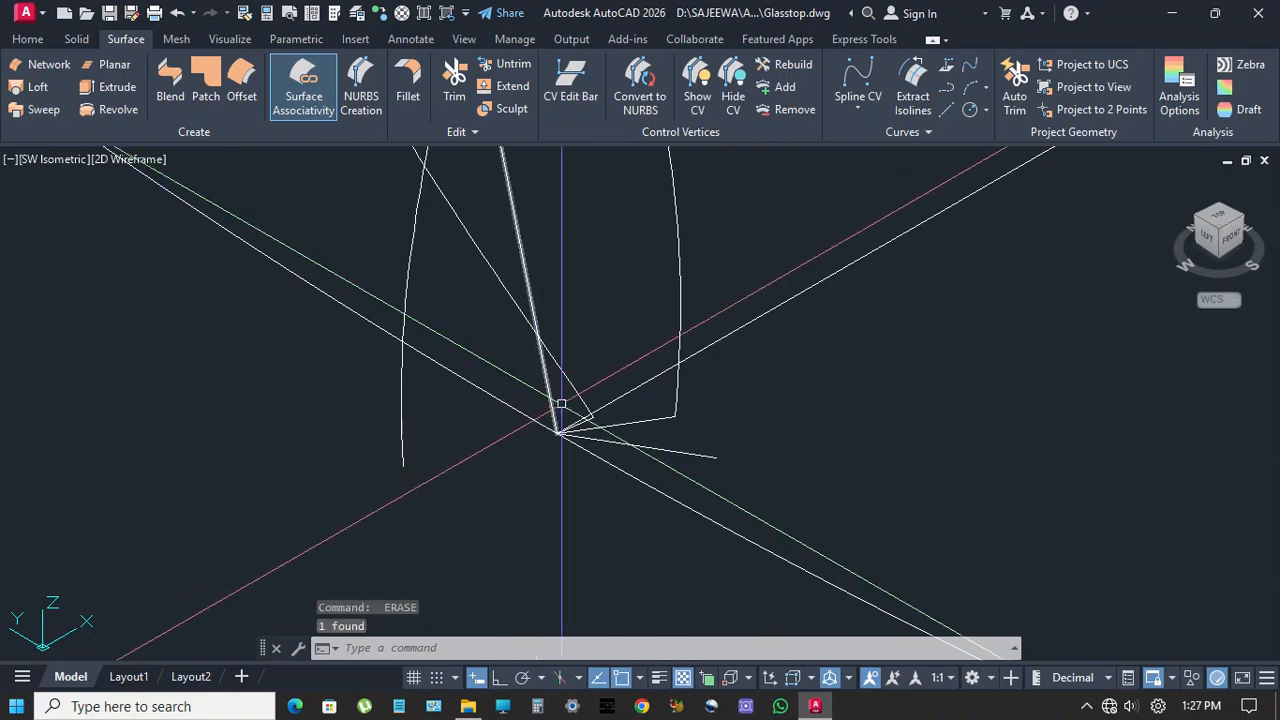
{"action": "left_click", "coordinate": [621, 438]}
{"action": "left_click", "coordinate": [623, 440]}
{"action": "left_click", "coordinate": [617, 466]}
{"action": "left_click", "coordinate": [633, 481]}
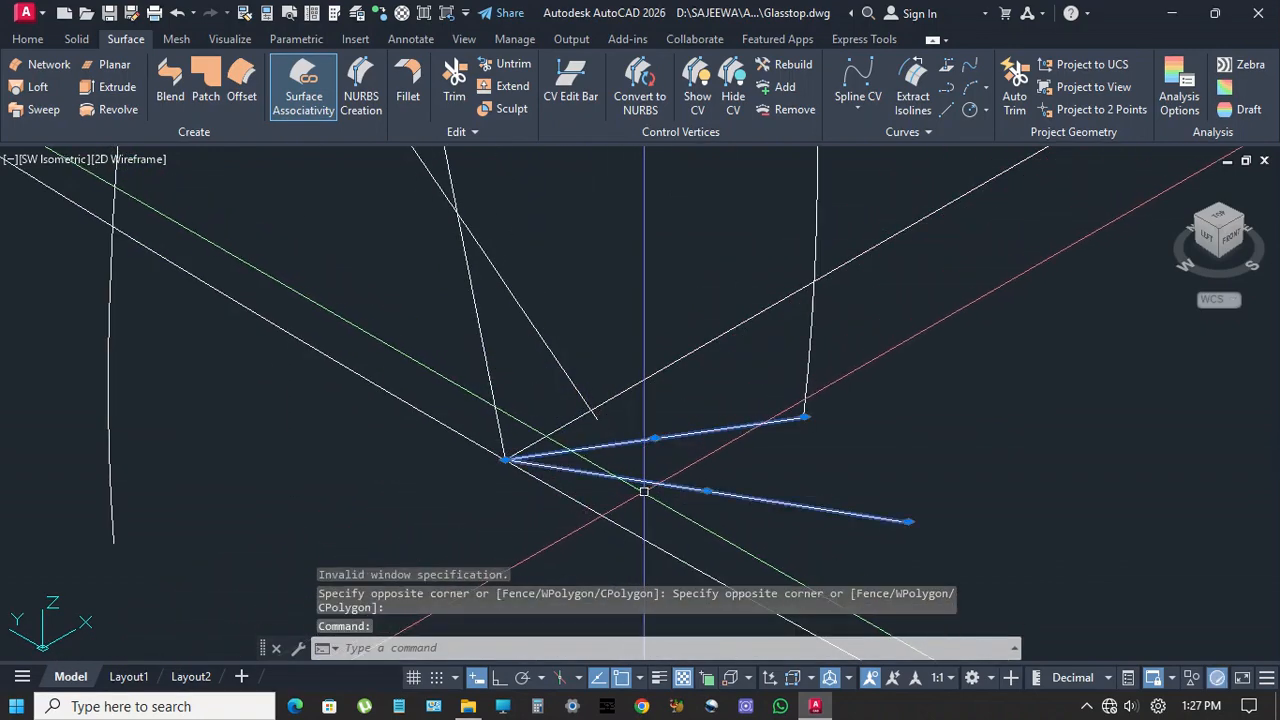
{"action": "key", "text": "Delete"}
Erase the three short straight lines joining the helical curves at the leg's upper end
{"action": "scroll", "coordinate": [630, 505], "scroll_direction": "down", "scroll_amount": 5}
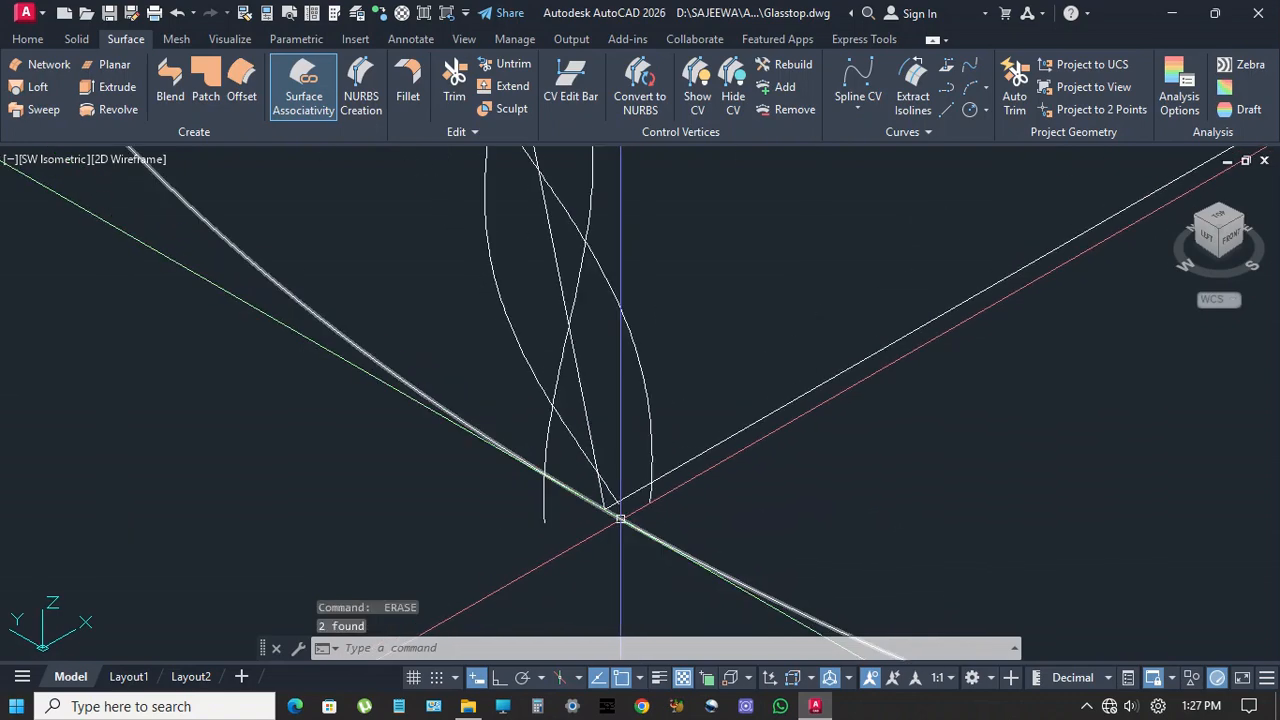
{"action": "scroll", "coordinate": [620, 518], "scroll_direction": "down", "scroll_amount": 4}
{"action": "scroll", "coordinate": [547, 292], "scroll_direction": "up", "scroll_amount": 5}
{"action": "scroll", "coordinate": [586, 337], "scroll_direction": "up", "scroll_amount": 4}
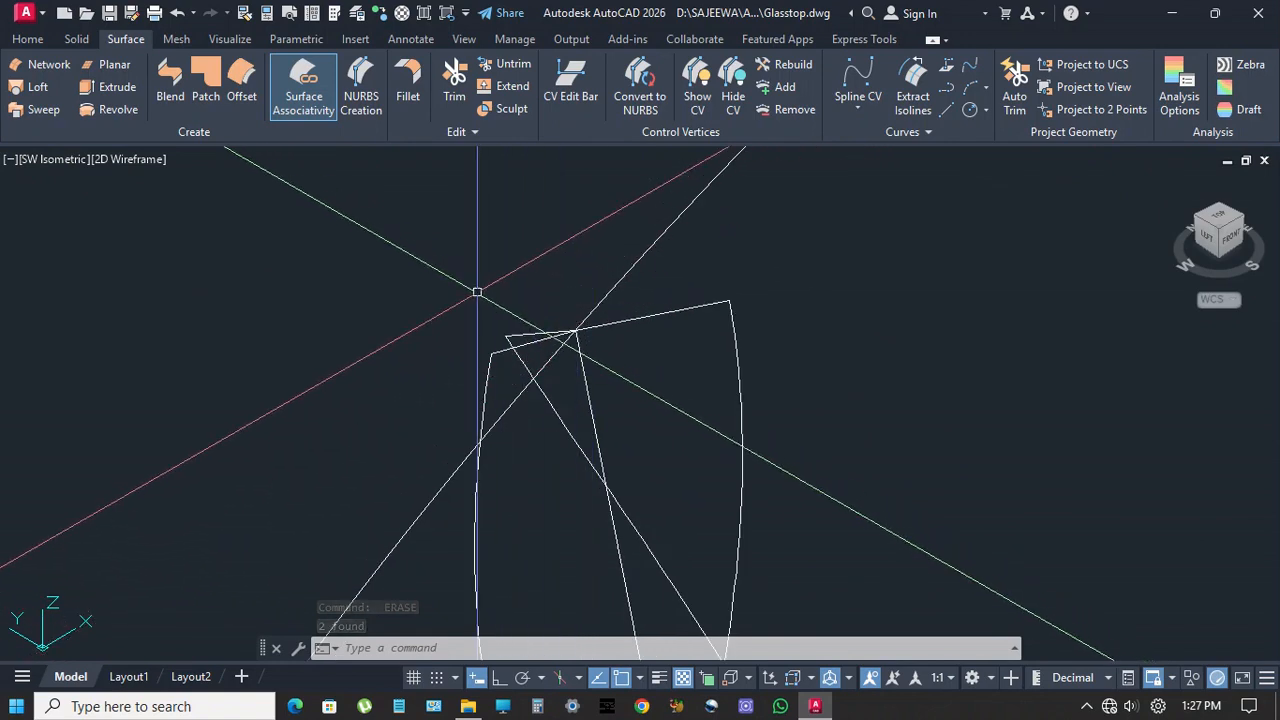
{"action": "left_click", "coordinate": [436, 286]}
{"action": "left_click", "coordinate": [784, 369]}
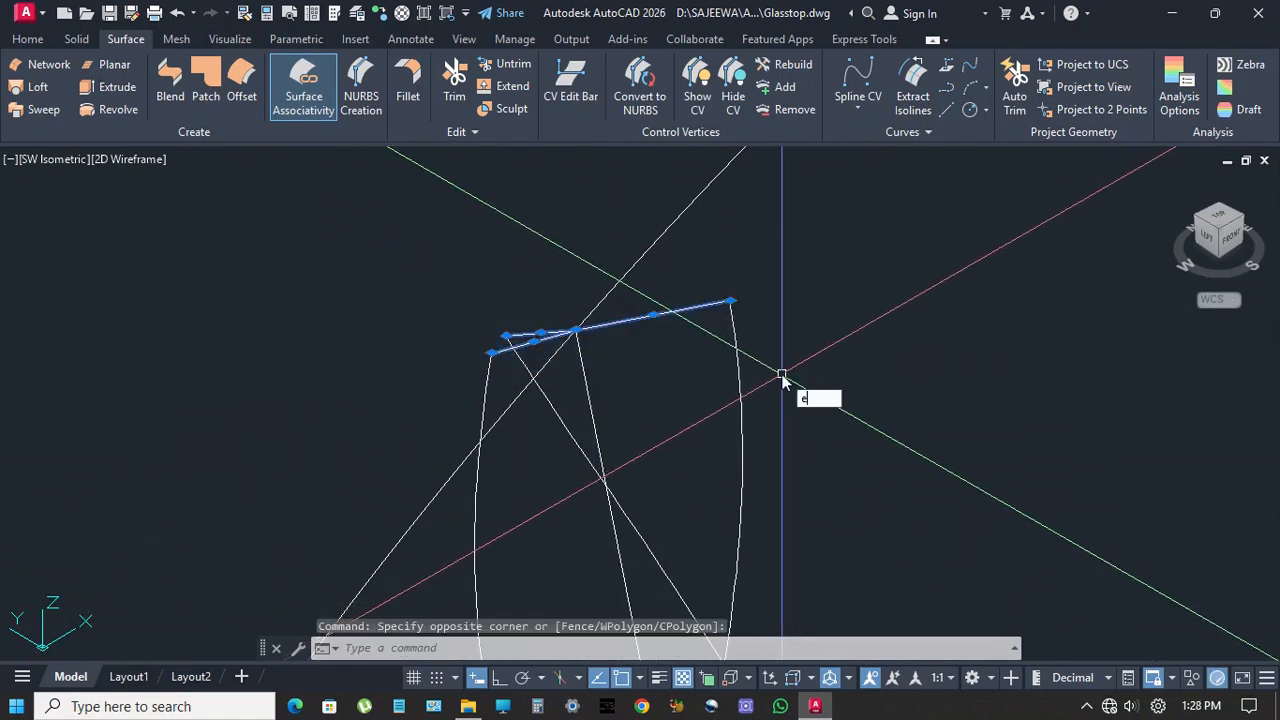
{"action": "type", "text": "e"}
{"action": "key", "text": "Return"}
Draw a circle of radius 5 centred on the lower endpoint of the leg's leftmost helical curve
{"action": "scroll", "coordinate": [583, 340], "scroll_direction": "down", "scroll_amount": 6}
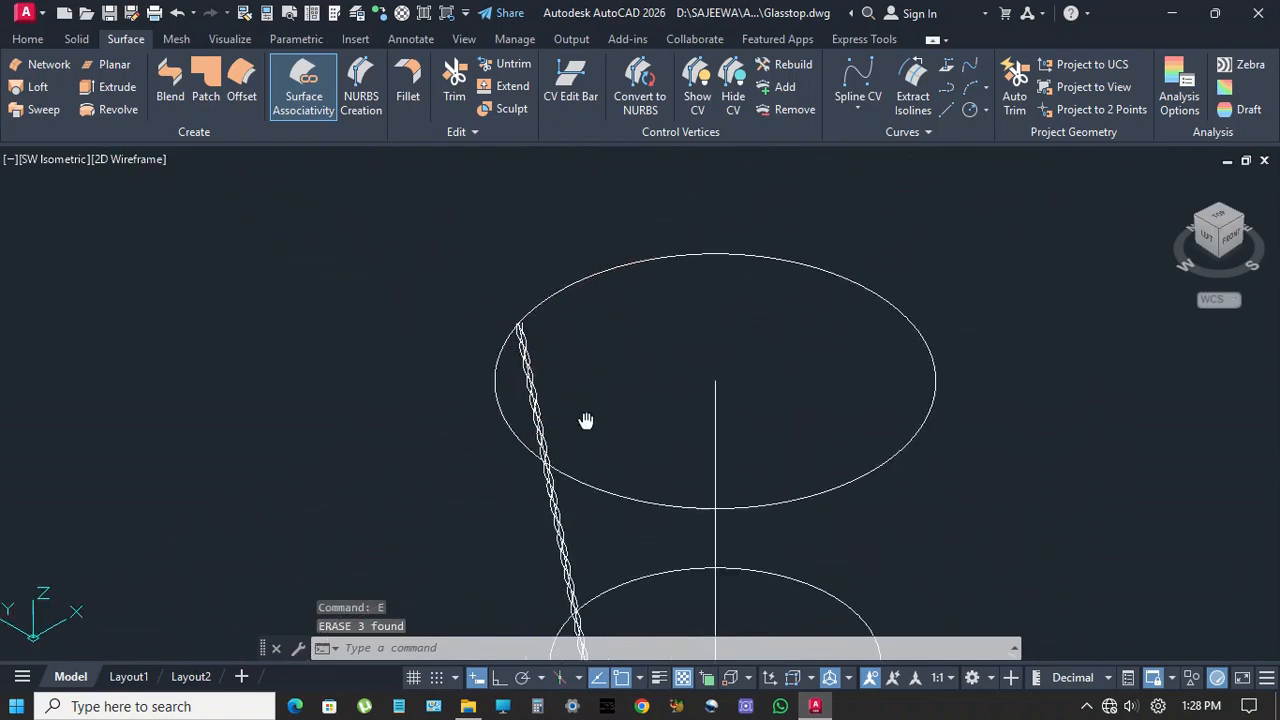
{"action": "middle_click_drag", "start_coordinate": [590, 445], "coordinate": [577, 286]}
{"action": "scroll", "coordinate": [603, 574], "scroll_direction": "up", "scroll_amount": 4}
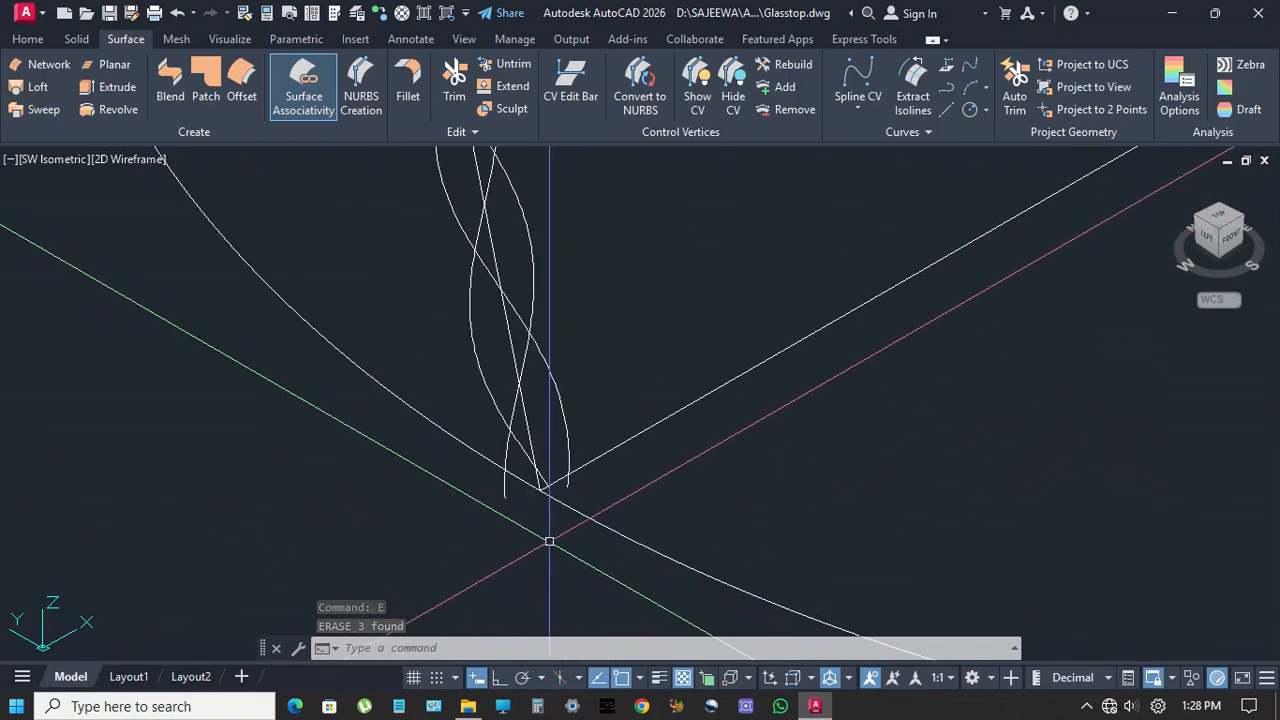
{"action": "type", "text": "c"}
{"action": "key", "text": "Return"}
{"action": "scroll", "coordinate": [519, 513], "scroll_direction": "up", "scroll_amount": 5}
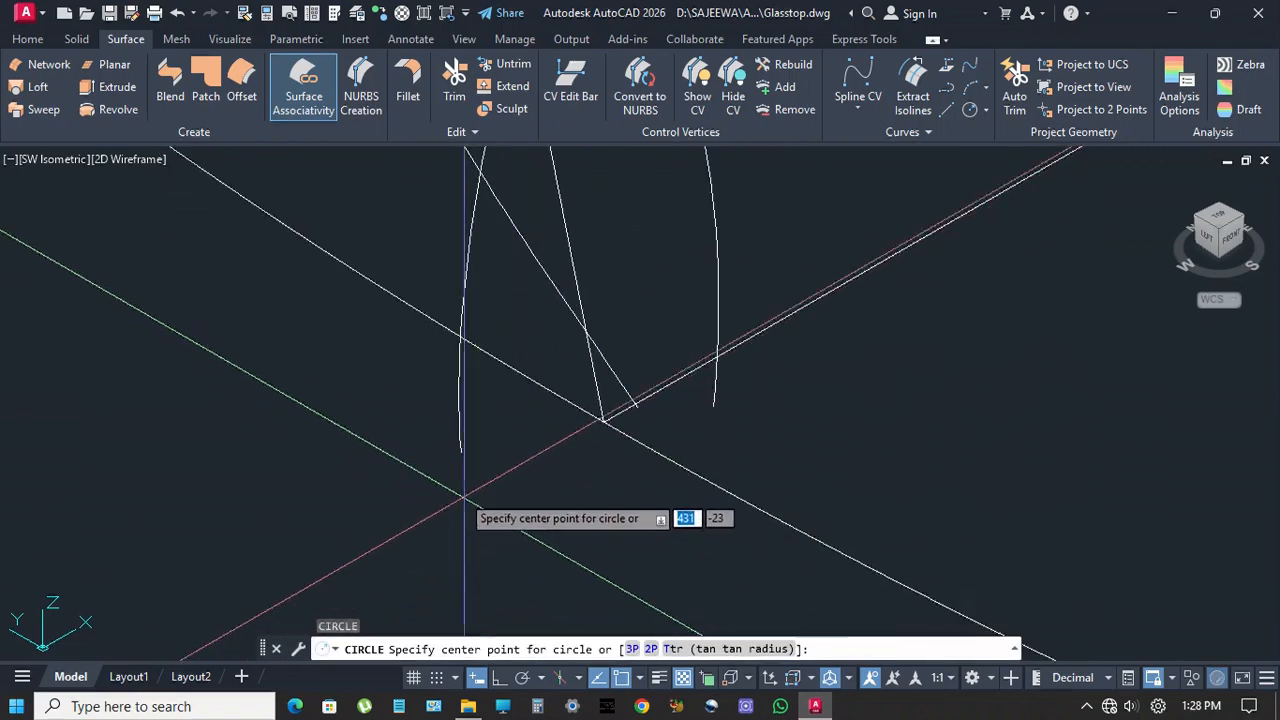
{"action": "left_click", "coordinate": [461, 451]}
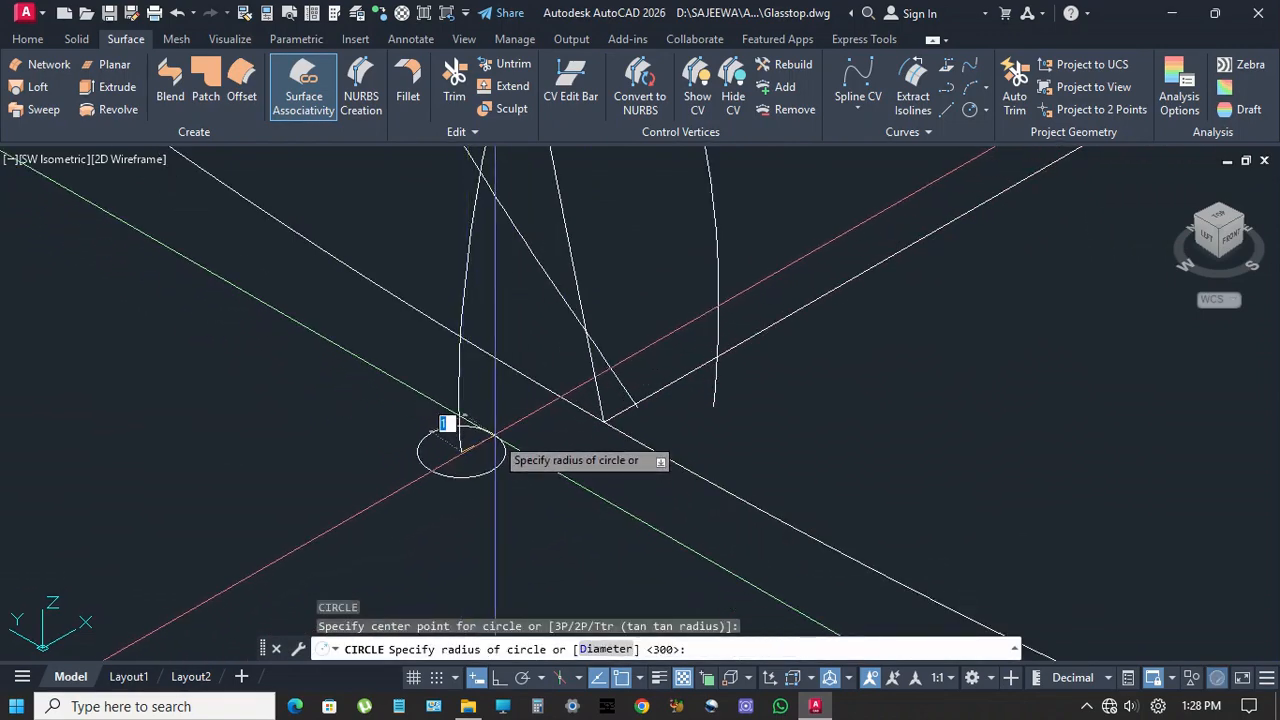
{"action": "type", "text": "5"}
{"action": "key", "text": "Return"}
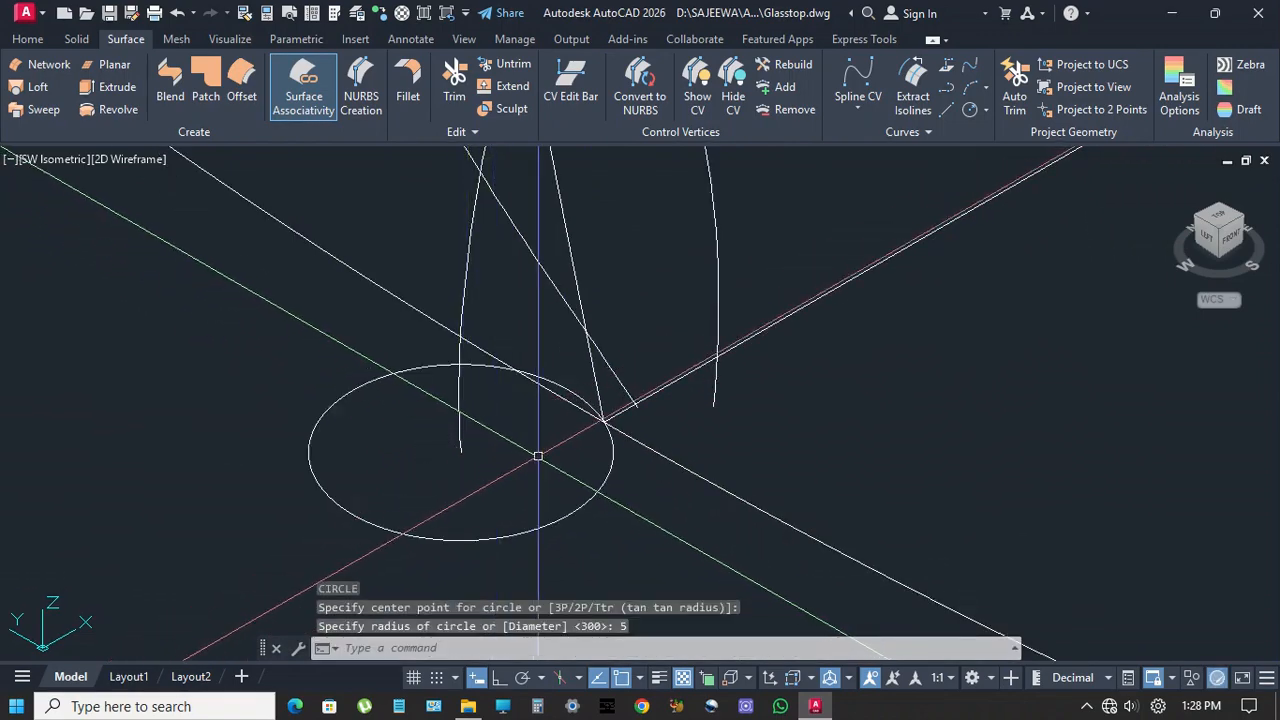
Draw circles of radius 5 centred on the lower endpoints of the leg's other two helical curves
{"action": "key", "text": "Return"}
{"action": "left_click", "coordinate": [713, 407]}
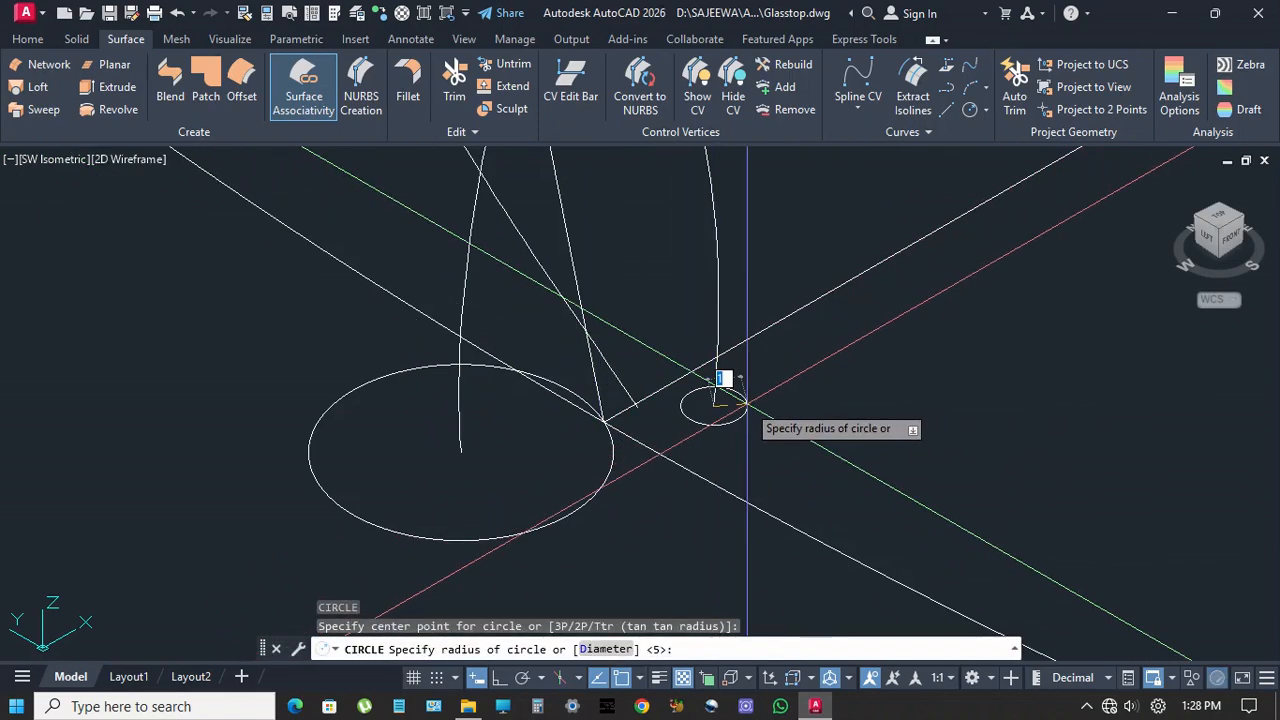
{"action": "key", "text": "Return"}
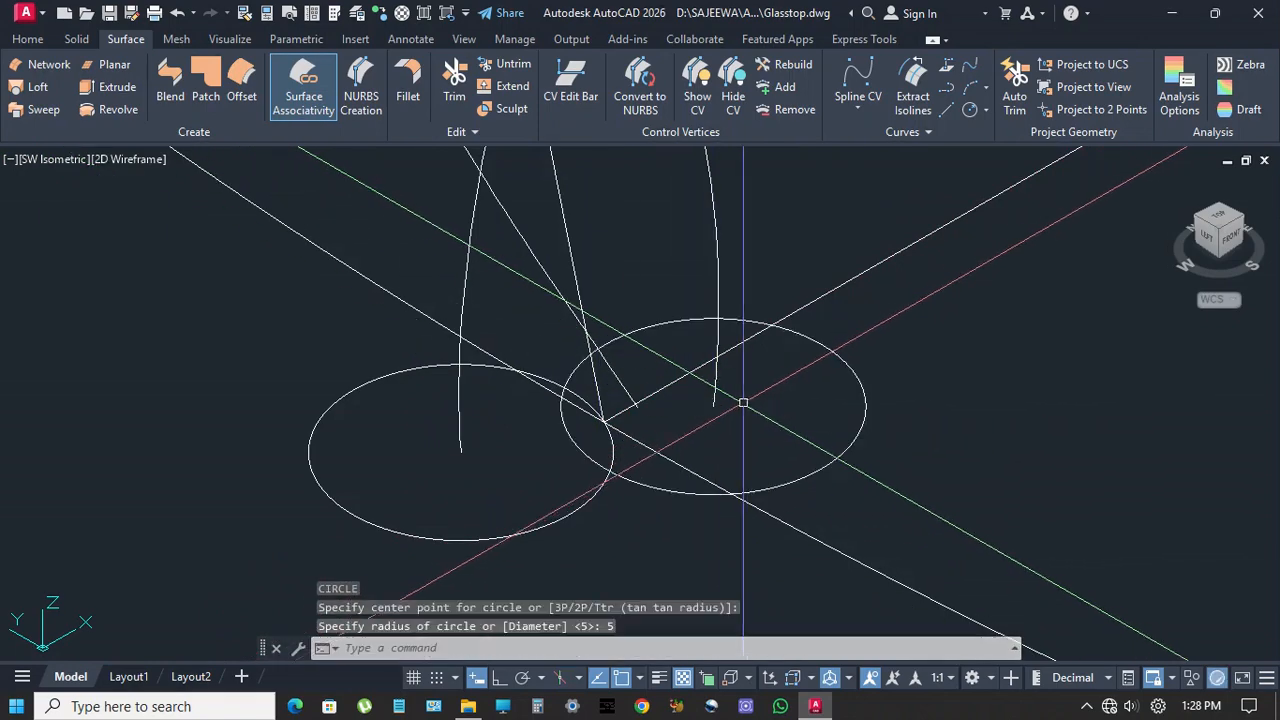
{"action": "key", "text": "Return"}
{"action": "left_click", "coordinate": [638, 407]}
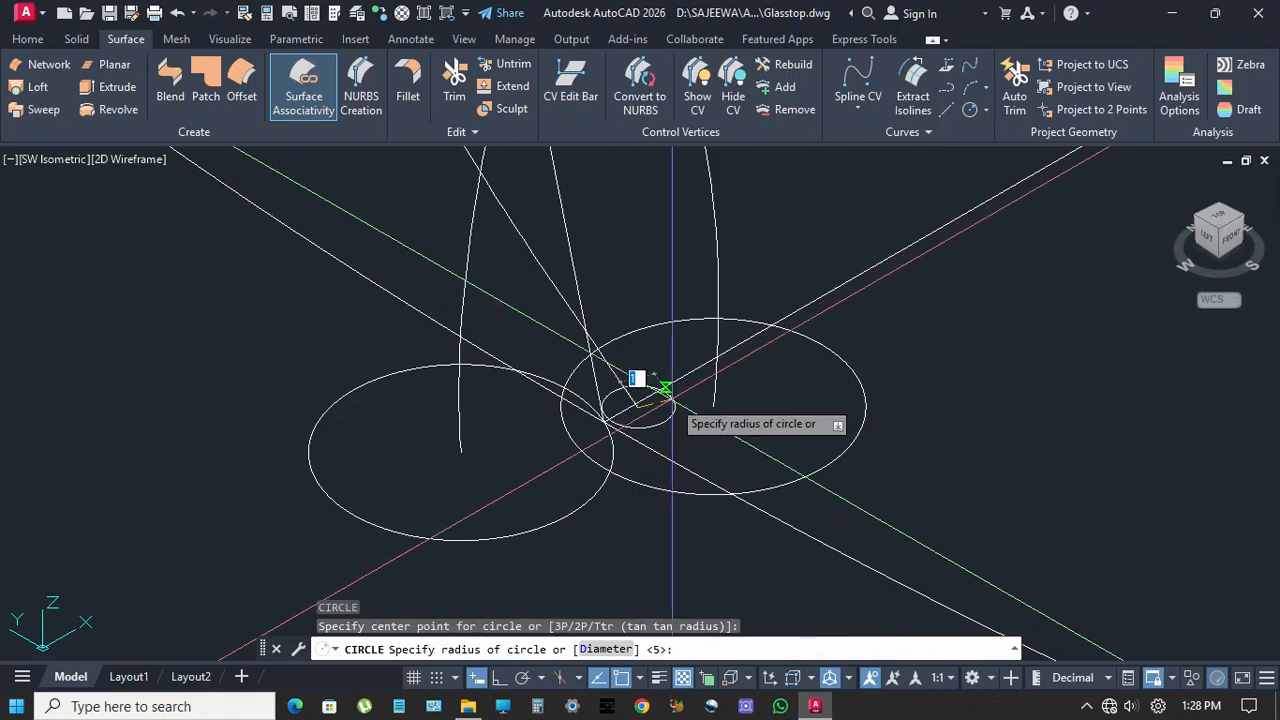
{"action": "key", "text": "Return"}
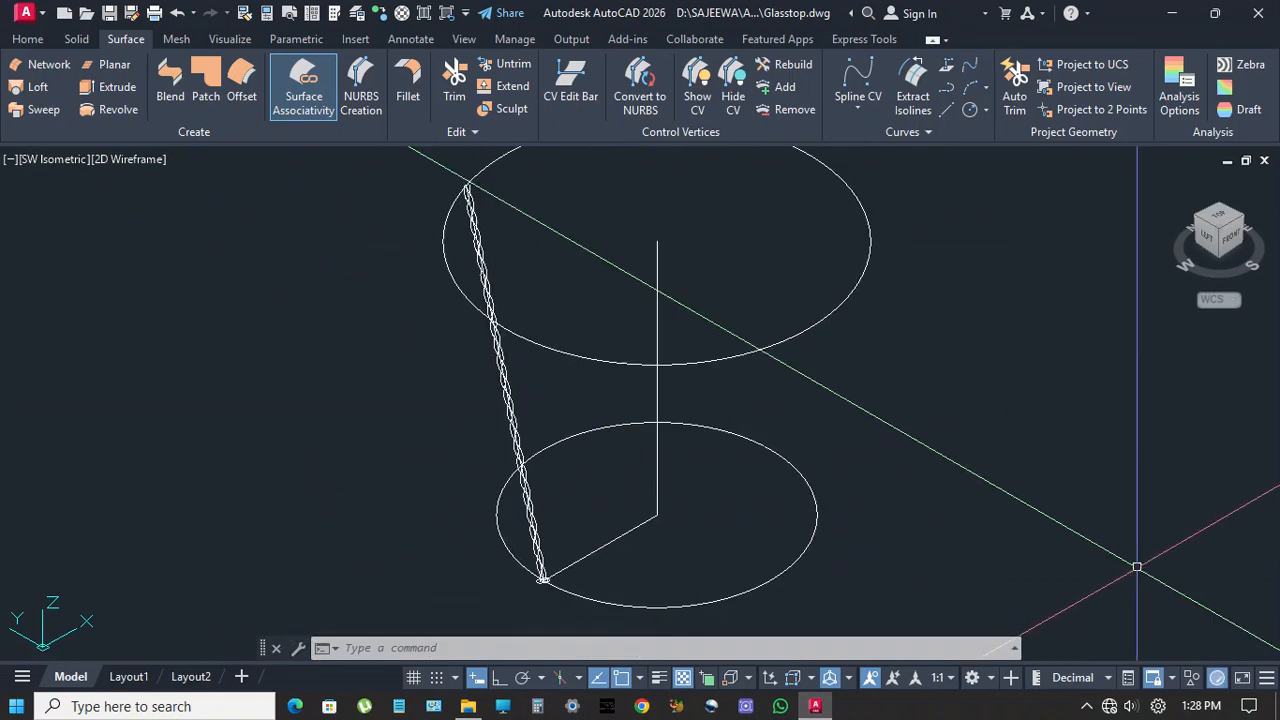
Sweep the leftmost radius 5 circle as a solid along the helical curve that starts at its centre
{"action": "left_click", "coordinate": [28, 39]}
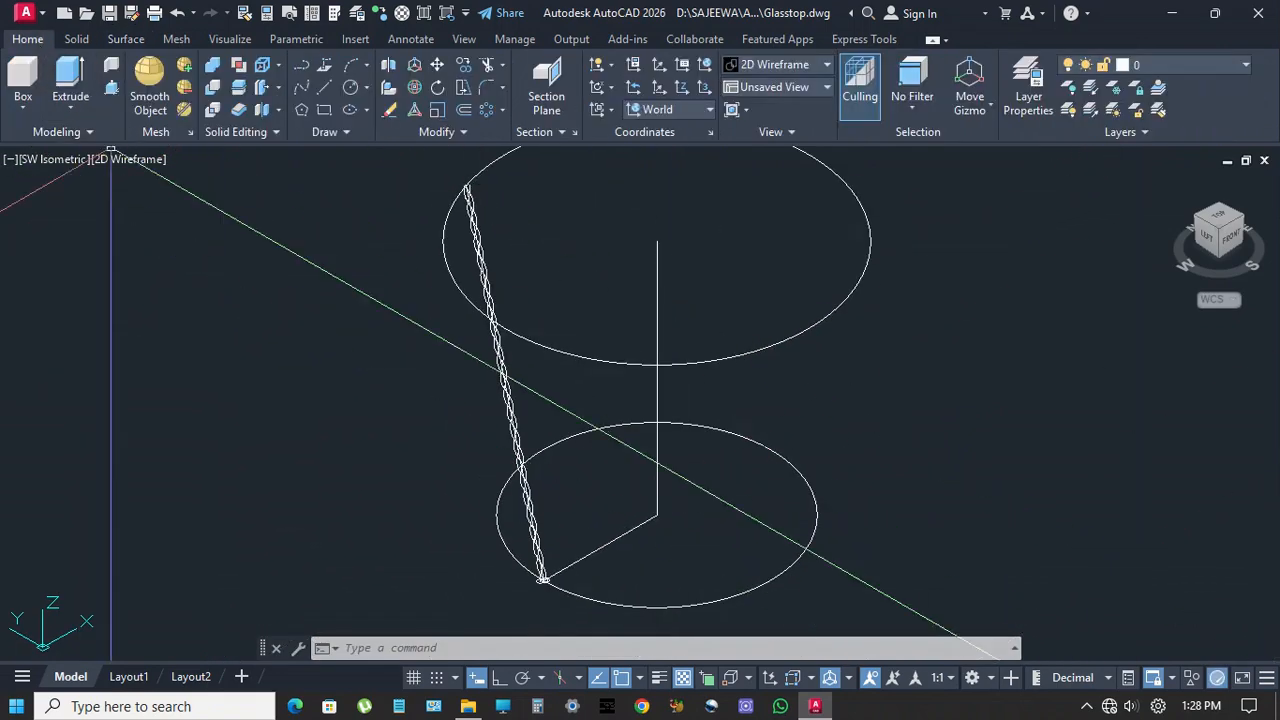
{"action": "left_click", "coordinate": [72, 110]}
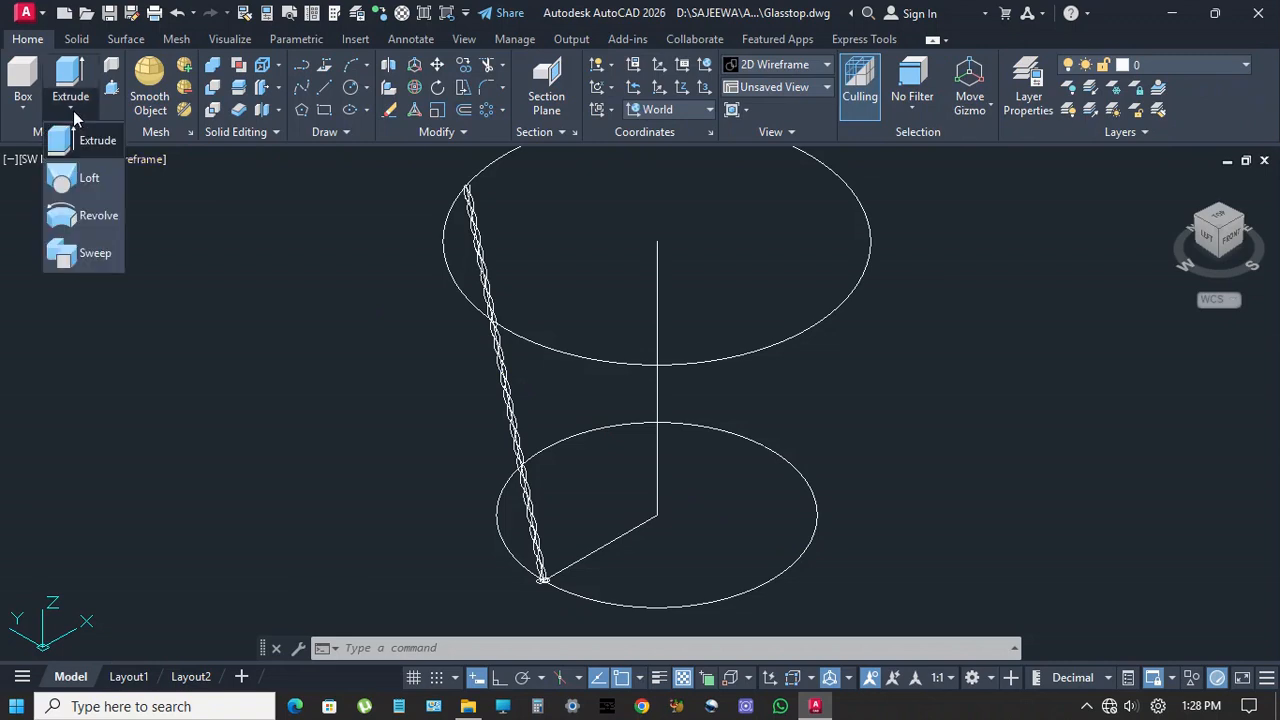
{"action": "left_click", "coordinate": [94, 252]}
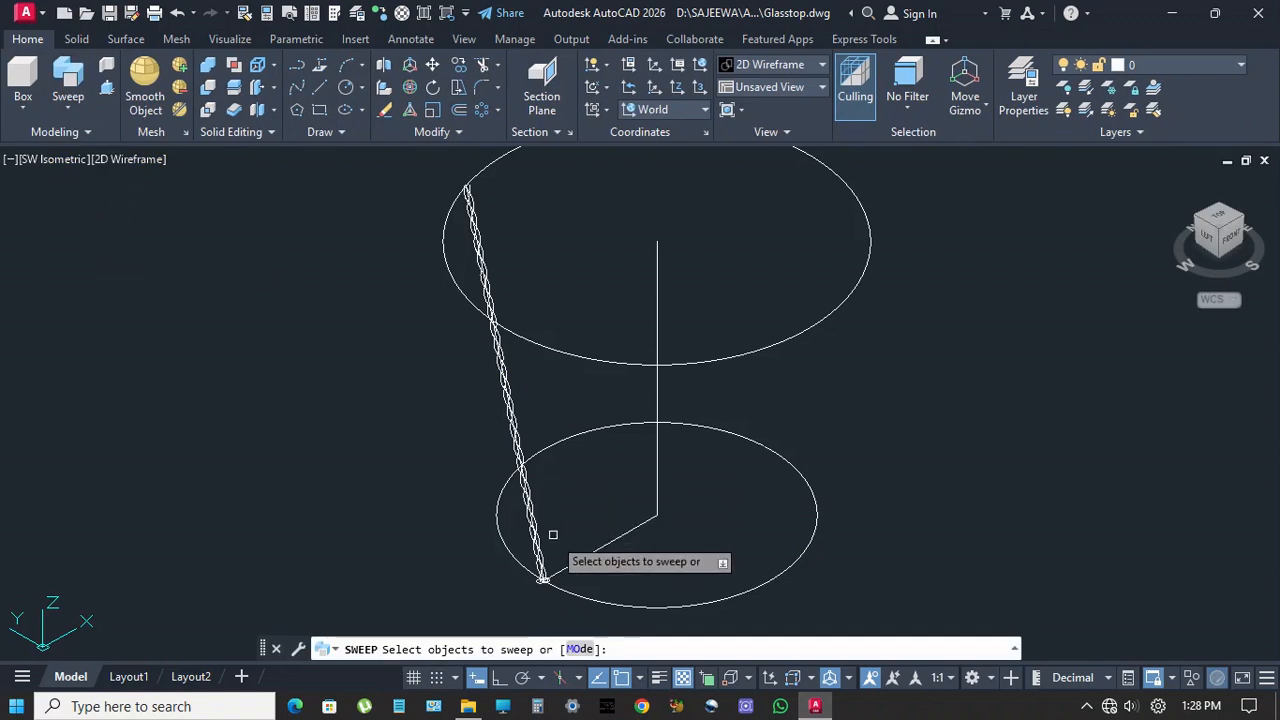
{"action": "scroll", "coordinate": [543, 583], "scroll_direction": "up", "scroll_amount": 5}
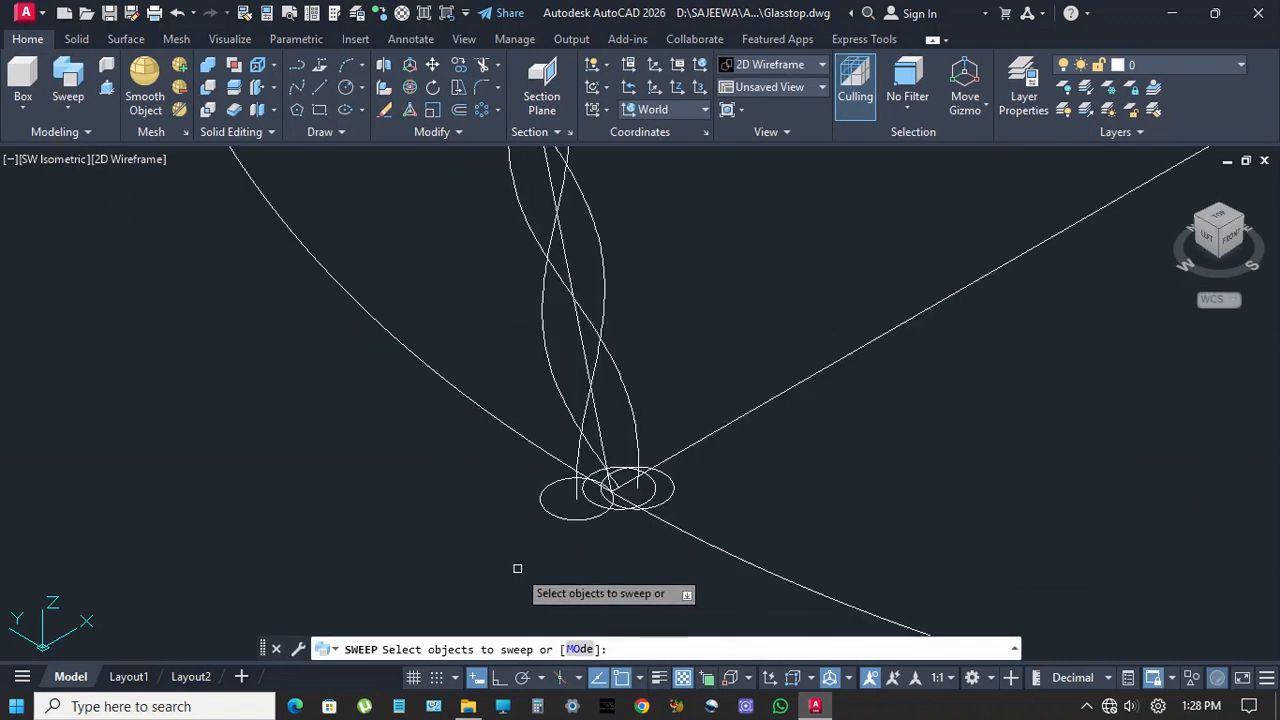
{"action": "left_click", "coordinate": [565, 519]}
{"action": "right_click", "coordinate": [514, 497]}
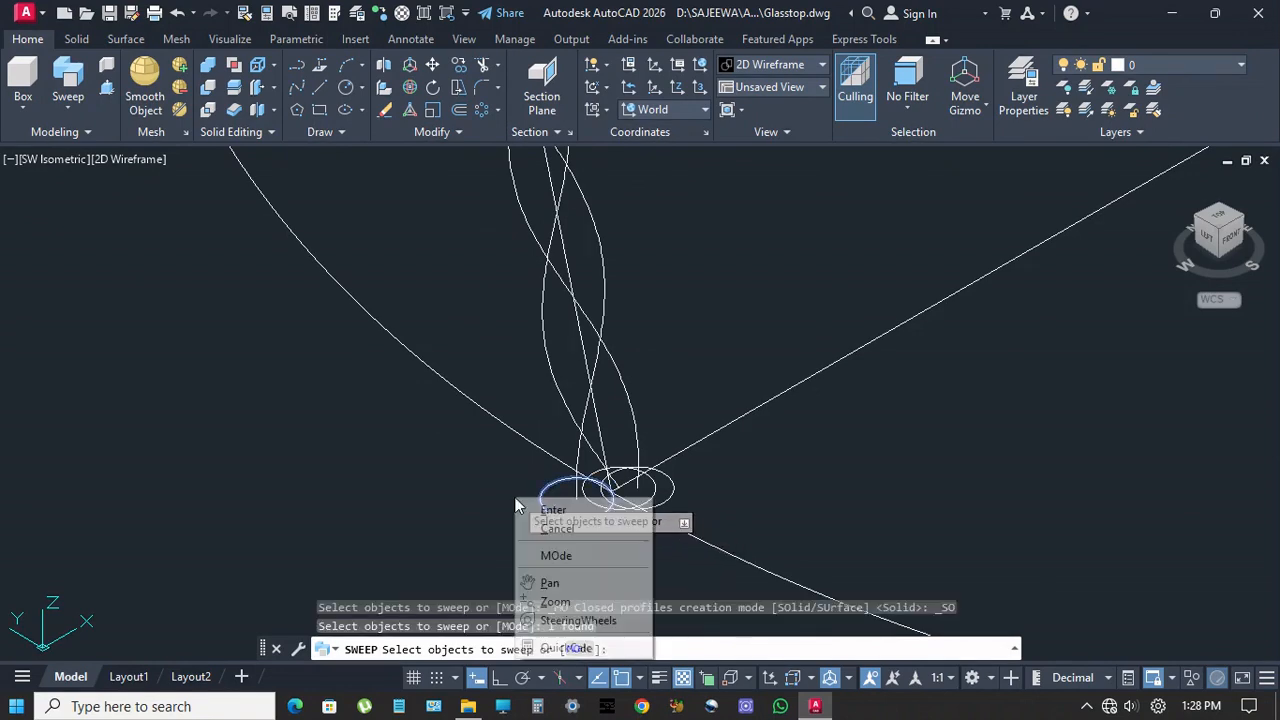
{"action": "left_click", "coordinate": [543, 514]}
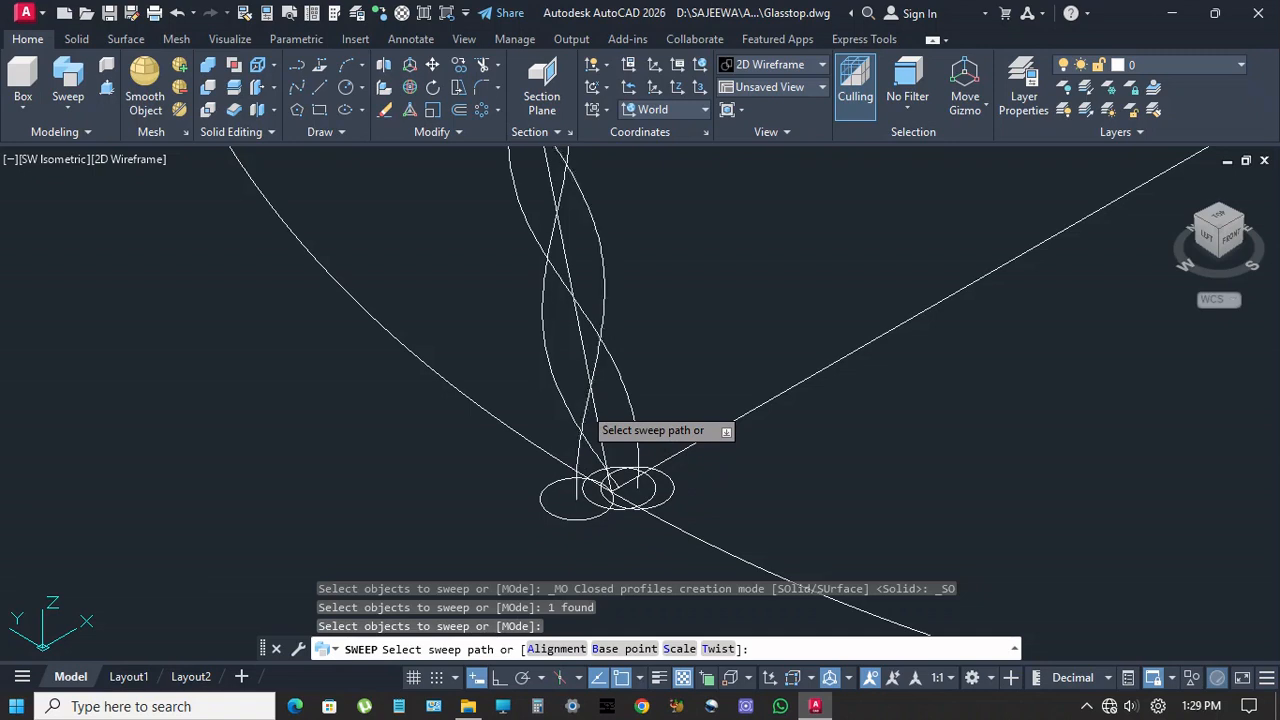
{"action": "left_click", "coordinate": [583, 405]}
Sweep the rightmost radius 5 circle as a solid along the helical curve starting at its centre
{"action": "key", "text": "Return"}
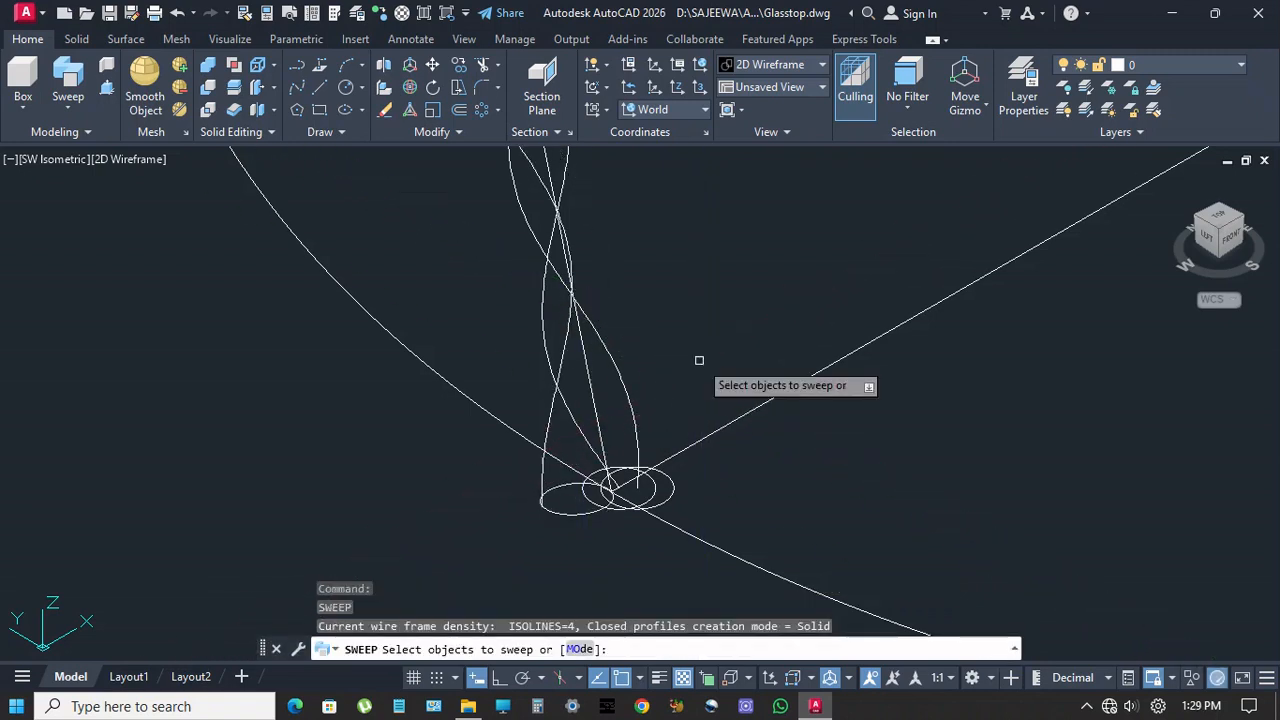
{"action": "scroll", "coordinate": [663, 449], "scroll_direction": "up", "scroll_amount": 3}
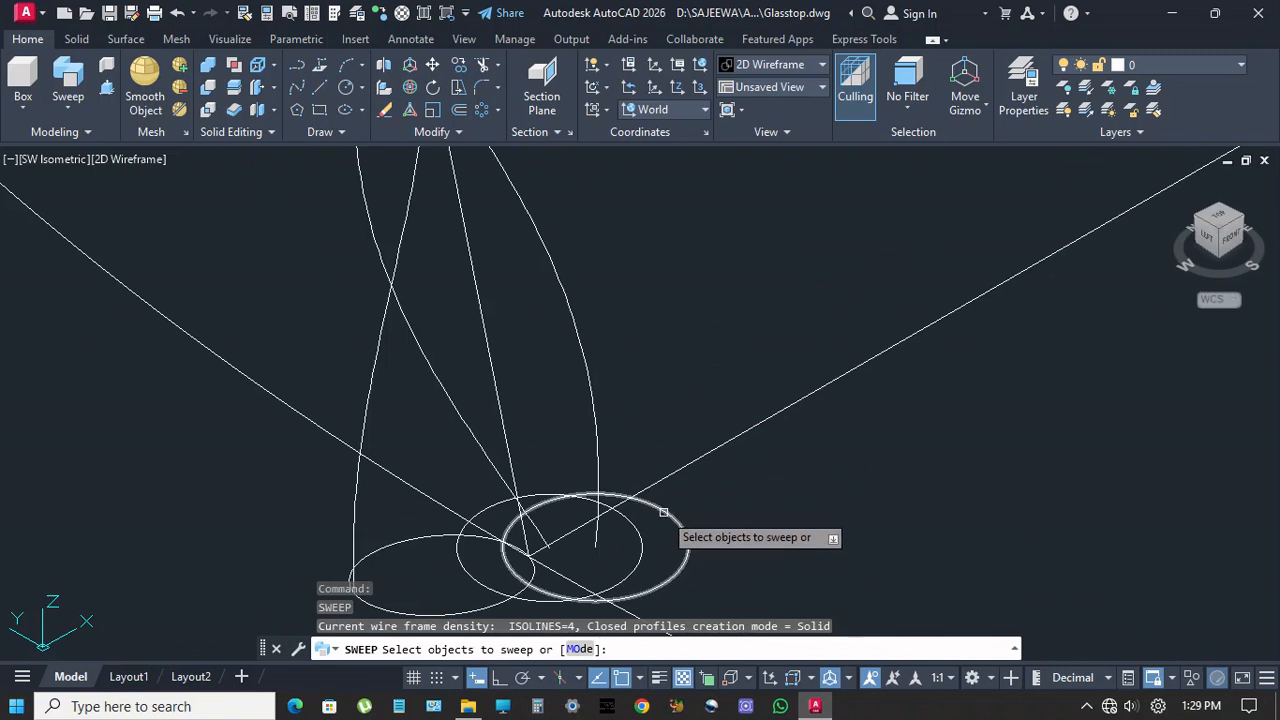
{"action": "left_click", "coordinate": [663, 512]}
{"action": "right_click", "coordinate": [671, 390]}
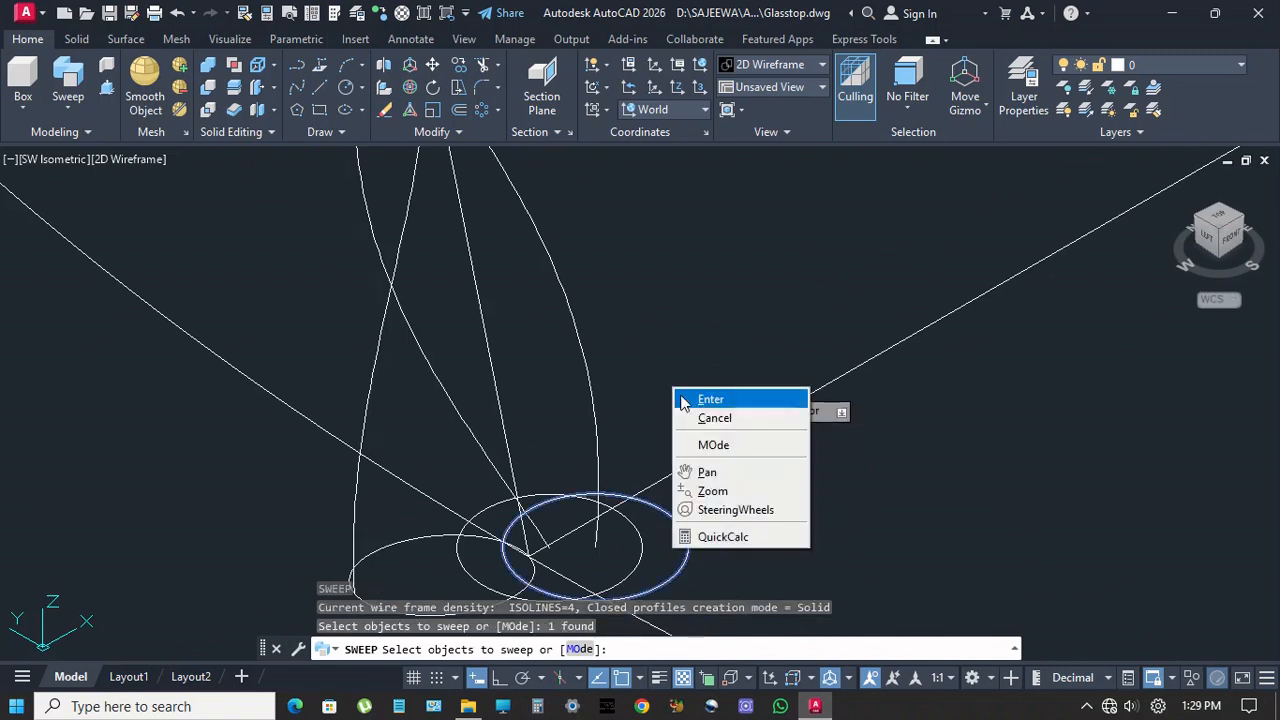
{"action": "left_click", "coordinate": [705, 399]}
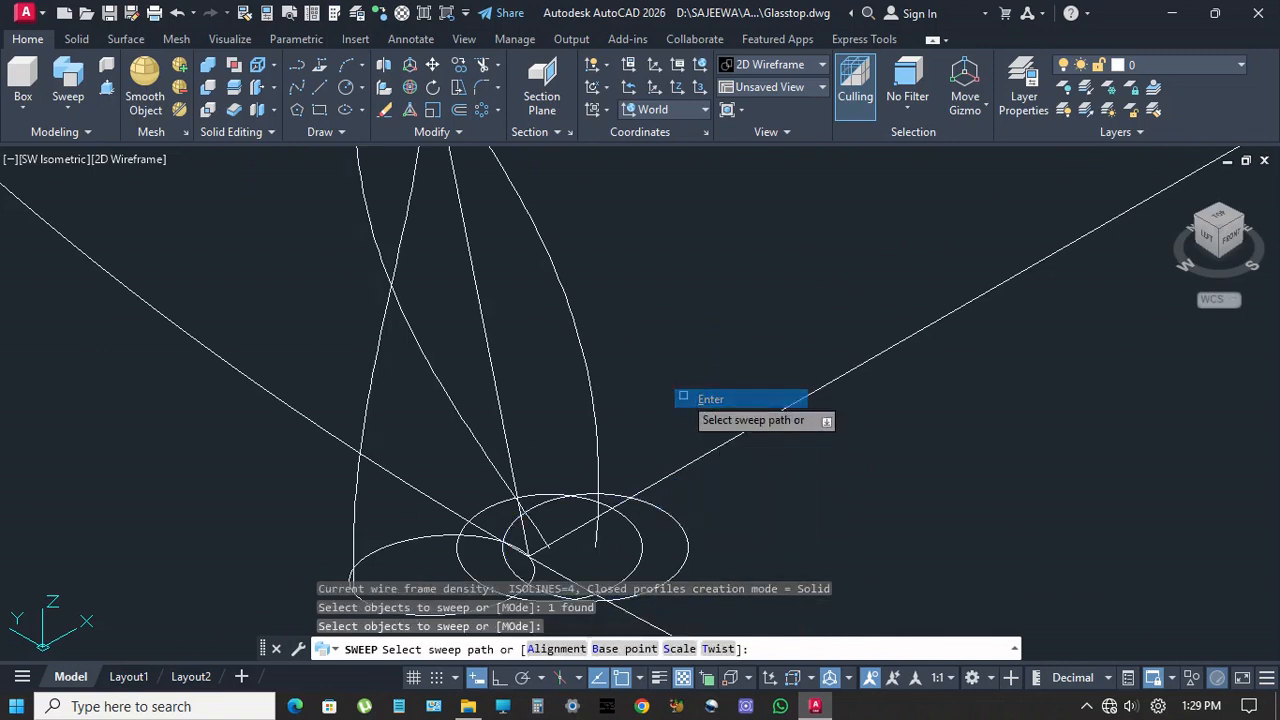
{"action": "left_click", "coordinate": [597, 432]}
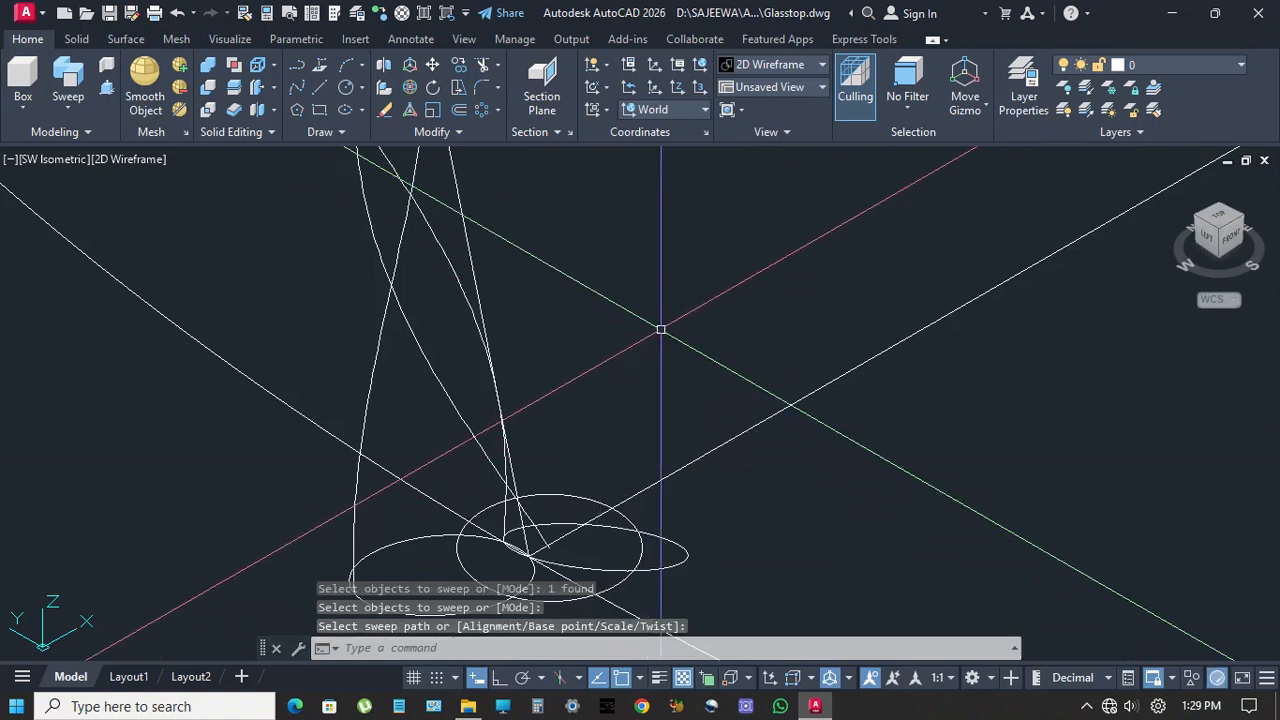
Sweep the remaining middle circle as a solid along the third helical curve of the leg
{"action": "key", "text": "Return"}
{"action": "middle_click_drag", "start_coordinate": [627, 466], "coordinate": [629, 434]}
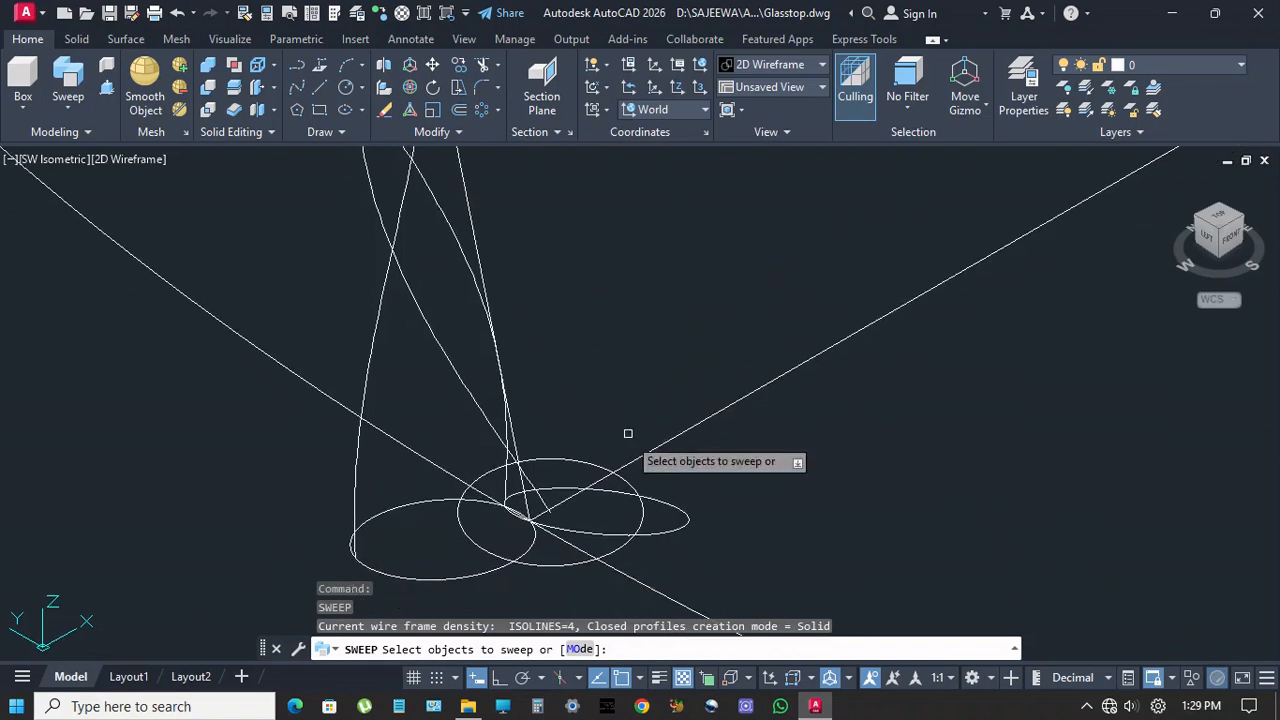
{"action": "left_click", "coordinate": [549, 568]}
{"action": "right_click", "coordinate": [594, 386]}
{"action": "left_click", "coordinate": [629, 394]}
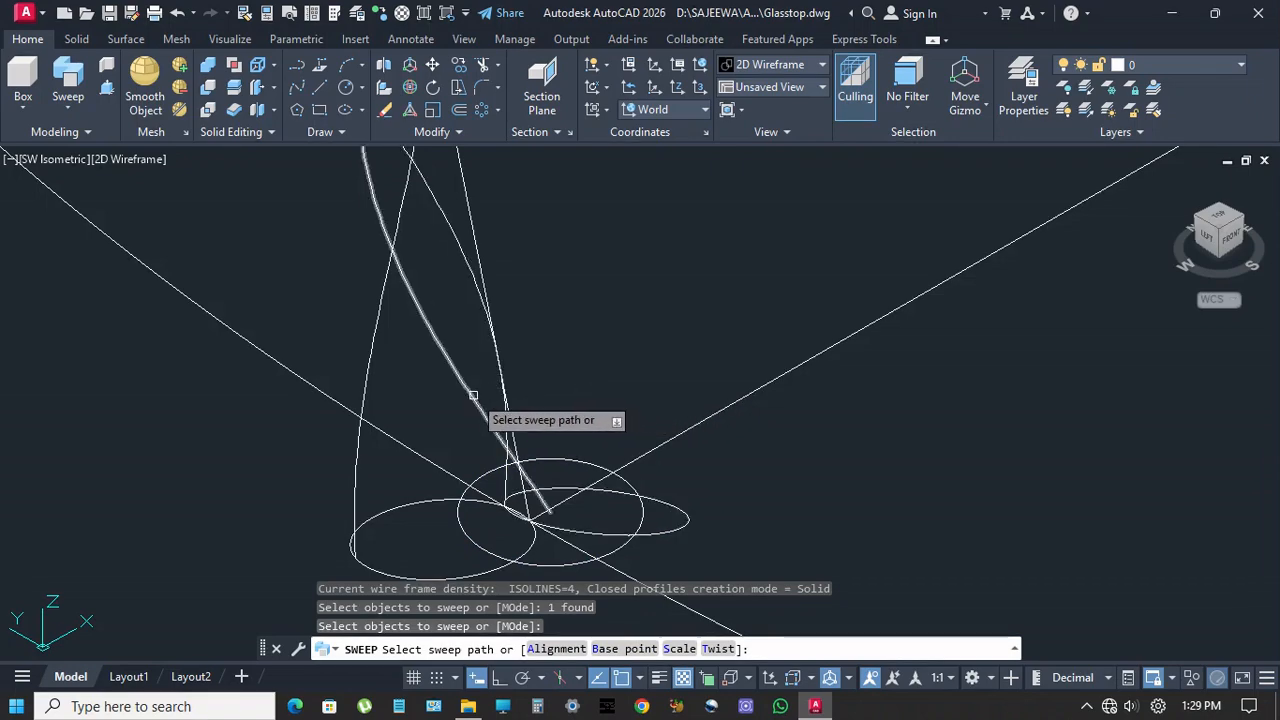
{"action": "scroll", "coordinate": [568, 418], "scroll_direction": "up", "scroll_amount": 4}
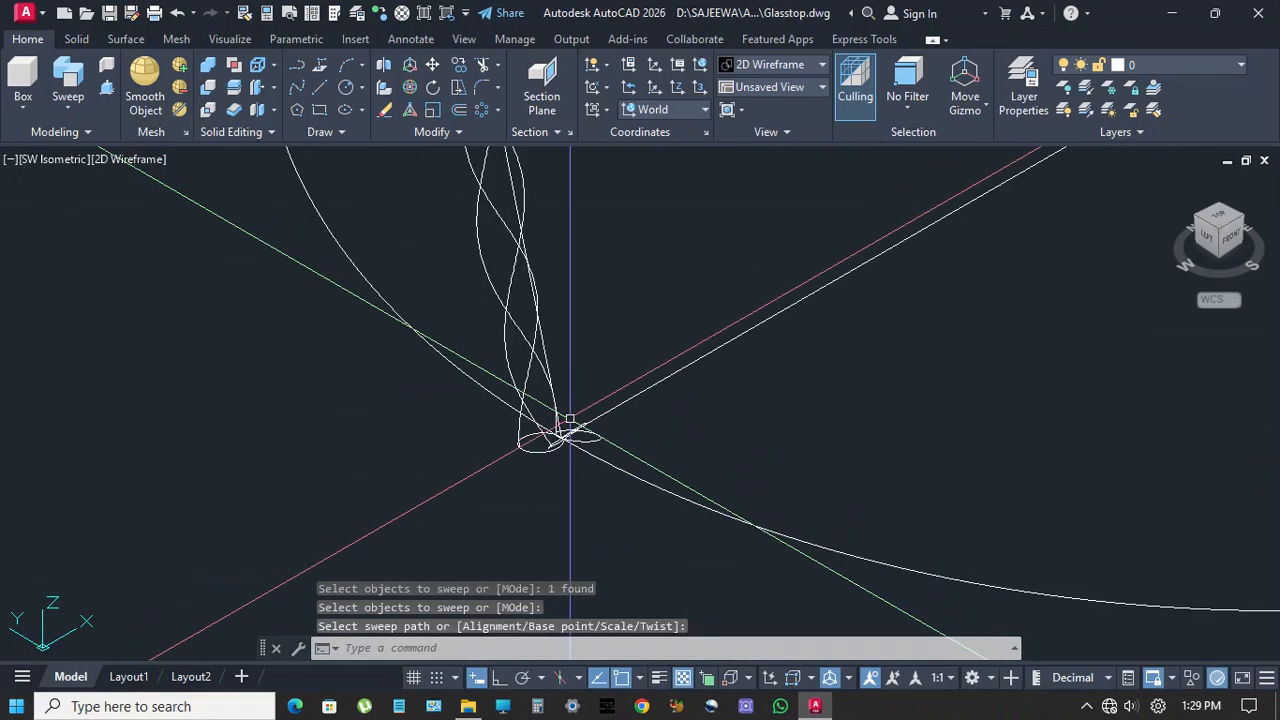
Create a polar array of the whole twisted leg about the centre of the base circle
{"action": "scroll", "coordinate": [568, 418], "scroll_direction": "down", "scroll_amount": 3}
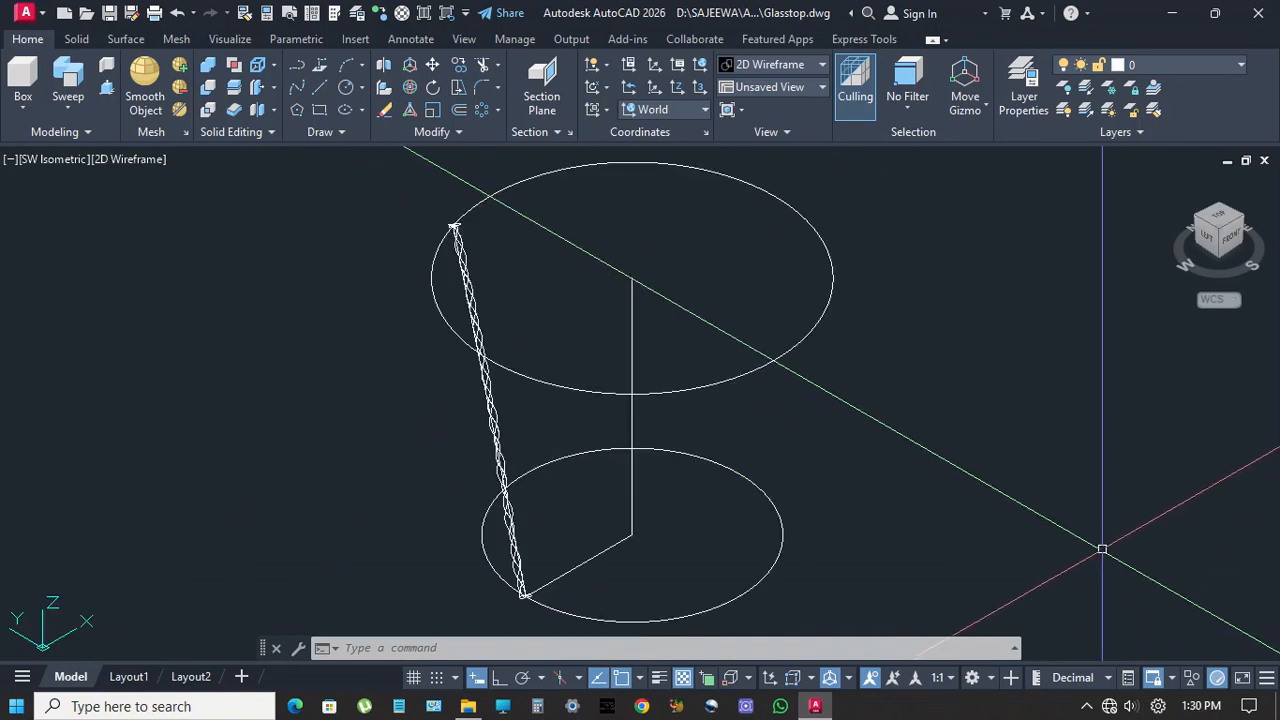
{"action": "left_click", "coordinate": [481, 113]}
{"action": "left_click", "coordinate": [522, 417]}
{"action": "left_click", "coordinate": [484, 422]}
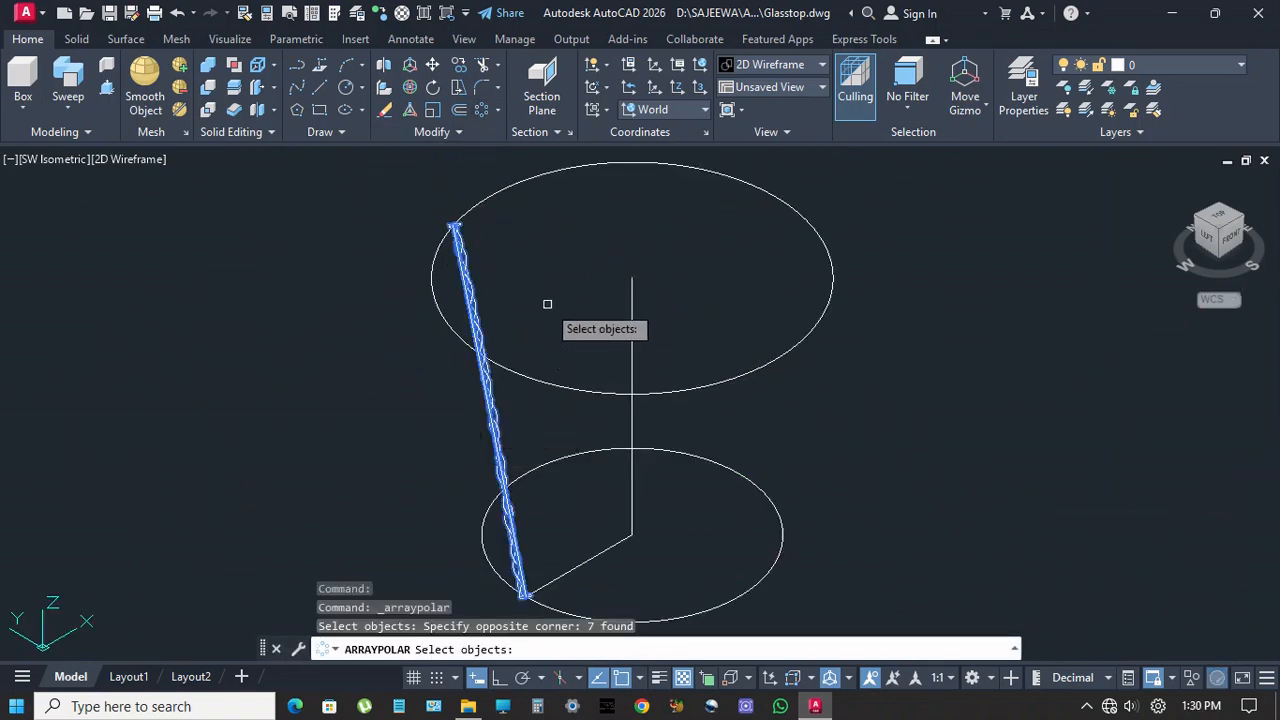
{"action": "key", "text": "Return"}
{"action": "scroll", "coordinate": [630, 552], "scroll_direction": "up", "scroll_amount": 3}
{"action": "scroll", "coordinate": [630, 552], "scroll_direction": "up", "scroll_amount": 2}
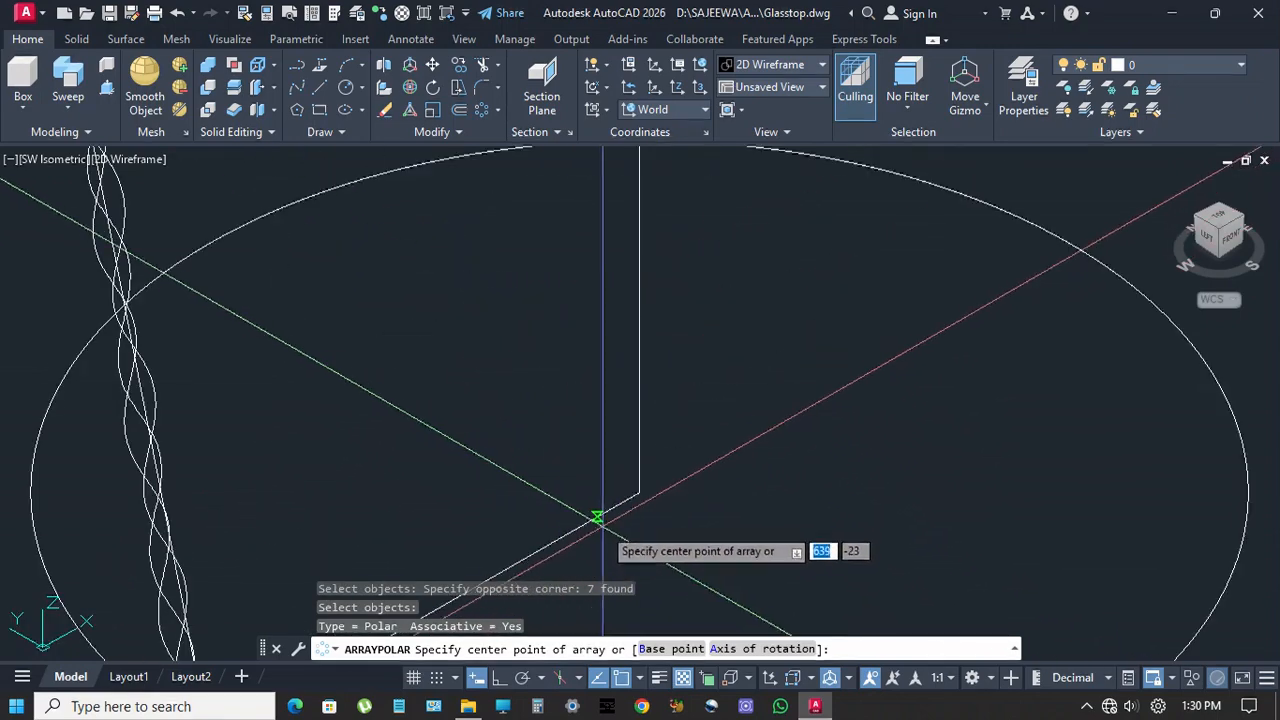
{"action": "left_click", "coordinate": [640, 492]}
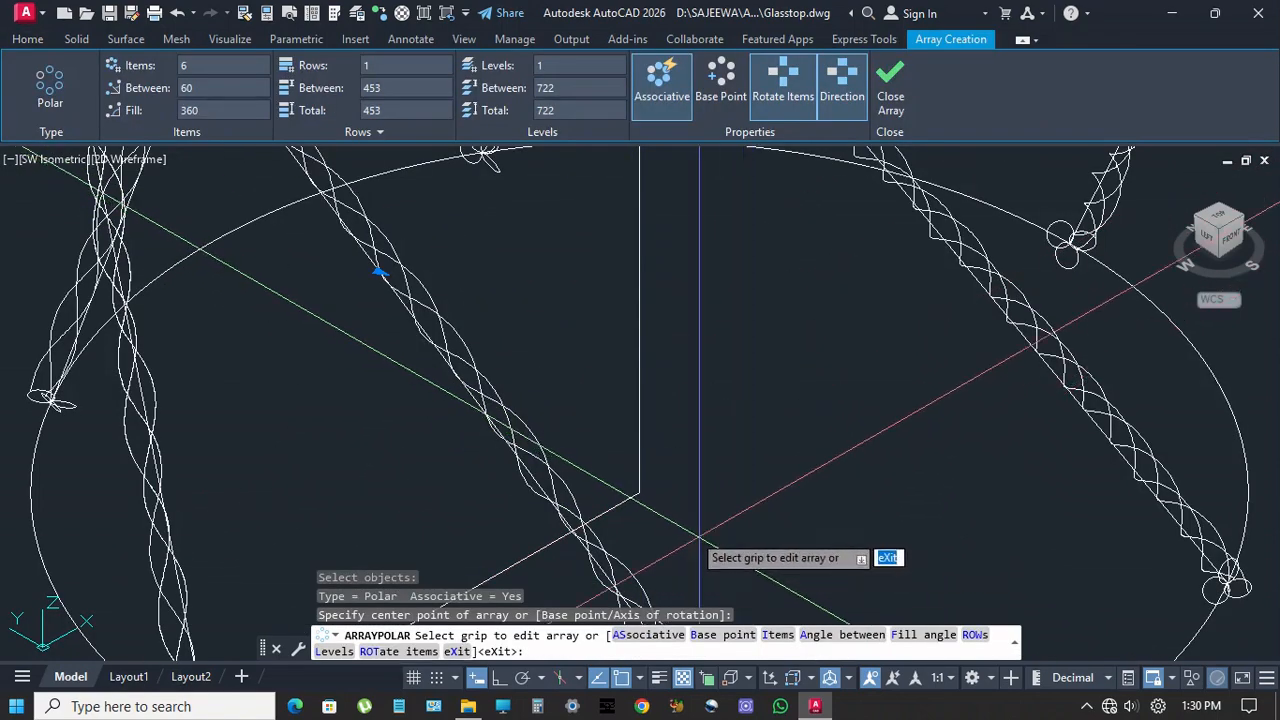
Set the leg array to 10 items over the full 360-degree fill and finish it
{"action": "left_click", "coordinate": [210, 65]}
{"action": "type", "text": "10"}
{"action": "key", "text": "Return"}
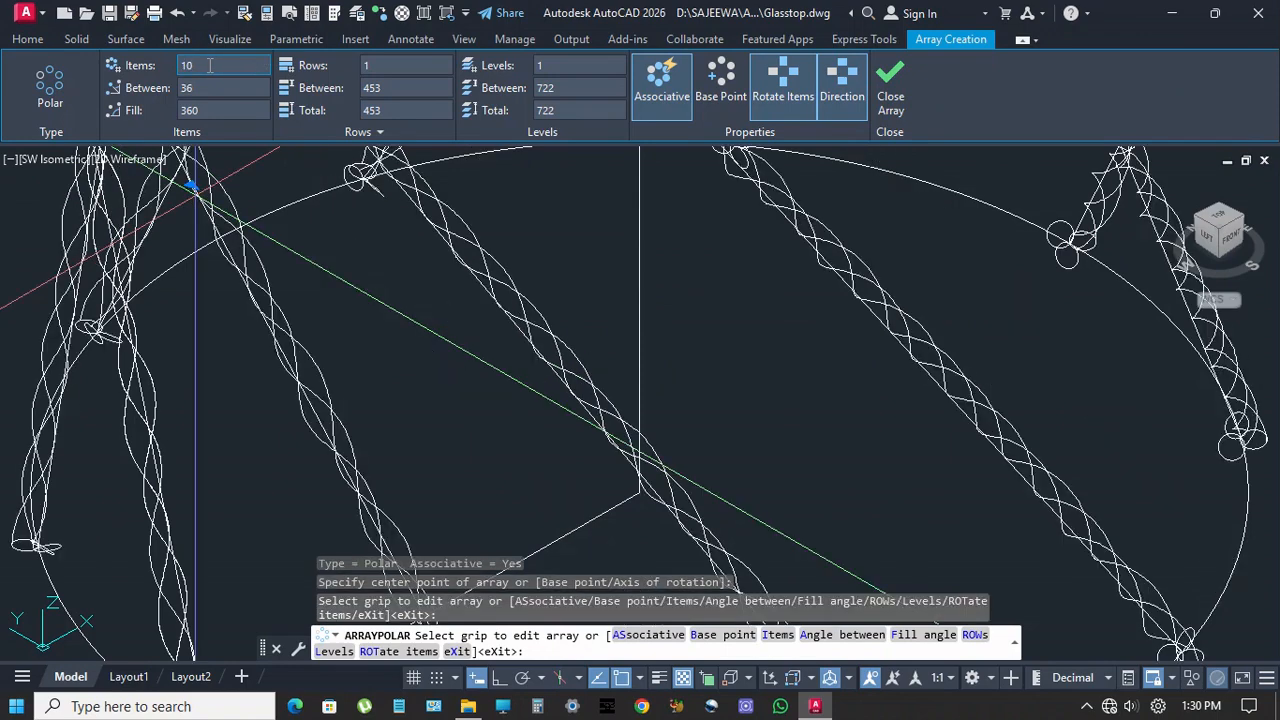
{"action": "key", "text": "Return"}
Display the model in the Shaded visual style and examine the rope-like legs up close
{"action": "scroll", "coordinate": [600, 360], "scroll_direction": "down", "scroll_amount": 5}
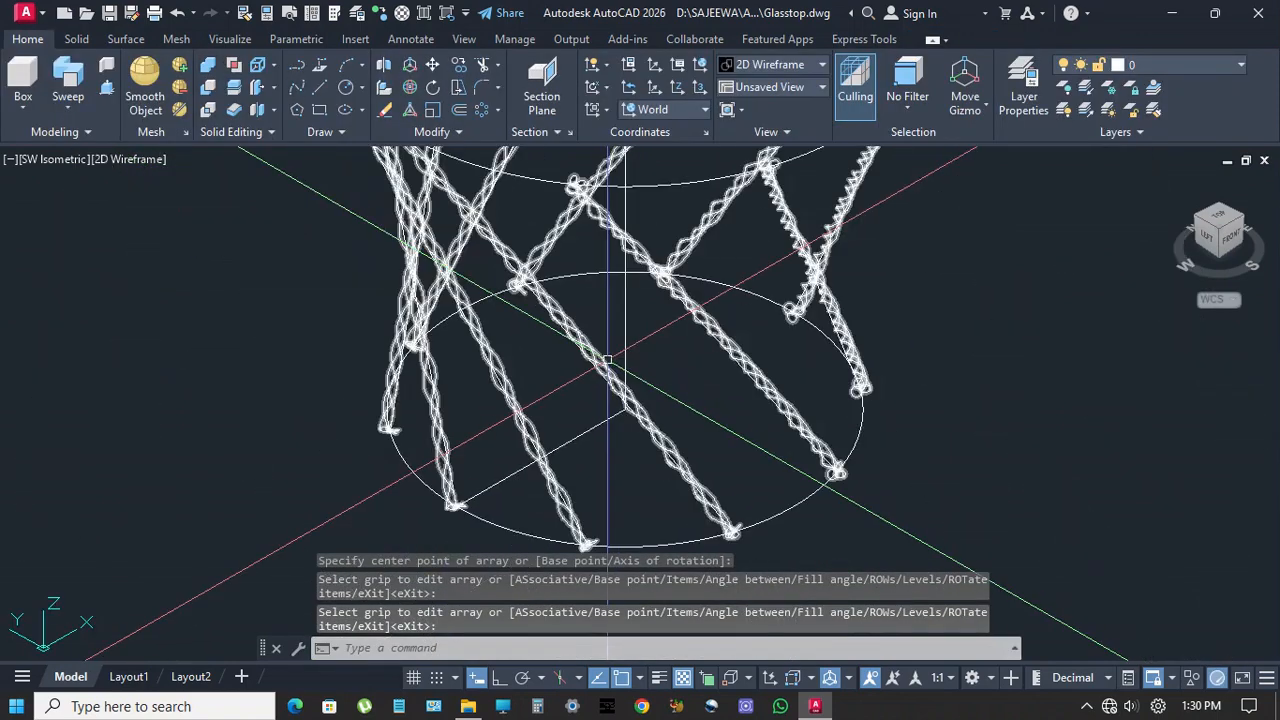
{"action": "middle_click_drag", "start_coordinate": [594, 368], "coordinate": [598, 443]}
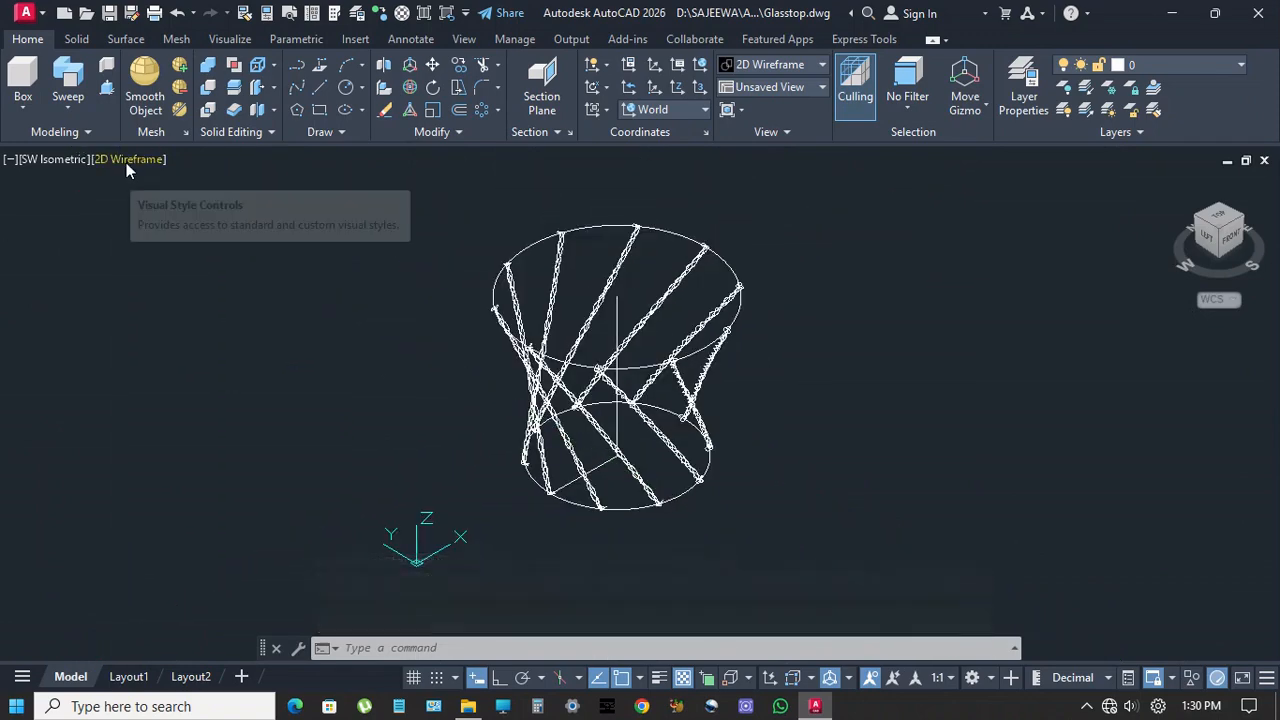
{"action": "left_click", "coordinate": [126, 162]}
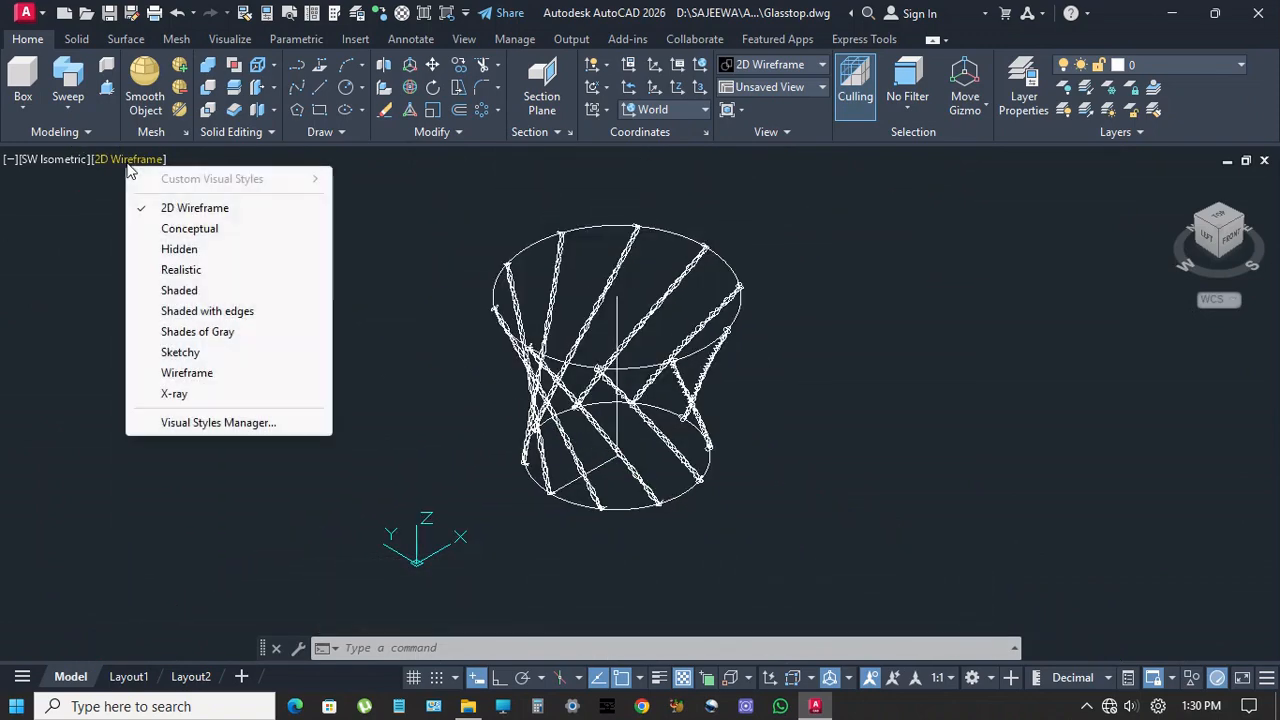
{"action": "left_click", "coordinate": [180, 291]}
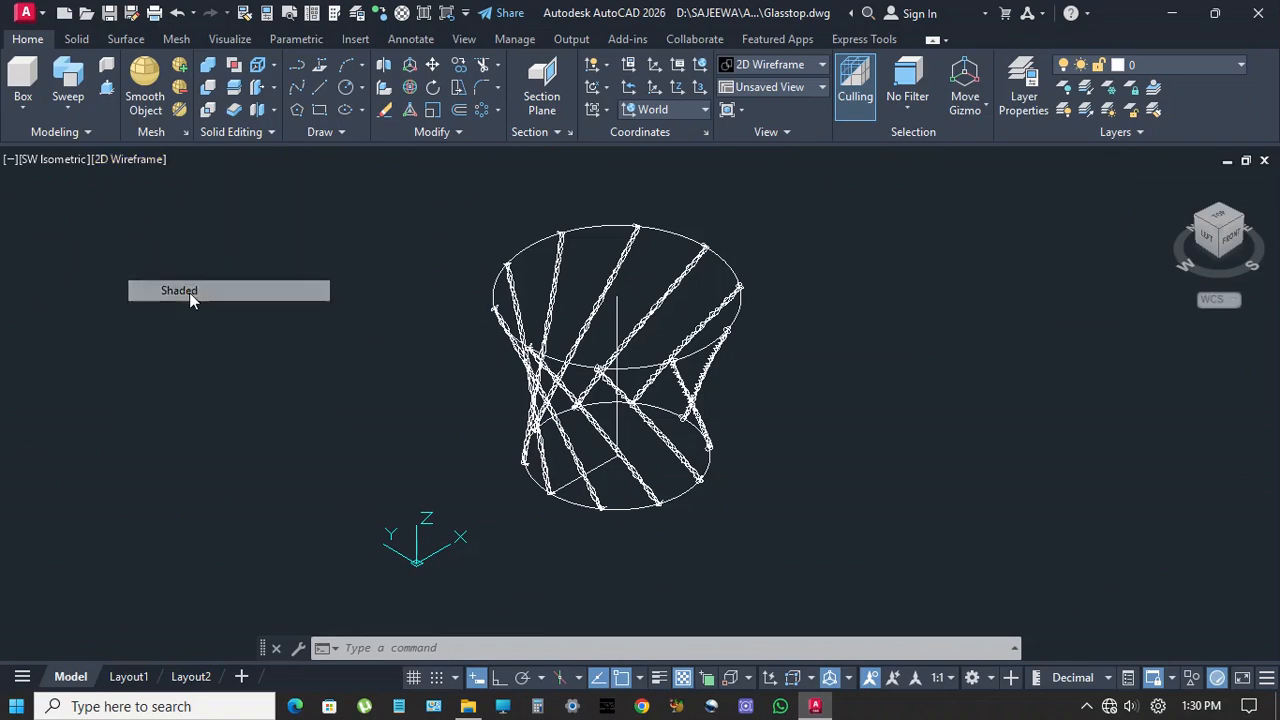
{"action": "scroll", "coordinate": [643, 407], "scroll_direction": "up", "scroll_amount": 6}
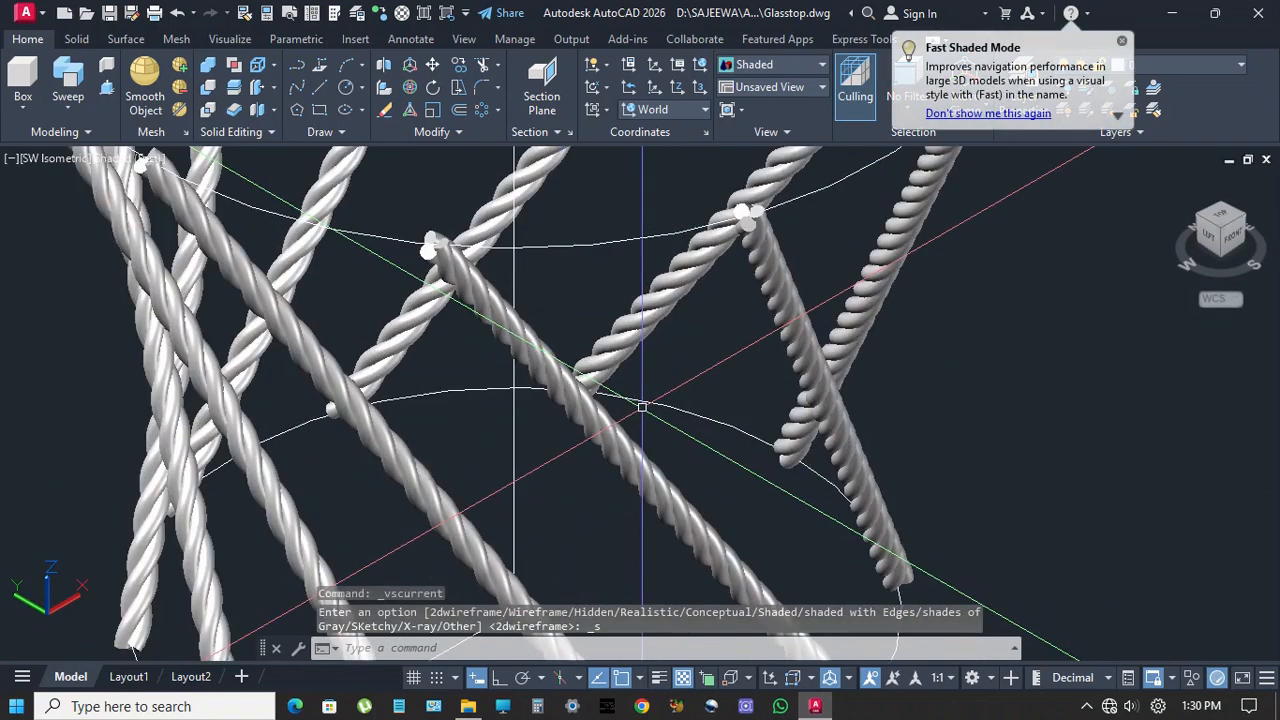
{"action": "scroll", "coordinate": [636, 420], "scroll_direction": "down", "scroll_amount": 6}
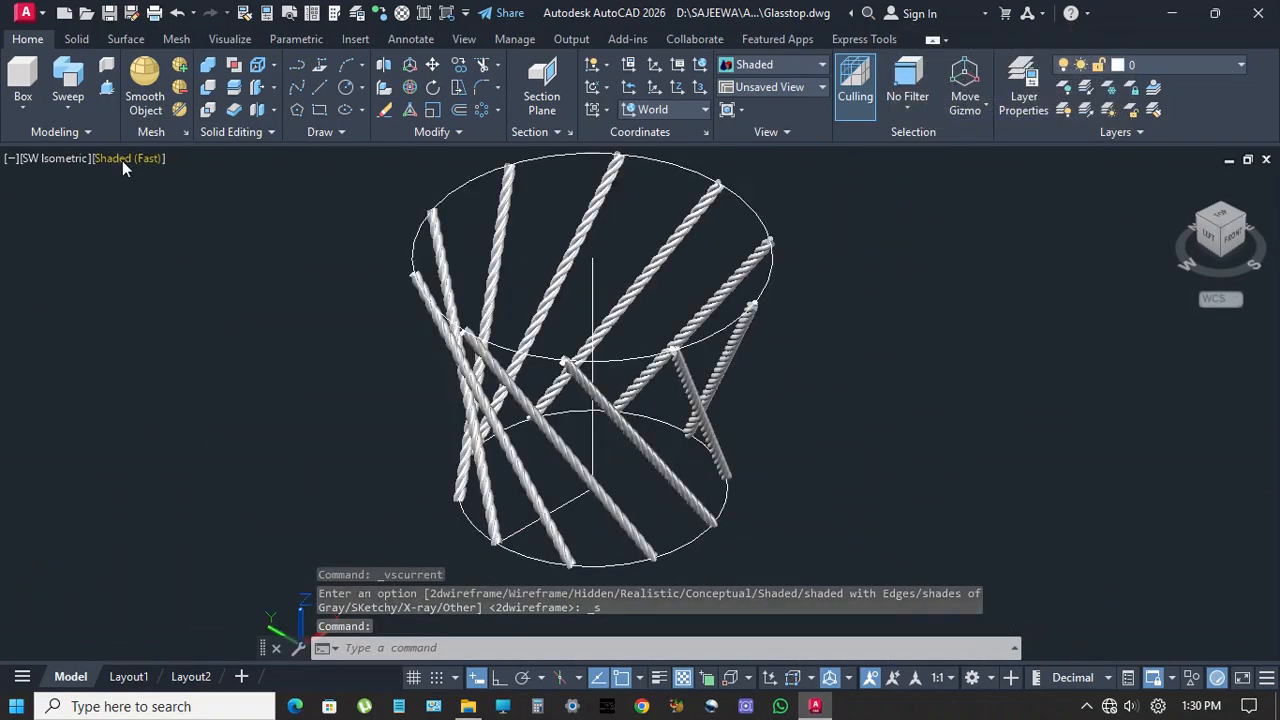
Display the model in the 2D Wireframe visual style and hide the polar array of twisted legs
{"action": "left_click", "coordinate": [122, 162]}
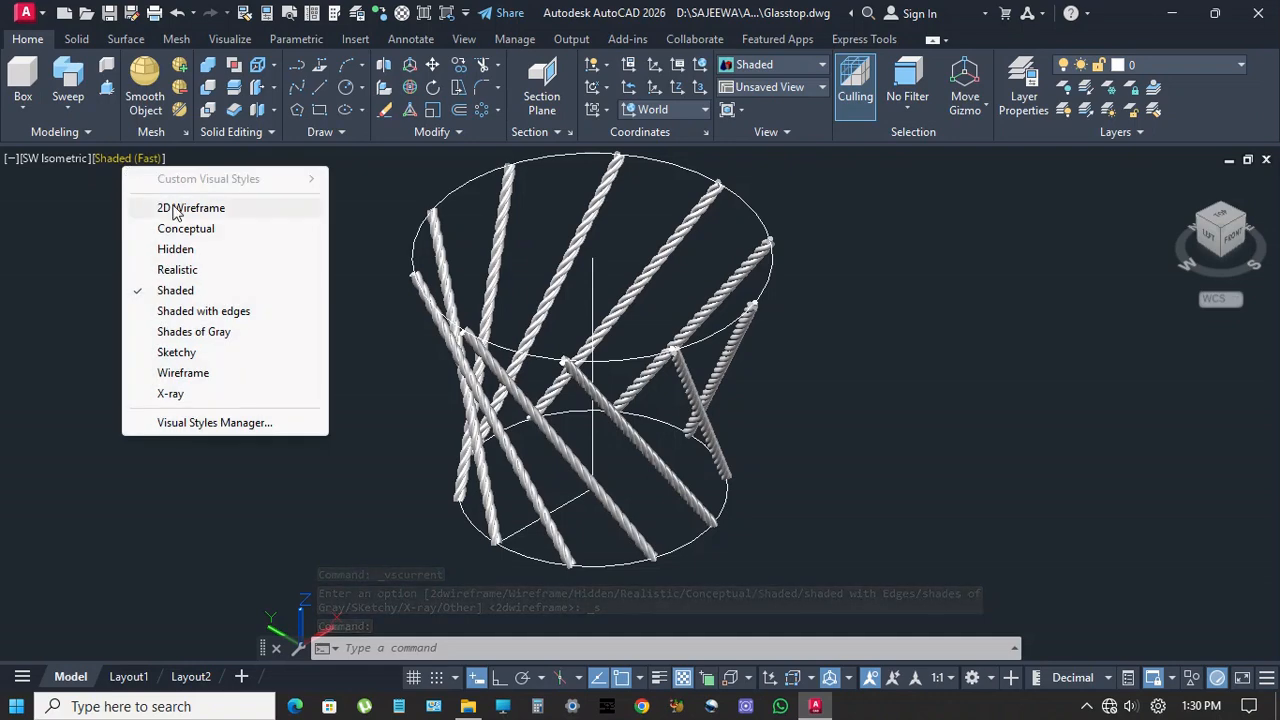
{"action": "left_click", "coordinate": [174, 208]}
{"action": "left_click", "coordinate": [758, 432]}
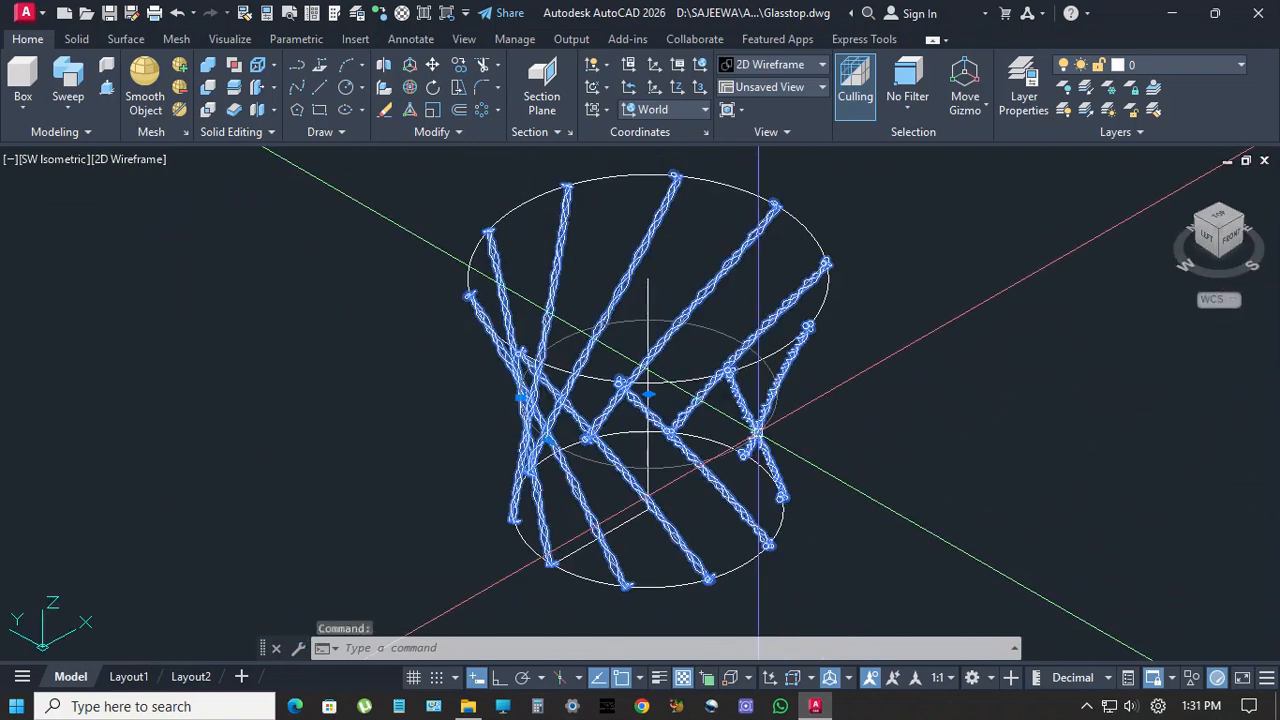
{"action": "left_click", "coordinate": [1192, 679]}
{"action": "left_click", "coordinate": [1212, 663]}
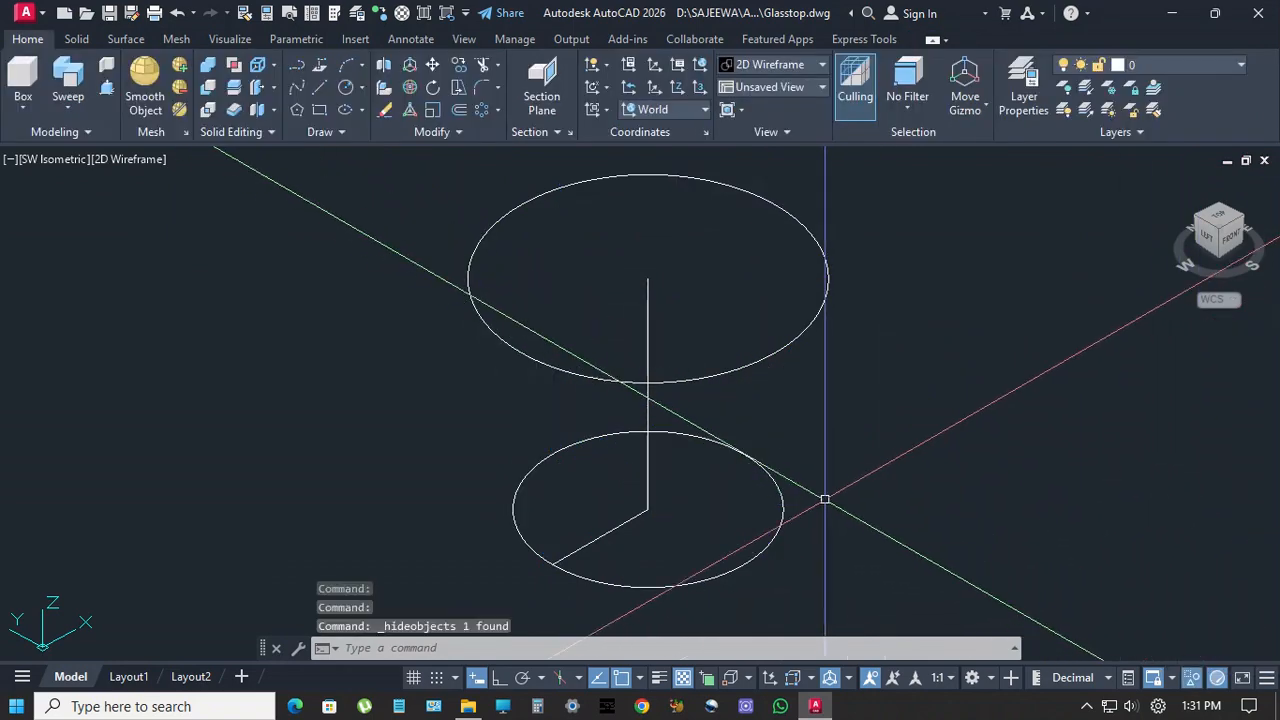
Offset the base circle by 15 mm both outward and inward
{"action": "type", "text": "o"}
{"action": "key", "text": "Return"}
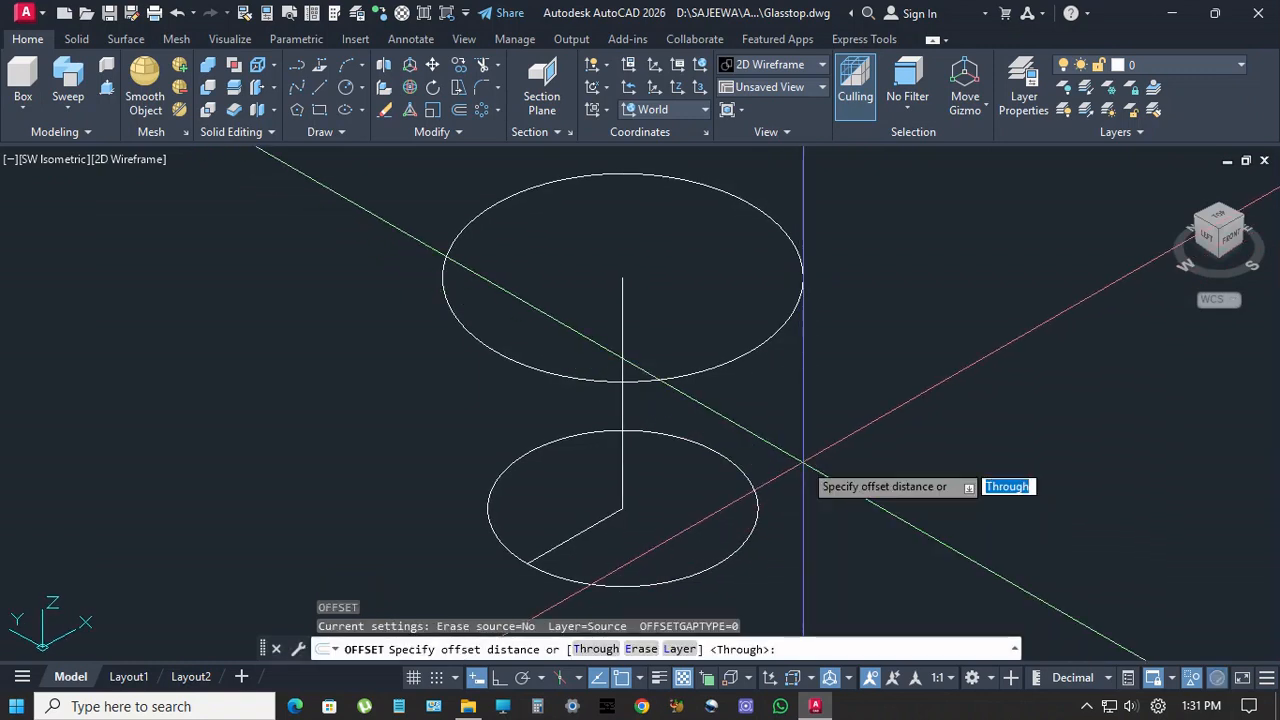
{"action": "type", "text": "15"}
{"action": "key", "text": "Return"}
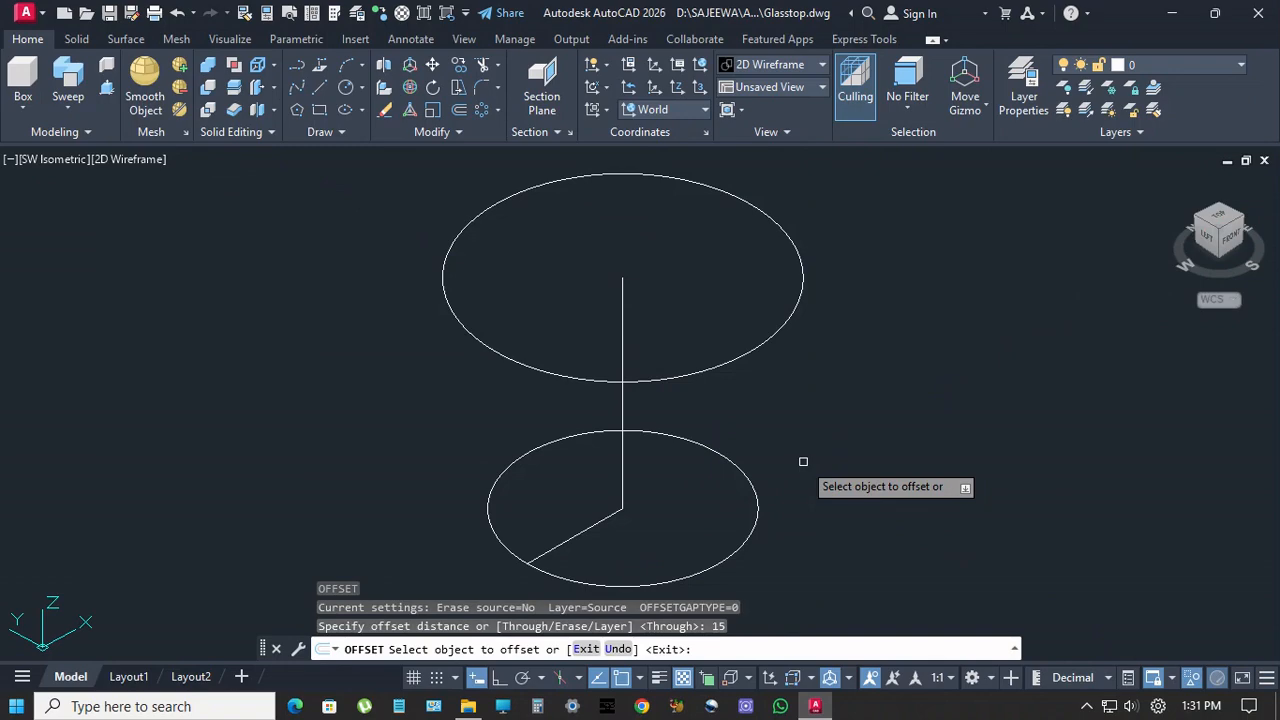
{"action": "scroll", "coordinate": [766, 463], "scroll_direction": "up", "scroll_amount": 3}
{"action": "left_click", "coordinate": [708, 492]}
{"action": "left_click", "coordinate": [760, 534]}
{"action": "left_click", "coordinate": [744, 469]}
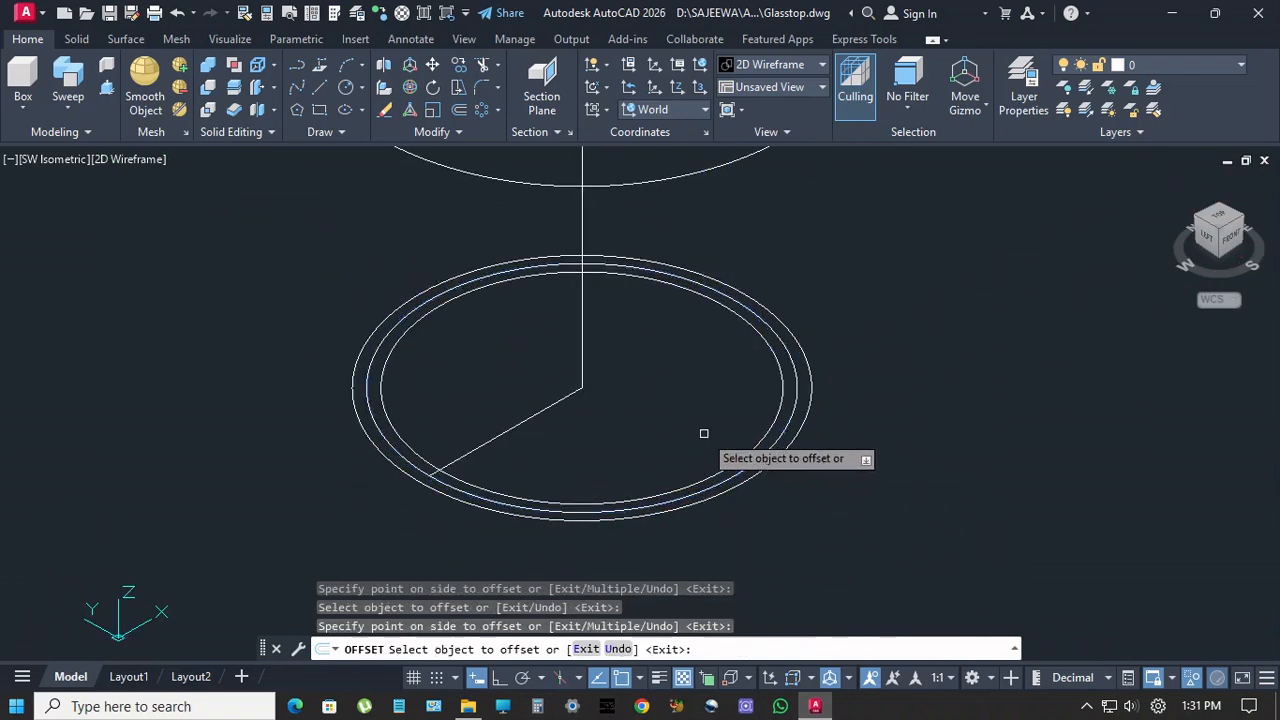
{"action": "left_click", "coordinate": [705, 440]}
Offset the top circle by the same 15 mm on both its outer and inner sides
{"action": "scroll", "coordinate": [814, 363], "scroll_direction": "down", "scroll_amount": 3}
{"action": "scroll", "coordinate": [870, 370], "scroll_direction": "up", "scroll_amount": 3}
{"action": "left_click", "coordinate": [837, 334]}
{"action": "left_click", "coordinate": [771, 303]}
{"action": "scroll", "coordinate": [840, 370], "scroll_direction": "down", "scroll_amount": 3}
{"action": "right_click", "coordinate": [854, 376]}
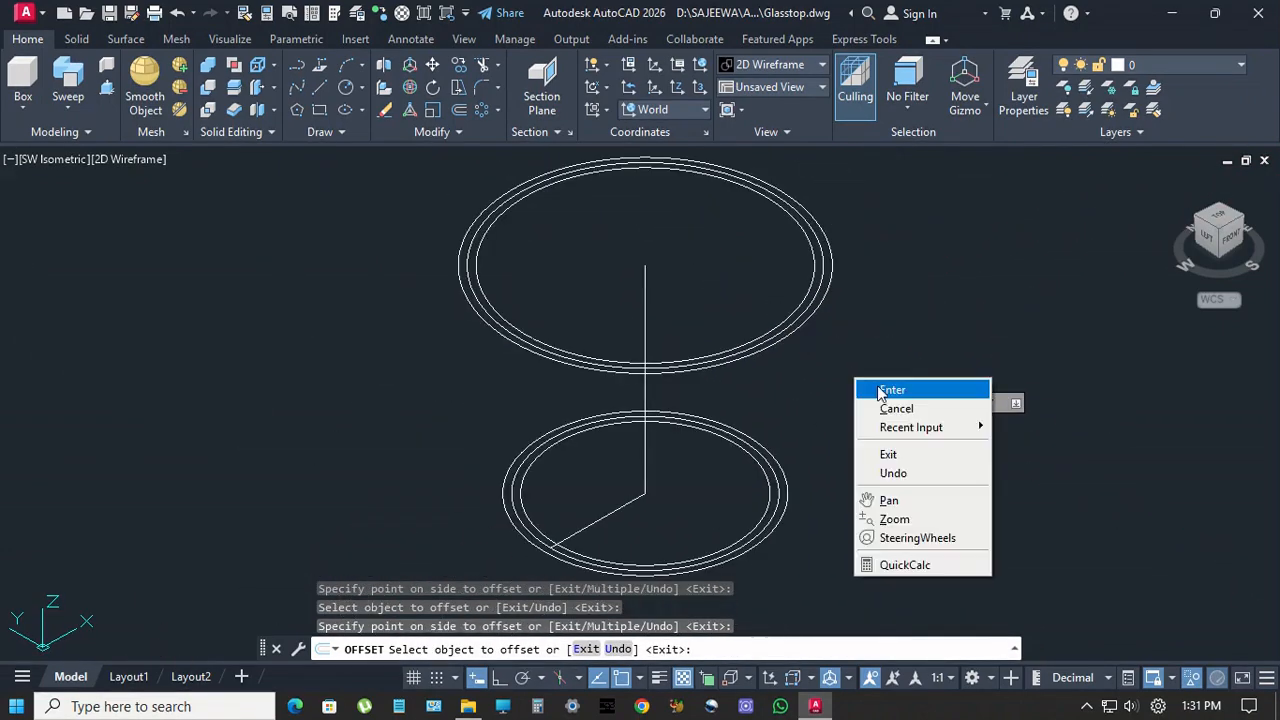
{"action": "left_click", "coordinate": [872, 389]}
Hide the original middle circles of both rings, the vertical centre line and the base radius line
{"action": "middle_click_drag", "start_coordinate": [849, 406], "coordinate": [794, 423]}
{"action": "left_click", "coordinate": [772, 343]}
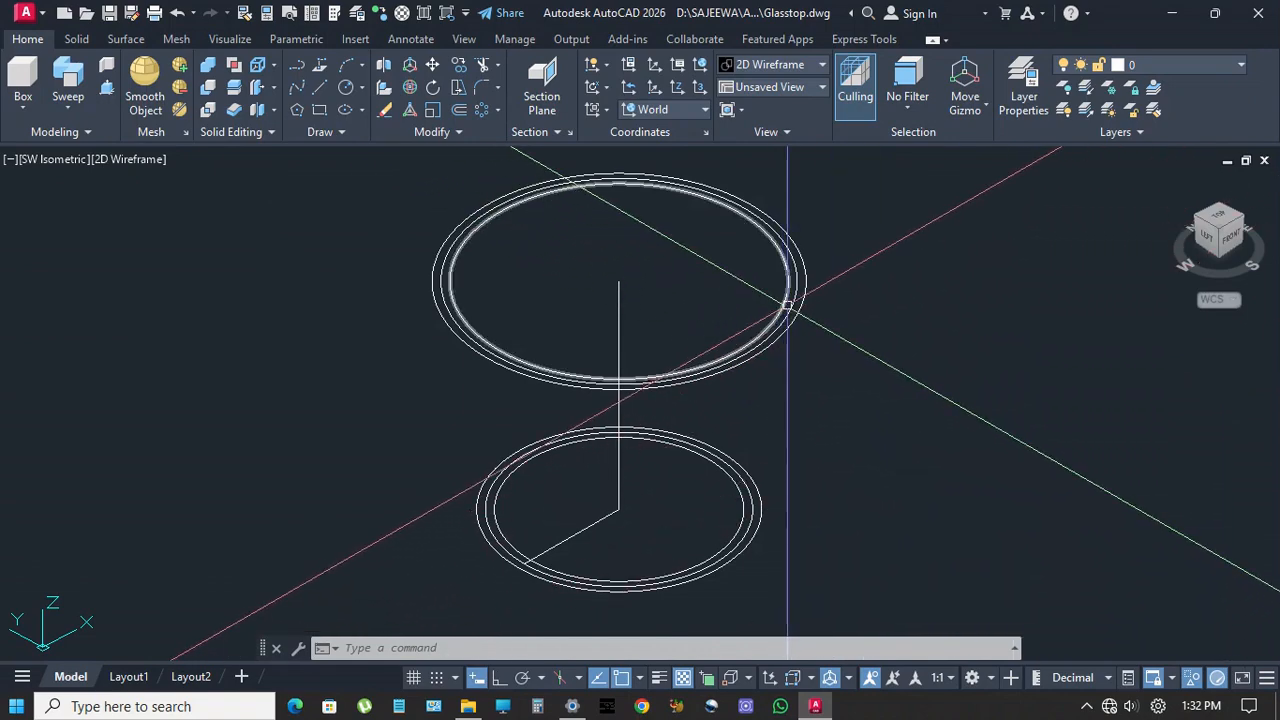
{"action": "left_click", "coordinate": [643, 400]}
{"action": "left_click", "coordinate": [597, 403]}
{"action": "left_click", "coordinate": [637, 476]}
{"action": "left_click", "coordinate": [595, 526]}
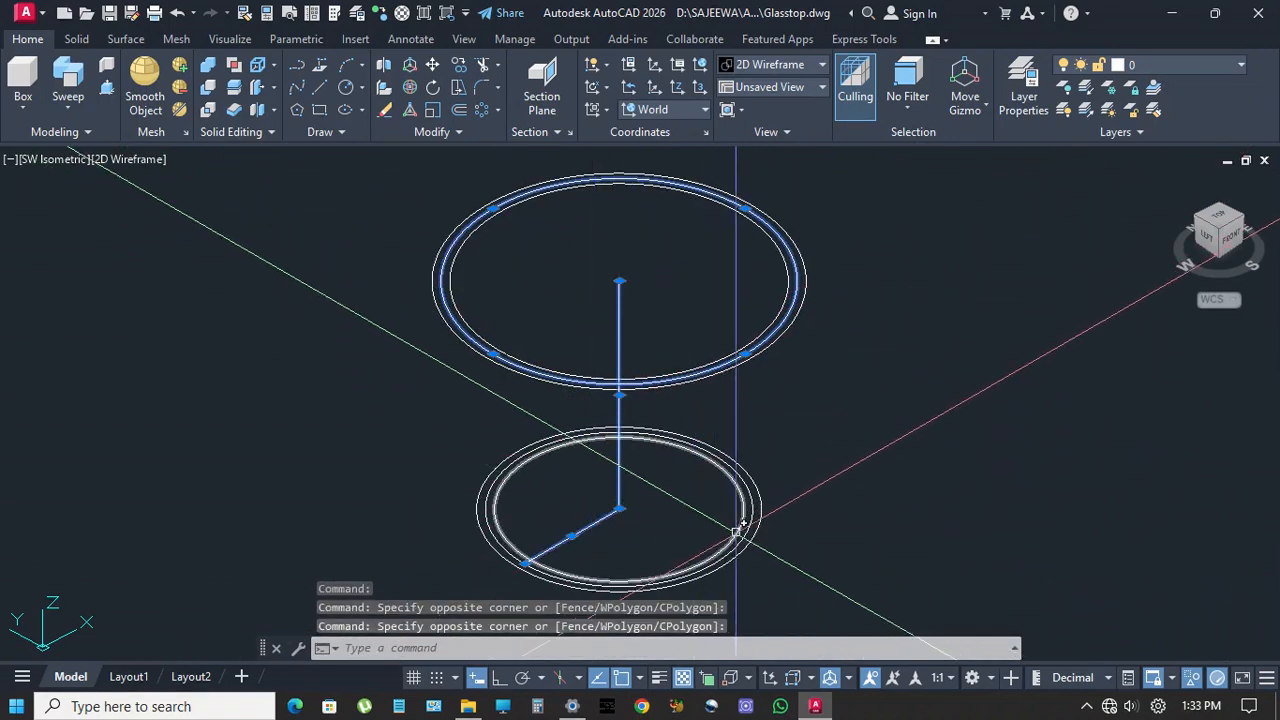
{"action": "left_click", "coordinate": [752, 520]}
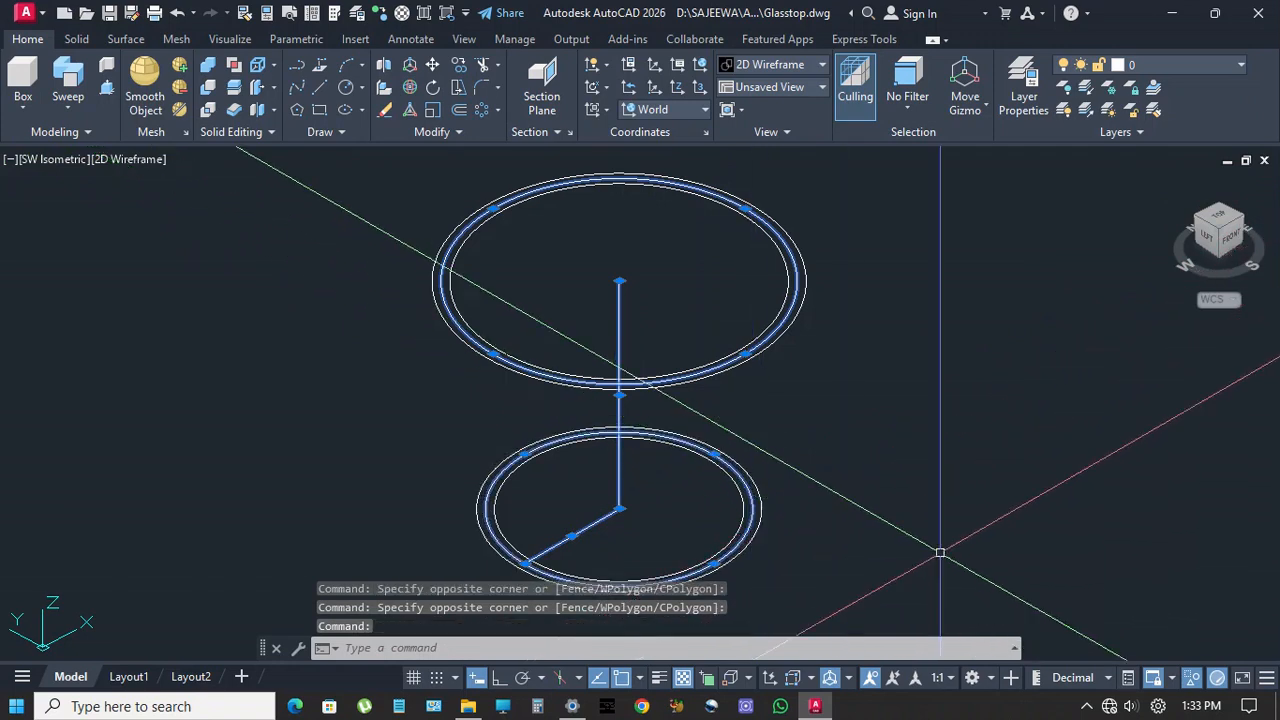
{"action": "left_click", "coordinate": [1193, 680]}
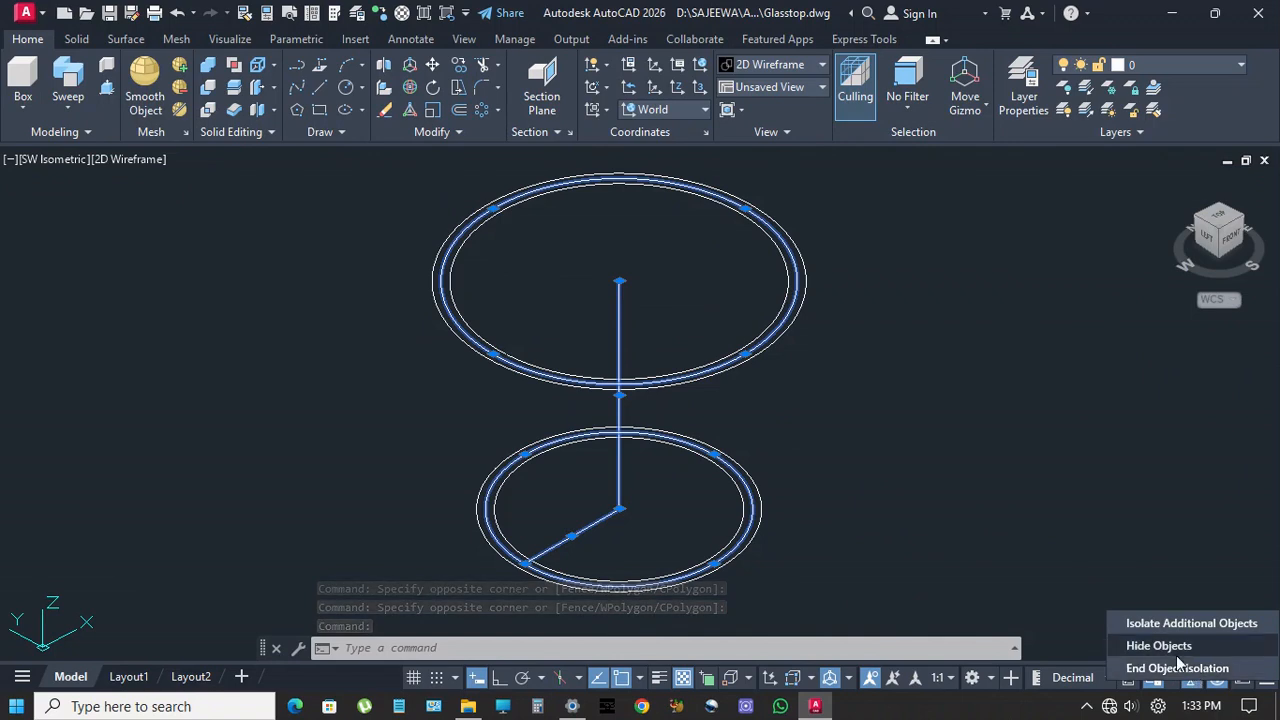
{"action": "left_click", "coordinate": [1181, 648]}
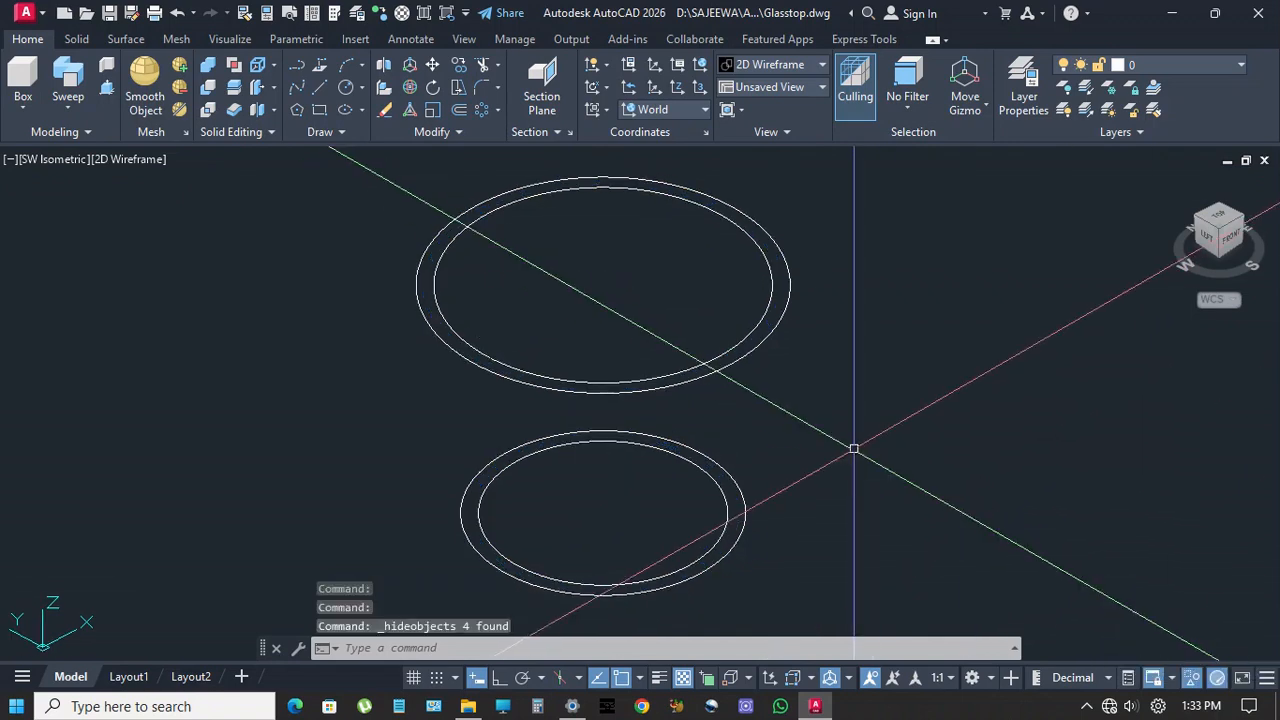
Presspull the area between the two base circles upward by 25 mm to form a solid ring
{"action": "left_click", "coordinate": [110, 87]}
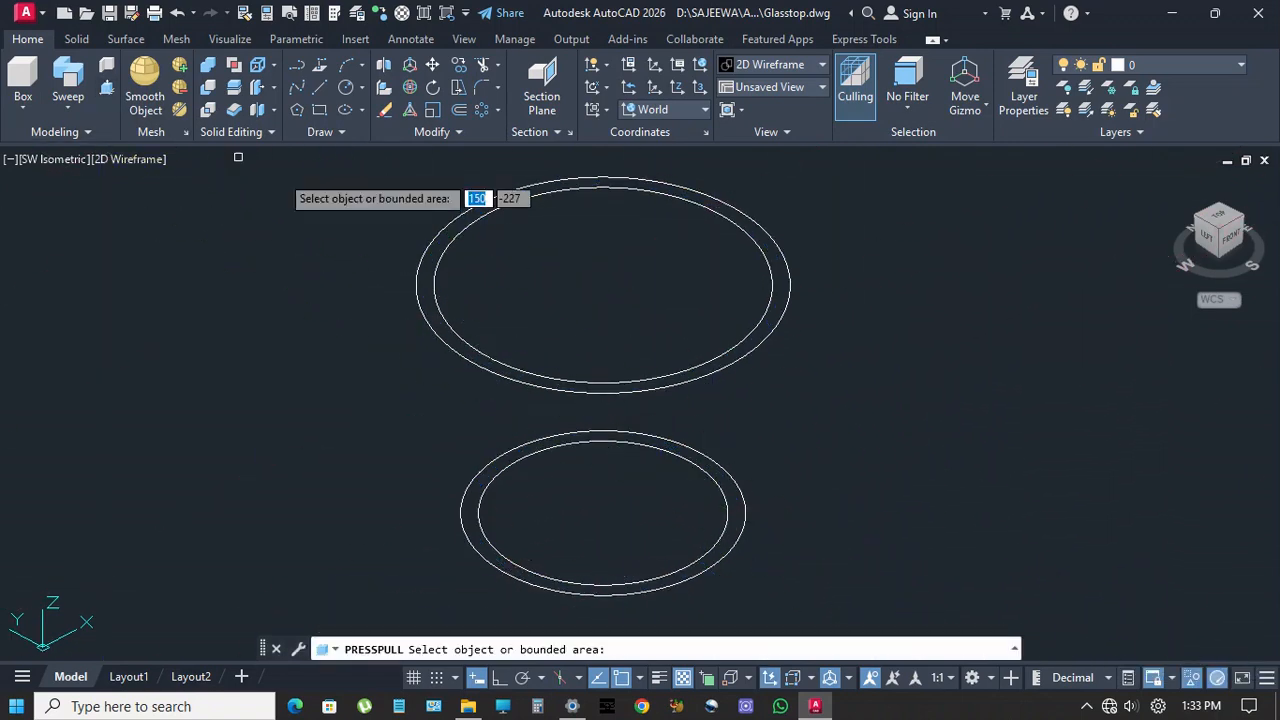
{"action": "left_click", "coordinate": [733, 500]}
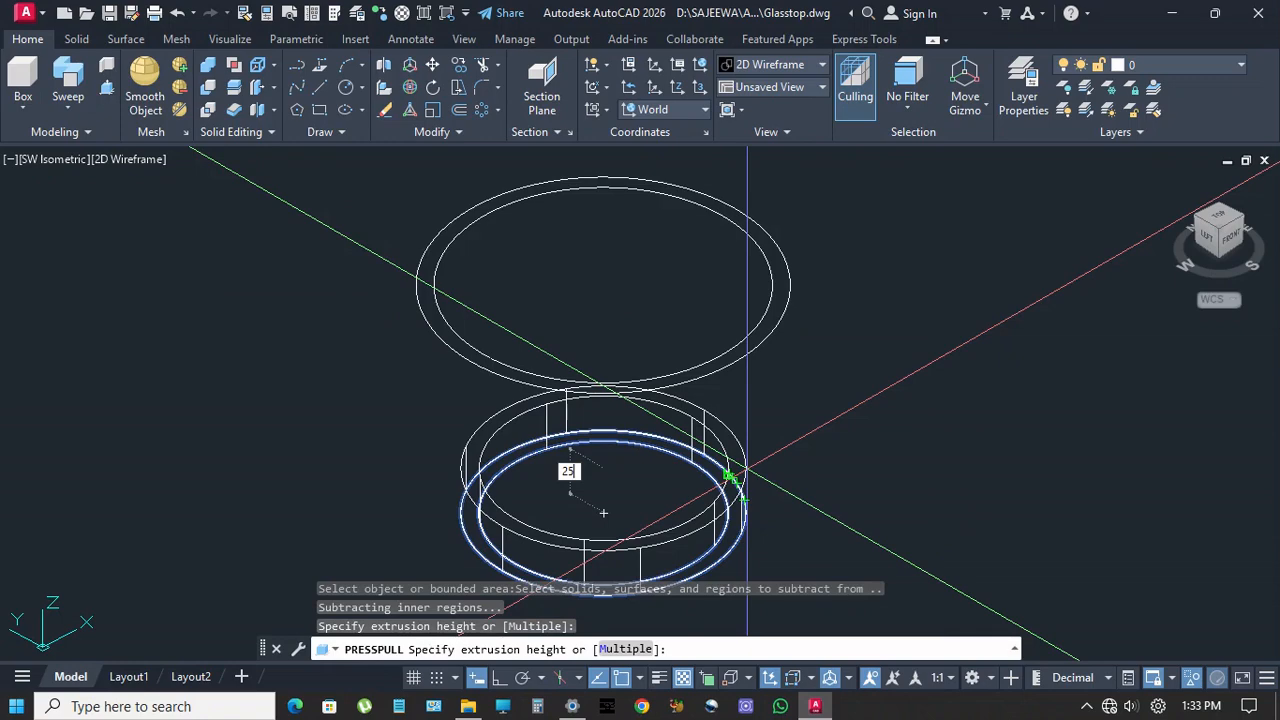
{"action": "key", "text": "Return"}
{"action": "key", "text": "Return"}
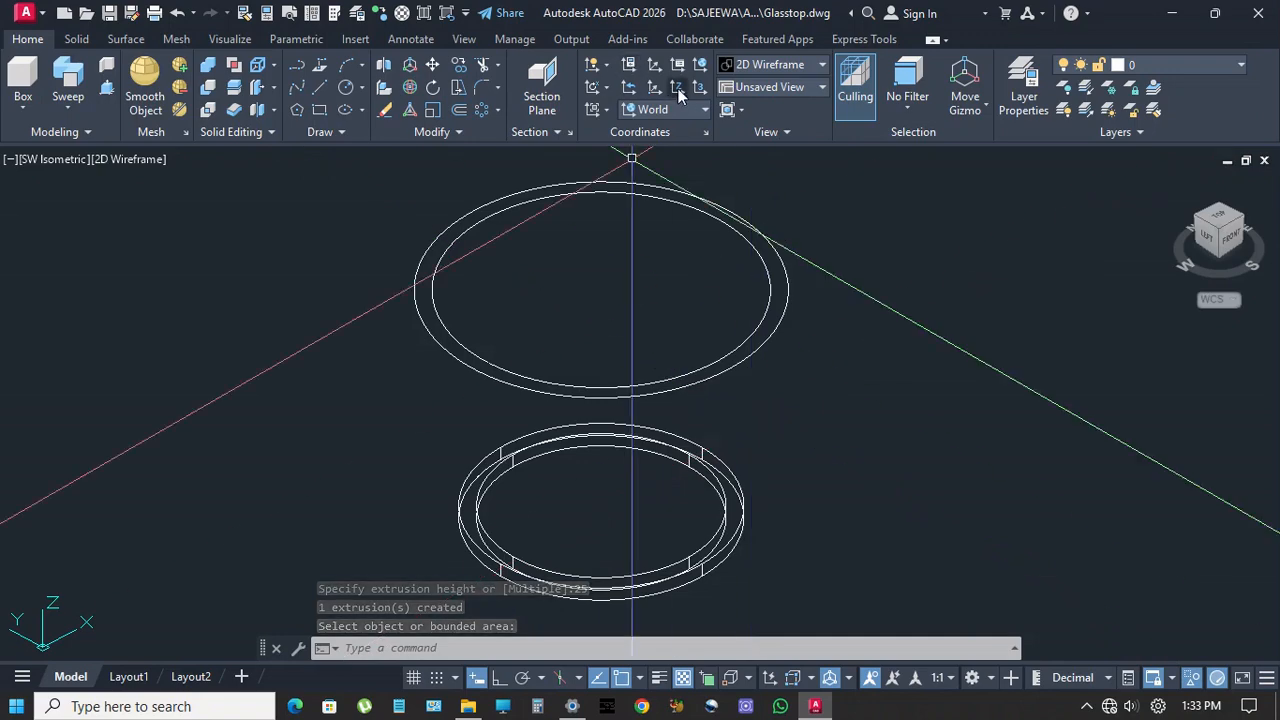
Set a new UCS with its origin at the centre of the top circles and its Z axis pointing straight up, using Ortho
{"action": "left_click", "coordinate": [678, 90]}
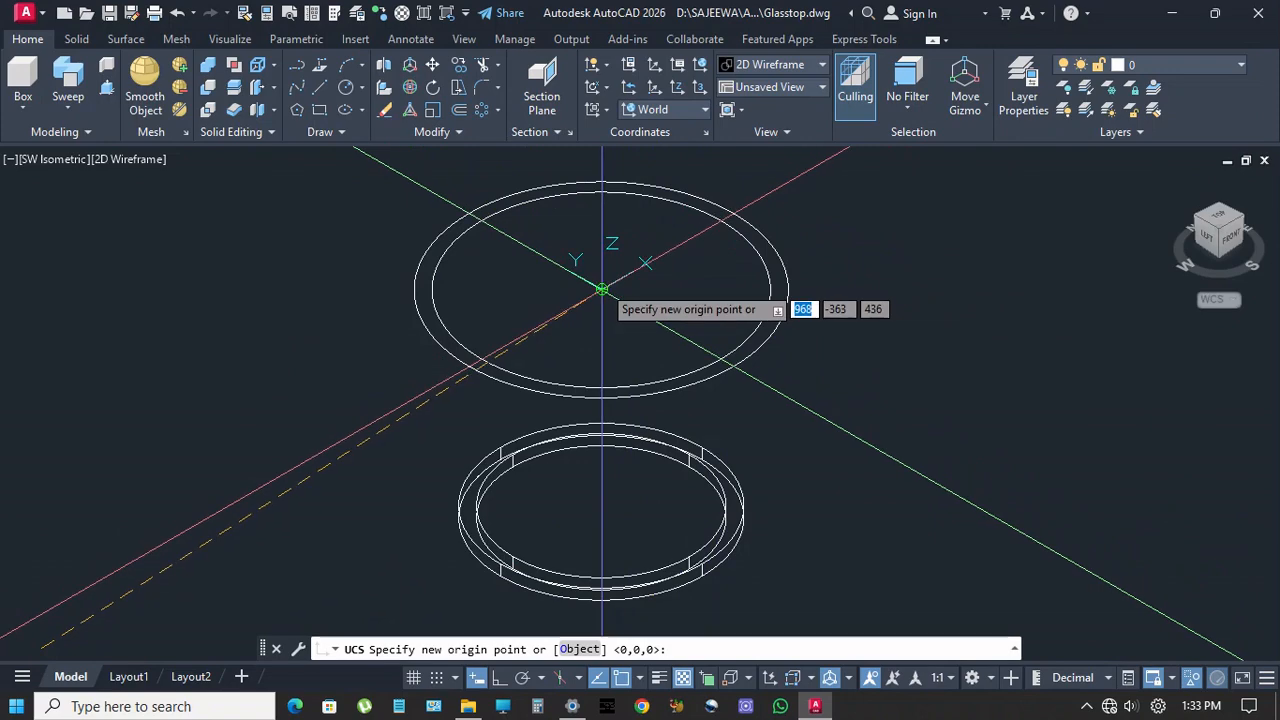
{"action": "left_click", "coordinate": [602, 289]}
{"action": "middle_click_drag", "start_coordinate": [619, 250], "coordinate": [608, 348]}
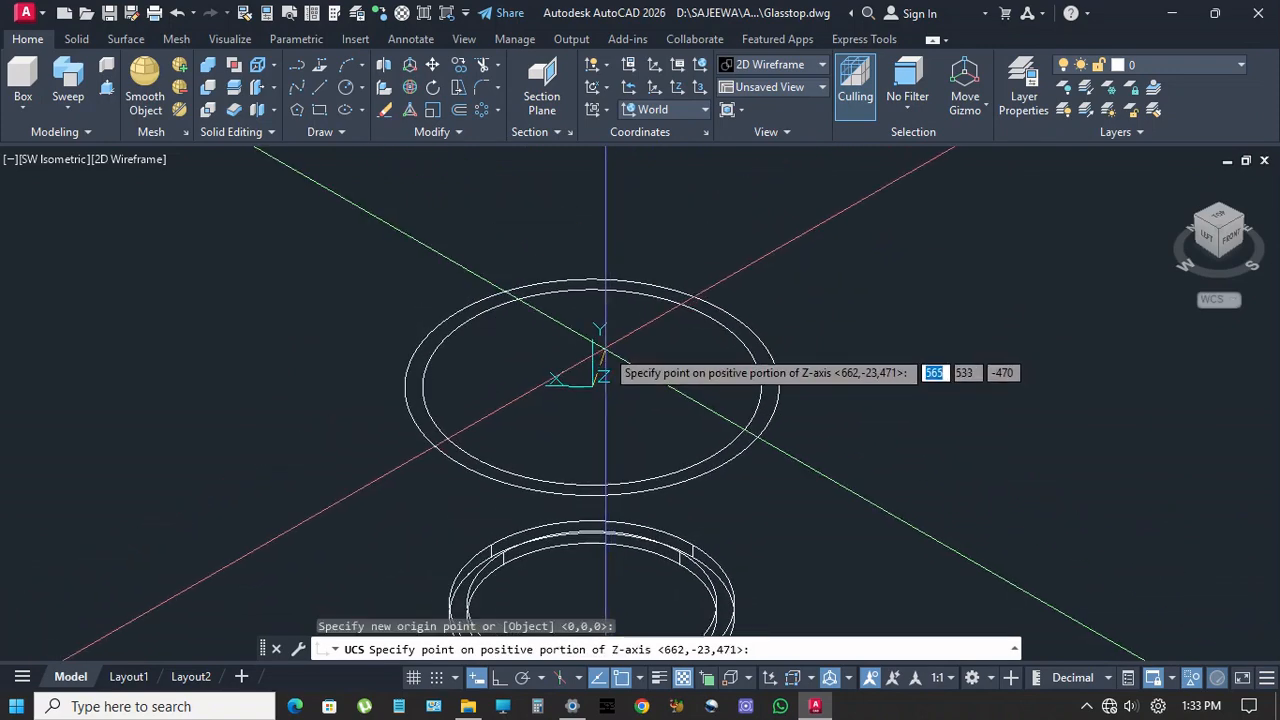
{"action": "key", "text": "F8"}
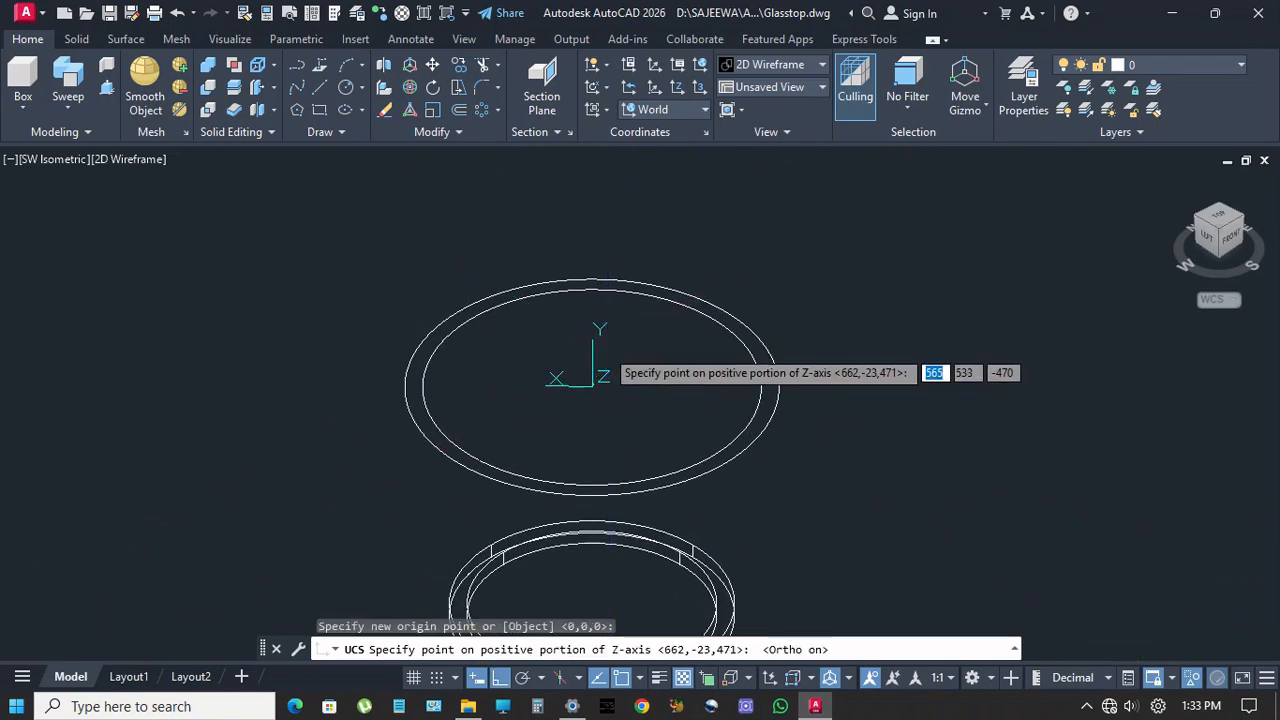
{"action": "left_click", "coordinate": [596, 222]}
{"action": "middle_click_drag", "start_coordinate": [647, 294], "coordinate": [641, 297]}
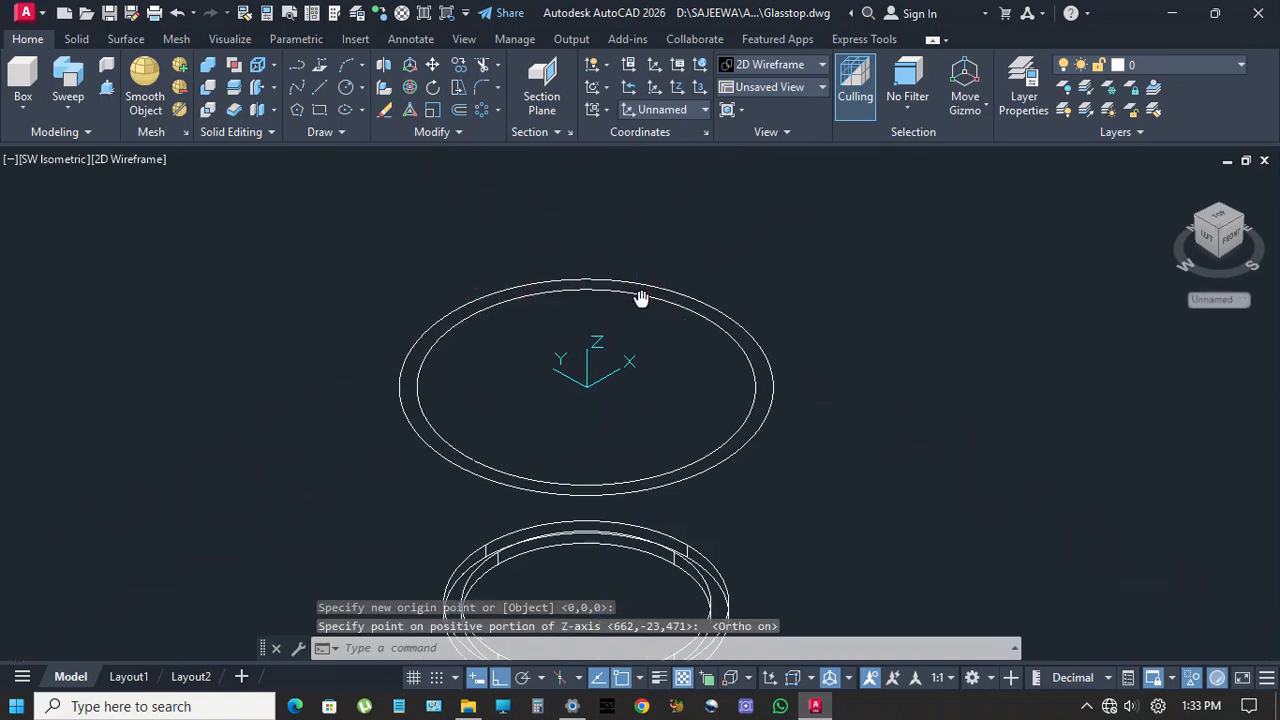
Presspull the area between the two top circles upward by 25 mm to form the upper ring
{"action": "left_click", "coordinate": [107, 89]}
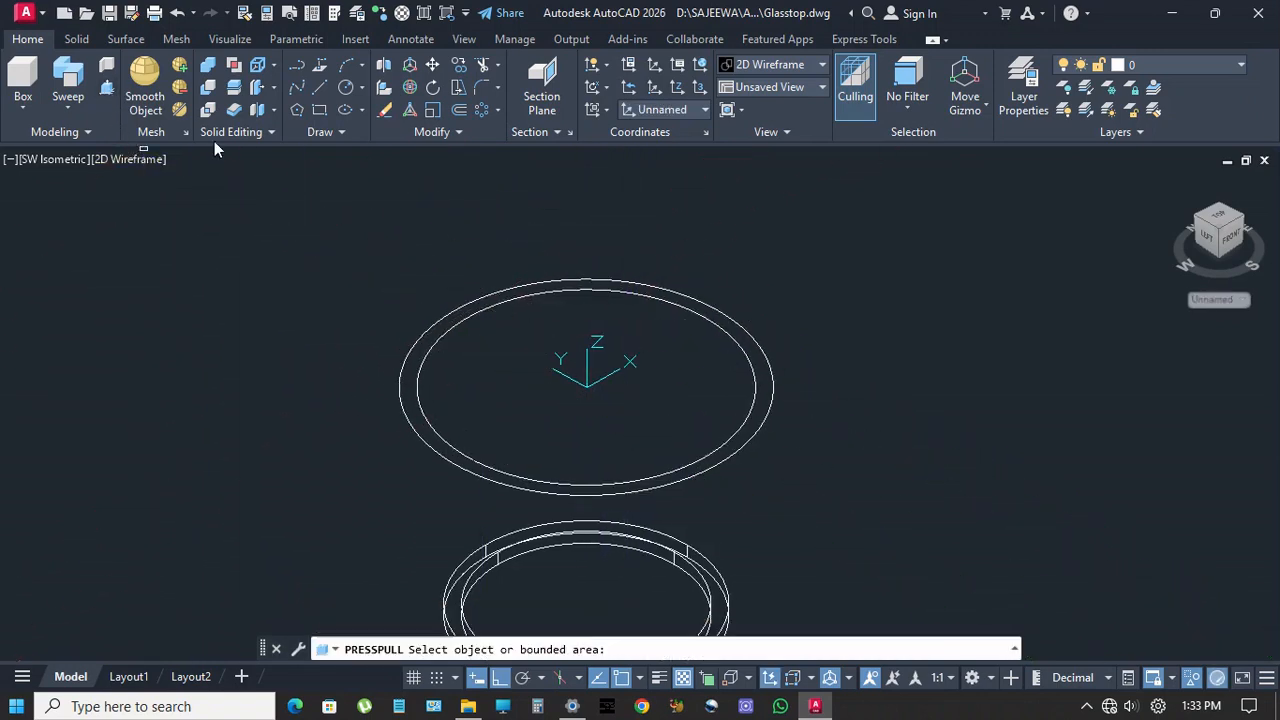
{"action": "left_click", "coordinate": [760, 379]}
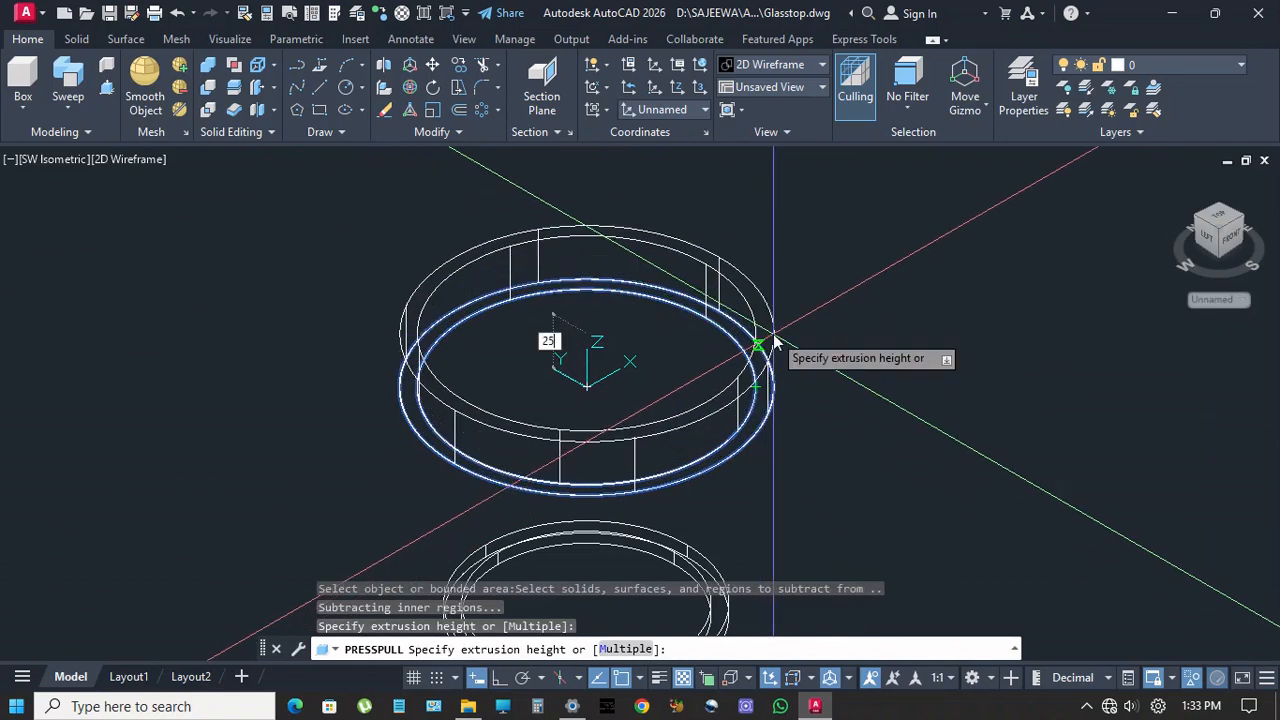
{"action": "key", "text": "Return"}
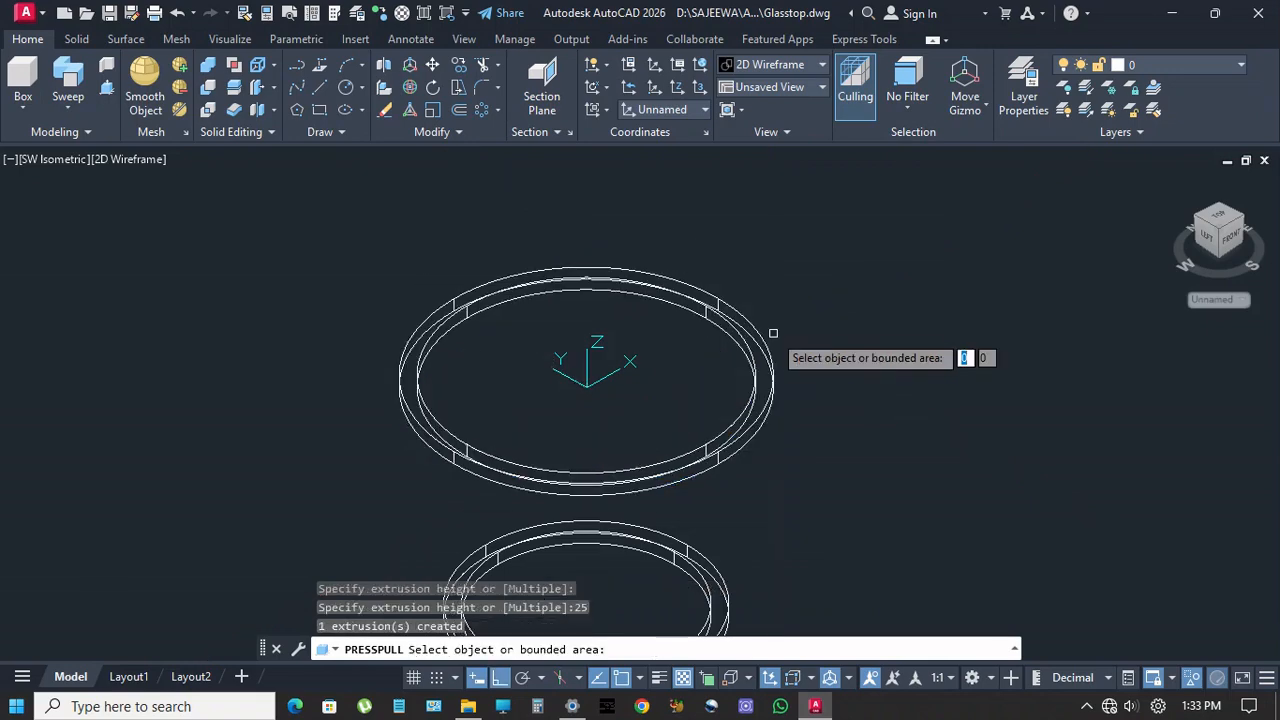
{"action": "key", "text": "Escape"}
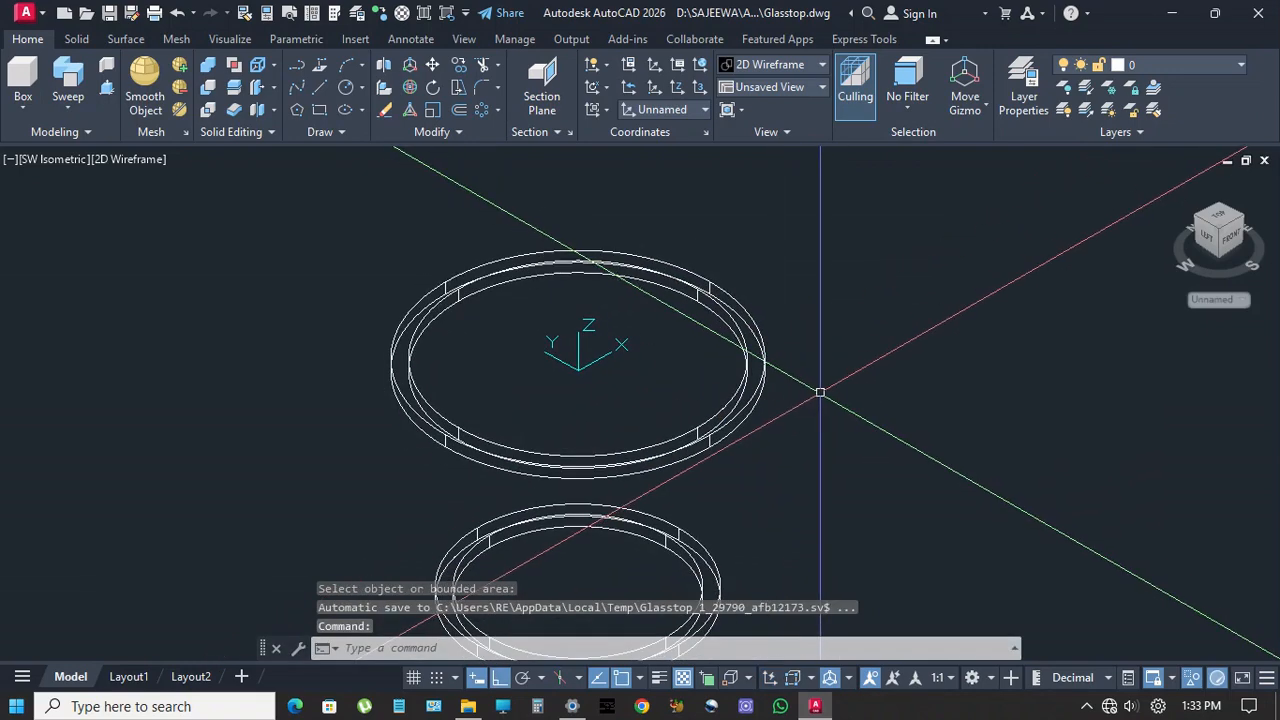
Move the upper ring together with its circles 10 mm straight down along the Z axis
{"action": "type", "text": "m"}
{"action": "key", "text": "Return"}
{"action": "left_click", "coordinate": [800, 344]}
{"action": "left_click", "coordinate": [720, 371]}
{"action": "key", "text": "Return"}
{"action": "left_click", "coordinate": [876, 292]}
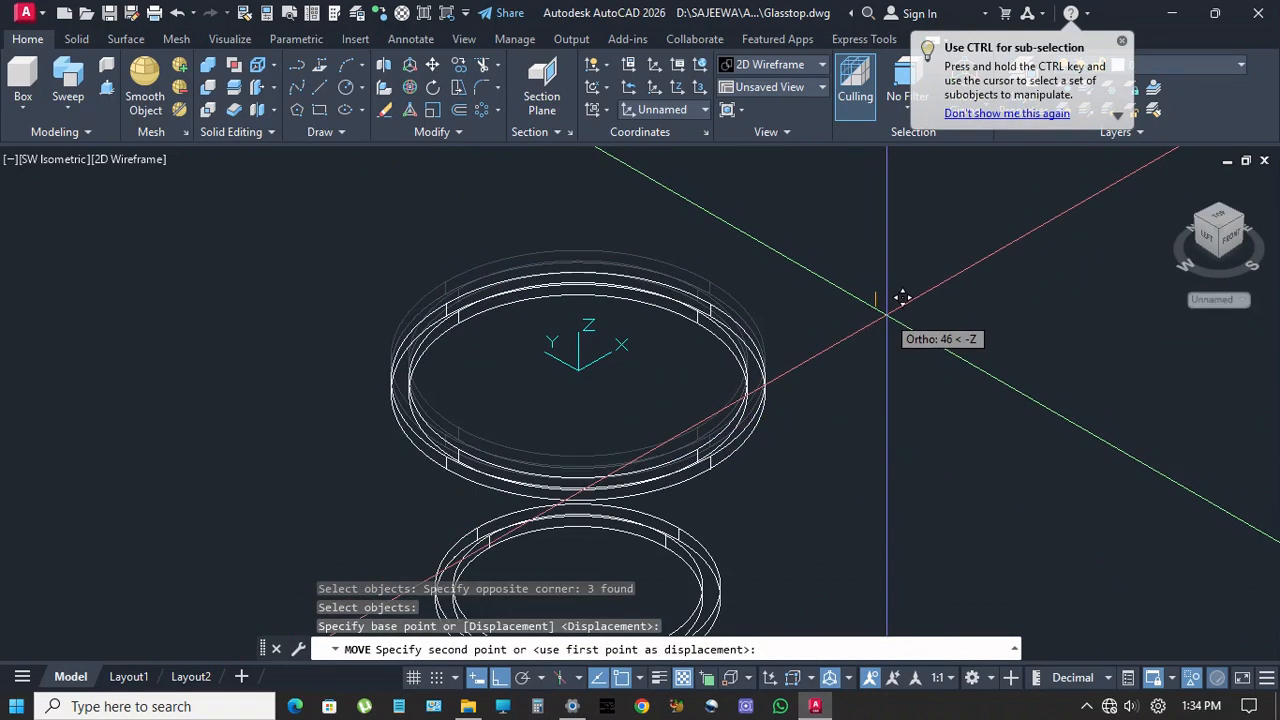
{"action": "type", "text": "10"}
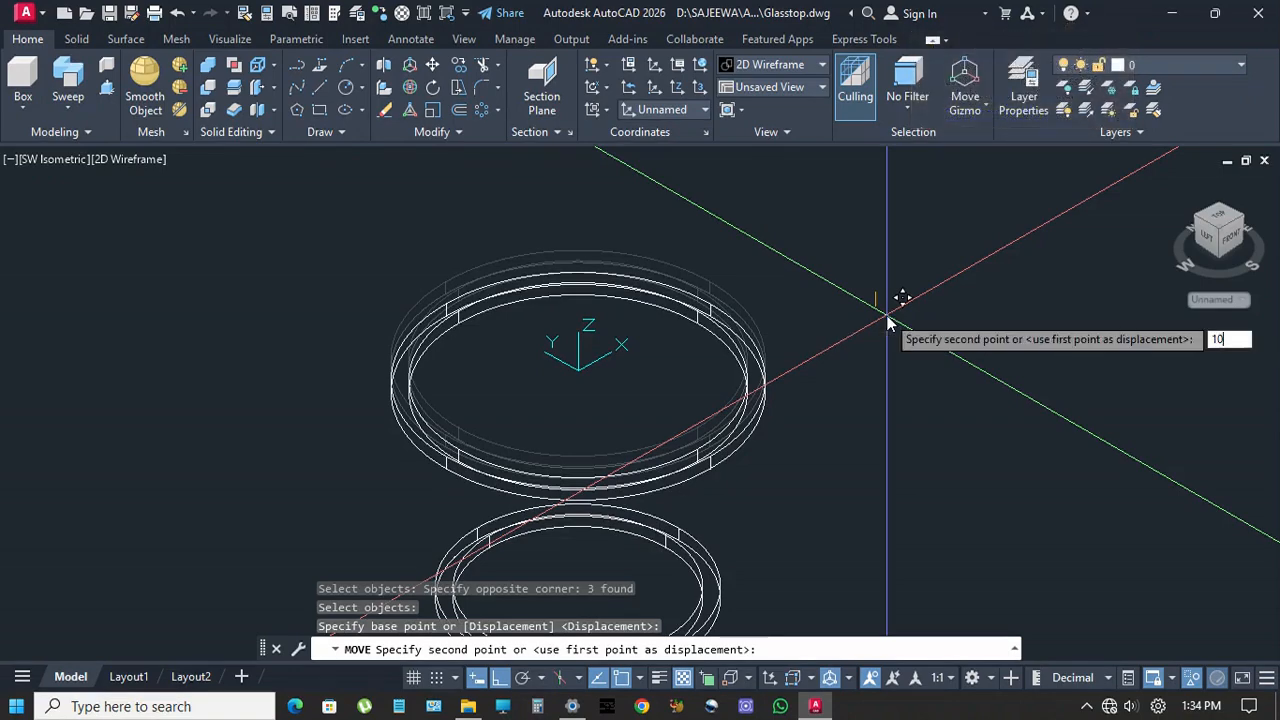
{"action": "key", "text": "Return"}
{"action": "scroll", "coordinate": [690, 338], "scroll_direction": "down", "scroll_amount": 2}
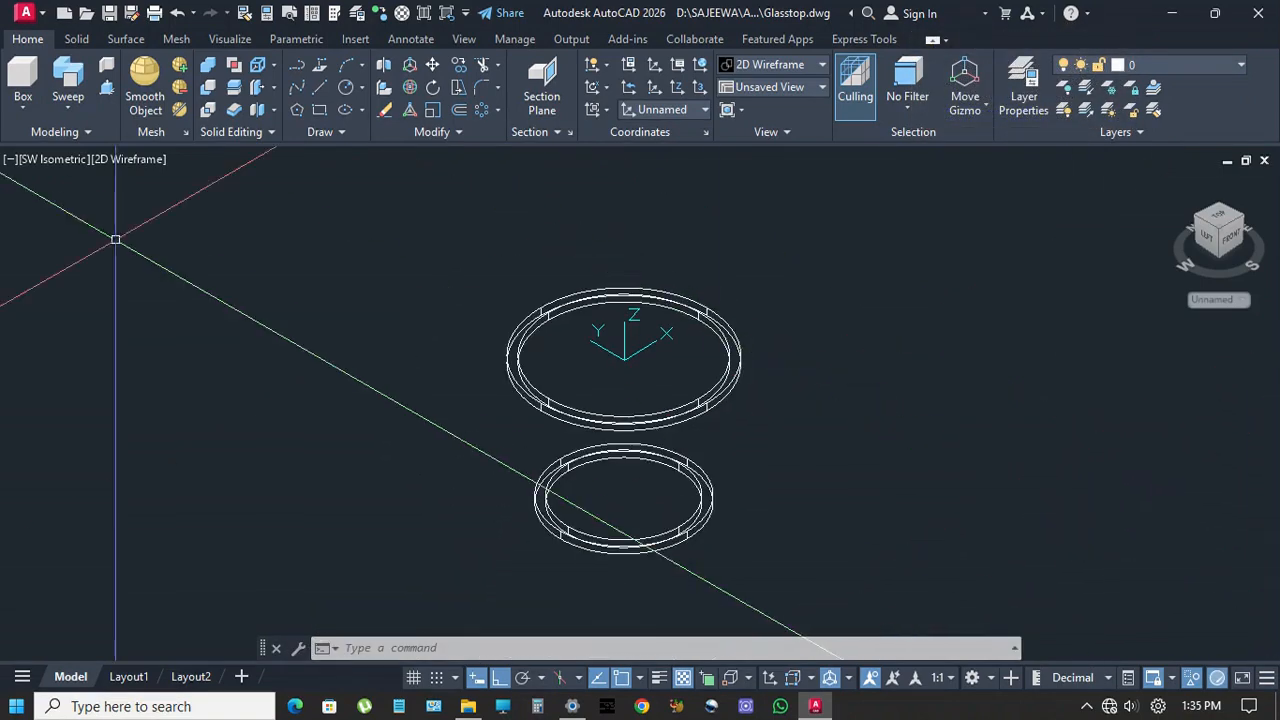
Fillet the upper outer edge of the base ring with a 3 mm radius
{"action": "left_click", "coordinate": [77, 38]}
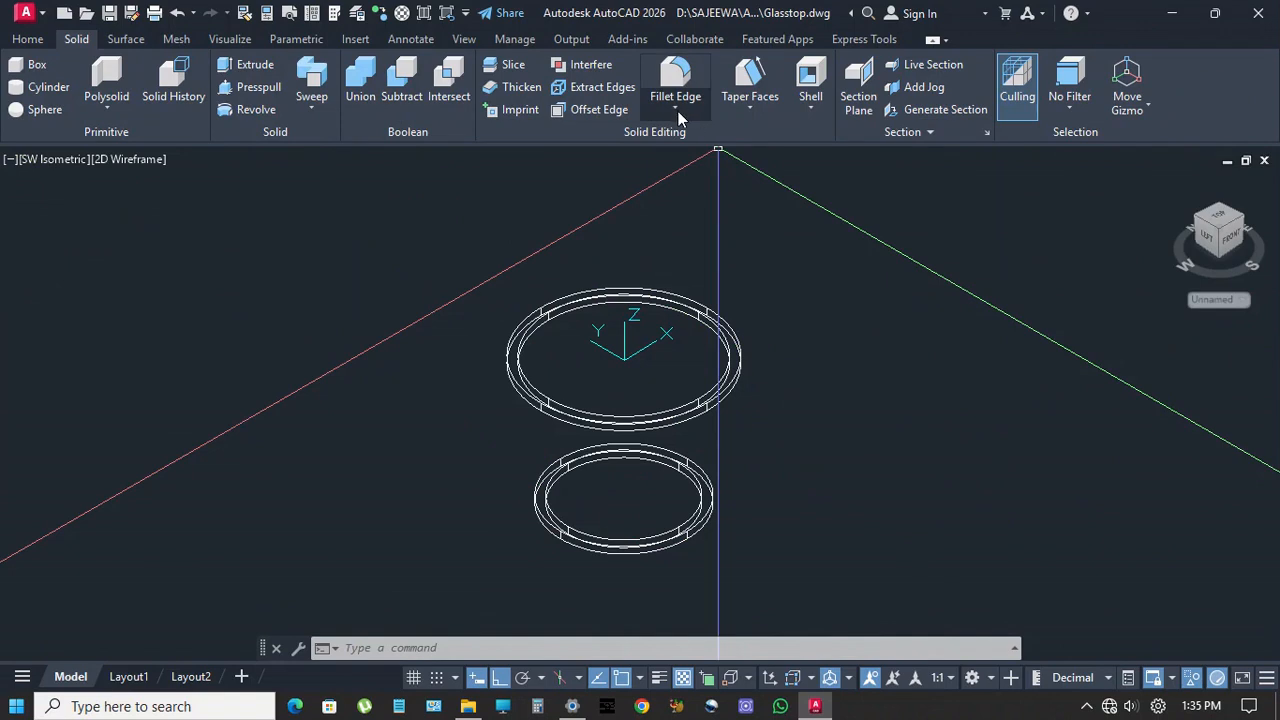
{"action": "left_click", "coordinate": [683, 83]}
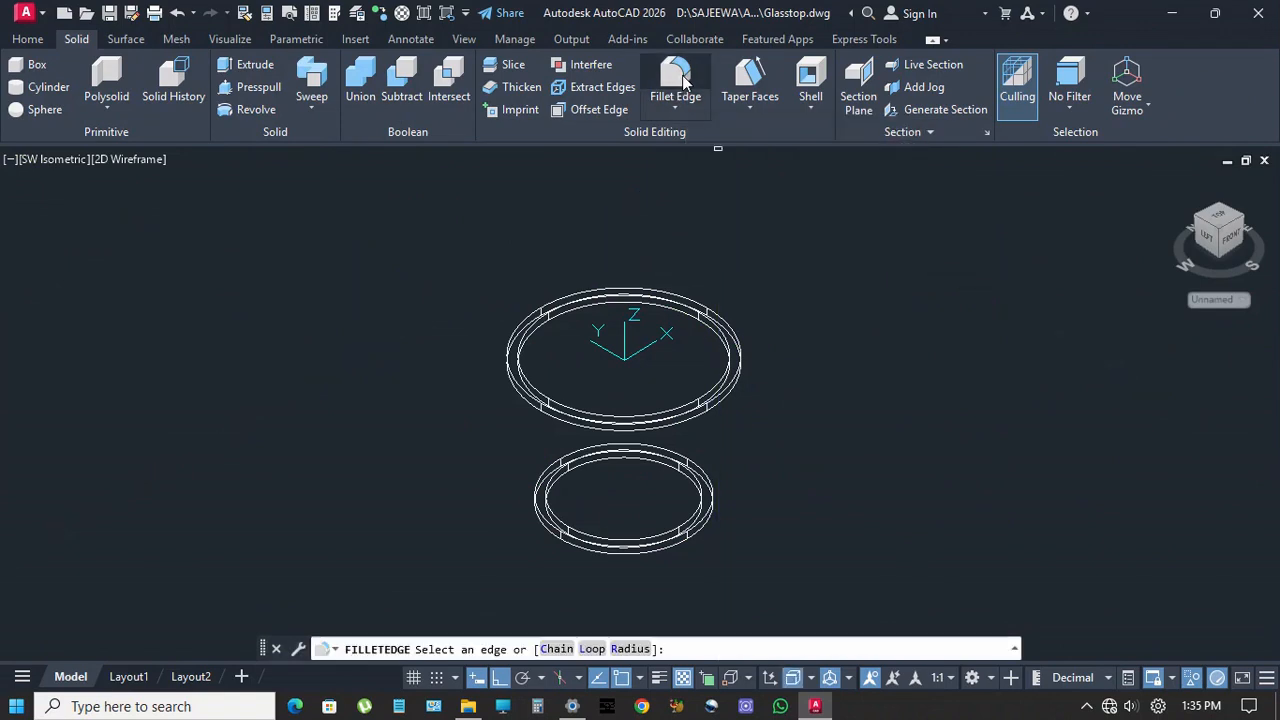
{"action": "left_click", "coordinate": [643, 648]}
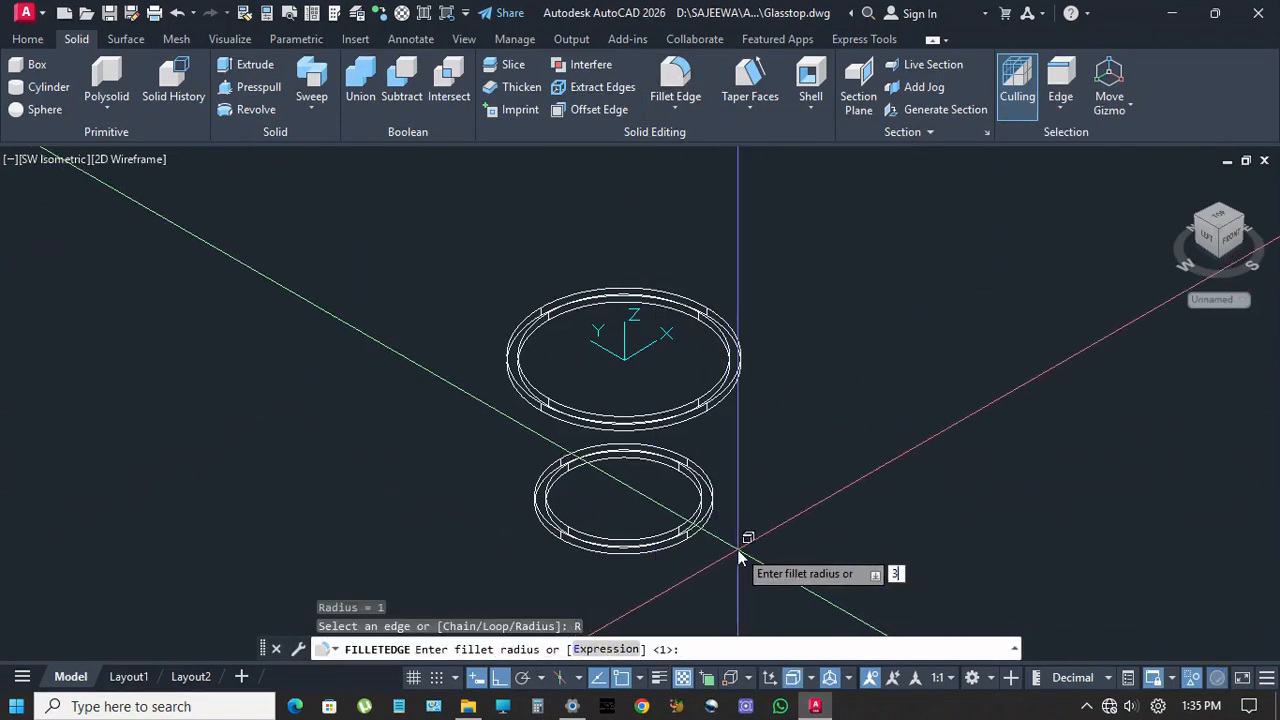
{"action": "type", "text": "3"}
{"action": "key", "text": "Return"}
{"action": "scroll", "coordinate": [738, 548], "scroll_direction": "up", "scroll_amount": 4}
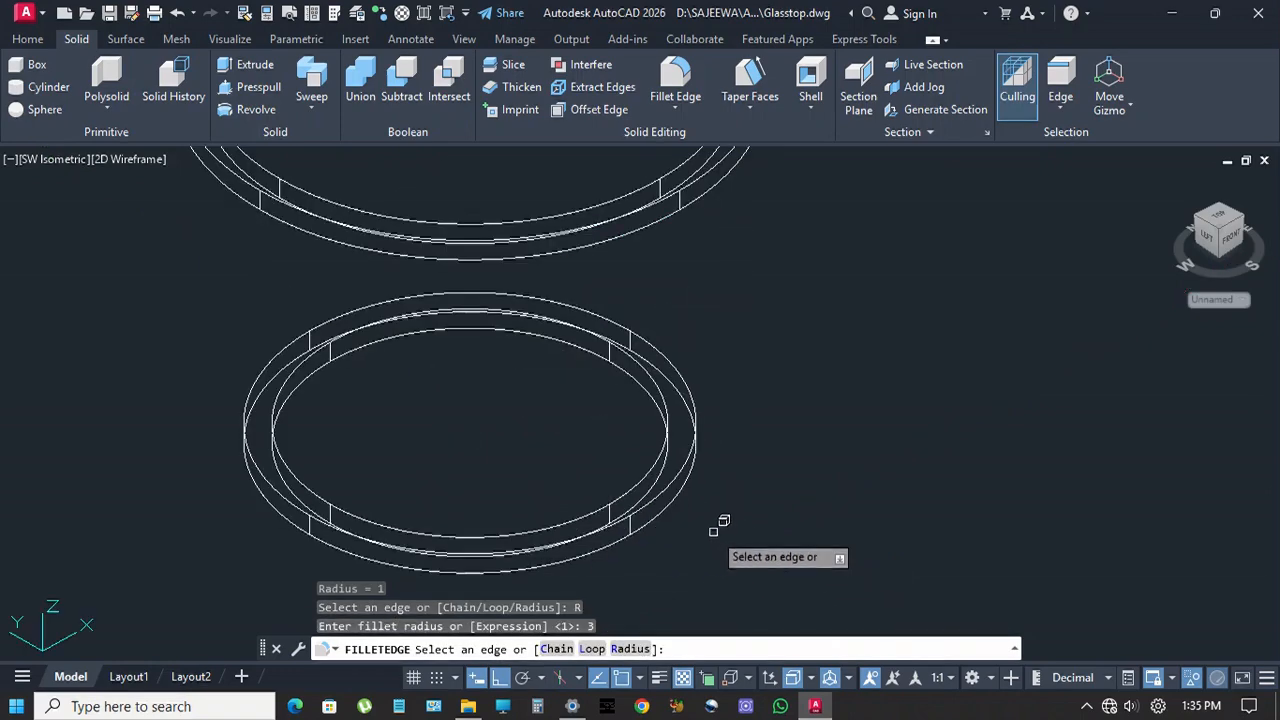
{"action": "left_click", "coordinate": [686, 470]}
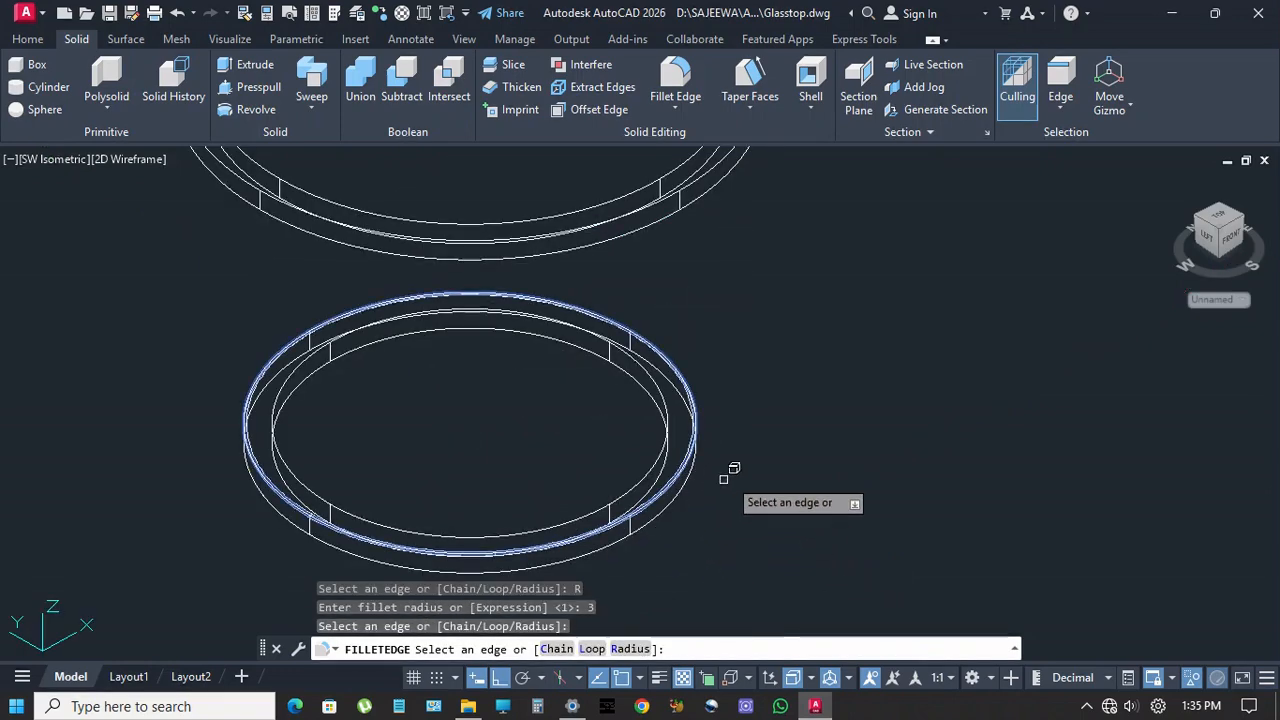
{"action": "key", "text": "Return"}
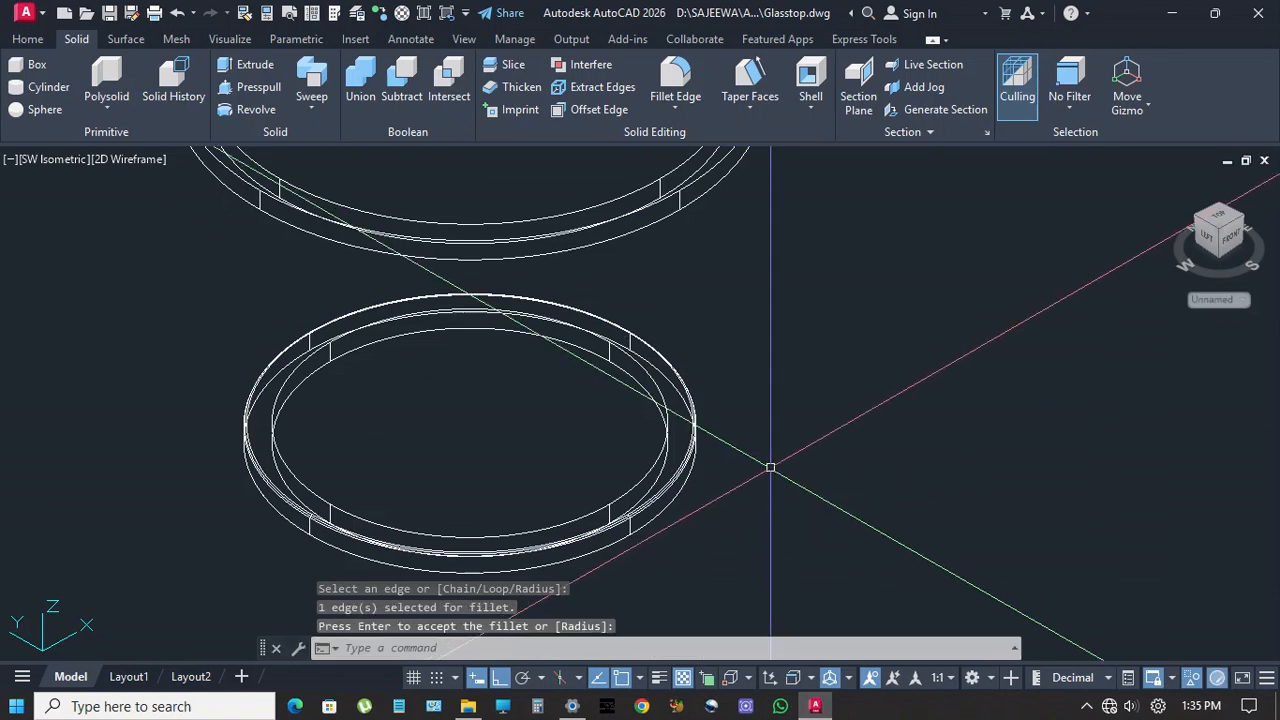
Fillet the lower outer edge of the upper ring with a 3 mm radius
{"action": "key", "text": "Return"}
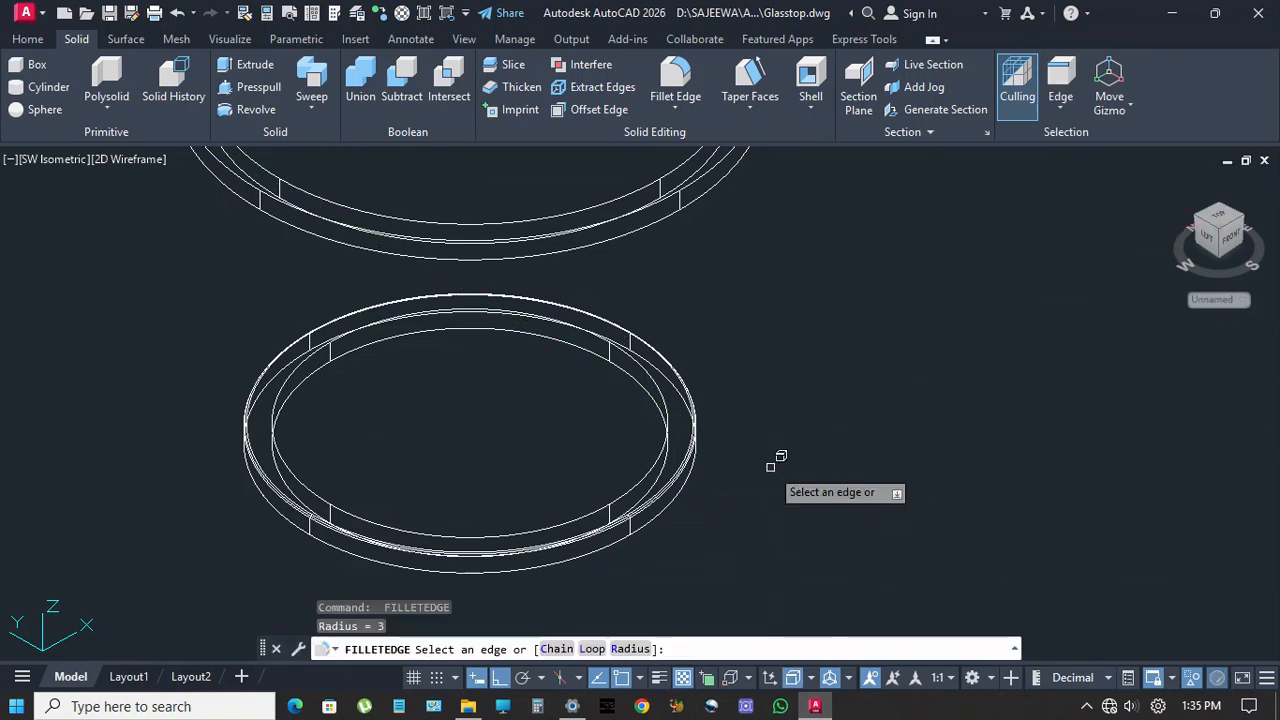
{"action": "left_click", "coordinate": [630, 648]}
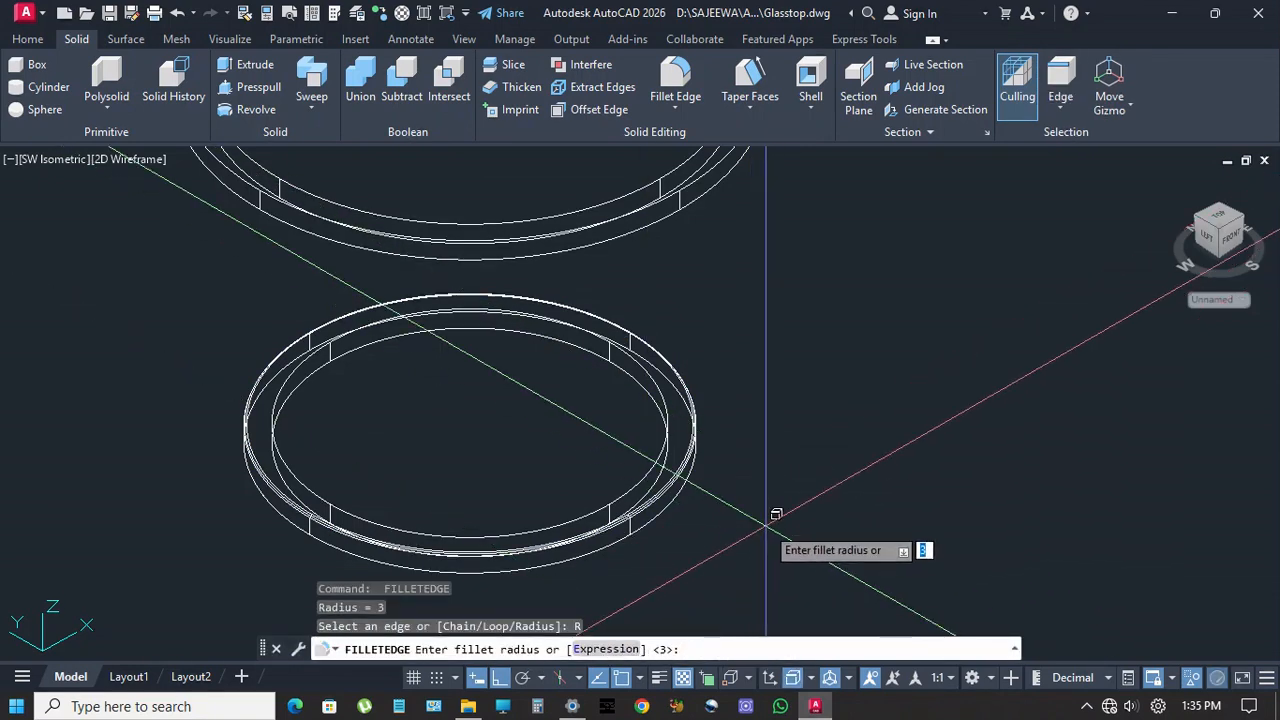
{"action": "key", "text": "Return"}
{"action": "scroll", "coordinate": [777, 294], "scroll_direction": "down", "scroll_amount": 2}
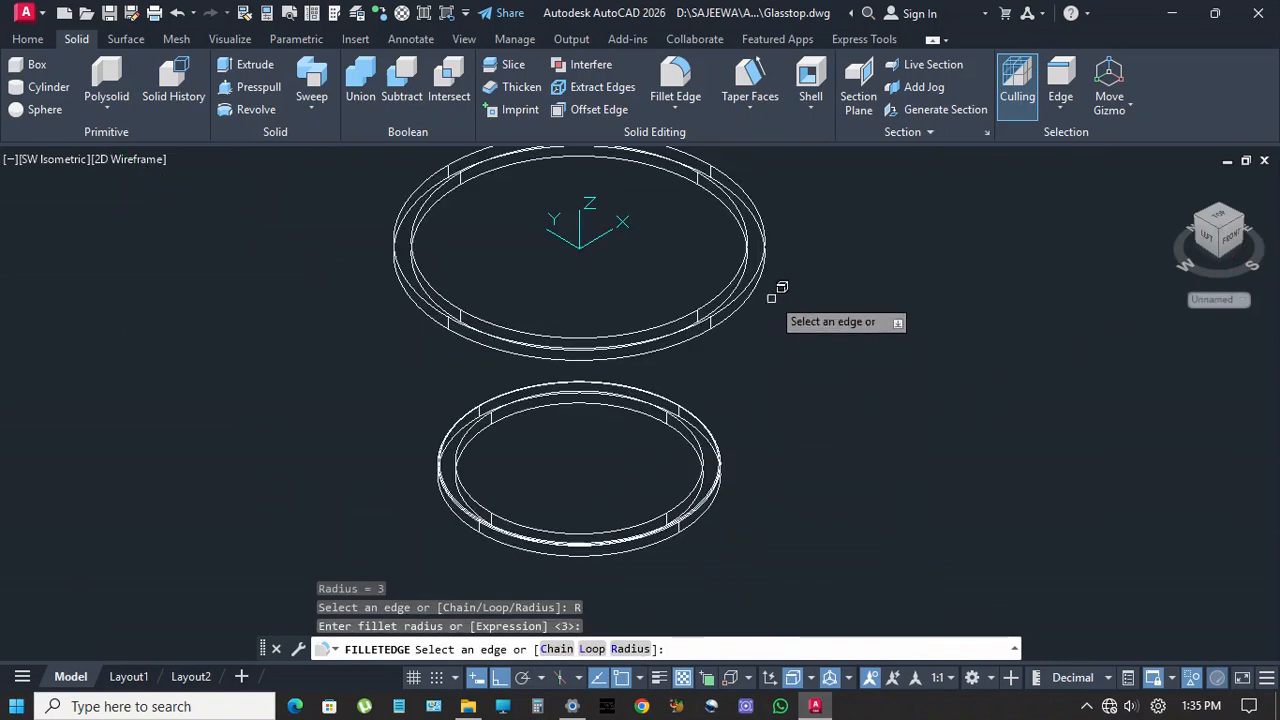
{"action": "scroll", "coordinate": [775, 285], "scroll_direction": "up", "scroll_amount": 4}
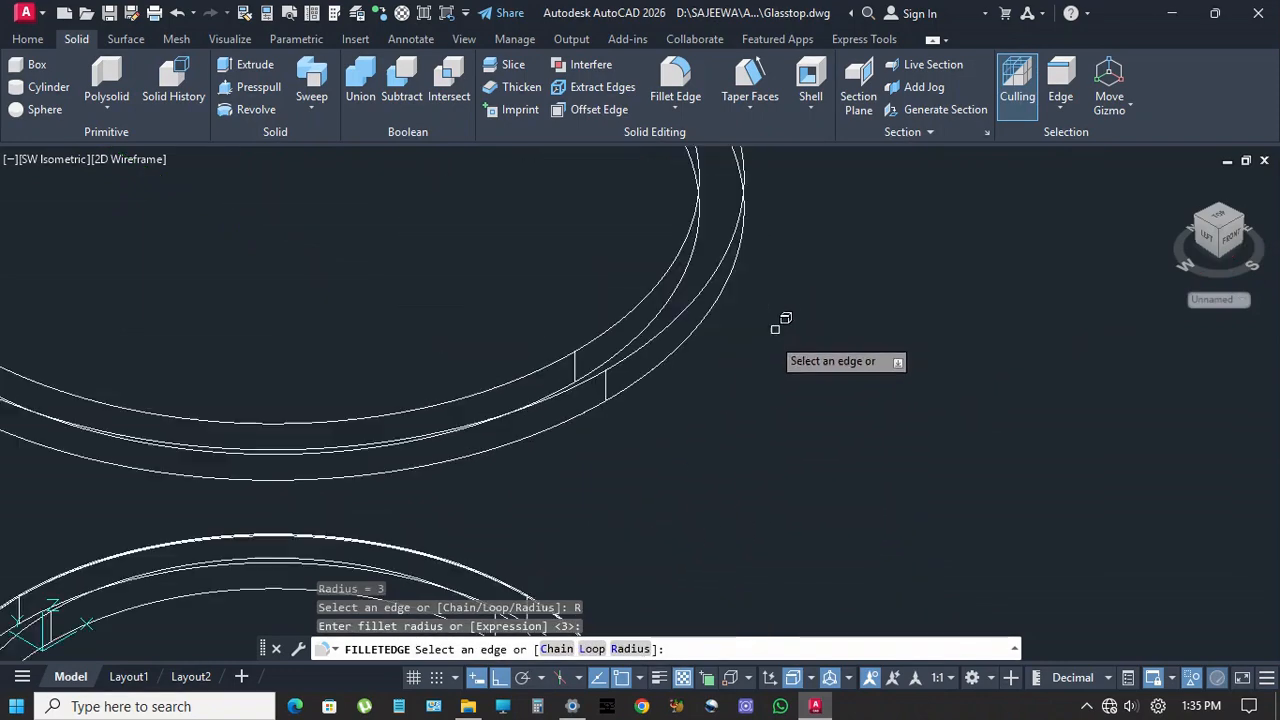
{"action": "left_click", "coordinate": [690, 340]}
{"action": "key", "text": "Return"}
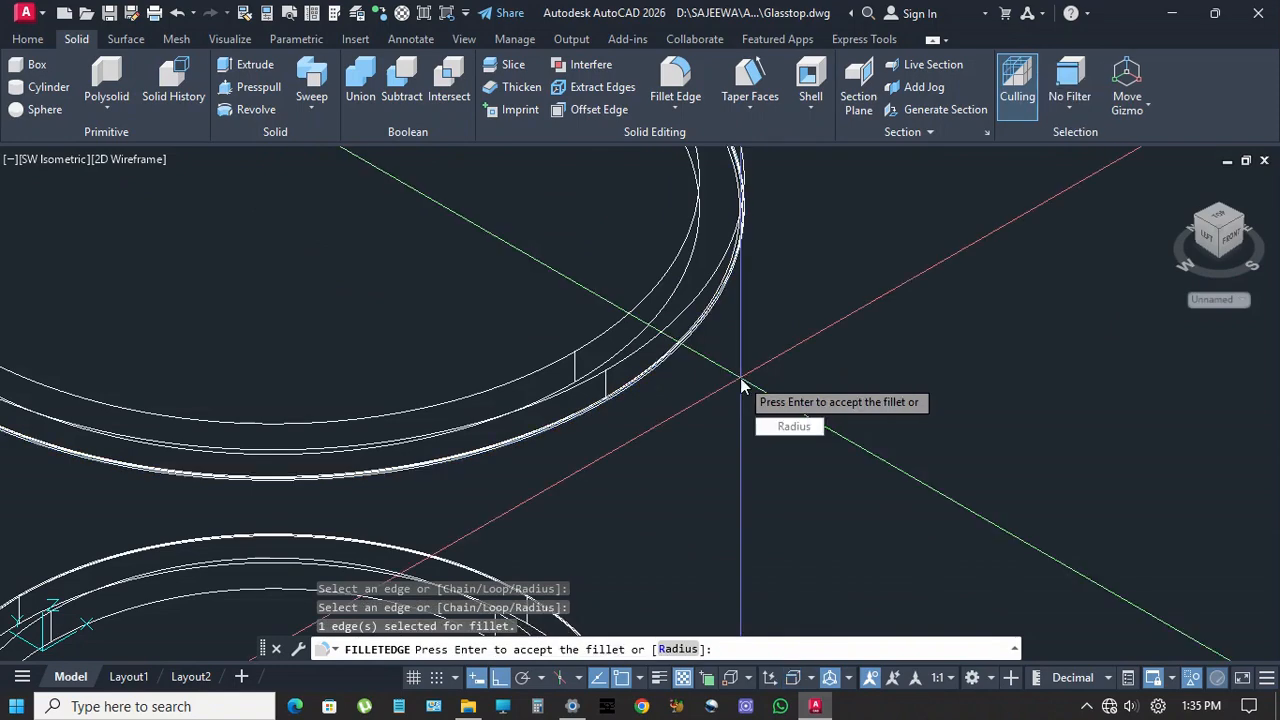
{"action": "key", "text": "Return"}
{"action": "scroll", "coordinate": [755, 400], "scroll_direction": "down", "scroll_amount": 4}
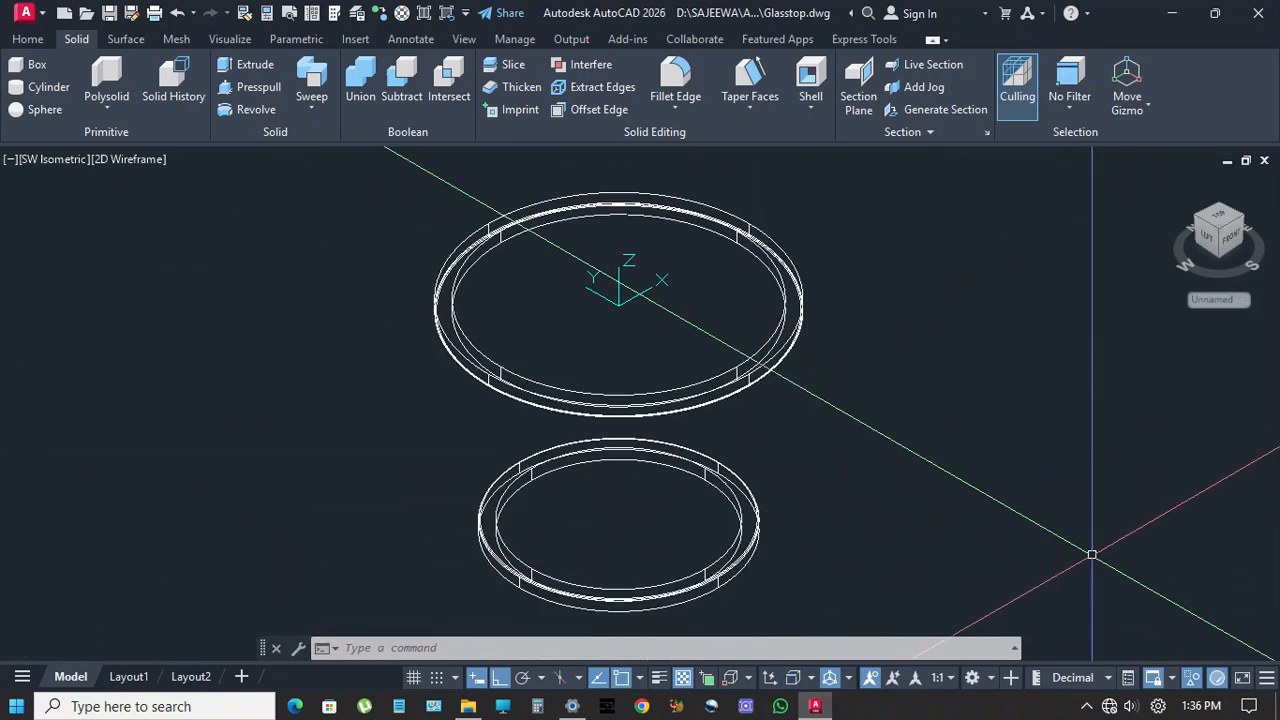
Restore the World UCS and end object isolation to bring back the hidden legs and construction geometry
{"action": "left_click", "coordinate": [28, 39]}
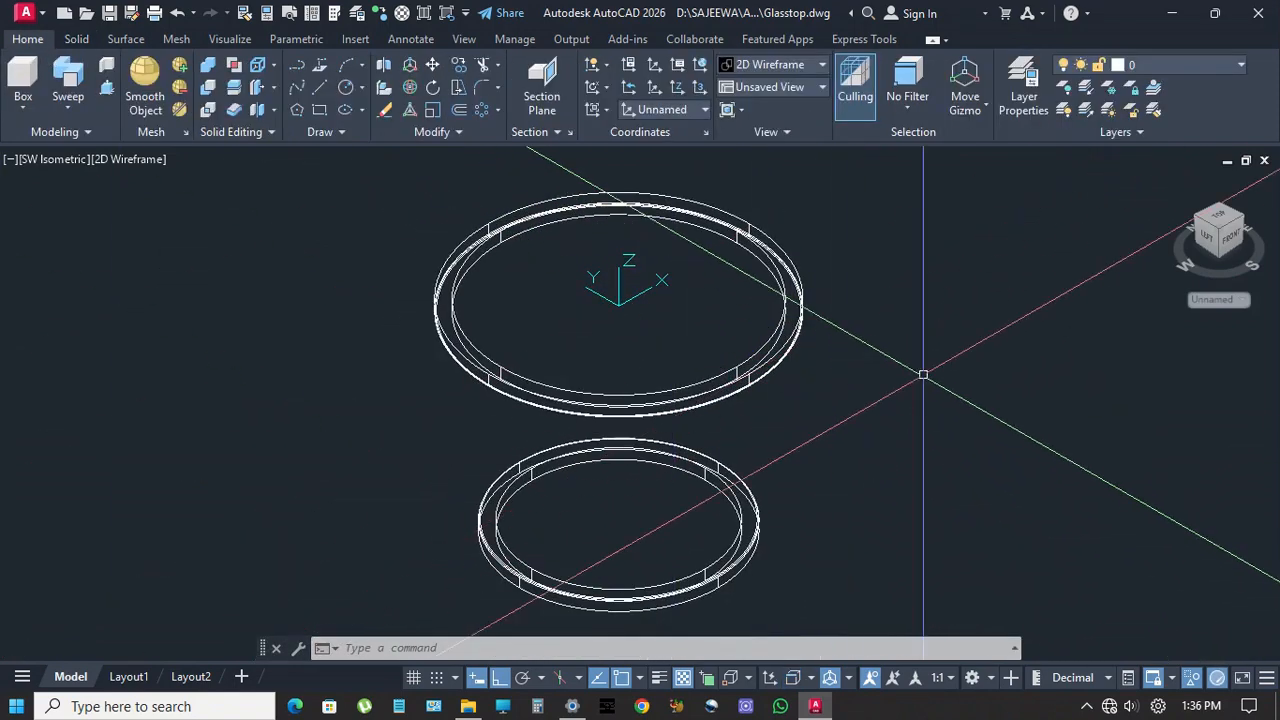
{"action": "left_click", "coordinate": [700, 68]}
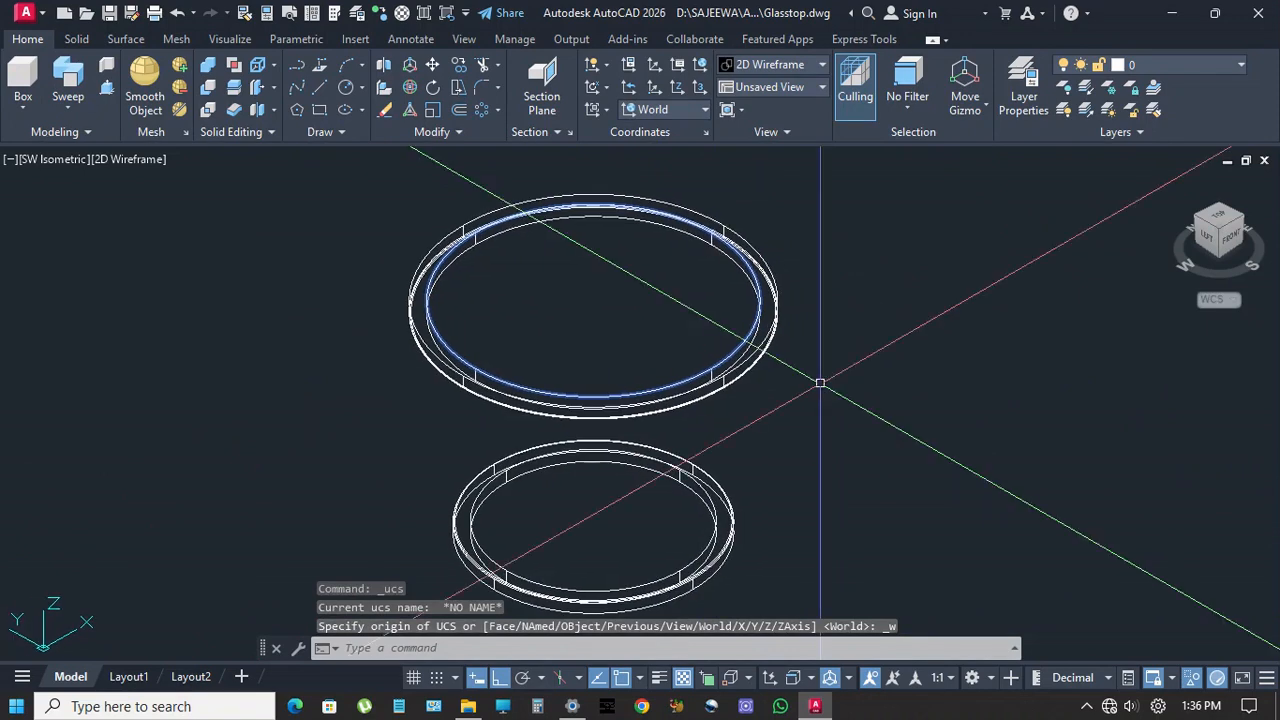
{"action": "left_click", "coordinate": [1193, 680]}
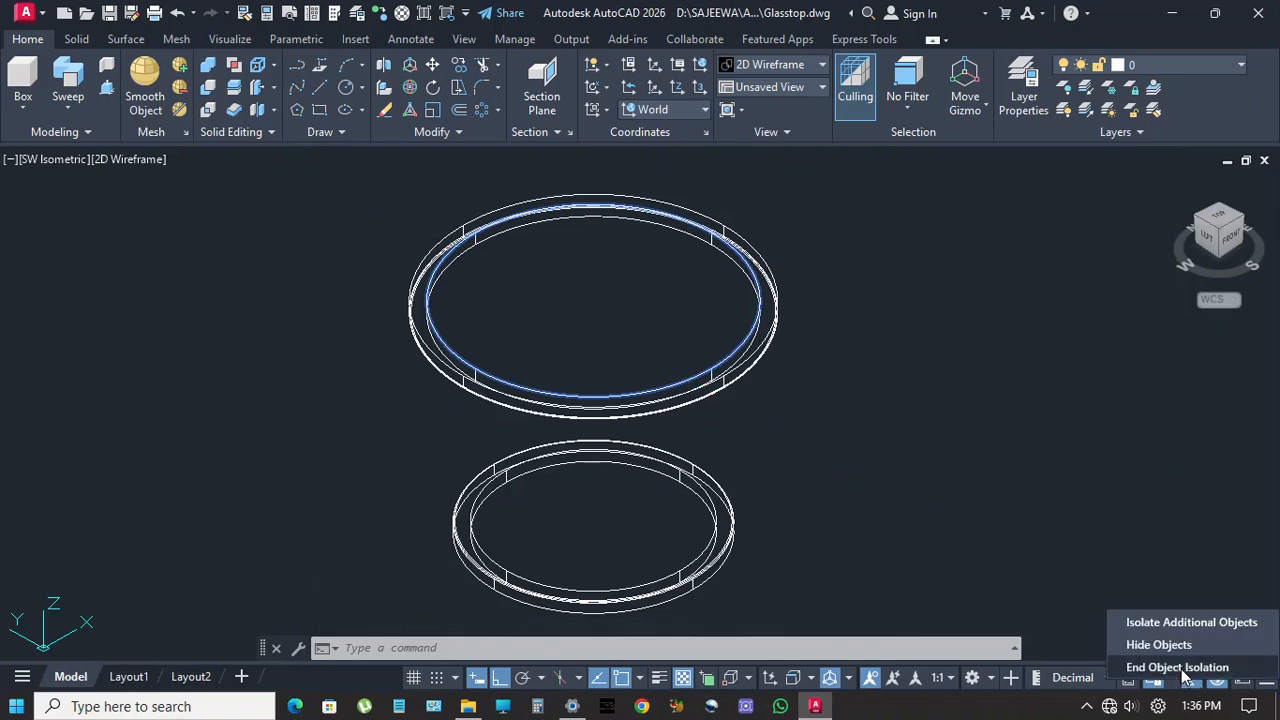
{"action": "left_click", "coordinate": [1184, 669]}
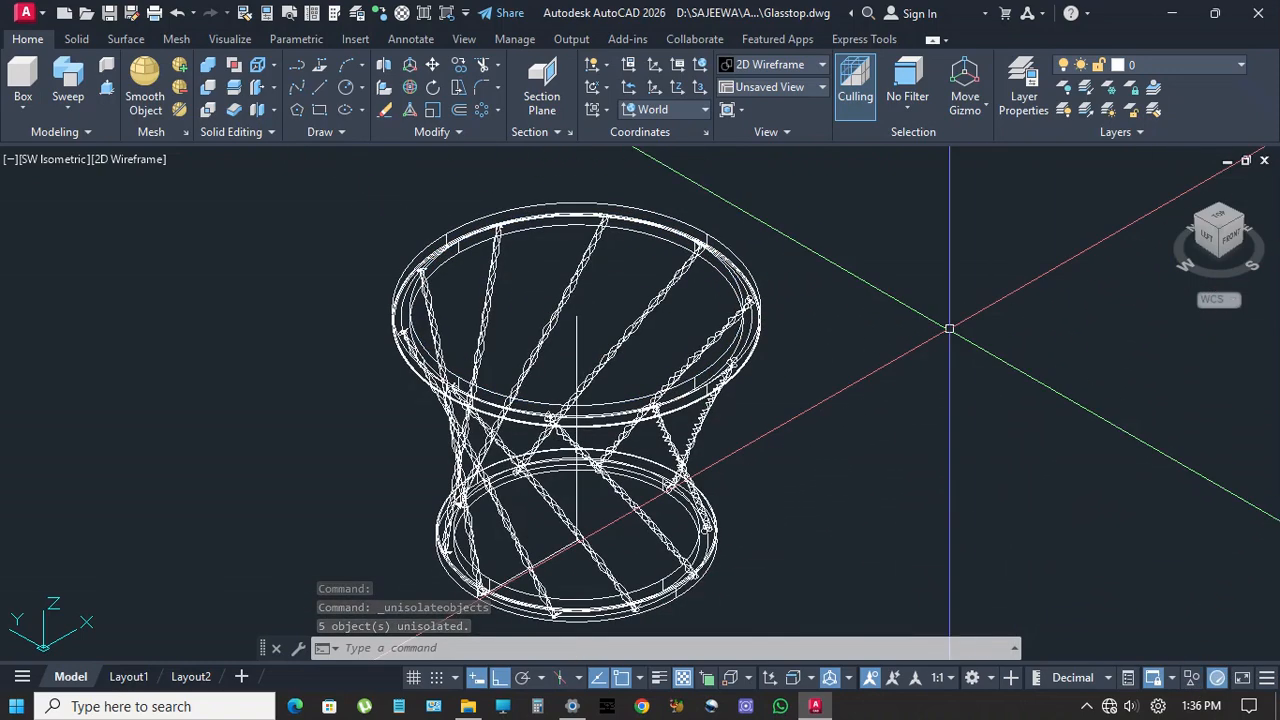
Draw a circle with a 335 mm radius centred on the upper end of the vertical centre line
{"action": "type", "text": "c"}
{"action": "key", "text": "Return"}
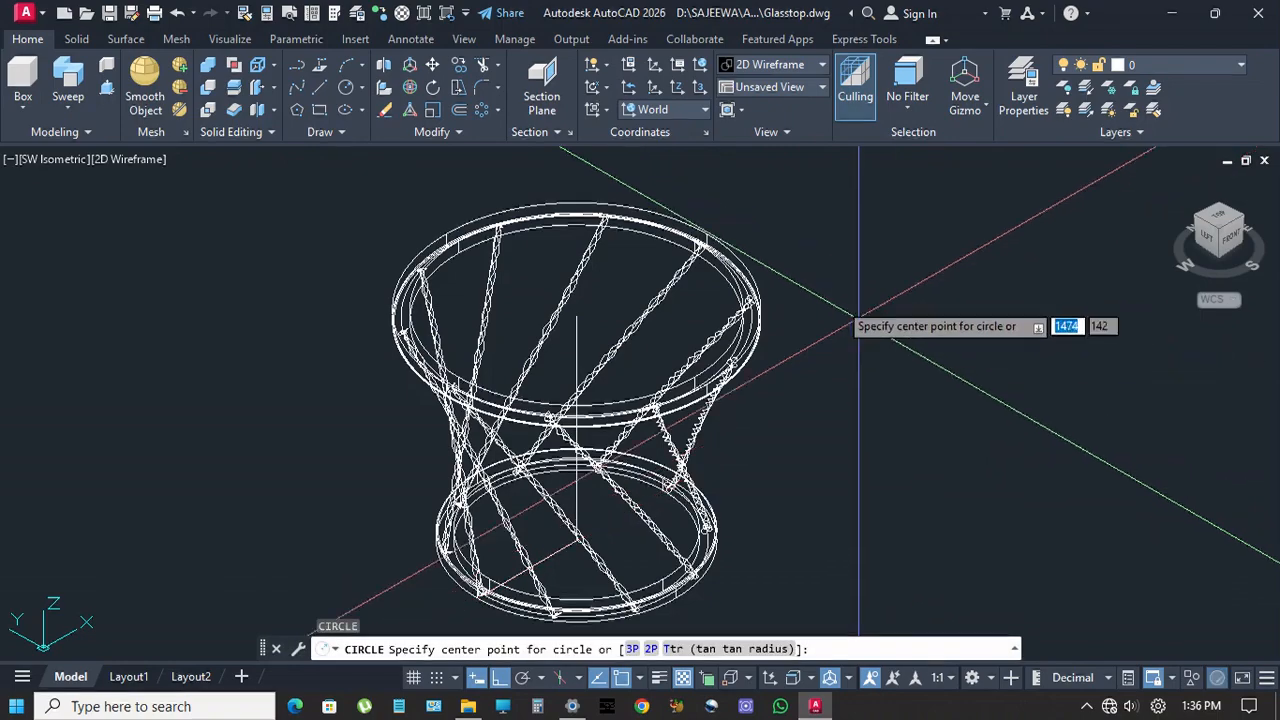
{"action": "scroll", "coordinate": [576, 313], "scroll_direction": "up", "scroll_amount": 2}
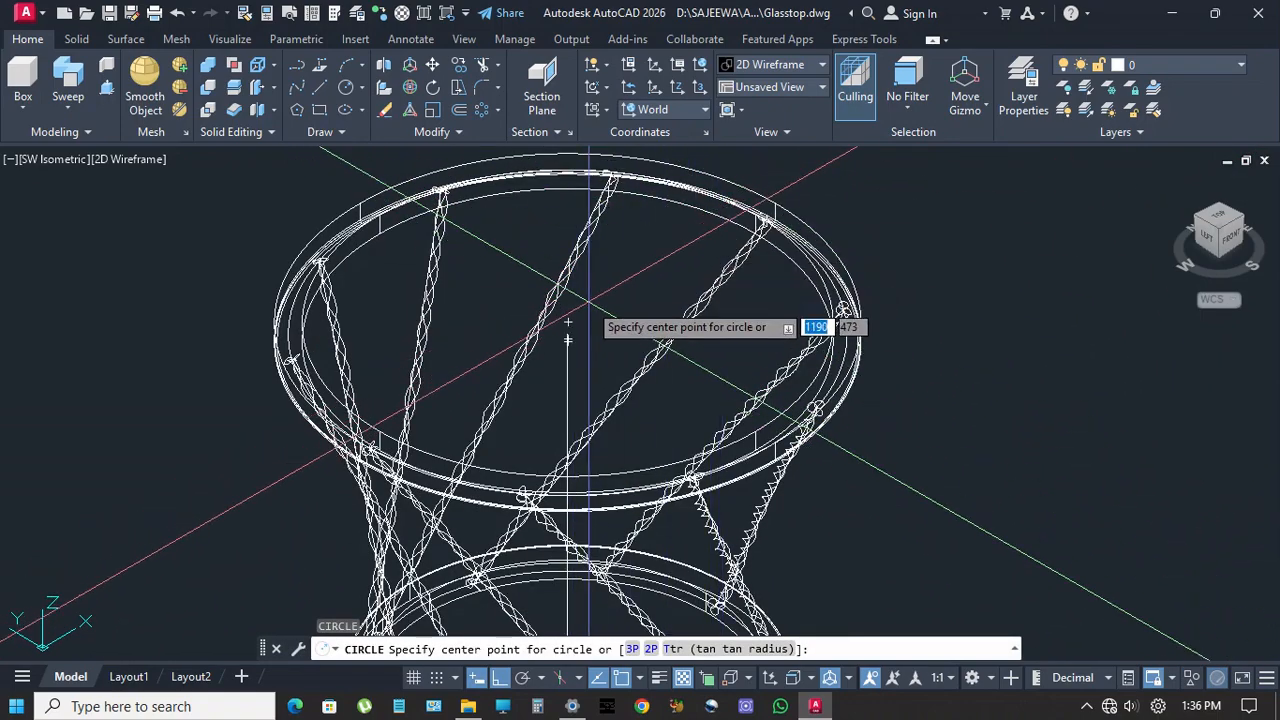
{"action": "left_click", "coordinate": [568, 322]}
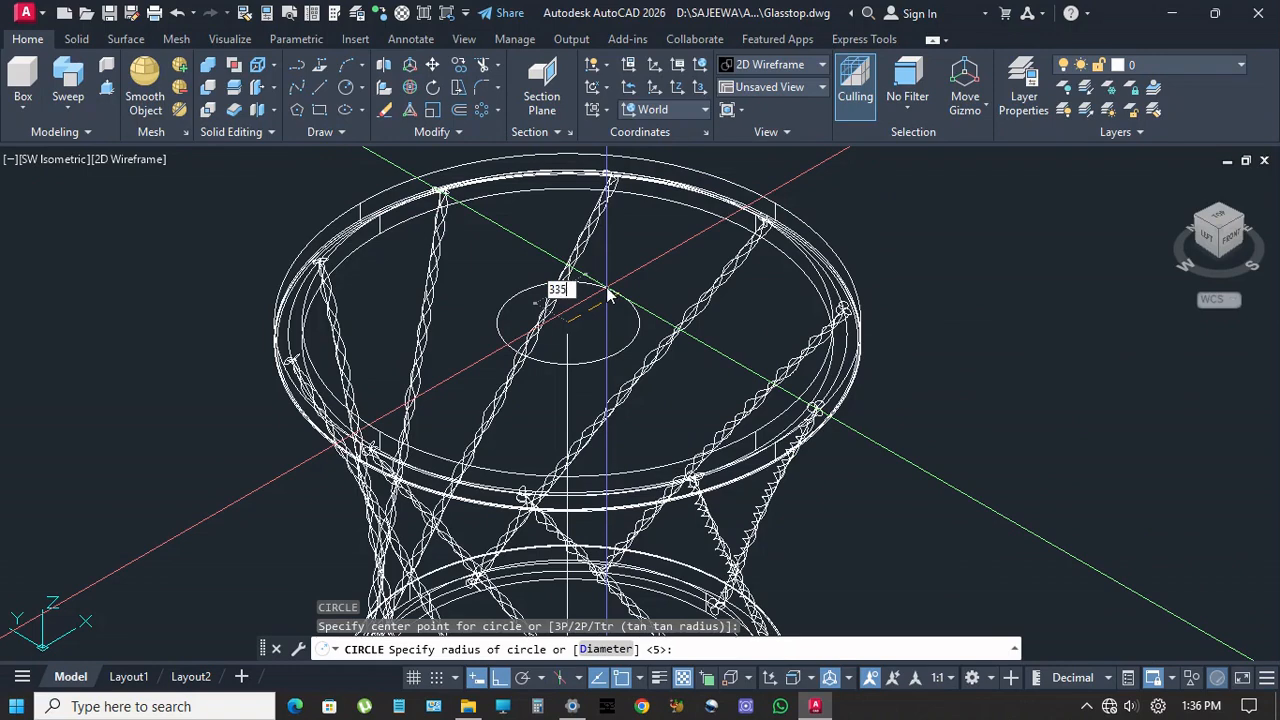
{"action": "type", "text": "335"}
{"action": "key", "text": "Return"}
{"action": "scroll", "coordinate": [606, 286], "scroll_direction": "down", "scroll_amount": 4}
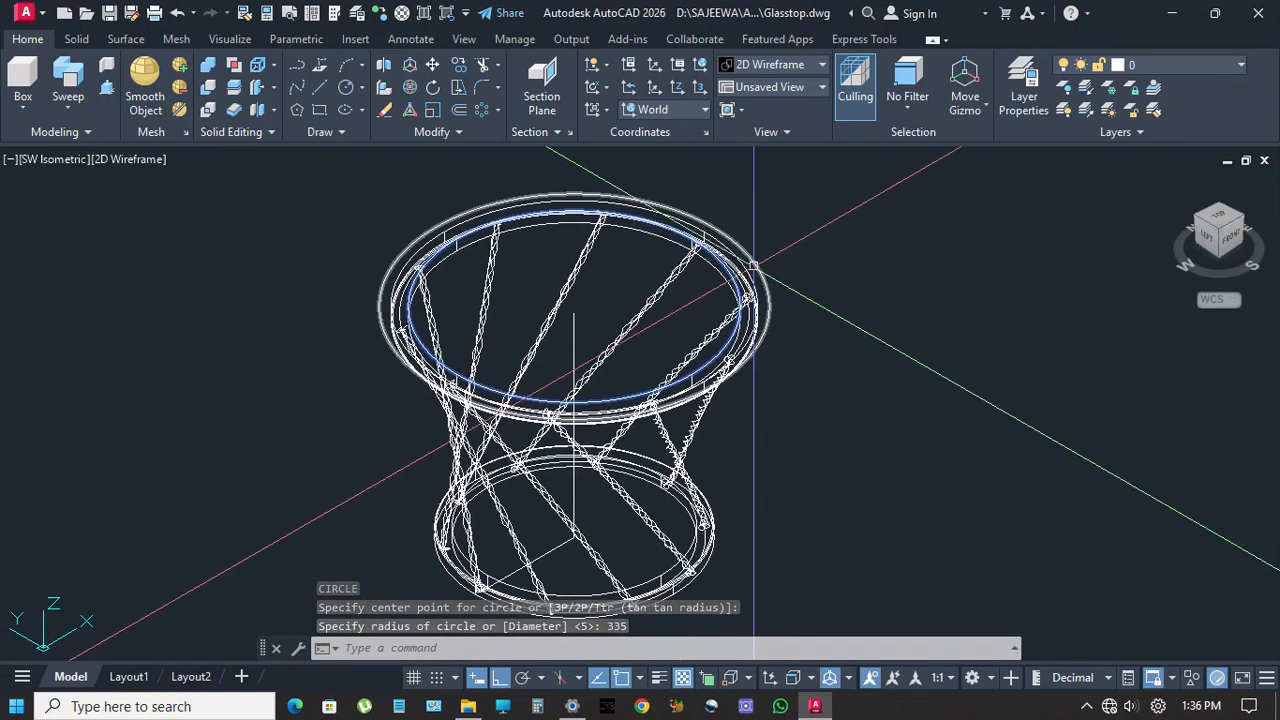
Extrude the 335 mm radius circle 10 mm upward as a solid to form the tabletop
{"action": "left_click", "coordinate": [72, 117]}
{"action": "left_click", "coordinate": [89, 141]}
{"action": "scroll", "coordinate": [788, 227], "scroll_direction": "up", "scroll_amount": 2}
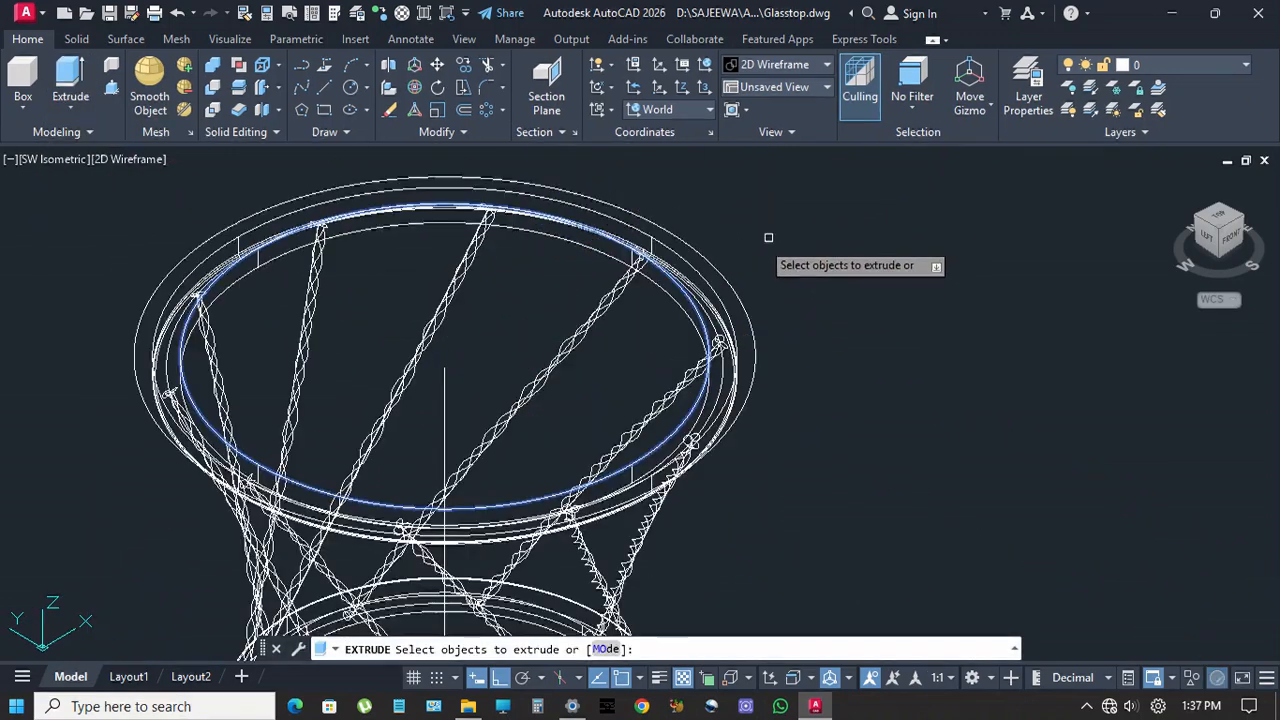
{"action": "left_click", "coordinate": [731, 272]}
{"action": "right_click", "coordinate": [771, 255]}
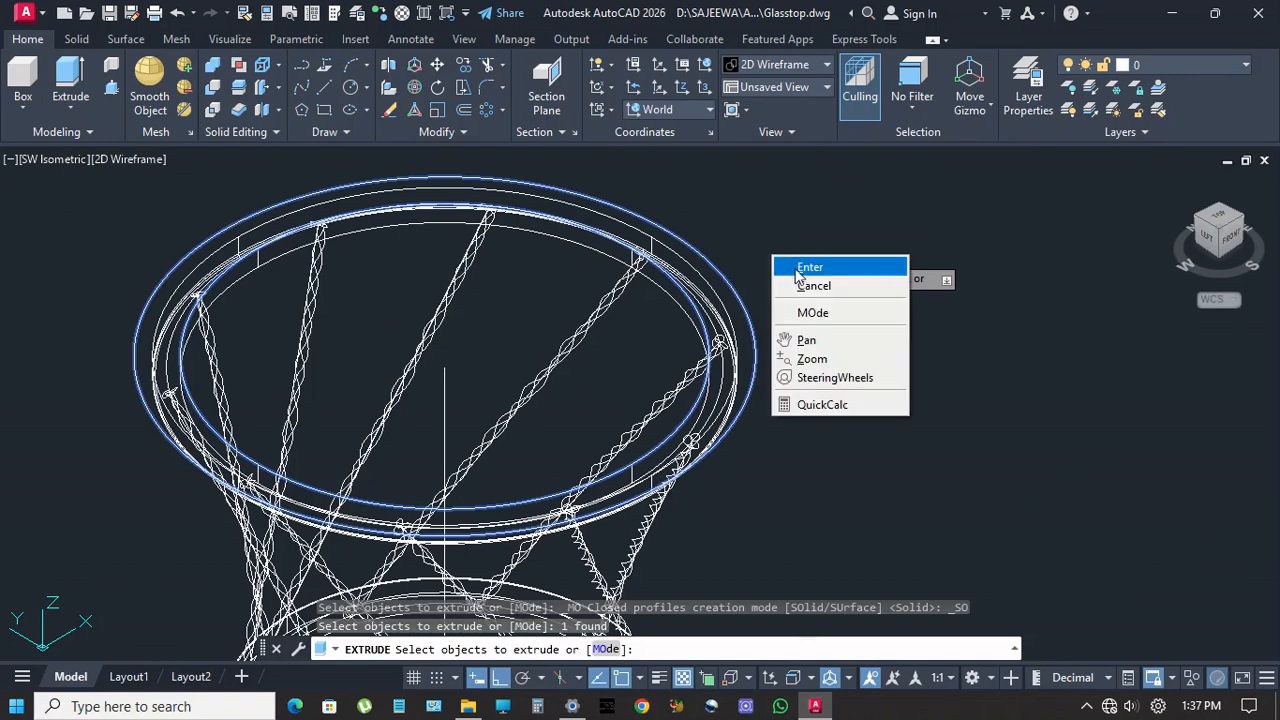
{"action": "left_click", "coordinate": [795, 268]}
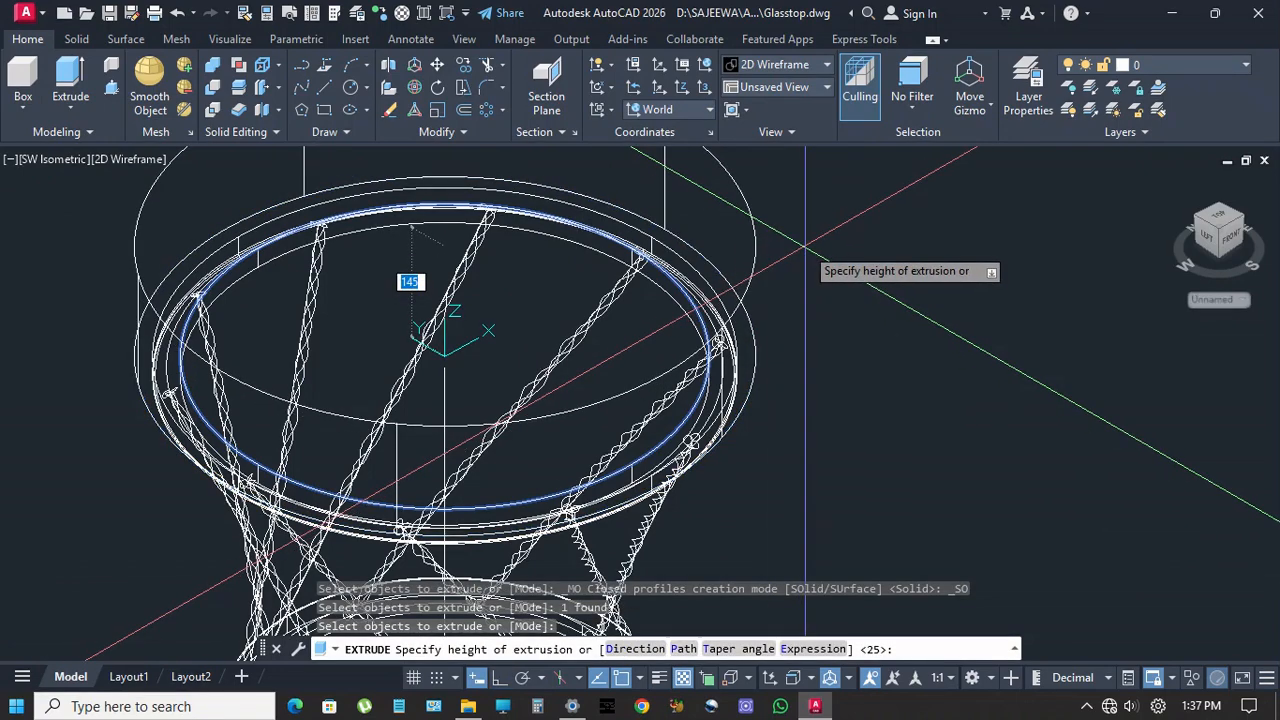
{"action": "type", "text": "10"}
{"action": "key", "text": "Return"}
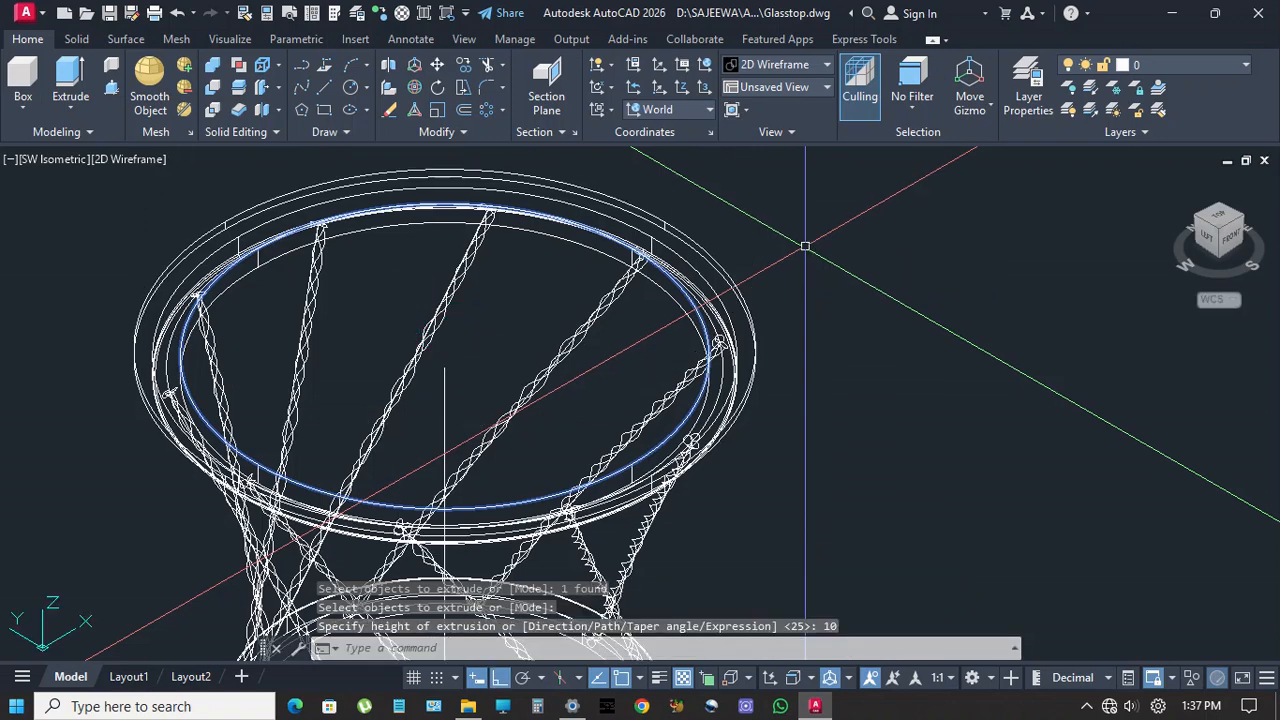
Chamfer the upper outer edge of the tabletop with both distances set to 2 mm
{"action": "left_click", "coordinate": [74, 40]}
{"action": "left_click", "coordinate": [682, 114]}
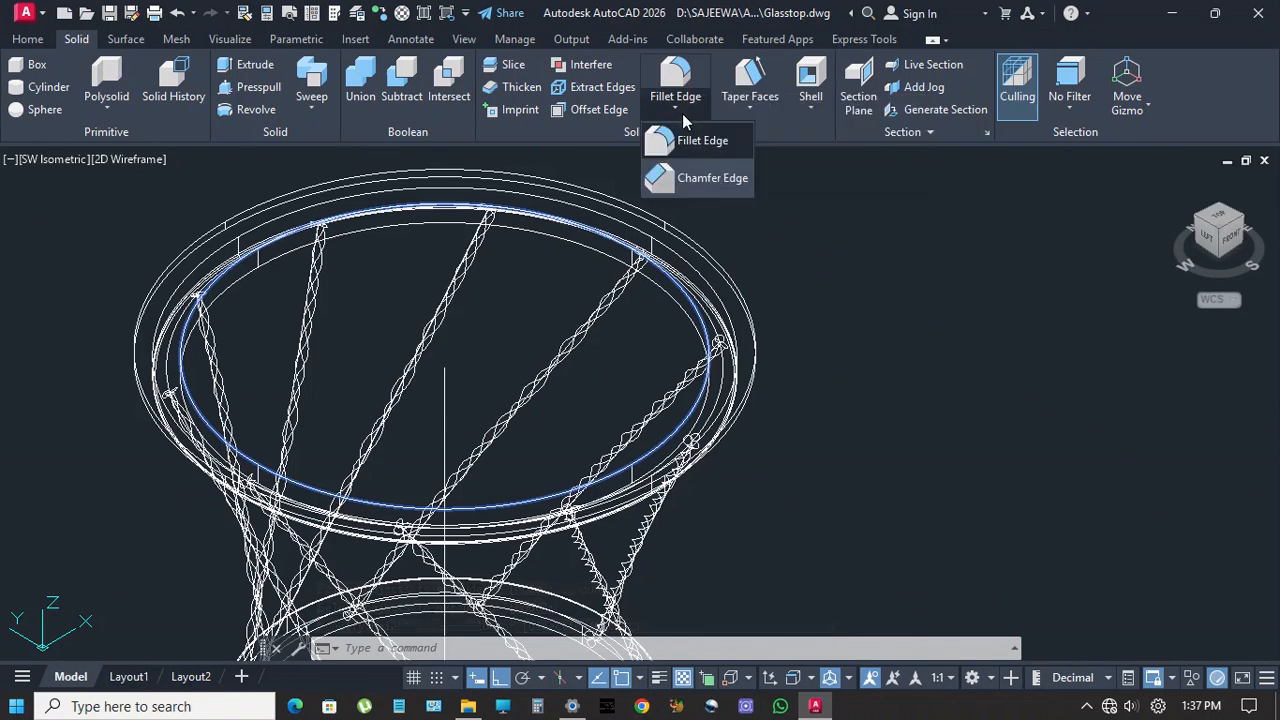
{"action": "left_click", "coordinate": [706, 180]}
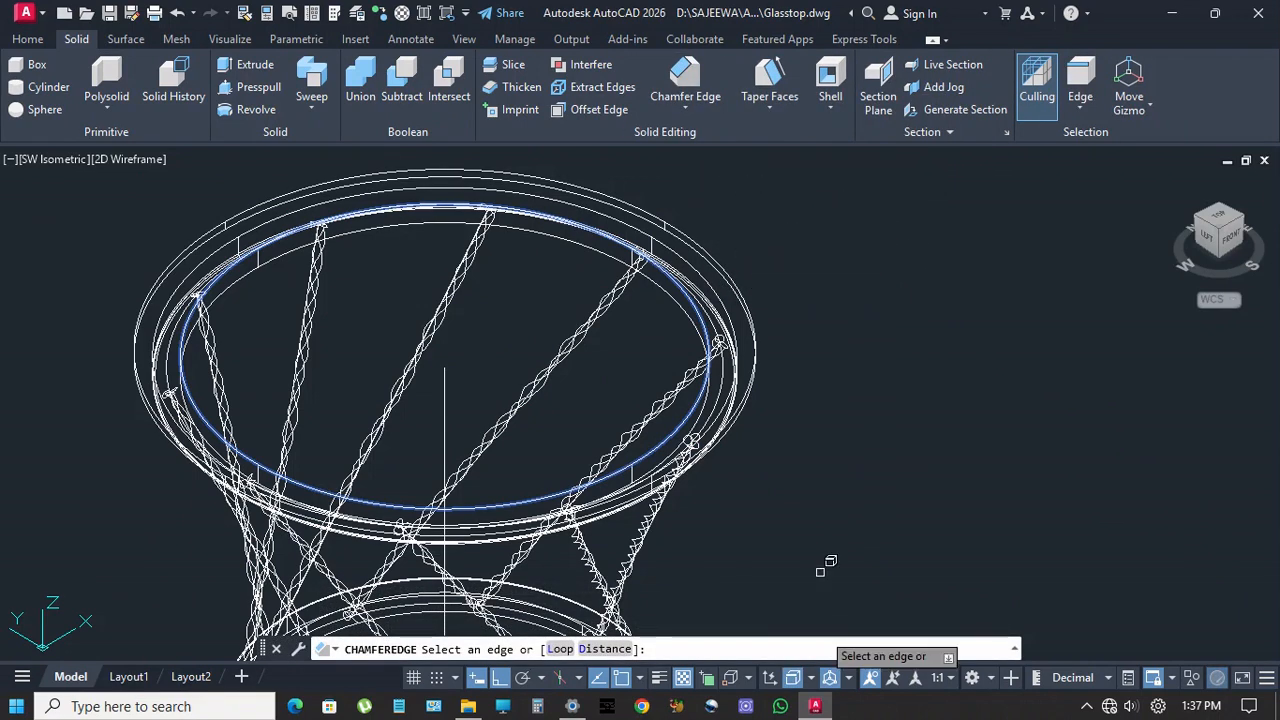
{"action": "type", "text": "d"}
{"action": "key", "text": "Return"}
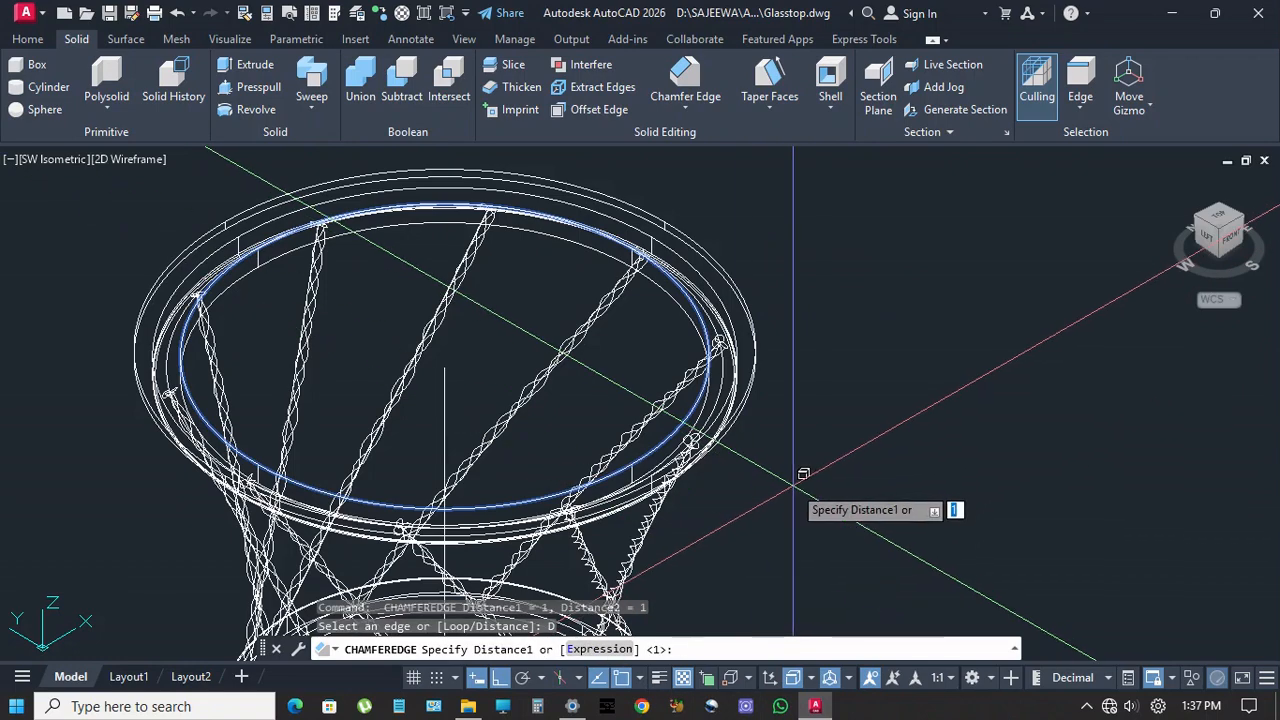
{"action": "key", "text": "Return"}
{"action": "key", "text": "Return"}
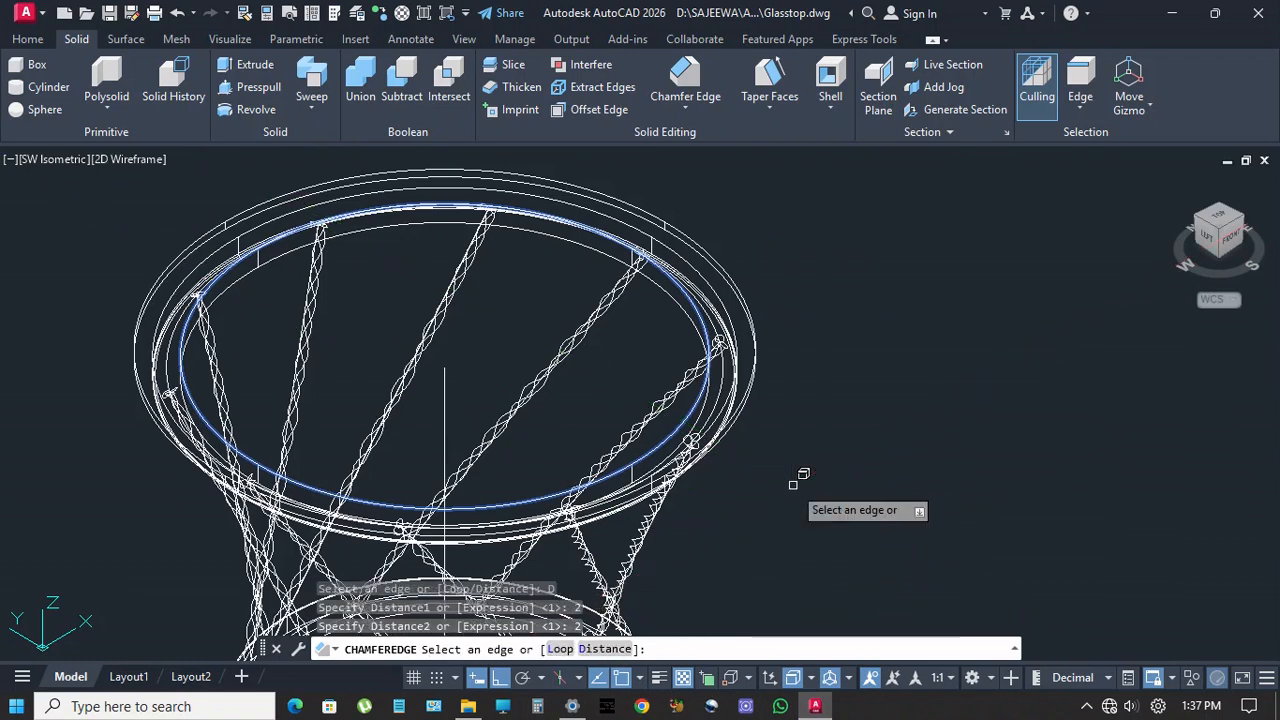
{"action": "scroll", "coordinate": [269, 227], "scroll_direction": "up", "scroll_amount": 4}
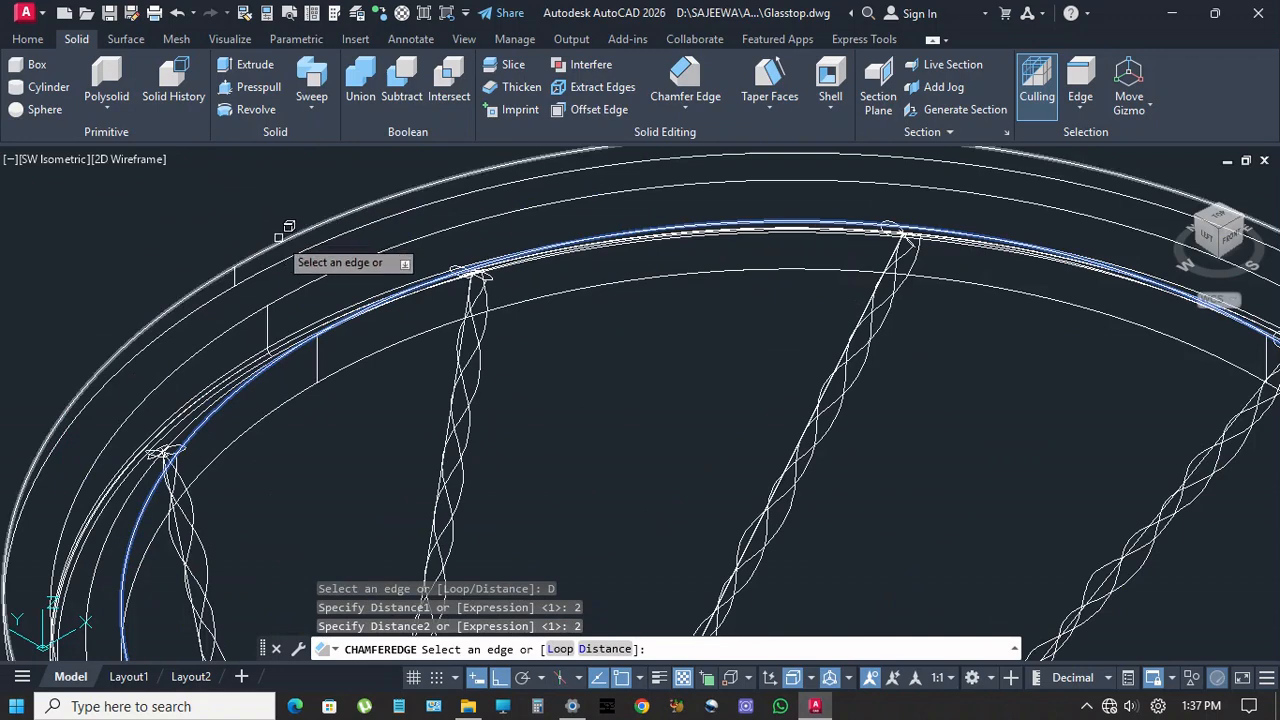
{"action": "left_click", "coordinate": [290, 232]}
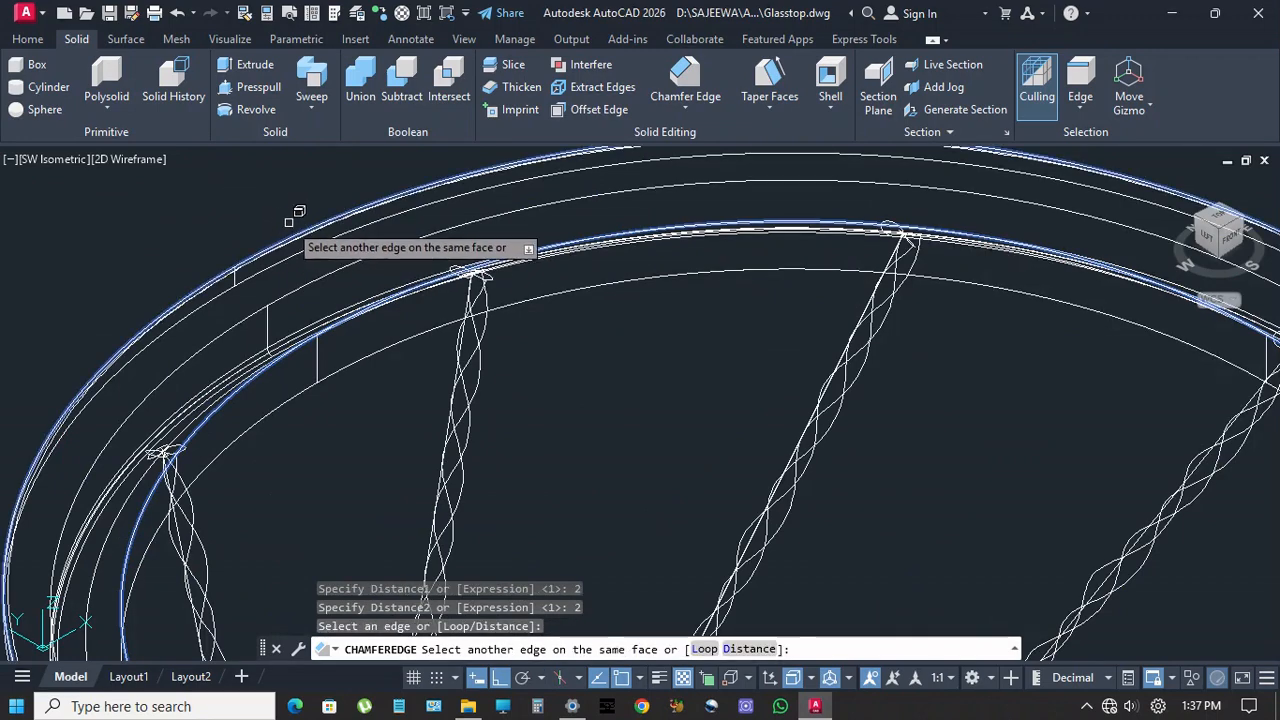
{"action": "right_click", "coordinate": [292, 224]}
{"action": "left_click", "coordinate": [330, 234]}
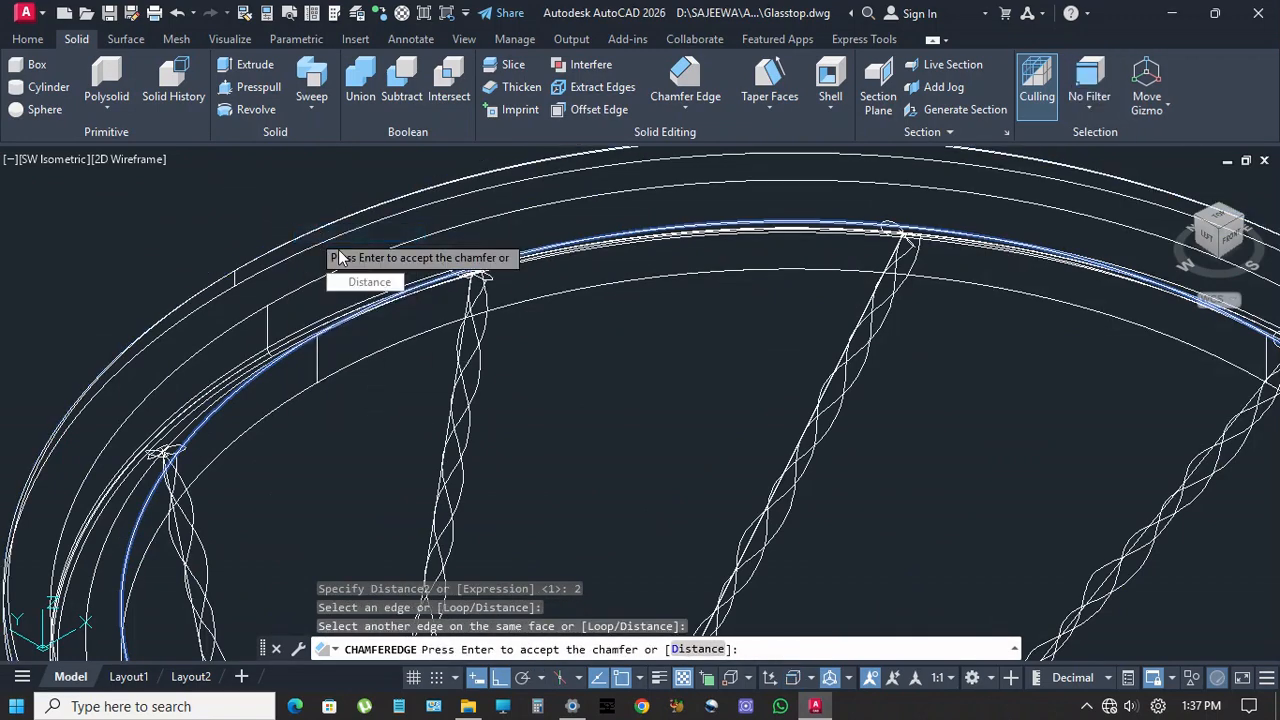
{"action": "key", "text": "Return"}
Move the base ring solid 15 mm straight down using Ortho
{"action": "scroll", "coordinate": [266, 244], "scroll_direction": "up", "scroll_amount": 3}
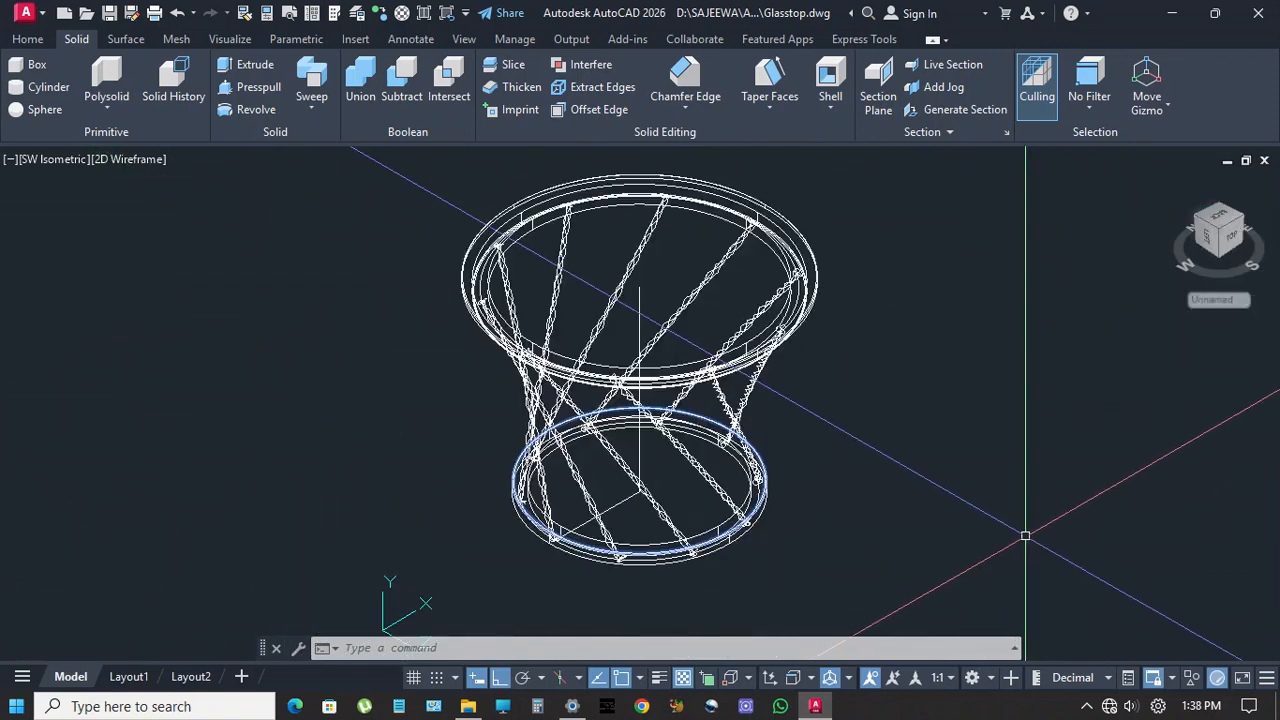
{"action": "key", "text": "Return"}
{"action": "scroll", "coordinate": [797, 537], "scroll_direction": "up", "scroll_amount": 3}
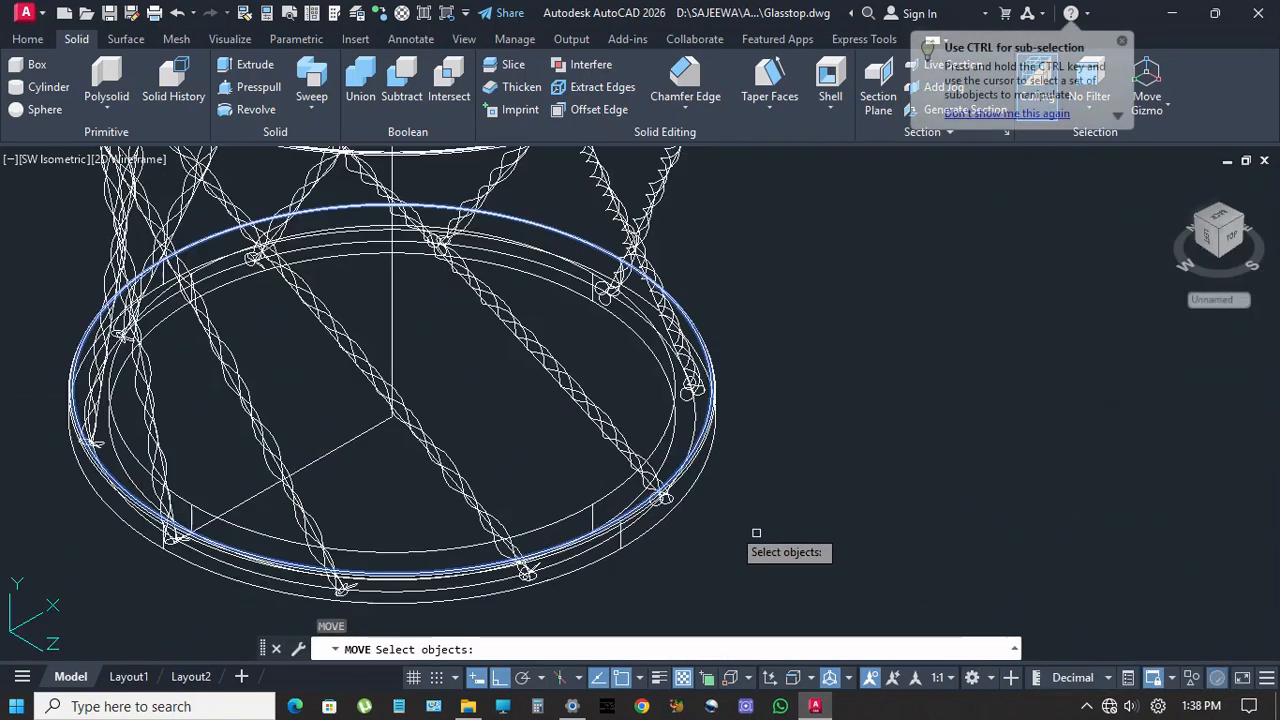
{"action": "left_click", "coordinate": [690, 490]}
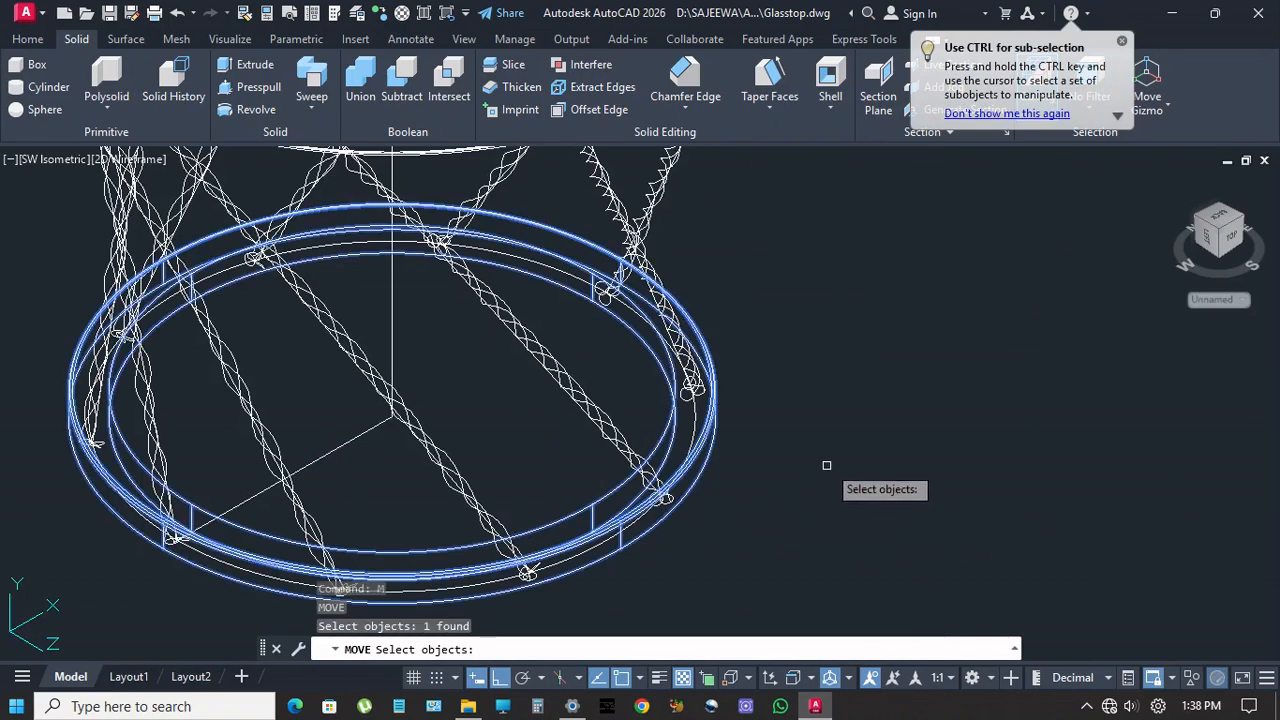
{"action": "key", "text": "Return"}
{"action": "left_click", "coordinate": [872, 422]}
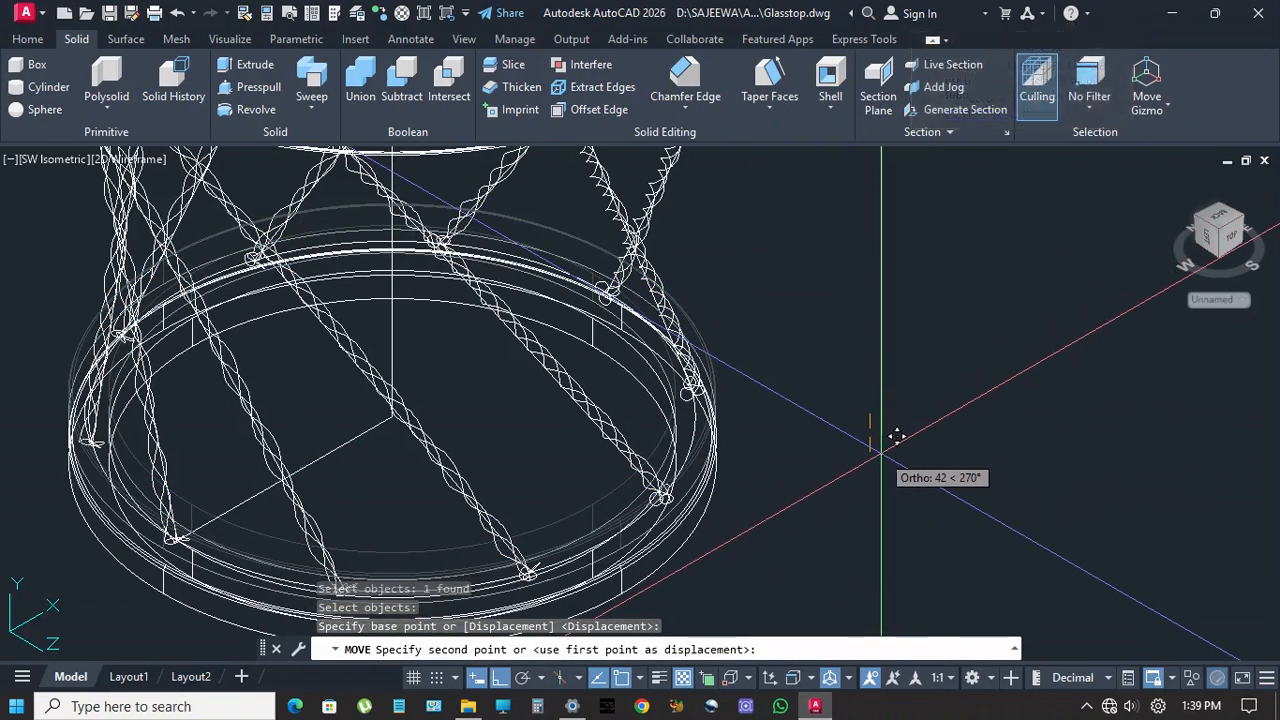
{"action": "type", "text": "15"}
{"action": "key", "text": "Return"}
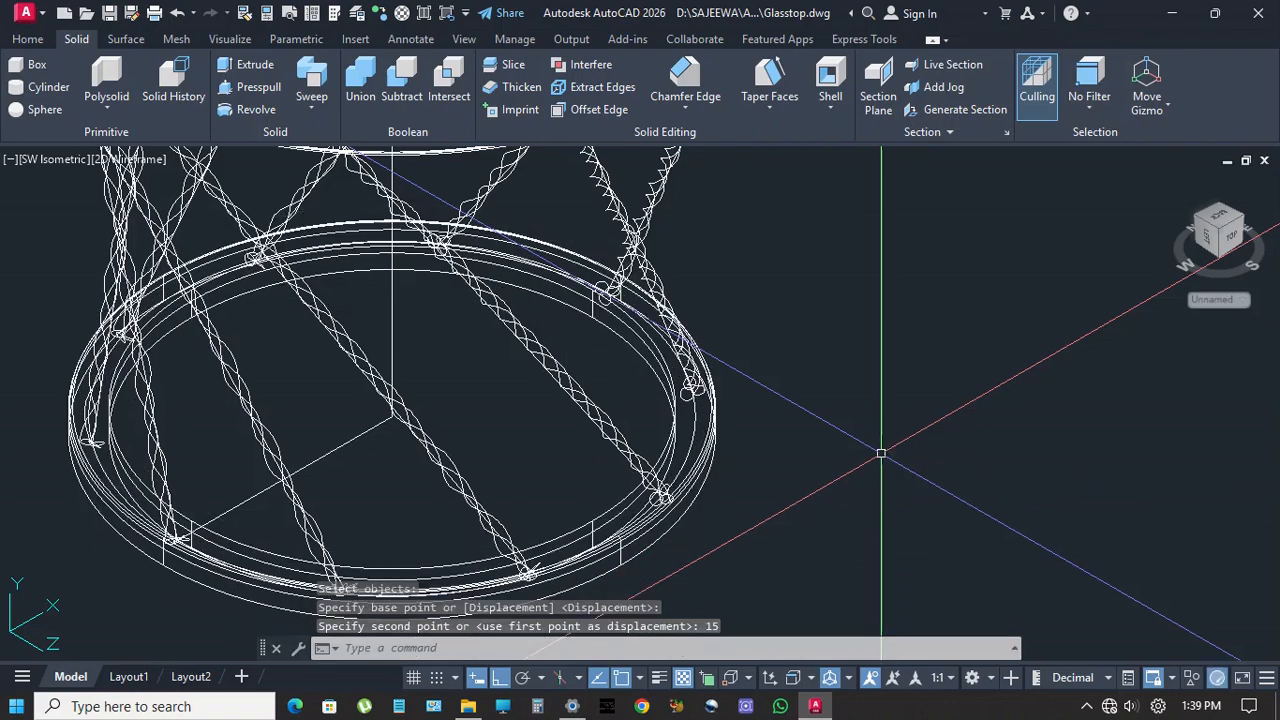
Delete the vertical centre line running between the base and the tabletop
{"action": "scroll", "coordinate": [797, 562], "scroll_direction": "down", "scroll_amount": 2}
{"action": "left_click", "coordinate": [637, 346]}
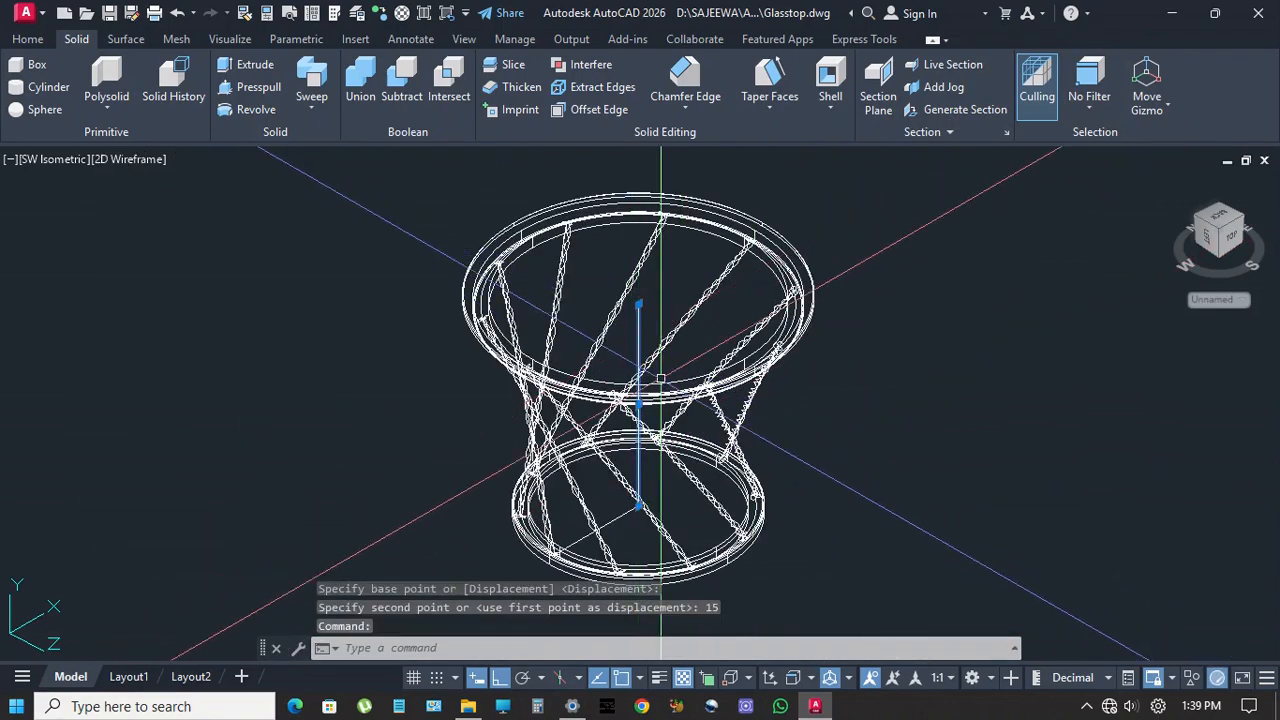
{"action": "key", "text": "Delete"}
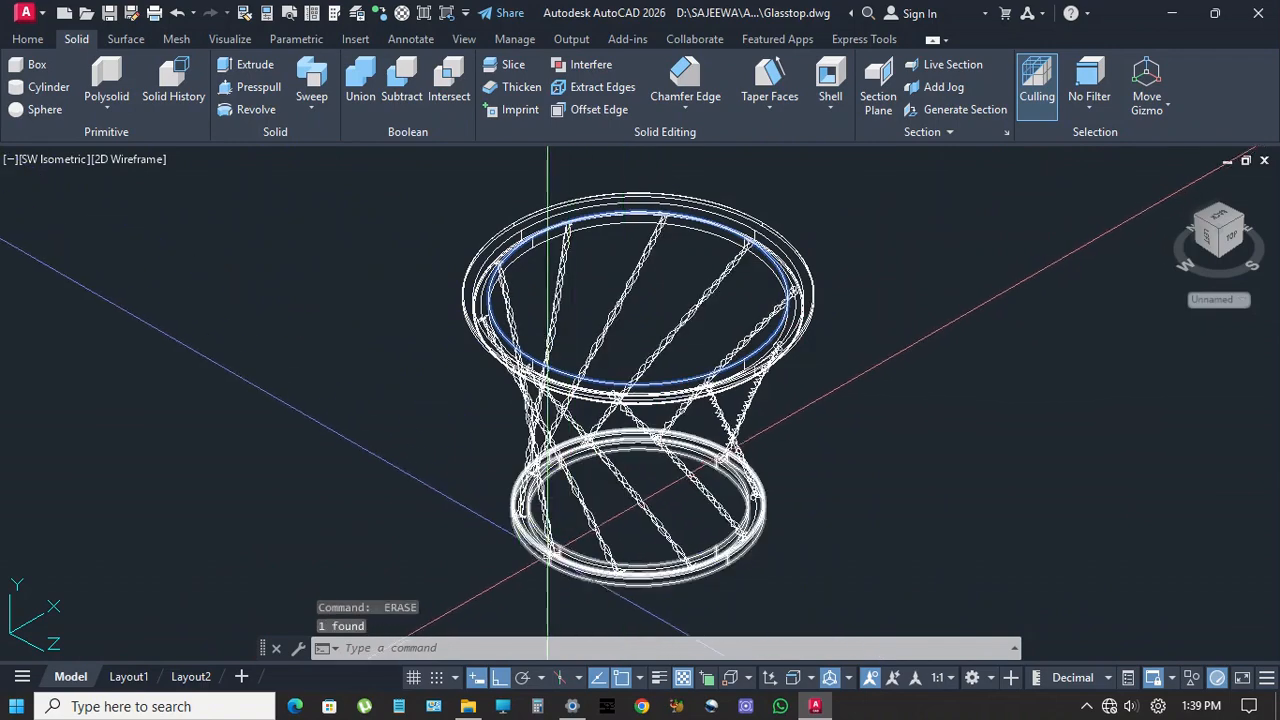
Display the table model in the Shaded visual style
{"action": "left_click", "coordinate": [133, 159]}
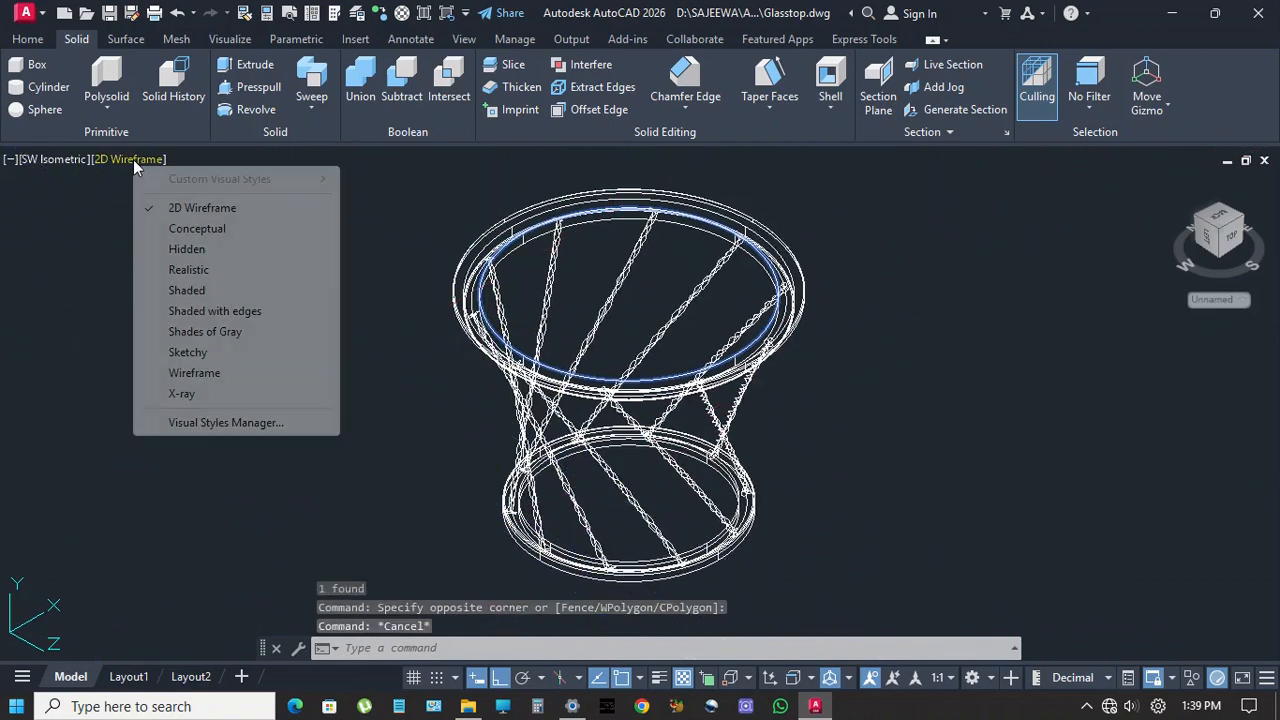
{"action": "left_click", "coordinate": [188, 290]}
{"action": "middle_click_drag", "start_coordinate": [829, 400], "coordinate": [614, 389], "text": "shift"}
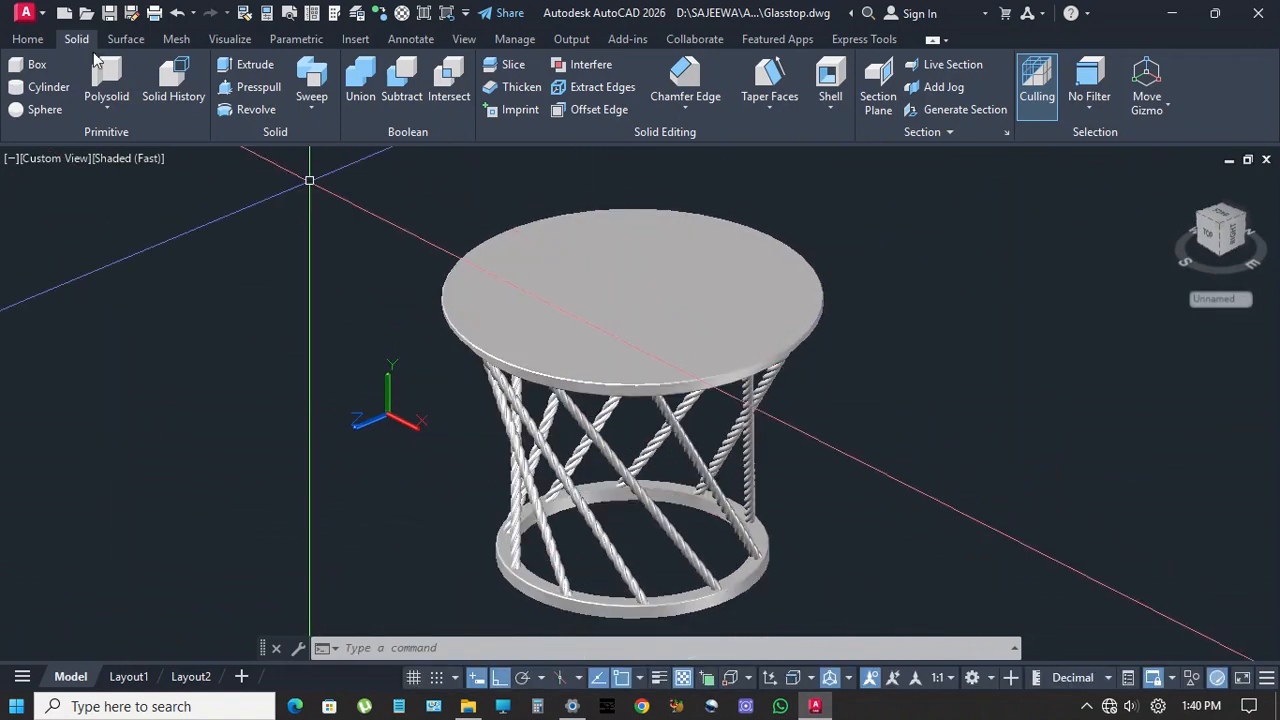
{"action": "left_click", "coordinate": [40, 39]}
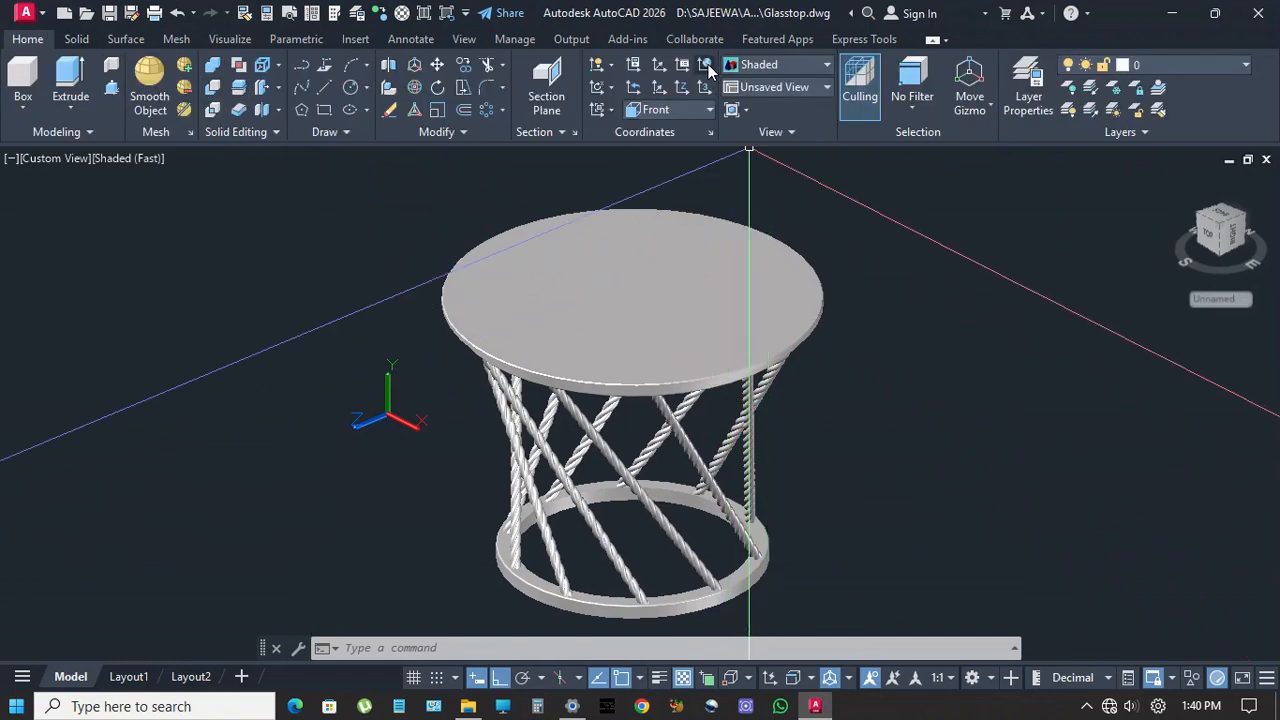
Restore the World coordinate system and show the table in the SW Isometric view
{"action": "left_click", "coordinate": [706, 65]}
{"action": "middle_click_drag", "start_coordinate": [851, 360], "coordinate": [808, 355]}
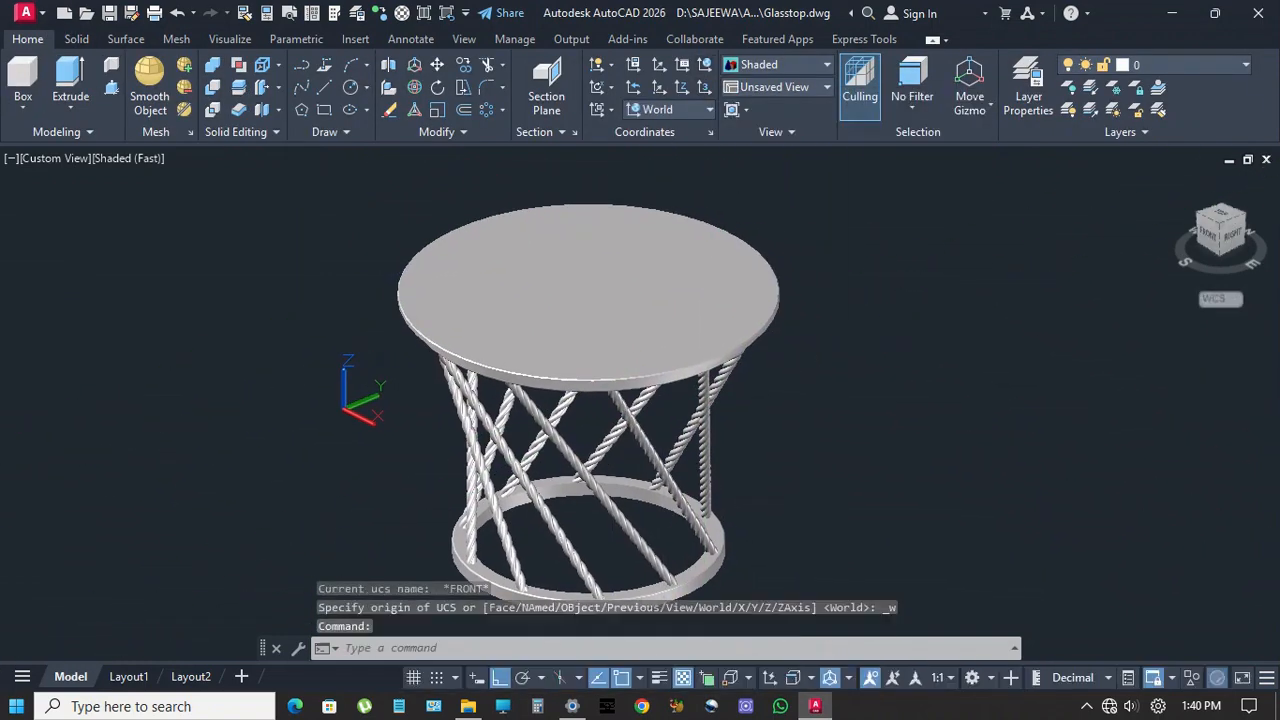
{"action": "left_click", "coordinate": [54, 160]}
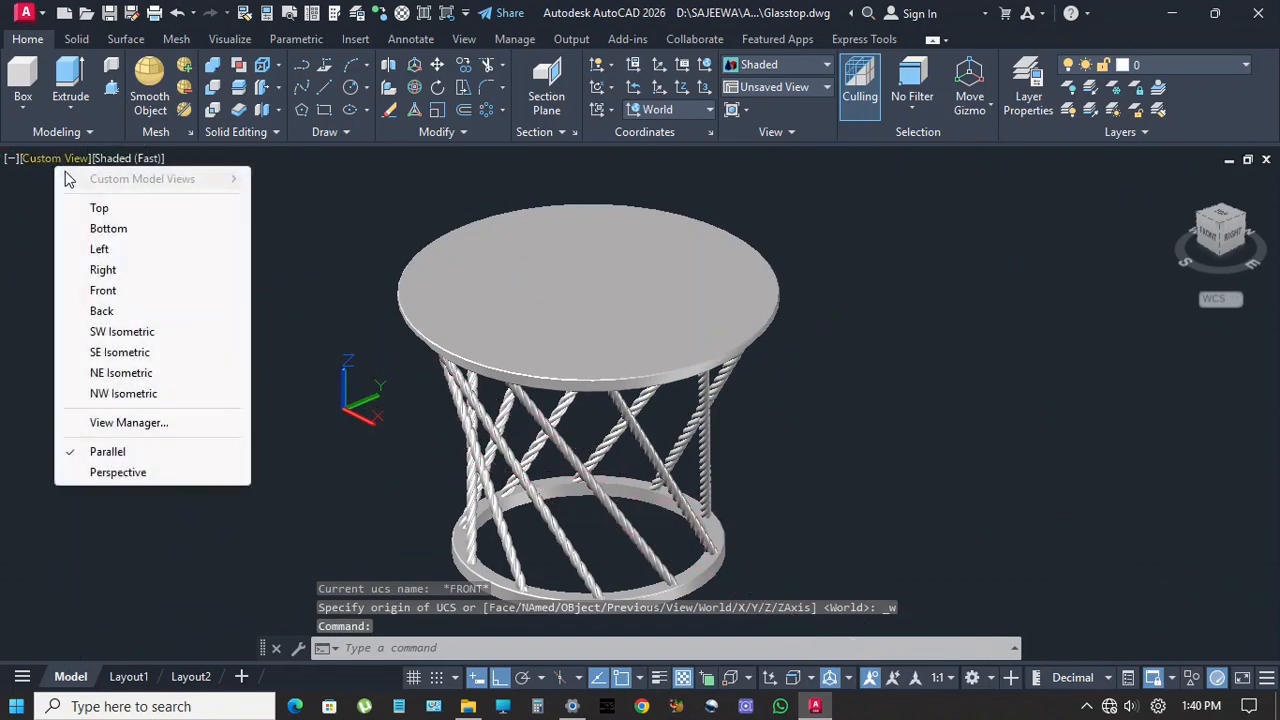
{"action": "left_click", "coordinate": [139, 334]}
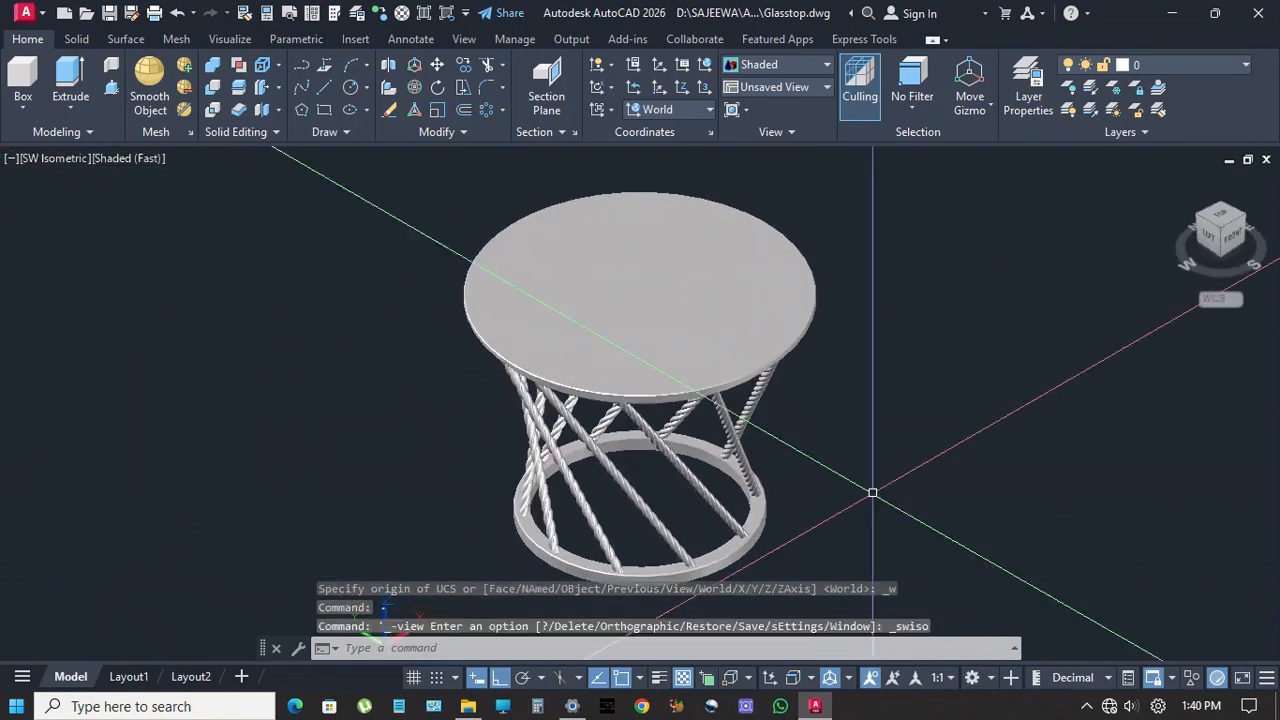
Display the model in 2D Wireframe and explode the polar array of ten rope legs
{"action": "left_click", "coordinate": [126, 162]}
{"action": "left_click", "coordinate": [200, 207]}
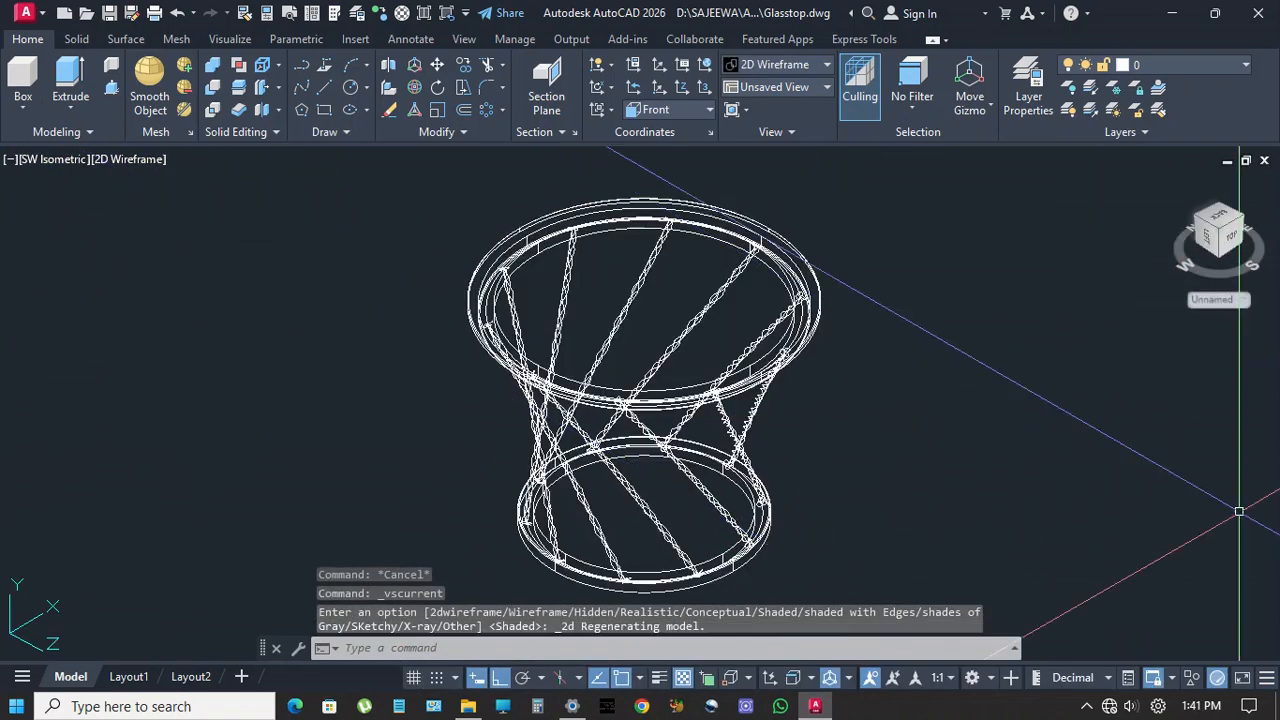
{"action": "left_click", "coordinate": [744, 450]}
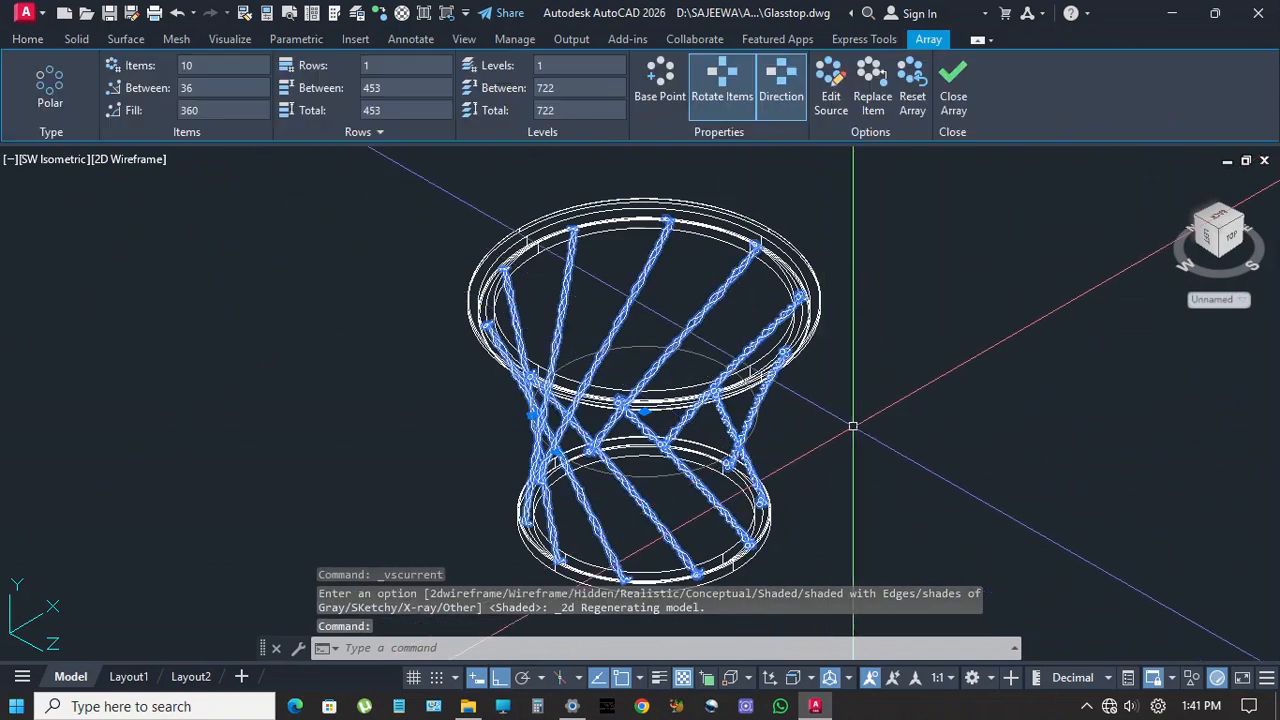
{"action": "key", "text": "Return"}
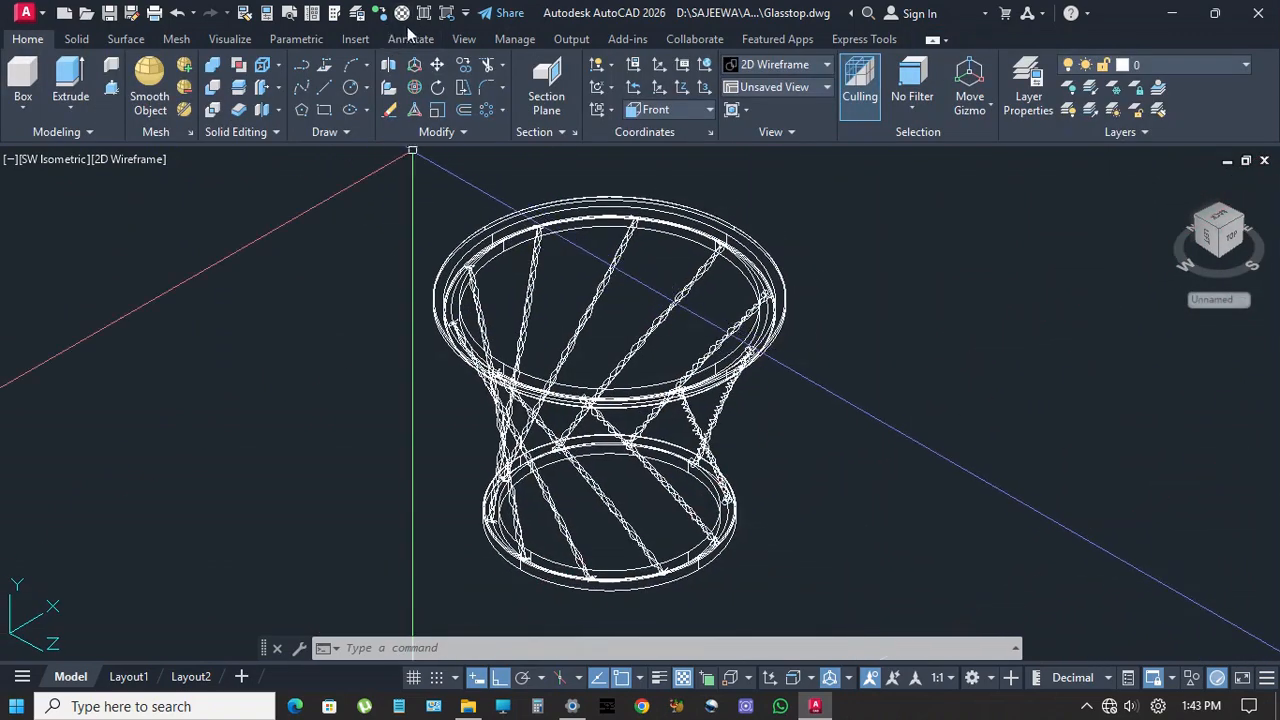
Add the Blue Reflective glazing material from the Autodesk library's Glass category to the document materials
{"action": "left_click", "coordinate": [402, 14]}
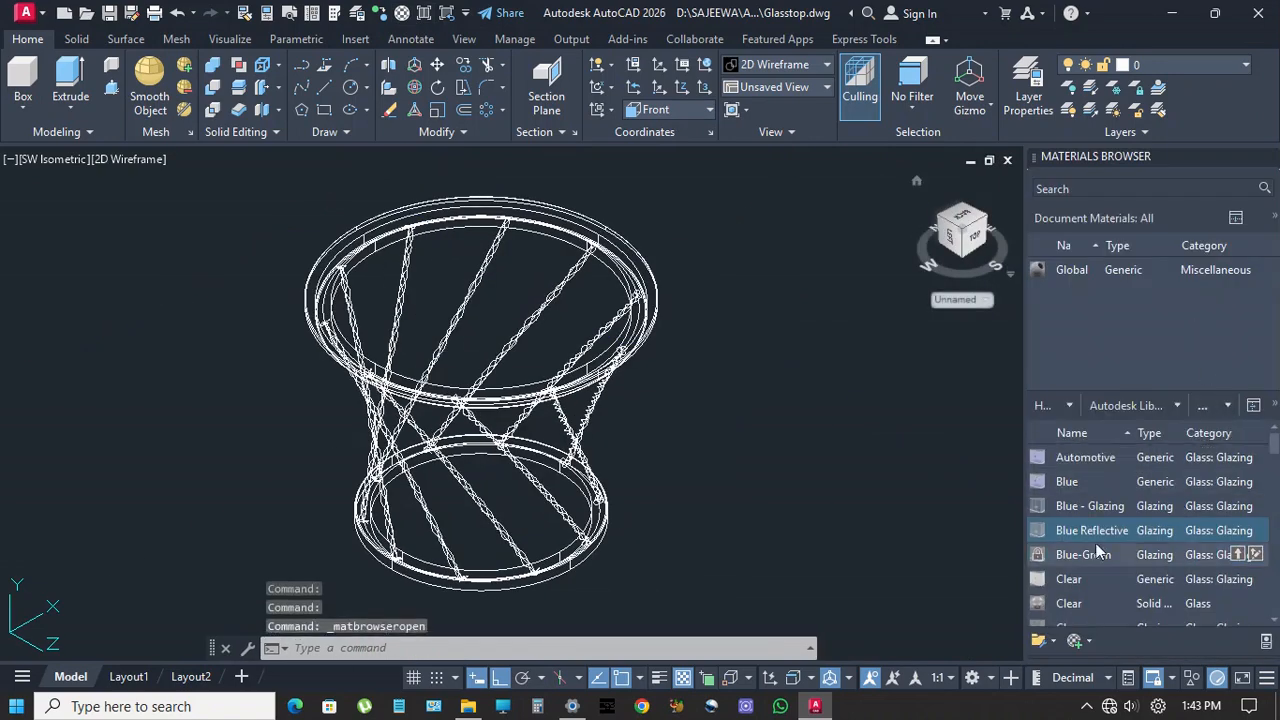
{"action": "left_click", "coordinate": [1176, 406]}
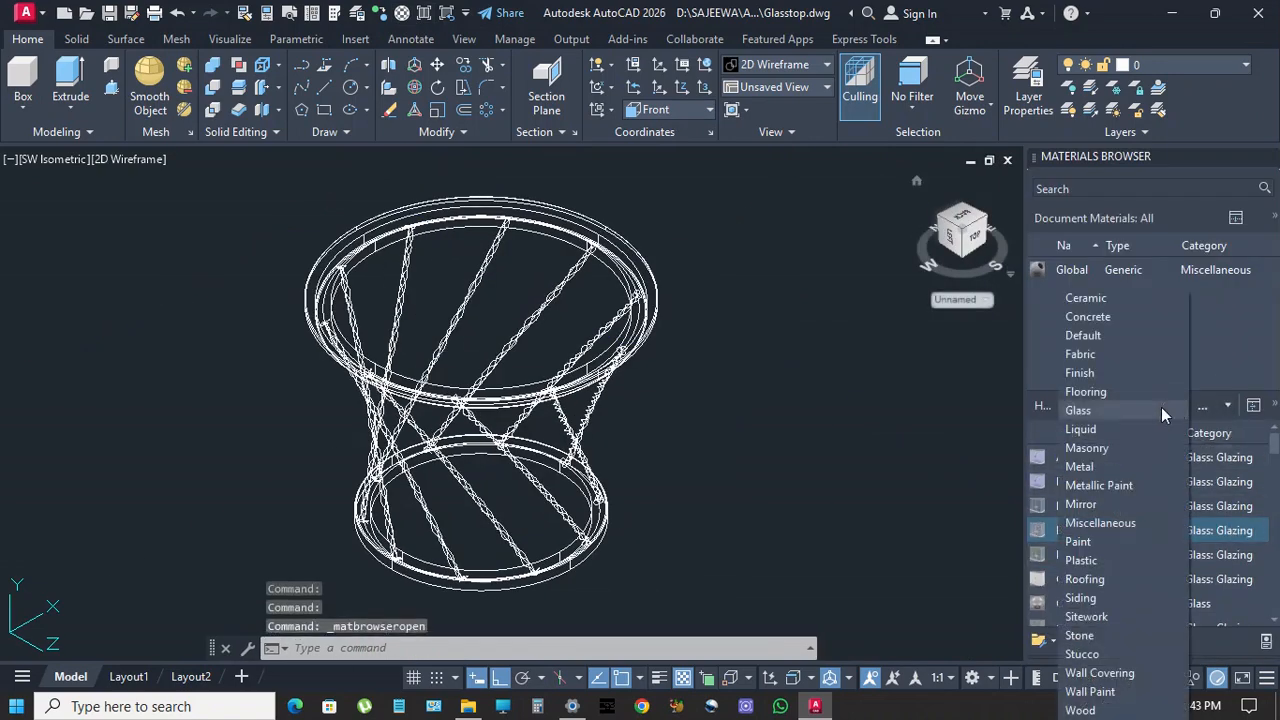
{"action": "left_click", "coordinate": [1086, 411]}
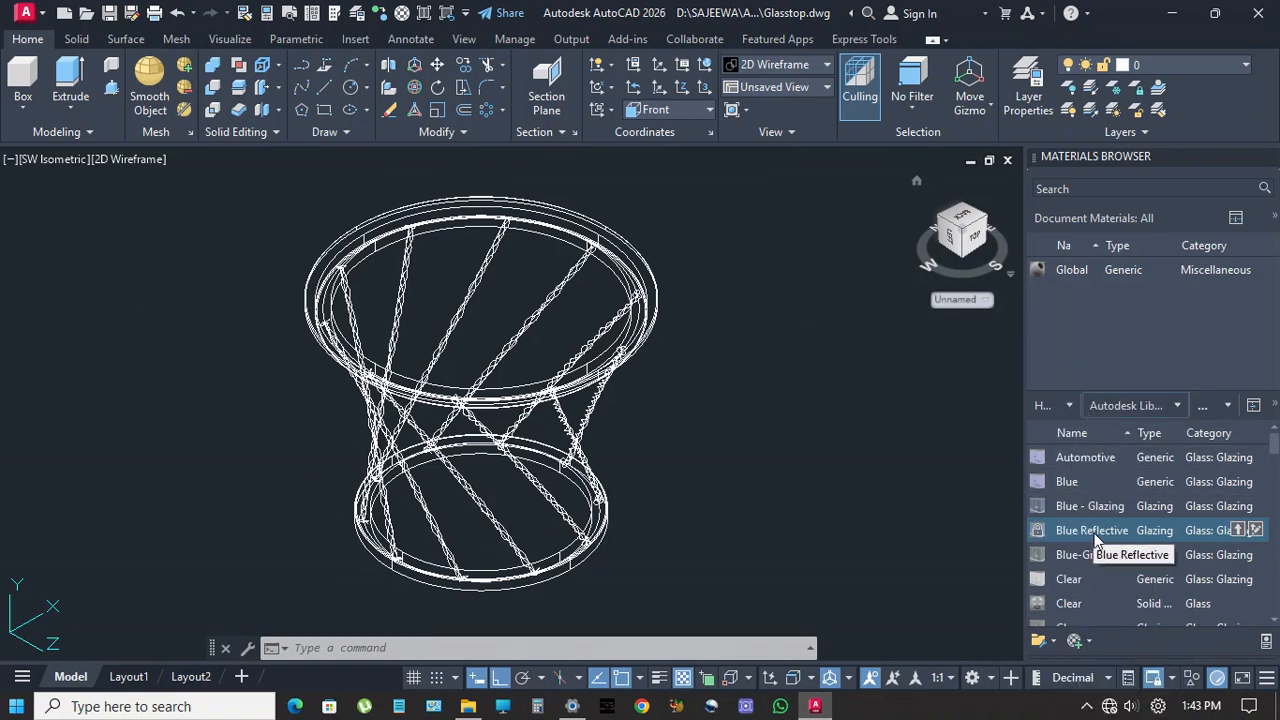
{"action": "left_click_drag", "start_coordinate": [1106, 515], "coordinate": [1067, 312]}
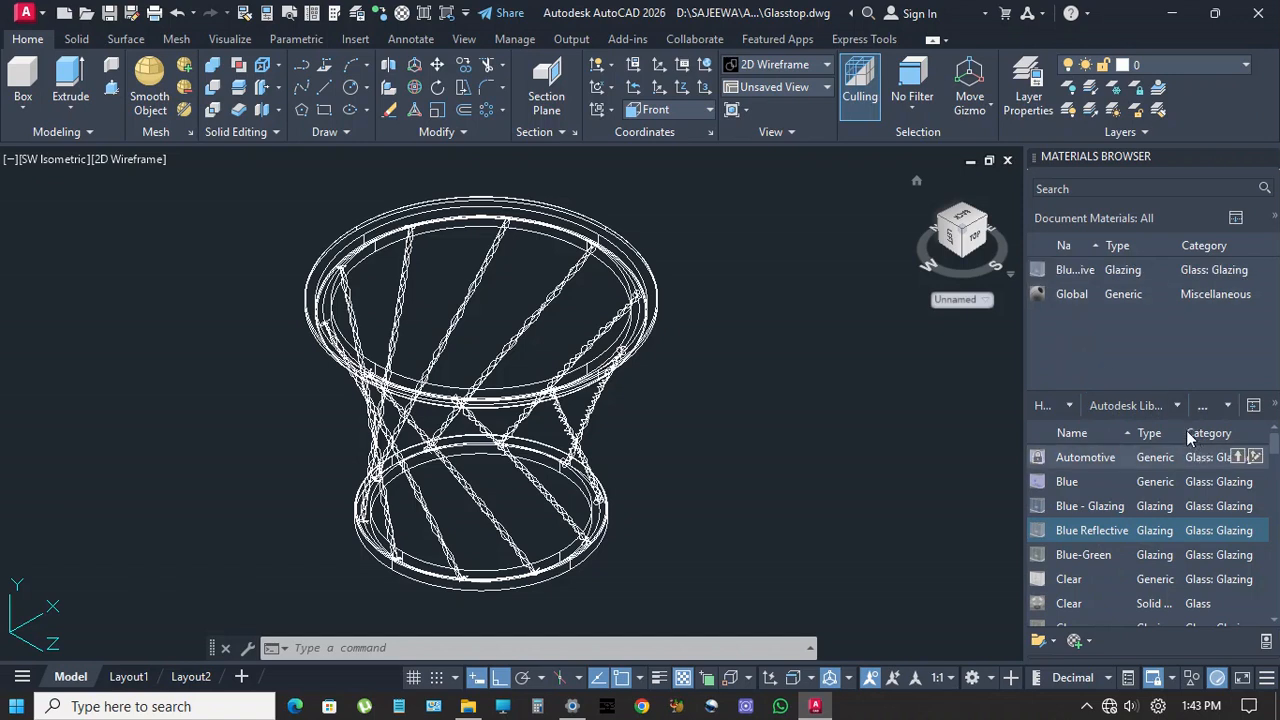
Add the Fine Polished - White marble from the library's Stone category to the document materials
{"action": "left_click", "coordinate": [1176, 405]}
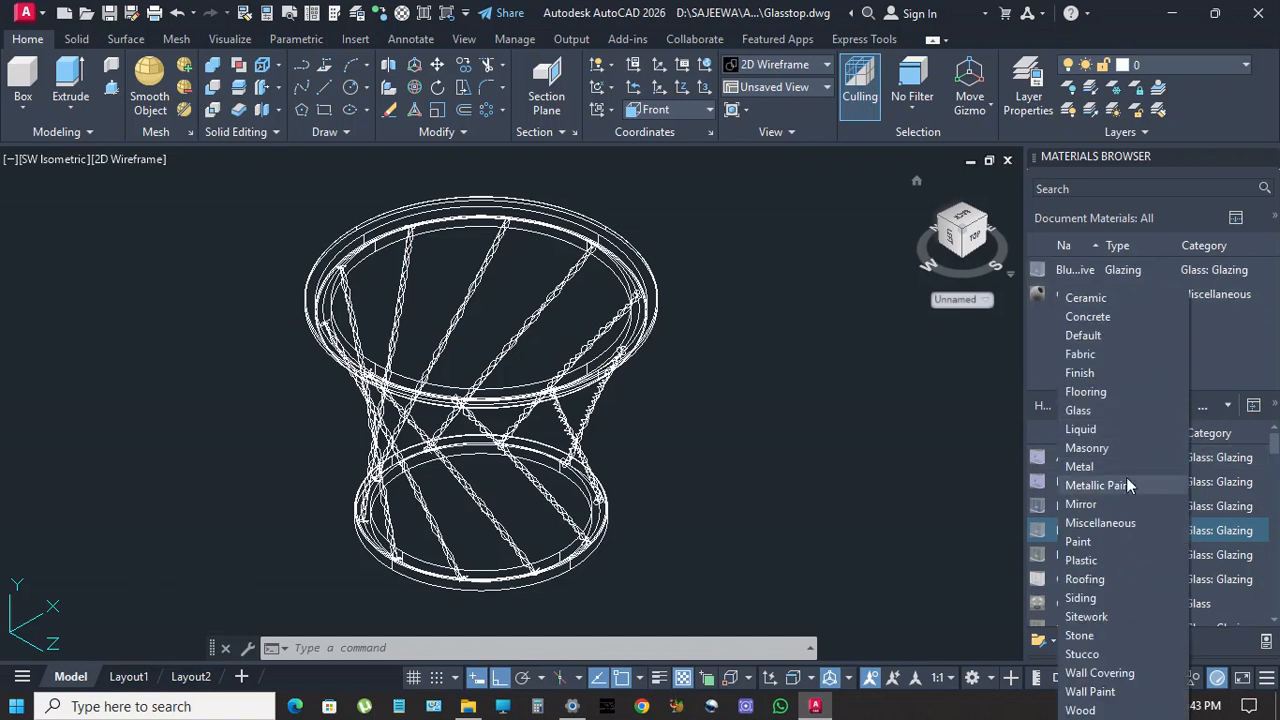
{"action": "left_click", "coordinate": [1080, 635]}
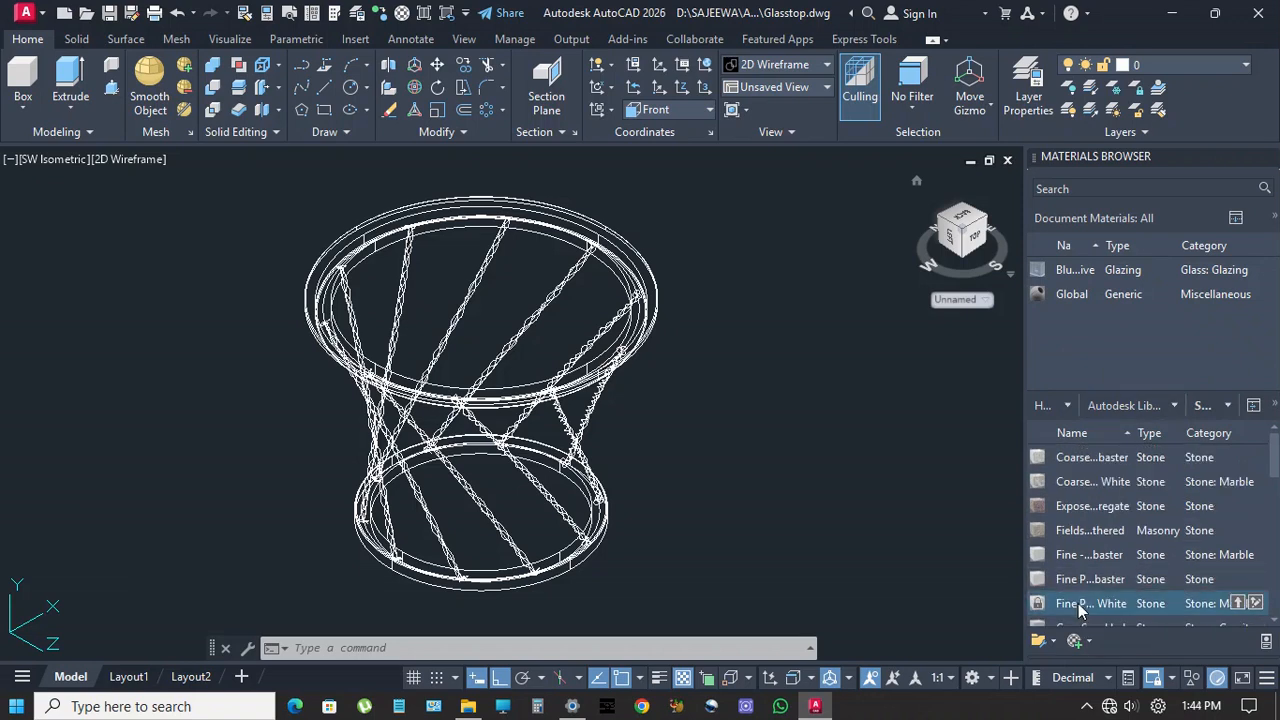
{"action": "left_click_drag", "start_coordinate": [1080, 610], "coordinate": [1095, 420]}
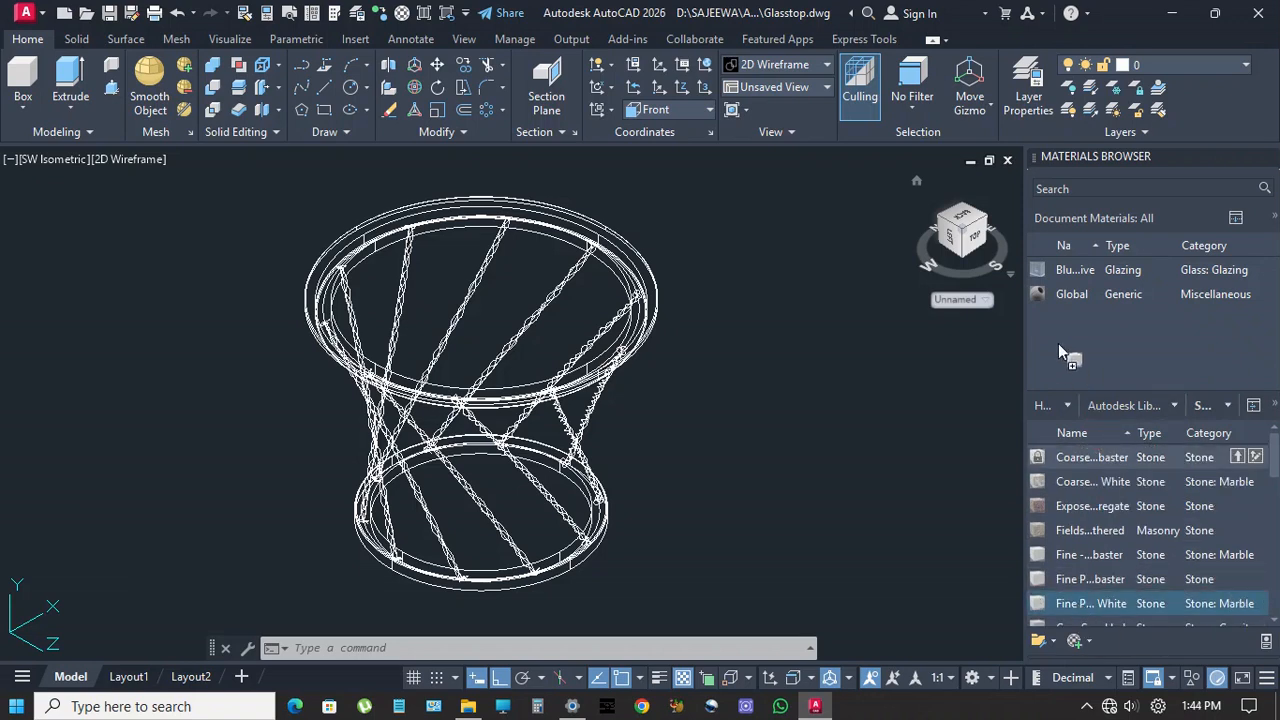
{"action": "left_click_drag", "start_coordinate": [1059, 345], "coordinate": [1120, 372]}
Add the Stainless - Polished steel from the library's Metal category to the document materials
{"action": "left_click", "coordinate": [1173, 408]}
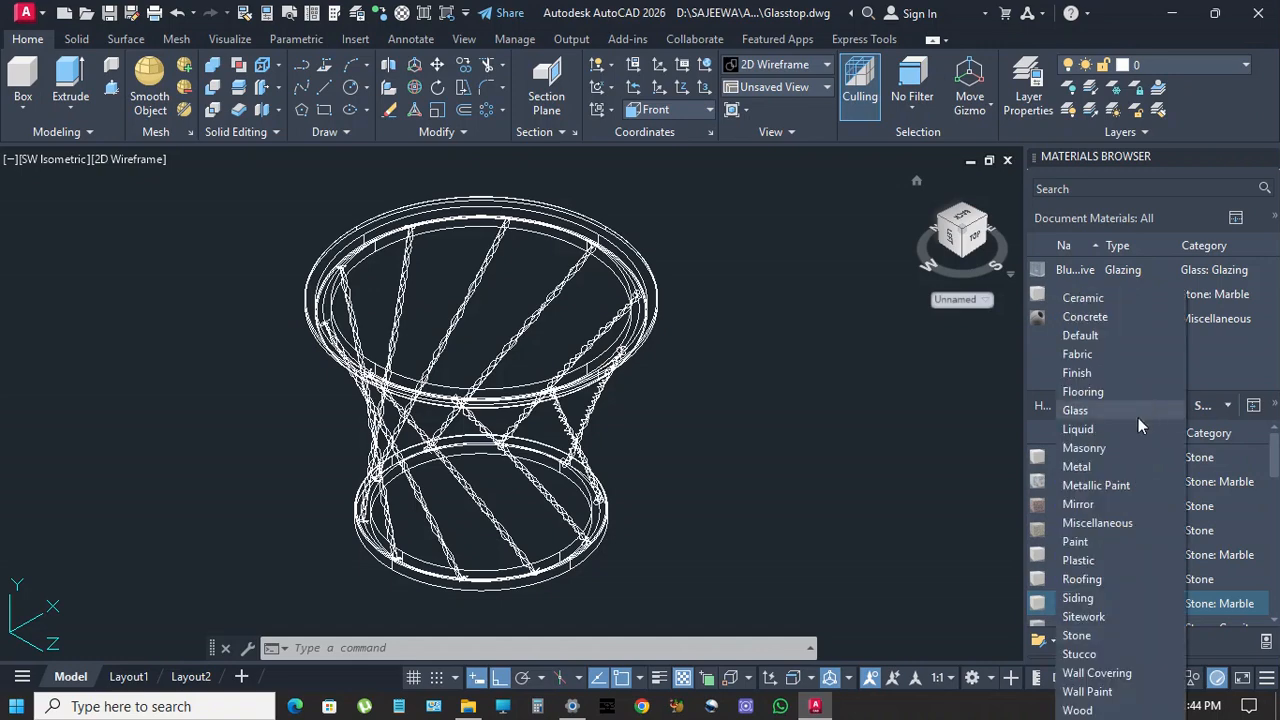
{"action": "left_click", "coordinate": [1148, 446]}
{"action": "scroll", "coordinate": [1100, 470], "scroll_direction": "down", "scroll_amount": 10}
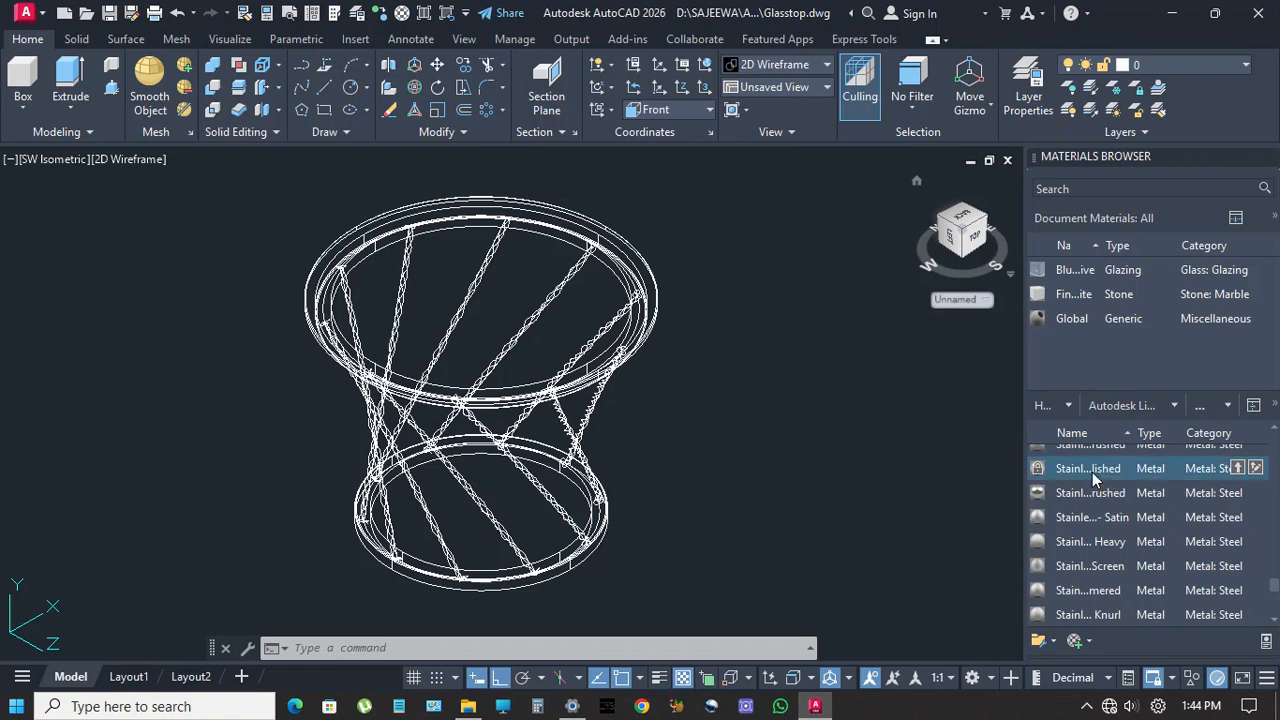
{"action": "left_click_drag", "start_coordinate": [1092, 472], "coordinate": [1086, 347]}
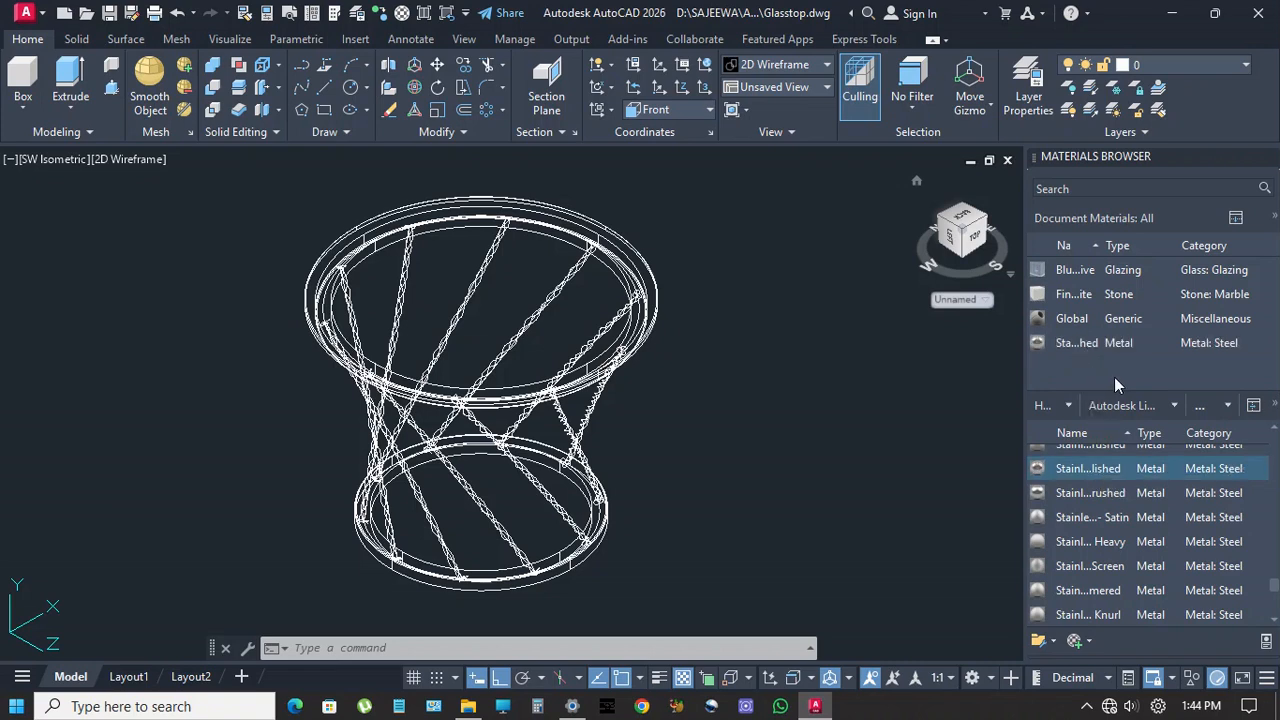
Set the Fine Polished - White stone texture's sample size to 450 wide and 450 high, and close its editors
{"action": "left_click", "coordinate": [1084, 296]}
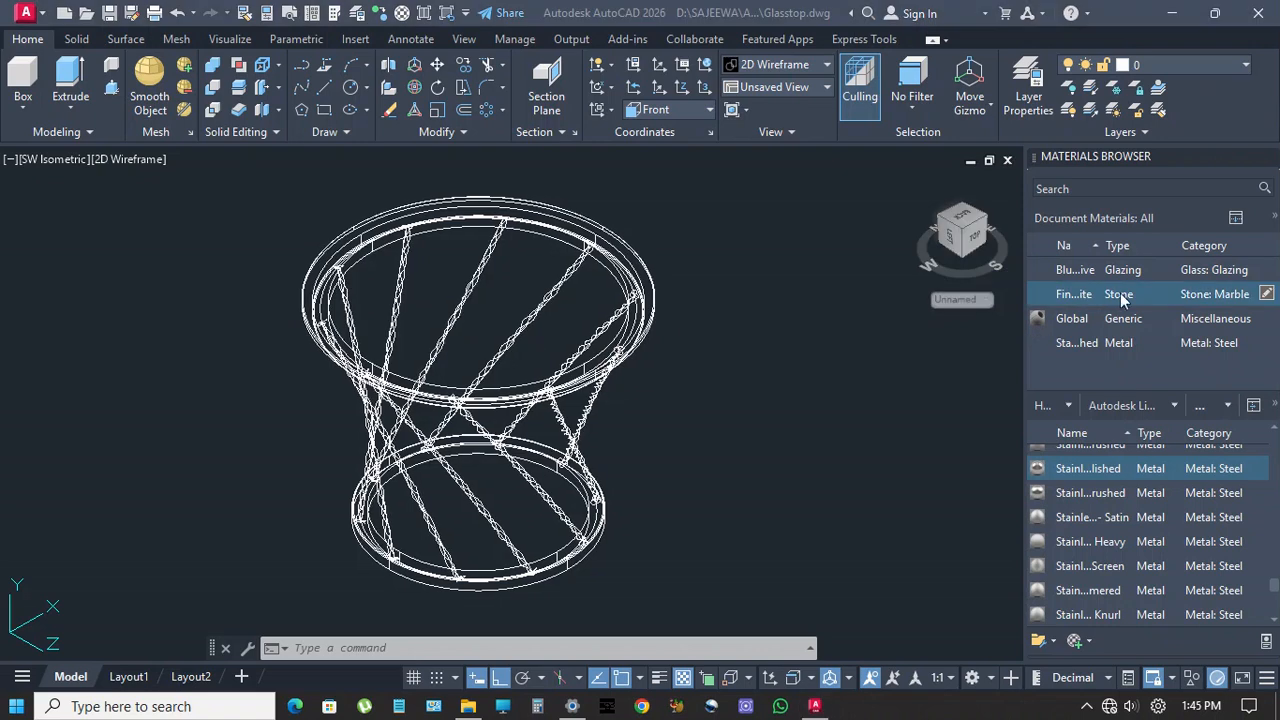
{"action": "left_click", "coordinate": [1264, 294]}
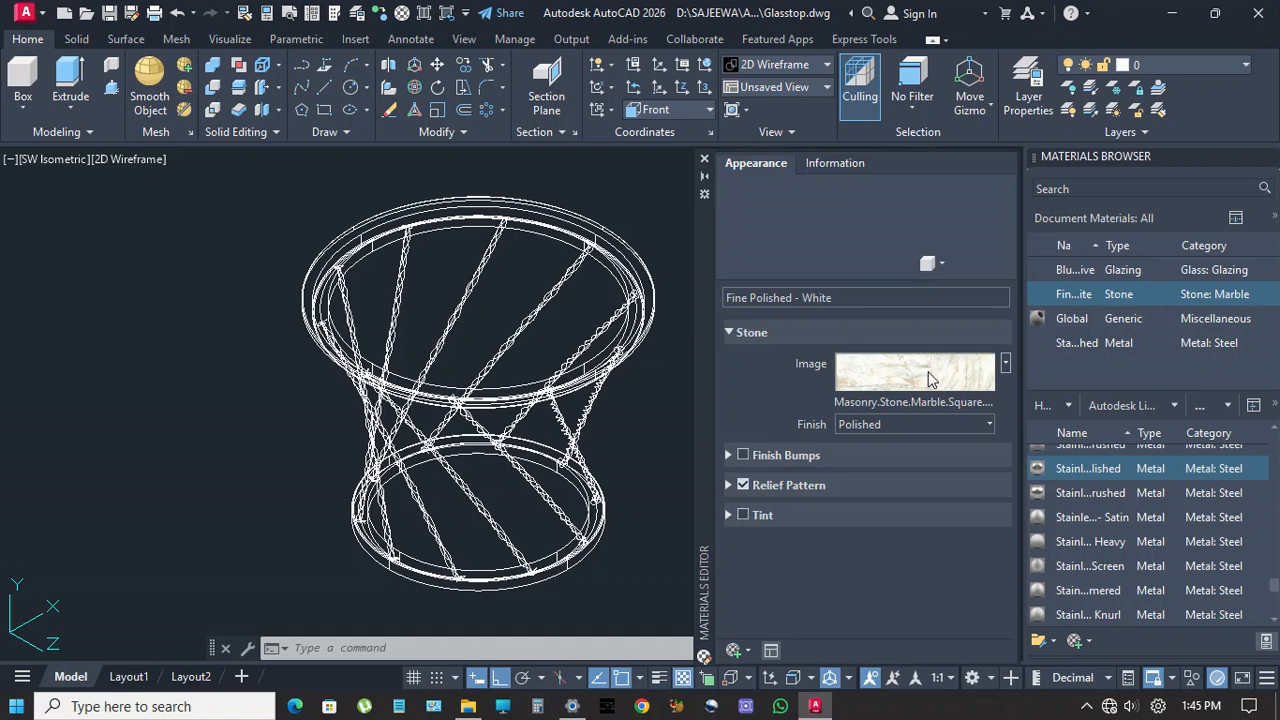
{"action": "left_click", "coordinate": [930, 374]}
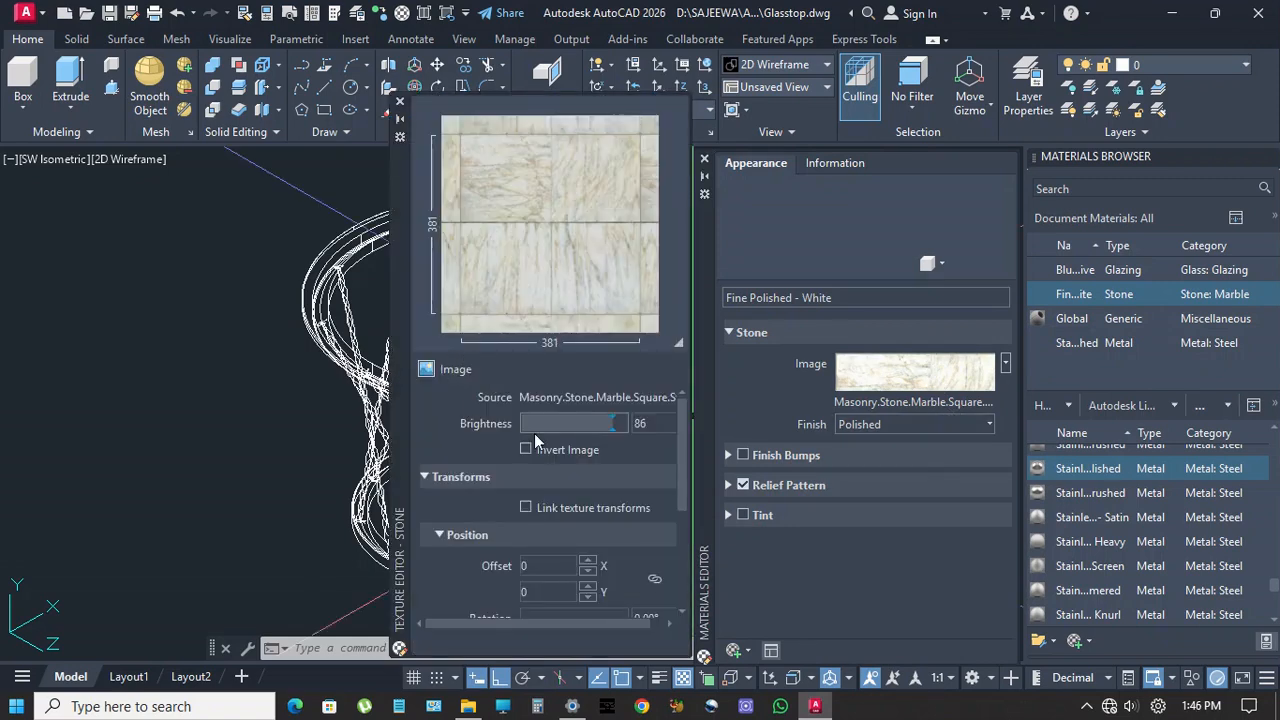
{"action": "scroll", "coordinate": [560, 520], "scroll_direction": "down", "scroll_amount": 4}
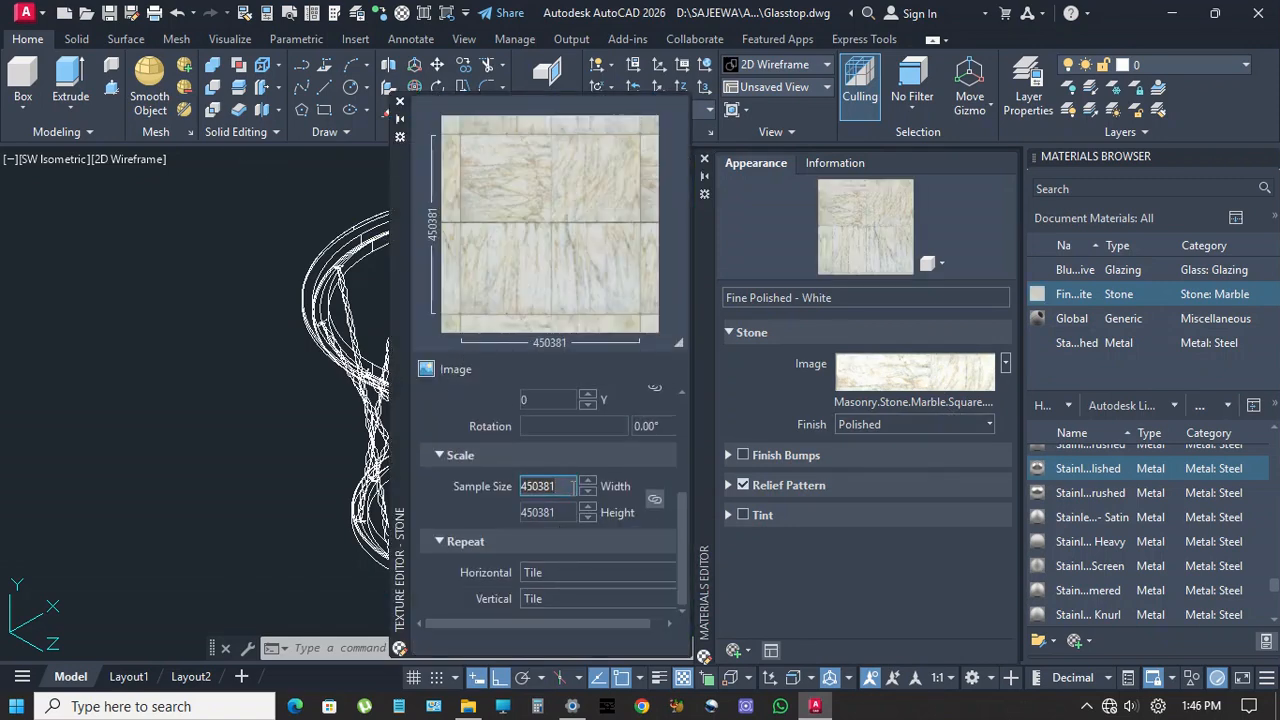
{"action": "key", "text": "BackSpace"}
{"action": "key", "text": "BackSpace"}
{"action": "key", "text": "BackSpace"}
{"action": "key", "text": "BackSpace"}
{"action": "key", "text": "BackSpace"}
{"action": "key", "text": "BackSpace"}
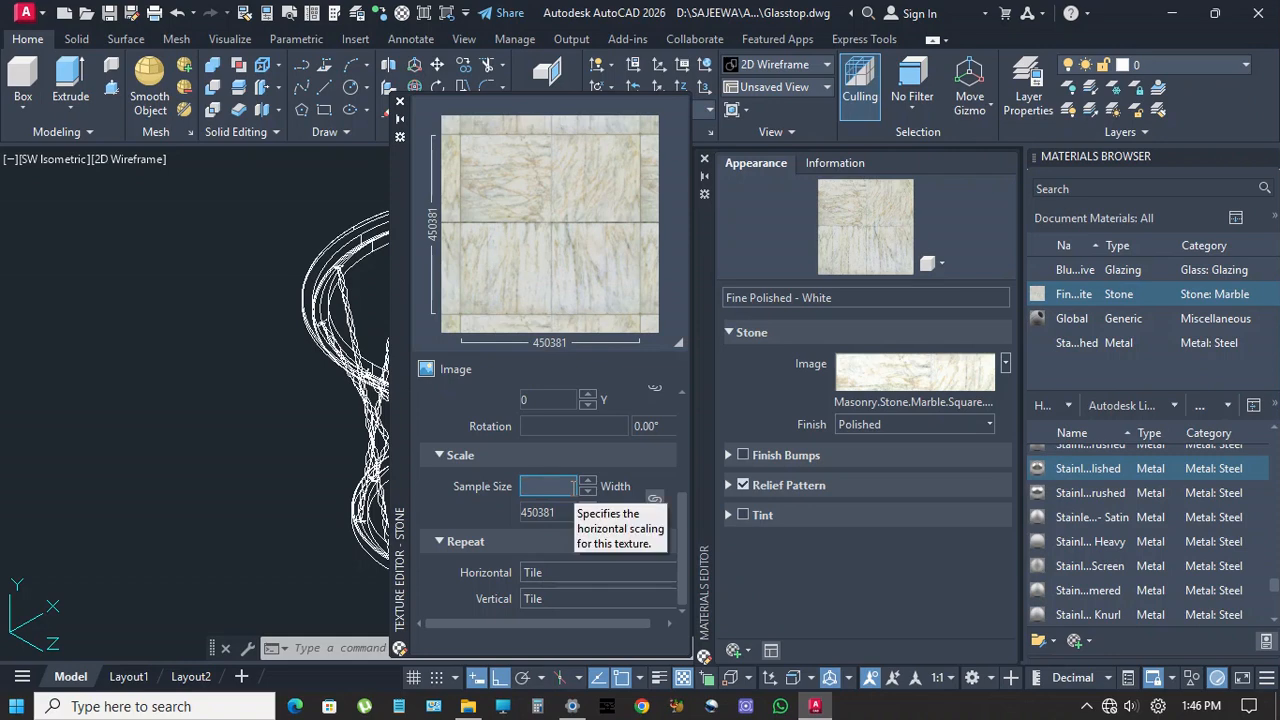
{"action": "key", "text": "Return"}
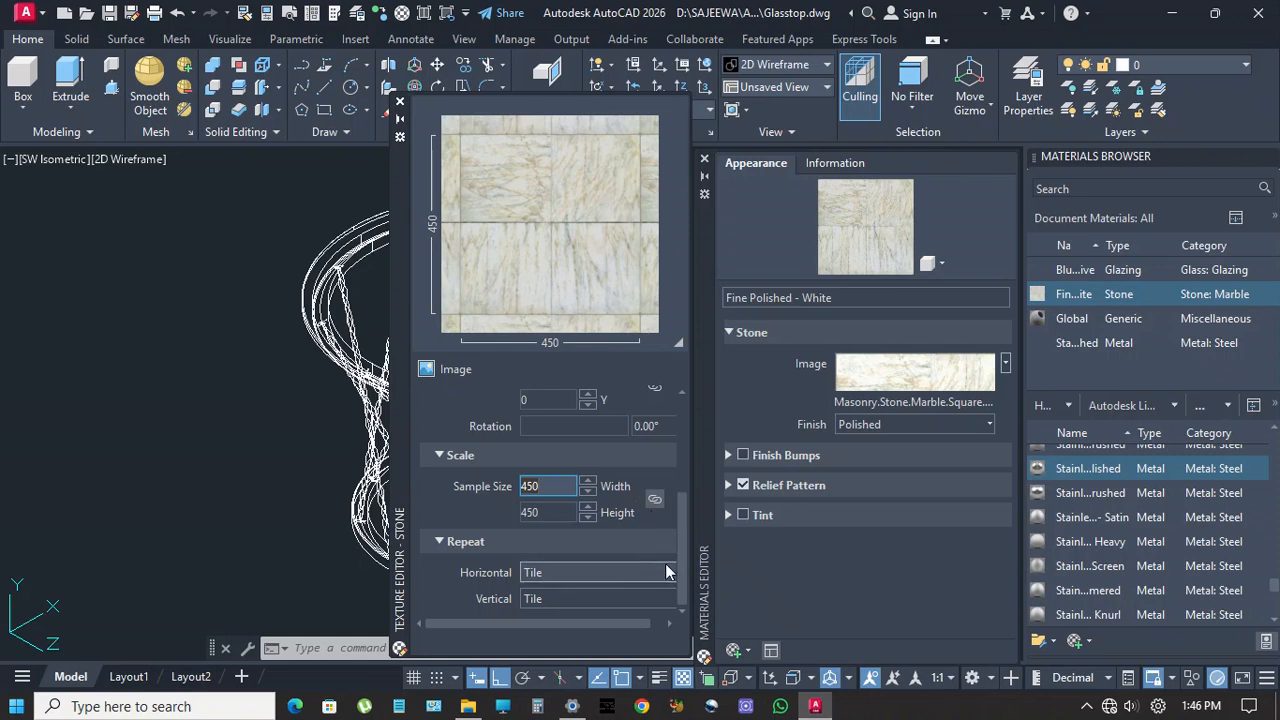
{"action": "left_click_drag", "start_coordinate": [684, 557], "coordinate": [692, 513]}
{"action": "left_click", "coordinate": [398, 104]}
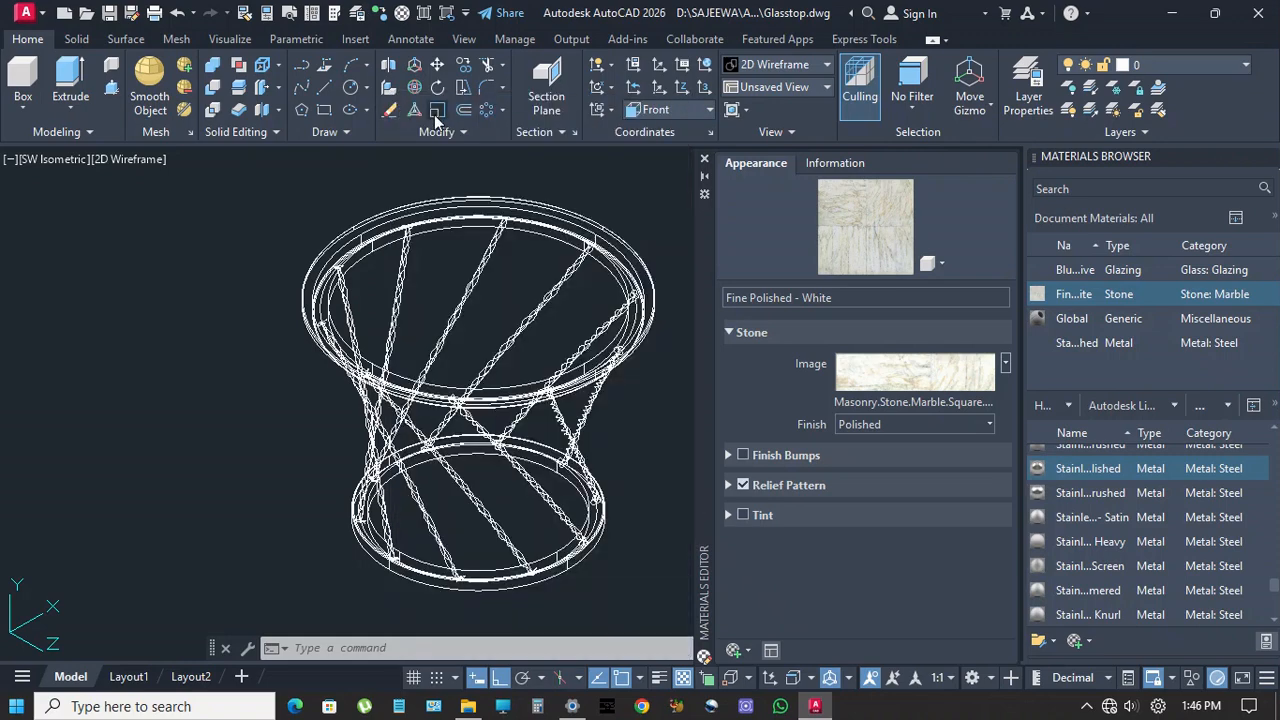
{"action": "left_click", "coordinate": [704, 160]}
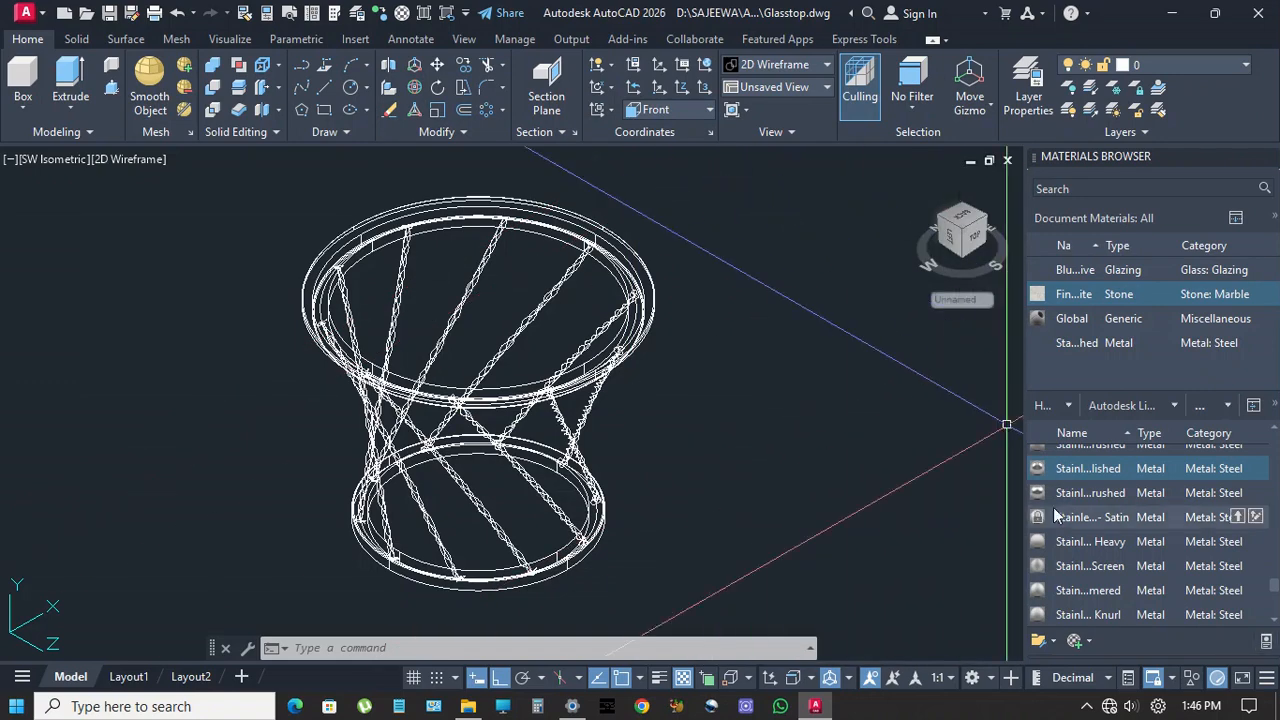
Assign the Stainless - Polished material to all the rope legs and to the base and upper rings
{"action": "left_click", "coordinate": [695, 422]}
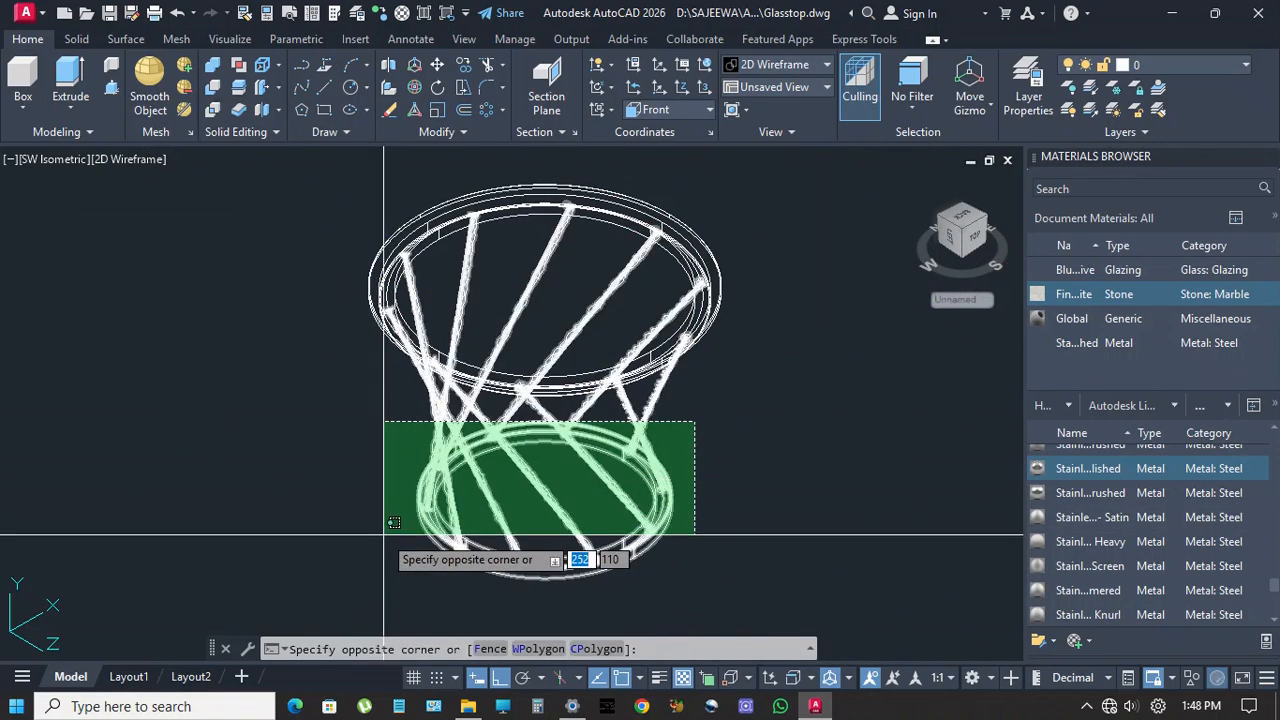
{"action": "left_click", "coordinate": [410, 556]}
{"action": "scroll", "coordinate": [614, 220], "scroll_direction": "up", "scroll_amount": 3}
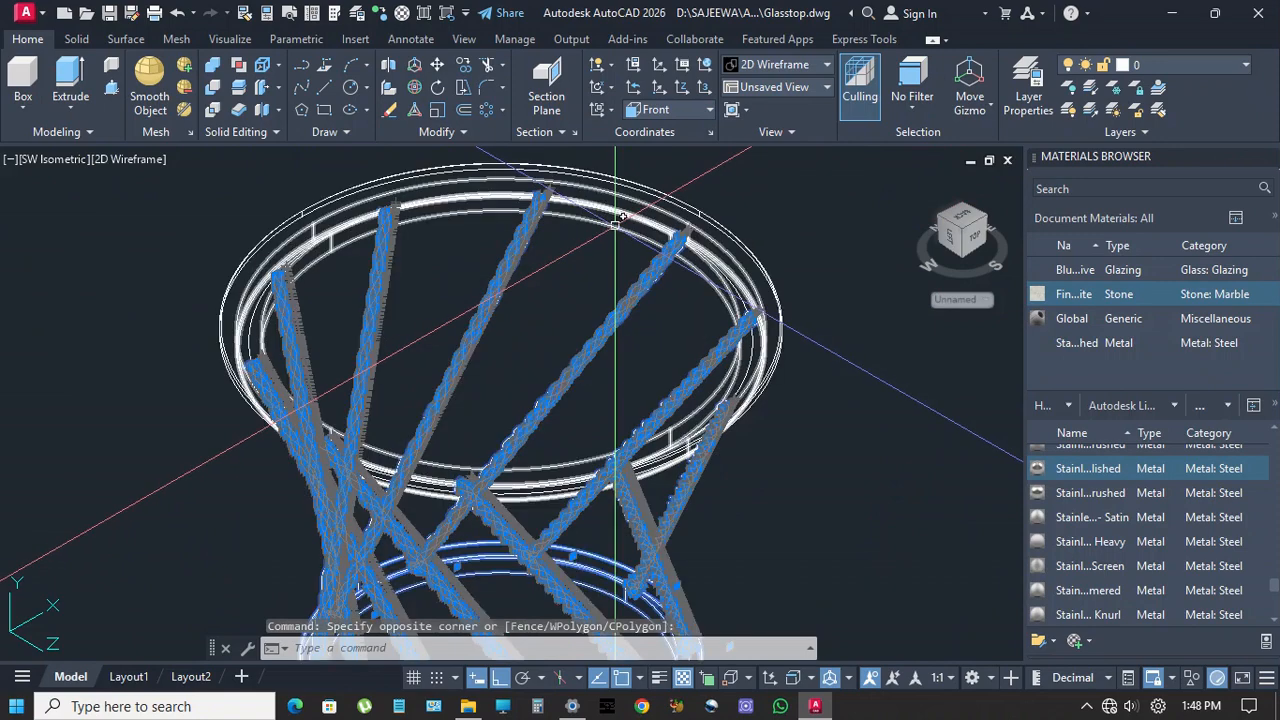
{"action": "left_click", "coordinate": [615, 220]}
{"action": "scroll", "coordinate": [572, 316], "scroll_direction": "down", "scroll_amount": 2}
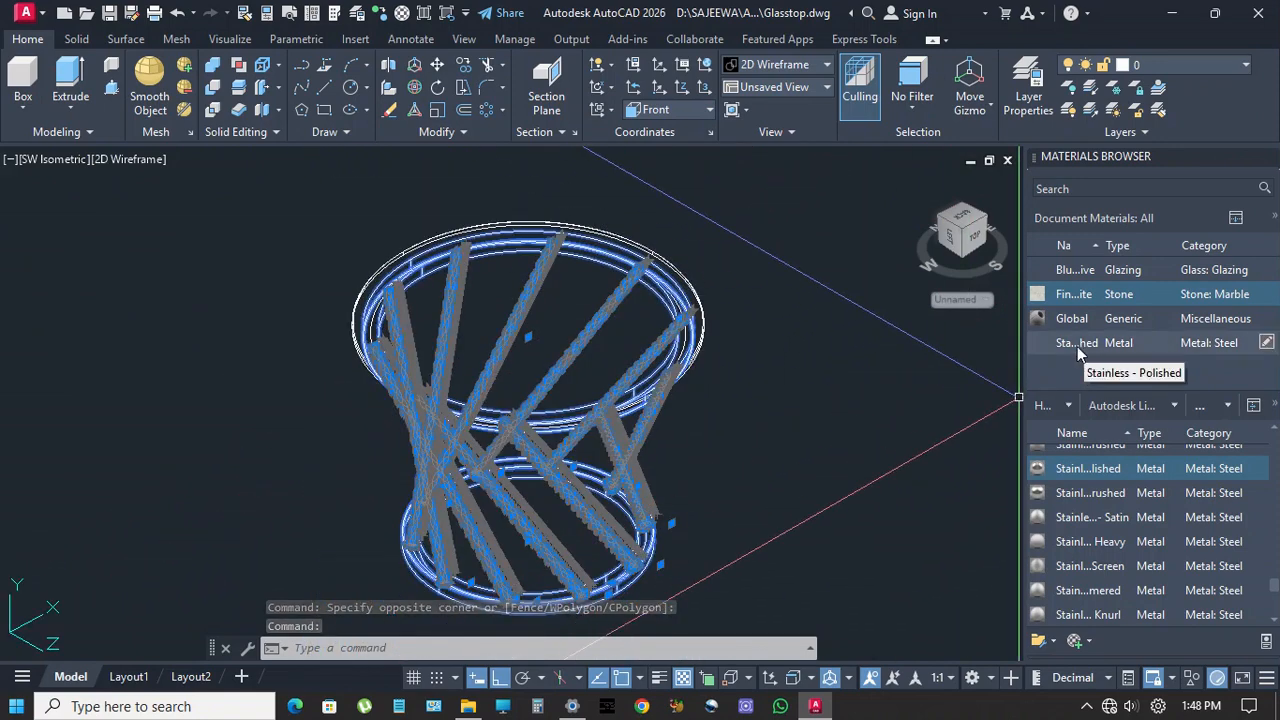
{"action": "right_click", "coordinate": [1075, 345]}
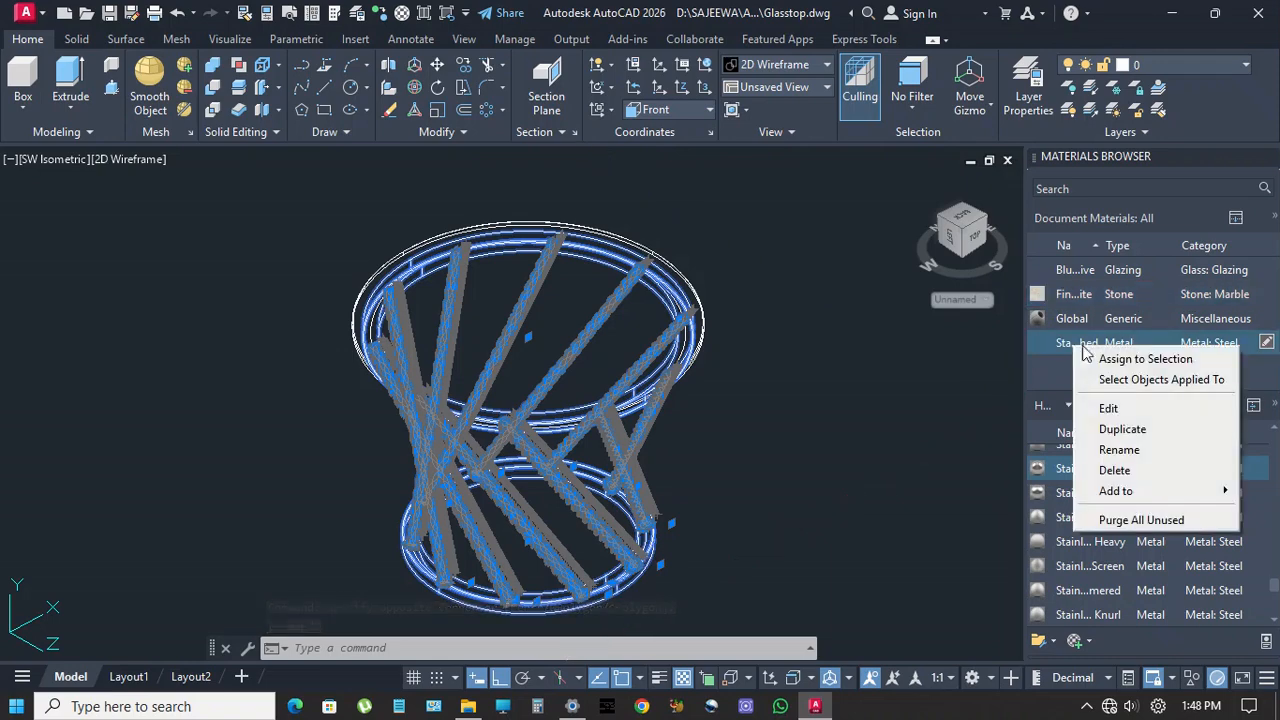
{"action": "left_click", "coordinate": [1106, 357]}
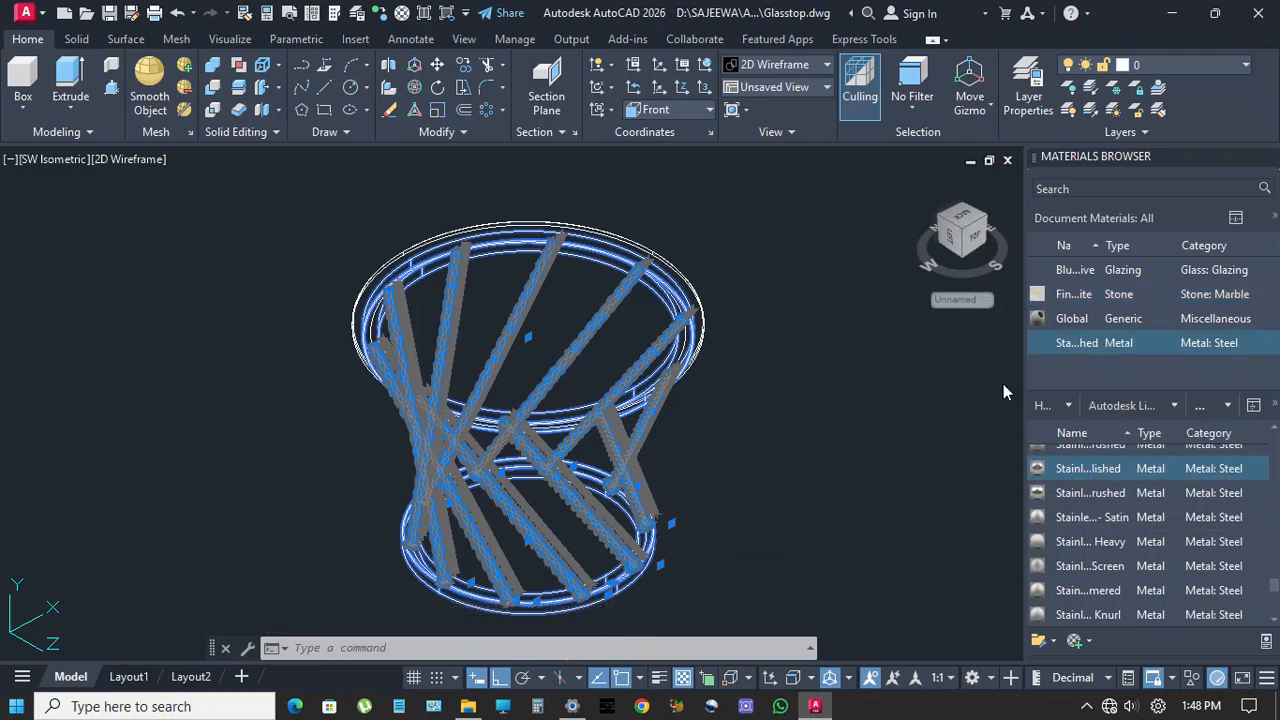
{"action": "key", "text": "Escape"}
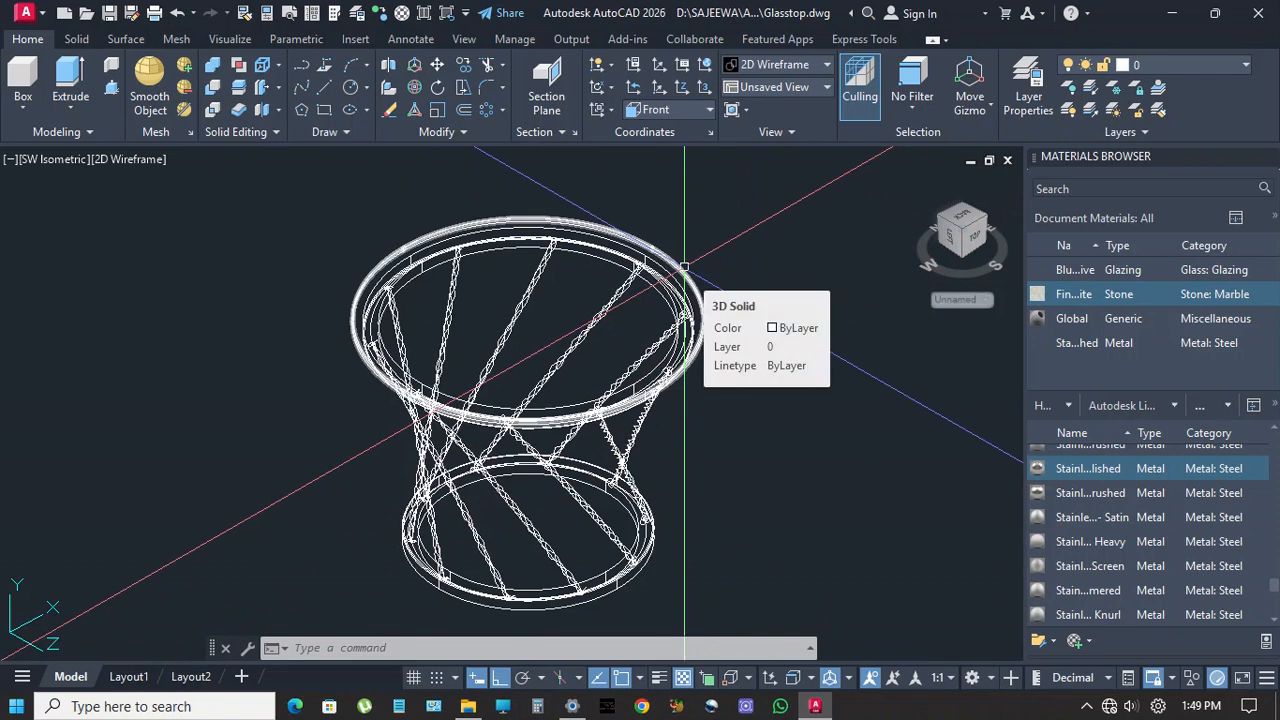
Assign the Blue Reflective glass material to the round tabletop
{"action": "left_click", "coordinate": [684, 268]}
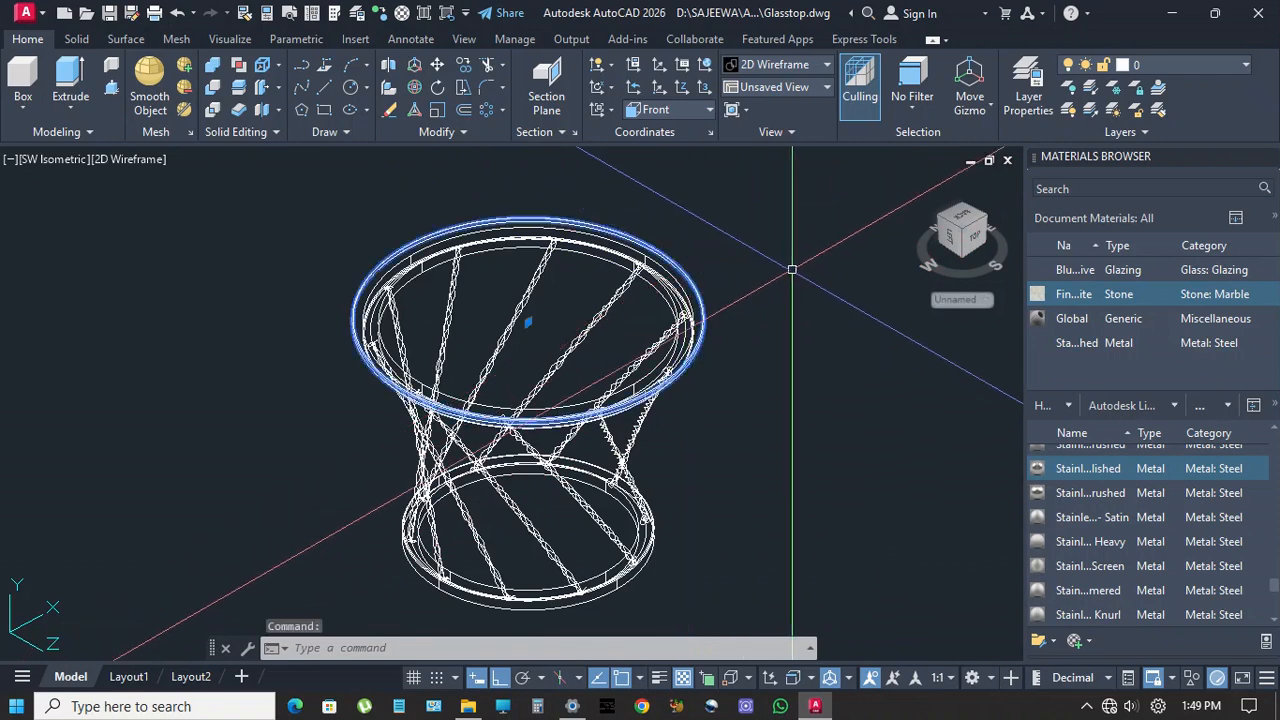
{"action": "right_click", "coordinate": [1070, 274]}
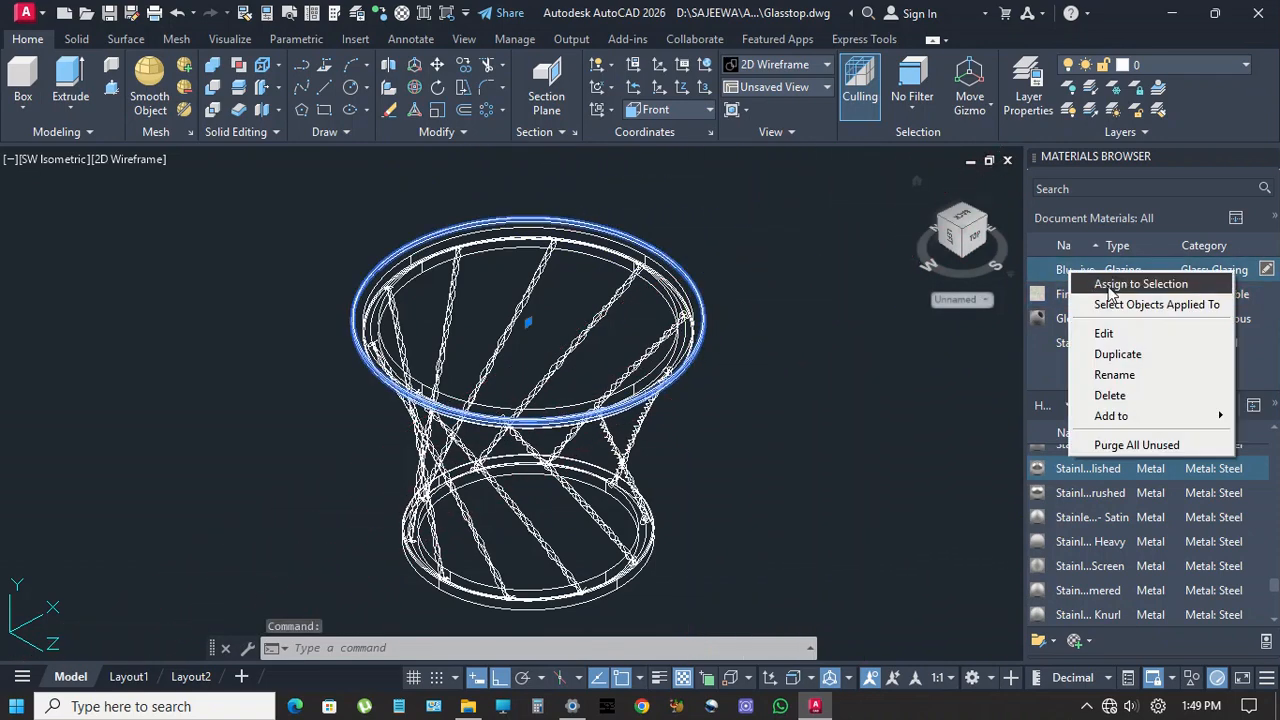
{"action": "left_click", "coordinate": [1109, 284]}
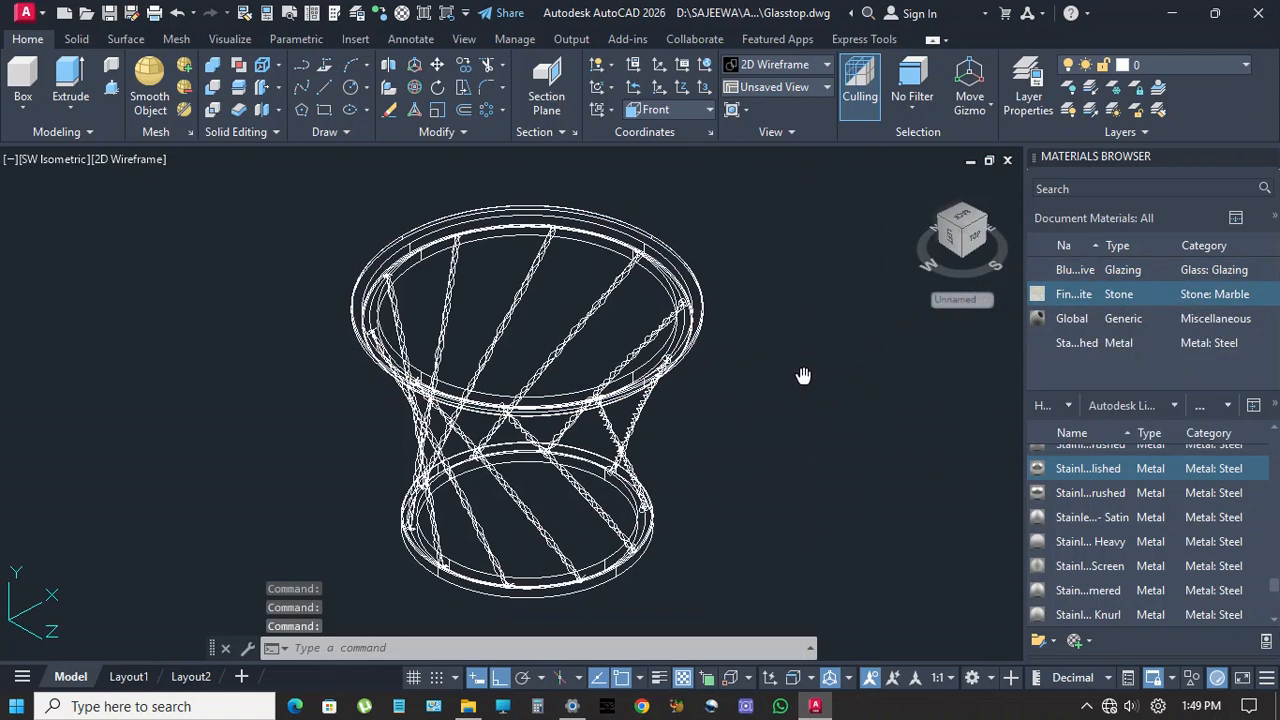
Show the table in the Top view with plenty of empty space around it
{"action": "left_click", "coordinate": [35, 163]}
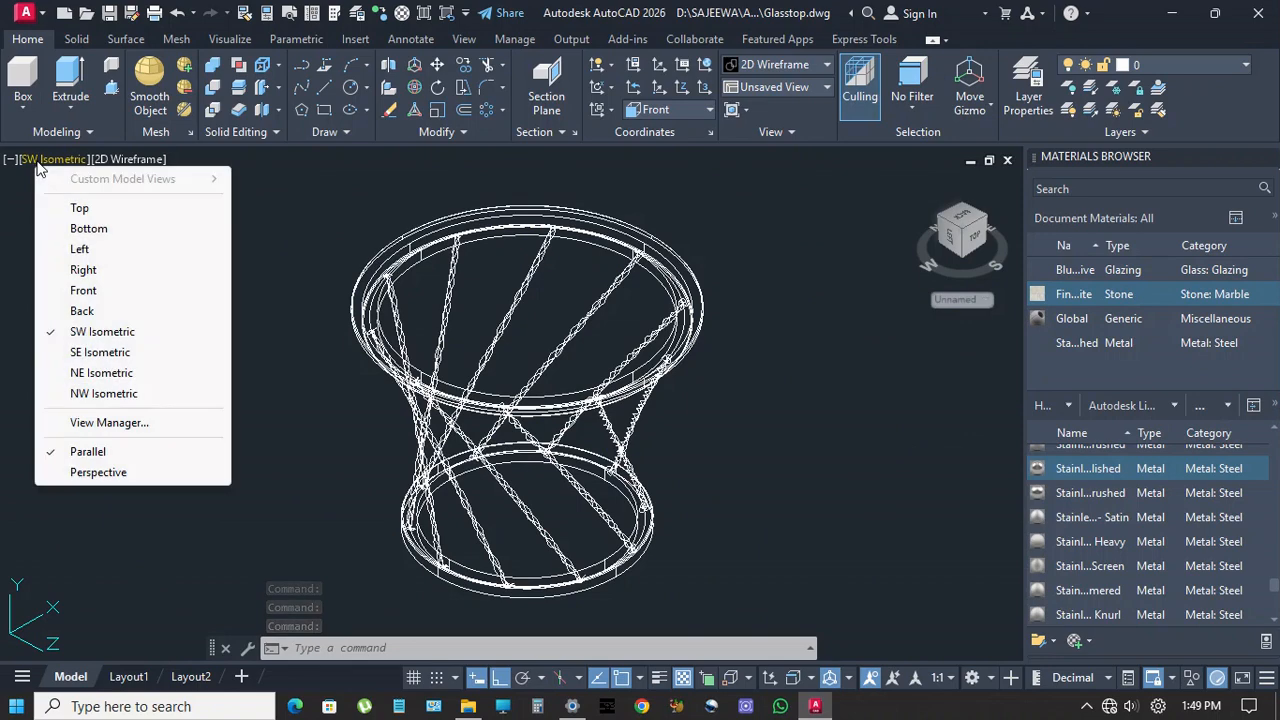
{"action": "left_click", "coordinate": [108, 212]}
{"action": "scroll", "coordinate": [740, 395], "scroll_direction": "down", "scroll_amount": 8}
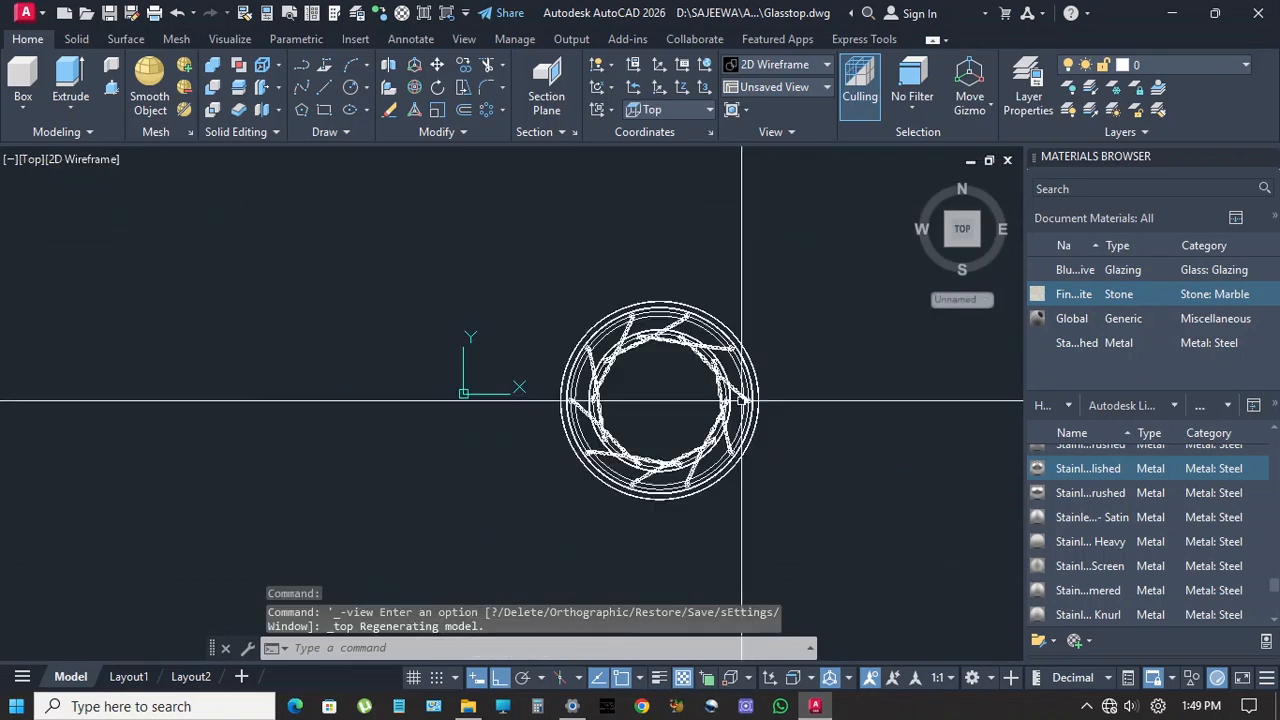
Create a rectangular planar surface about 12,900 mm wide around the table as its floor
{"action": "left_click", "coordinate": [686, 417]}
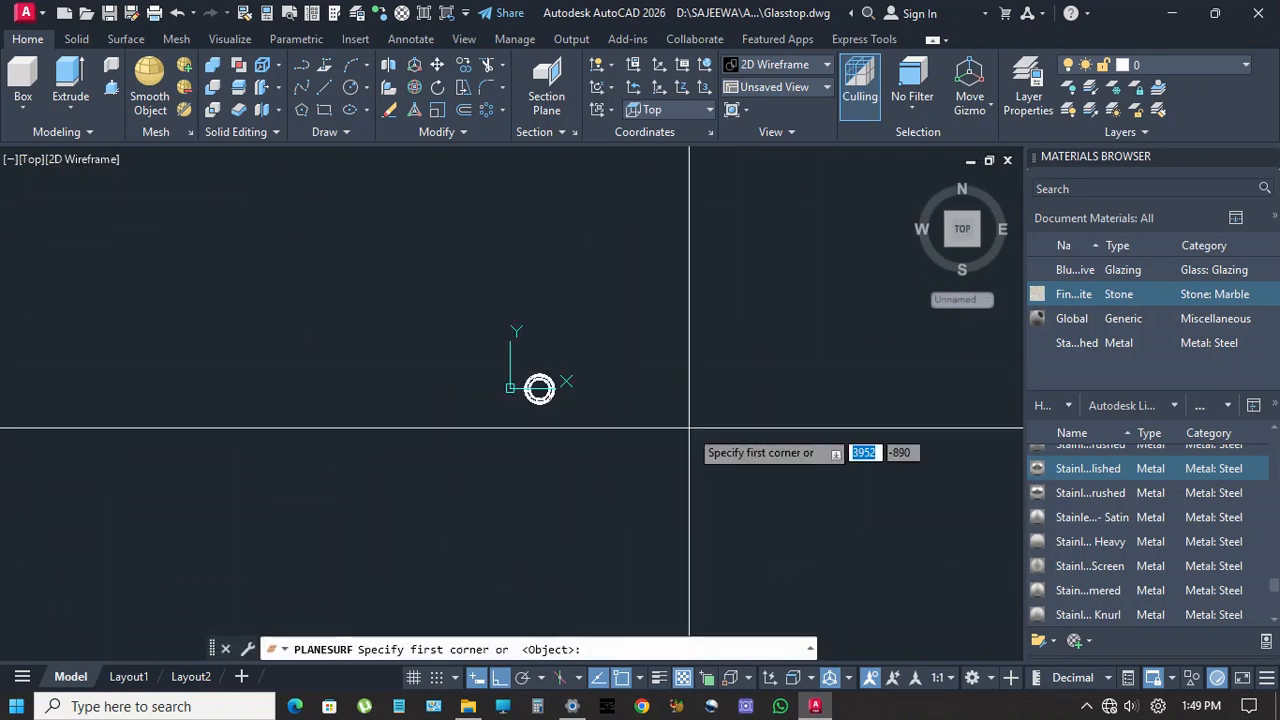
{"action": "left_click", "coordinate": [229, 155]}
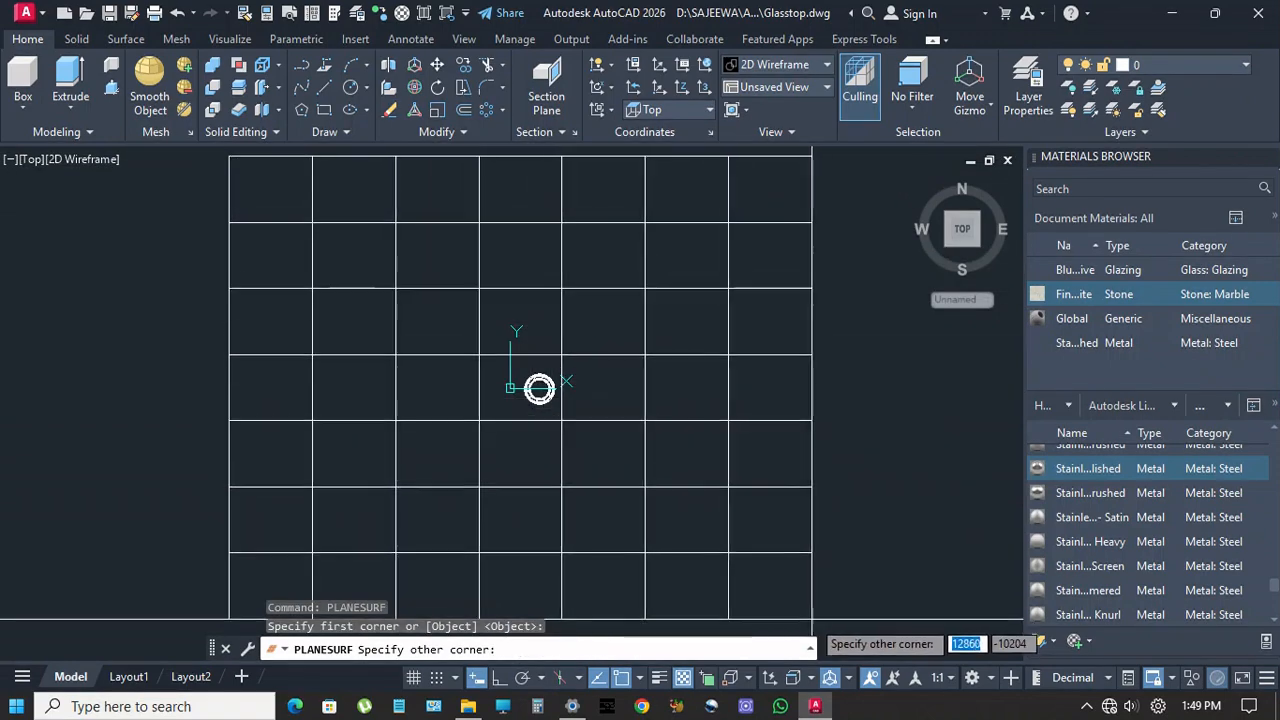
{"action": "left_click", "coordinate": [811, 630]}
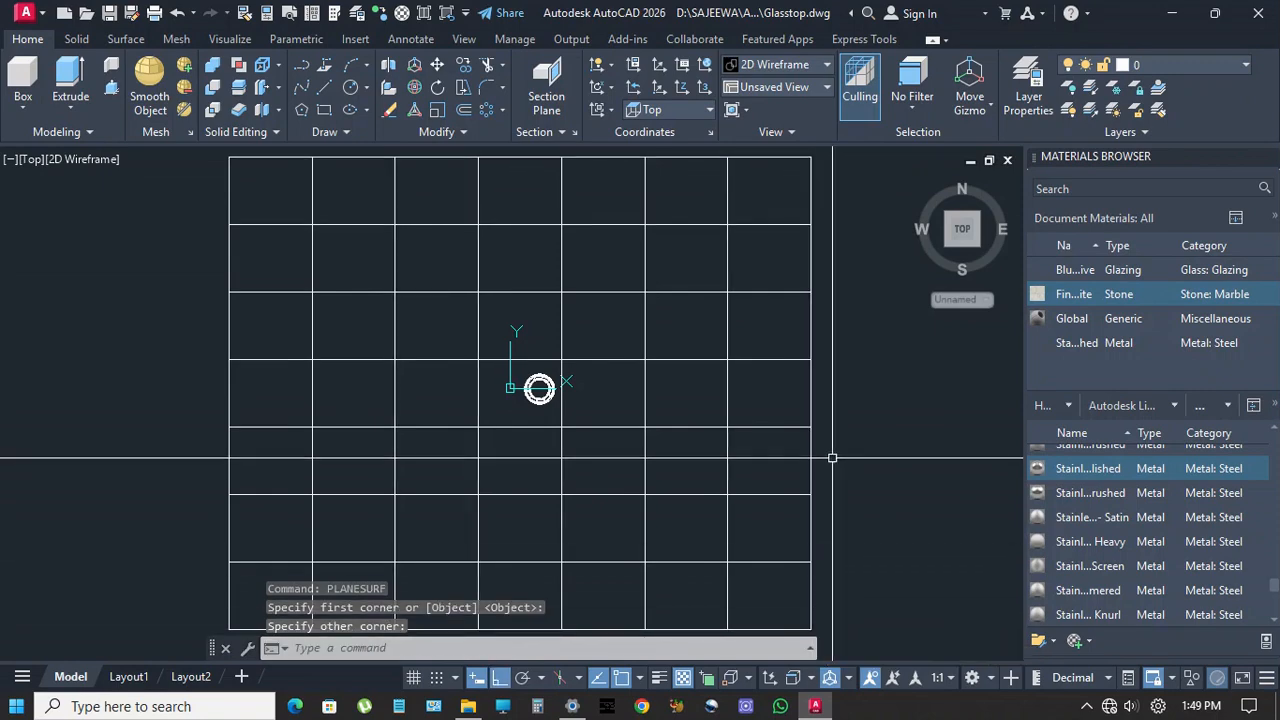
Move the floor surface 15 mm straight down along Z, working in the SW Isometric view
{"action": "left_click", "coordinate": [27, 162]}
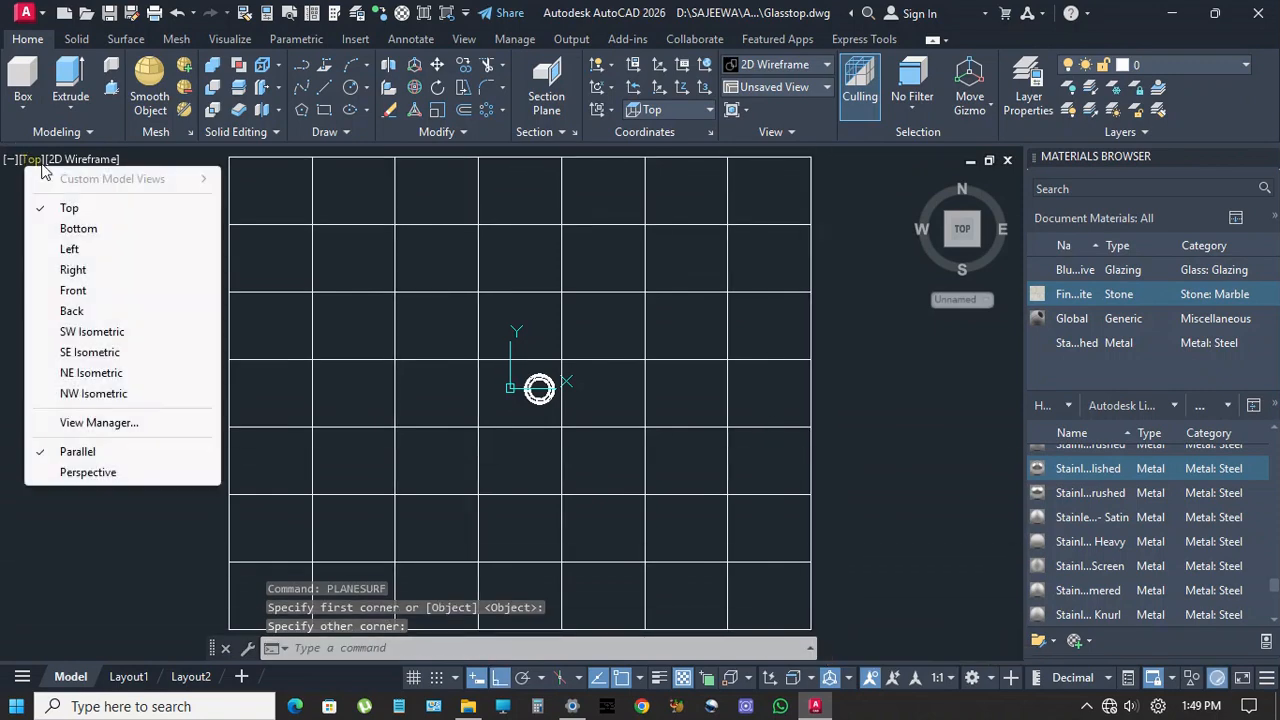
{"action": "left_click", "coordinate": [86, 331]}
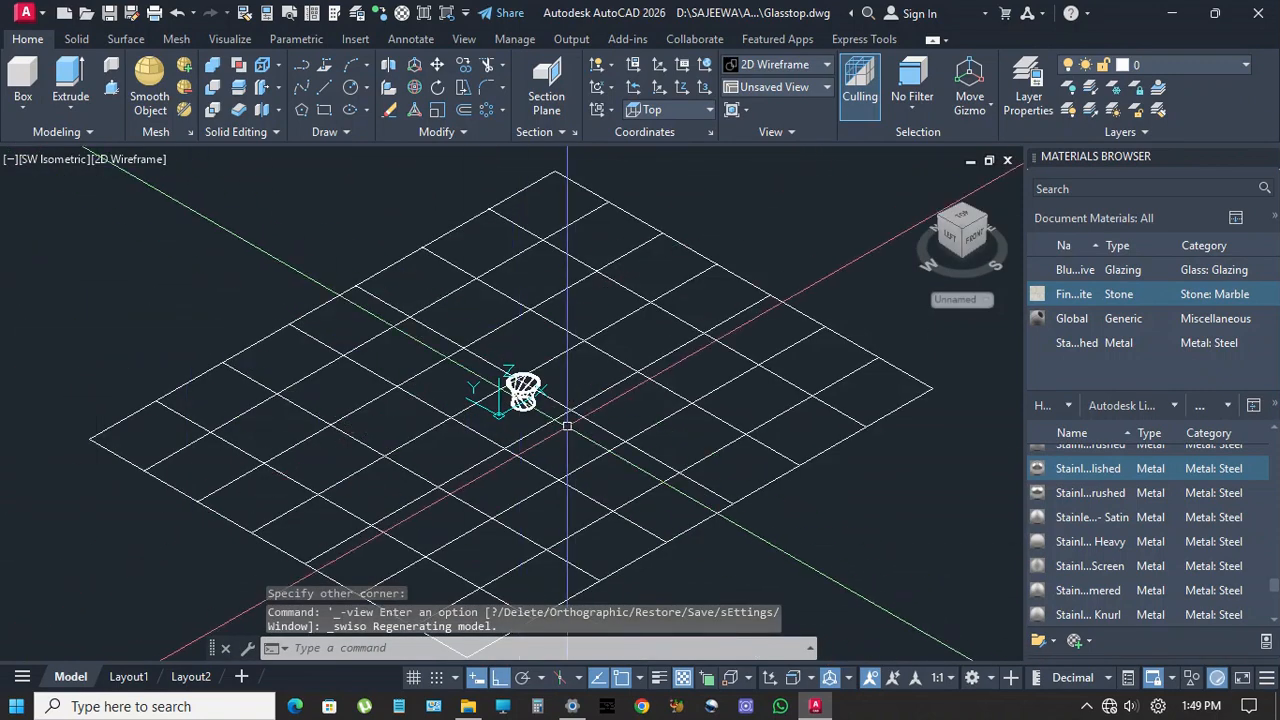
{"action": "middle_click_drag", "start_coordinate": [566, 426], "coordinate": [569, 389]}
{"action": "left_click", "coordinate": [642, 361]}
{"action": "left_click", "coordinate": [634, 412]}
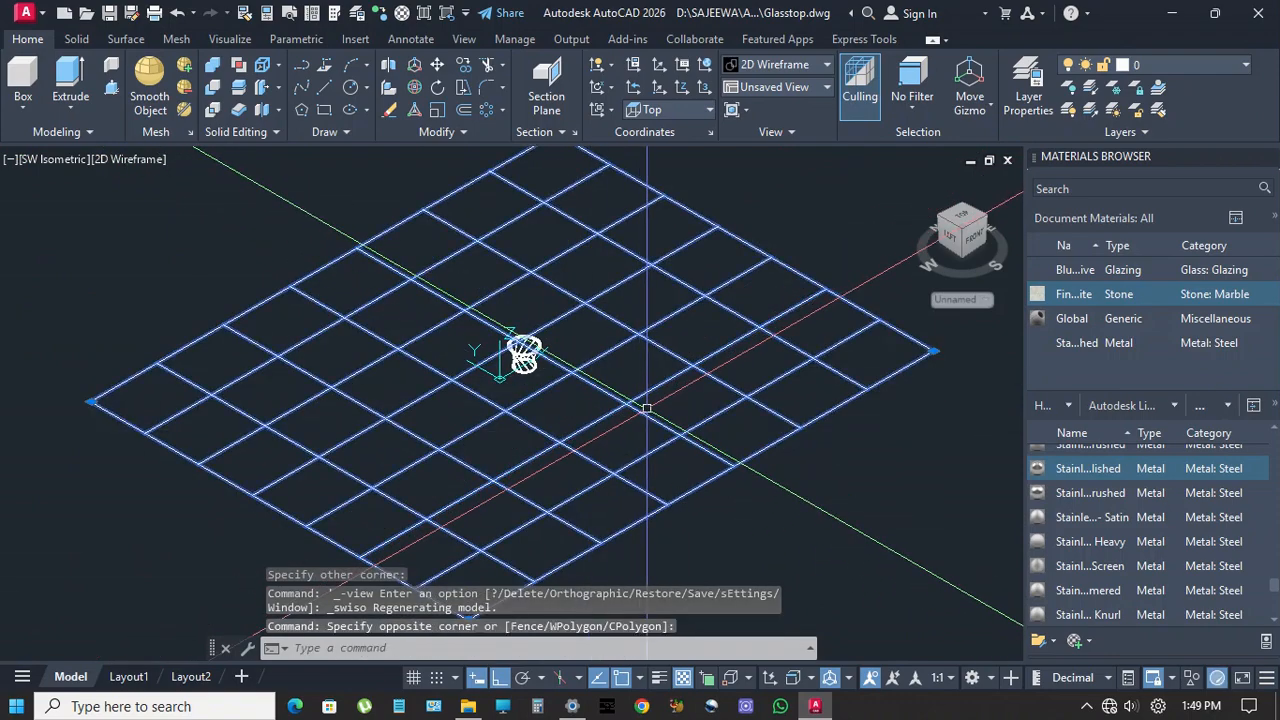
{"action": "type", "text": "m"}
{"action": "key", "text": "Return"}
{"action": "left_click", "coordinate": [790, 475]}
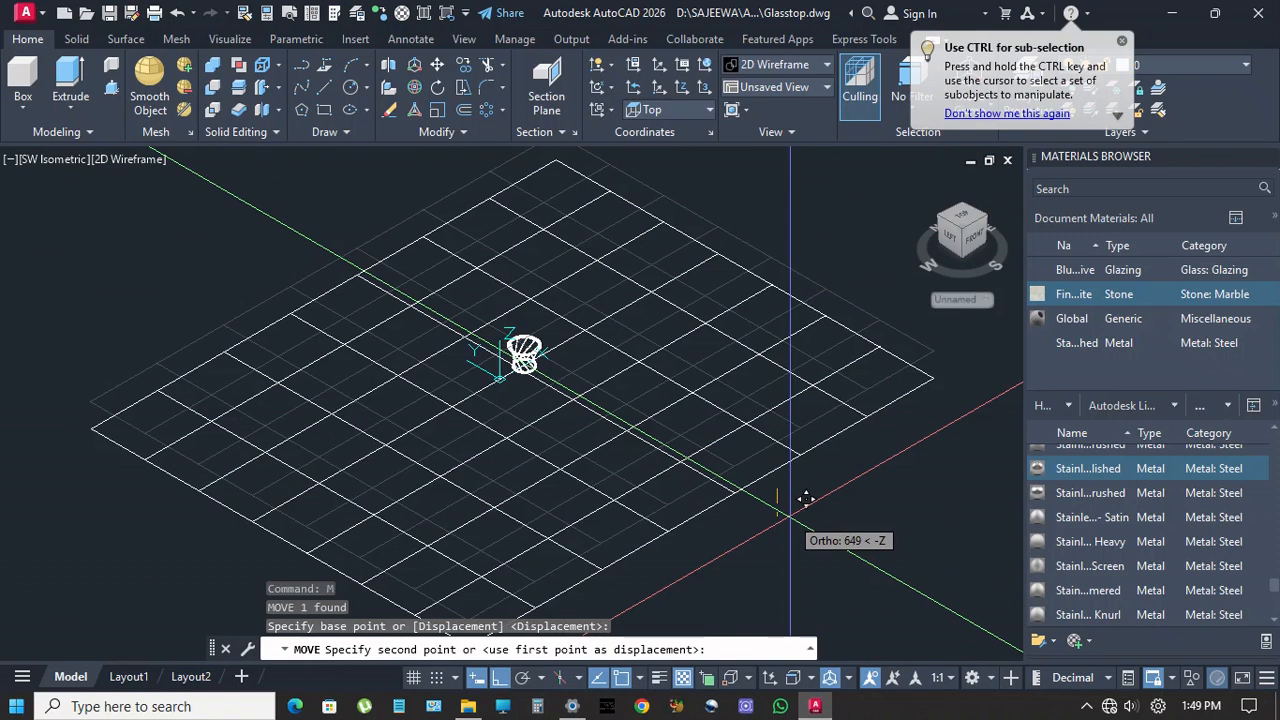
{"action": "type", "text": "15"}
{"action": "key", "text": "Return"}
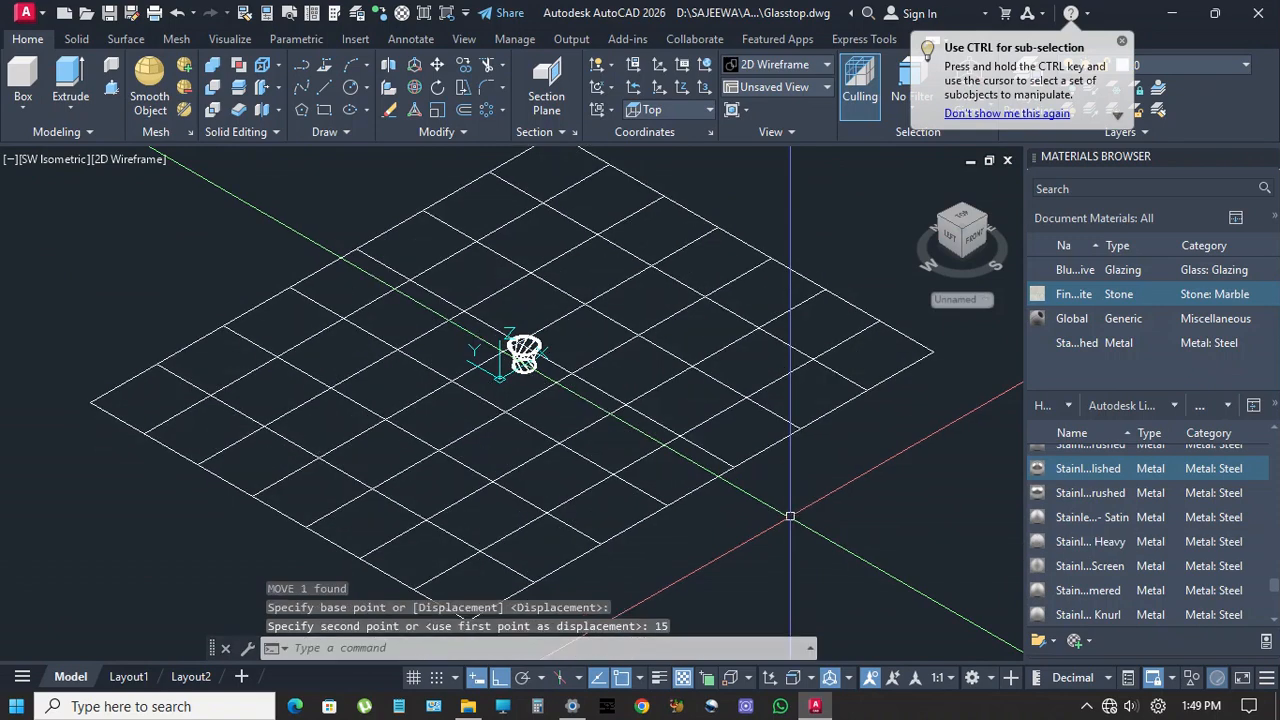
Inspect how the table sits on the floor in the Shaded visual style, then restore 2D Wireframe
{"action": "left_click", "coordinate": [130, 164]}
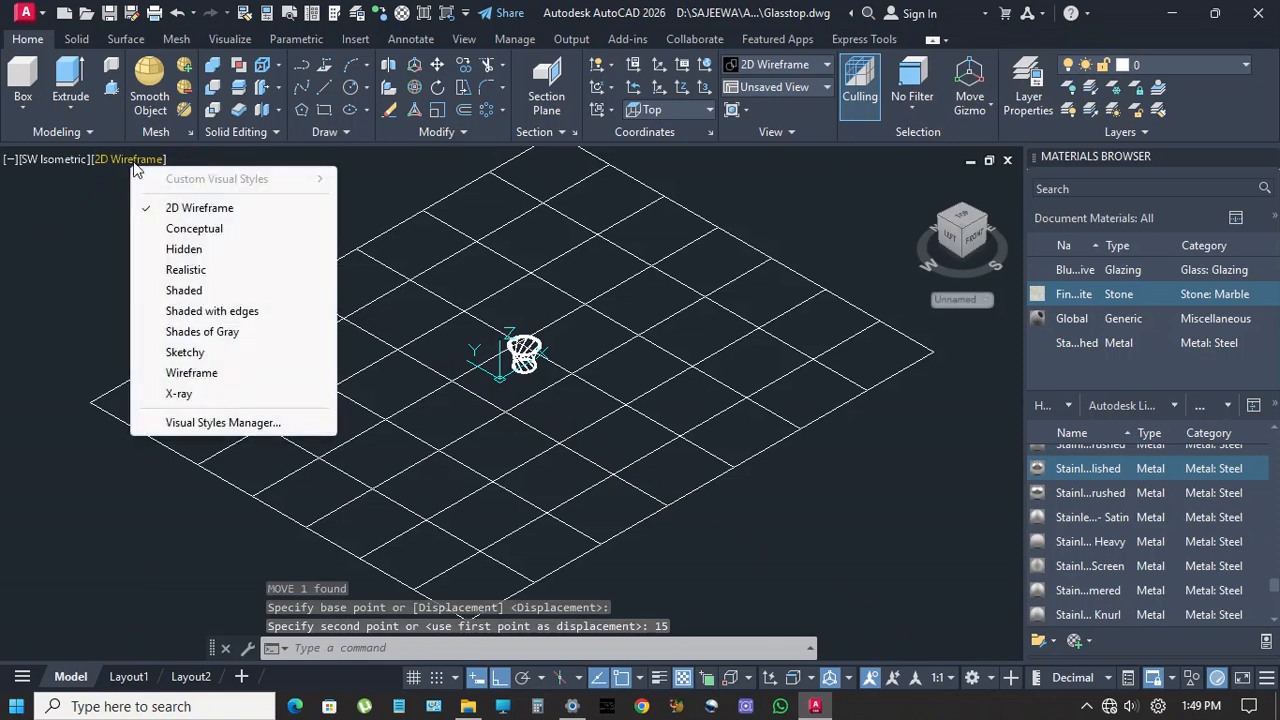
{"action": "left_click", "coordinate": [188, 292]}
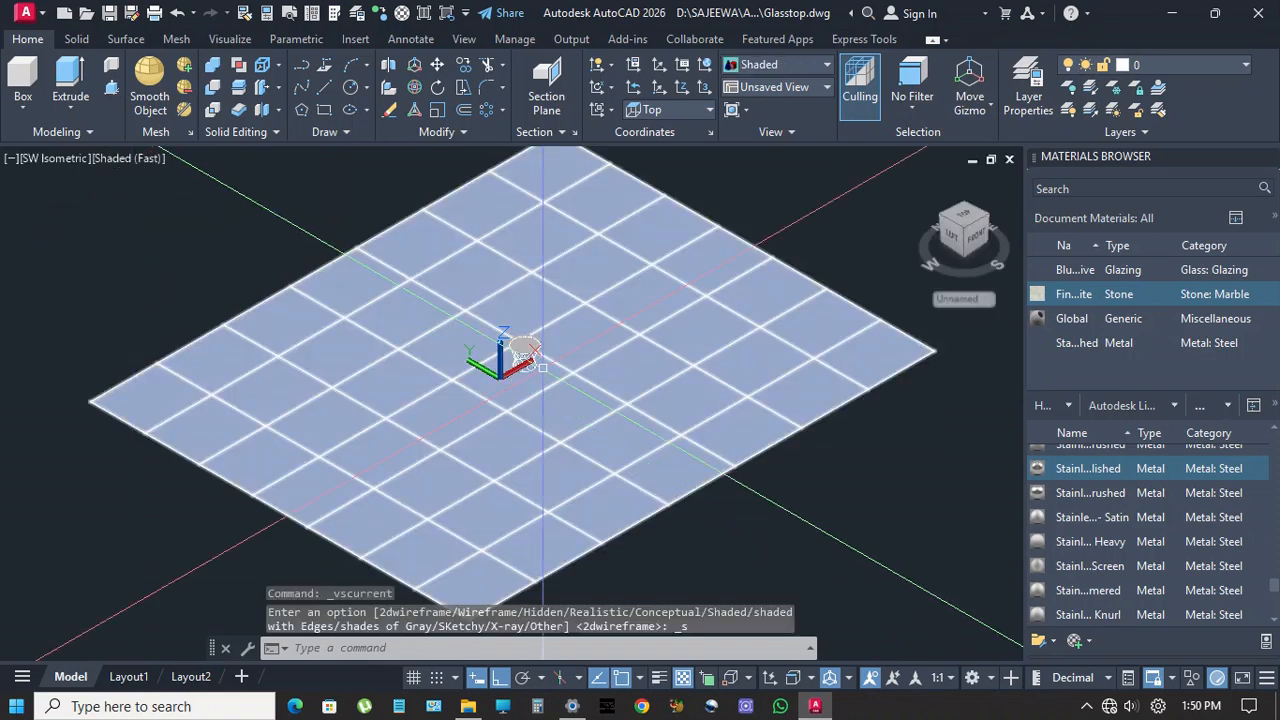
{"action": "scroll", "coordinate": [539, 368], "scroll_direction": "up", "scroll_amount": 5}
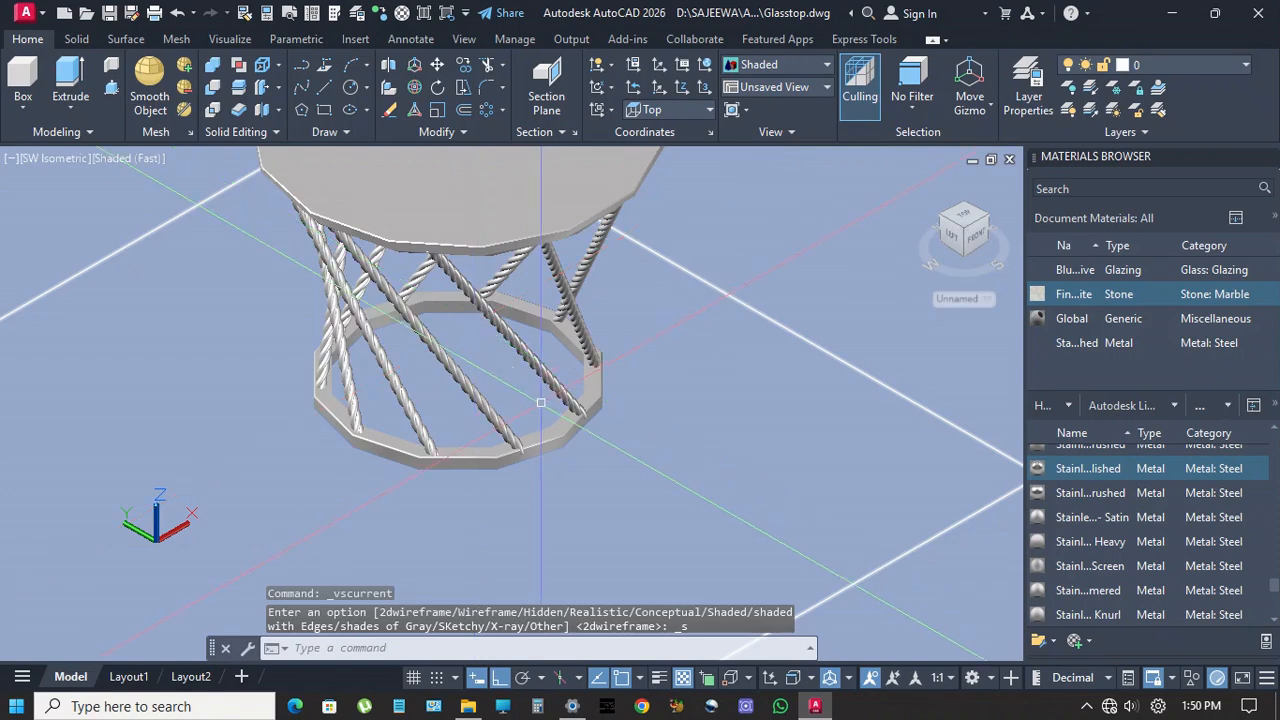
{"action": "scroll", "coordinate": [541, 407], "scroll_direction": "down", "scroll_amount": 2}
{"action": "scroll", "coordinate": [541, 407], "scroll_direction": "down", "scroll_amount": 5}
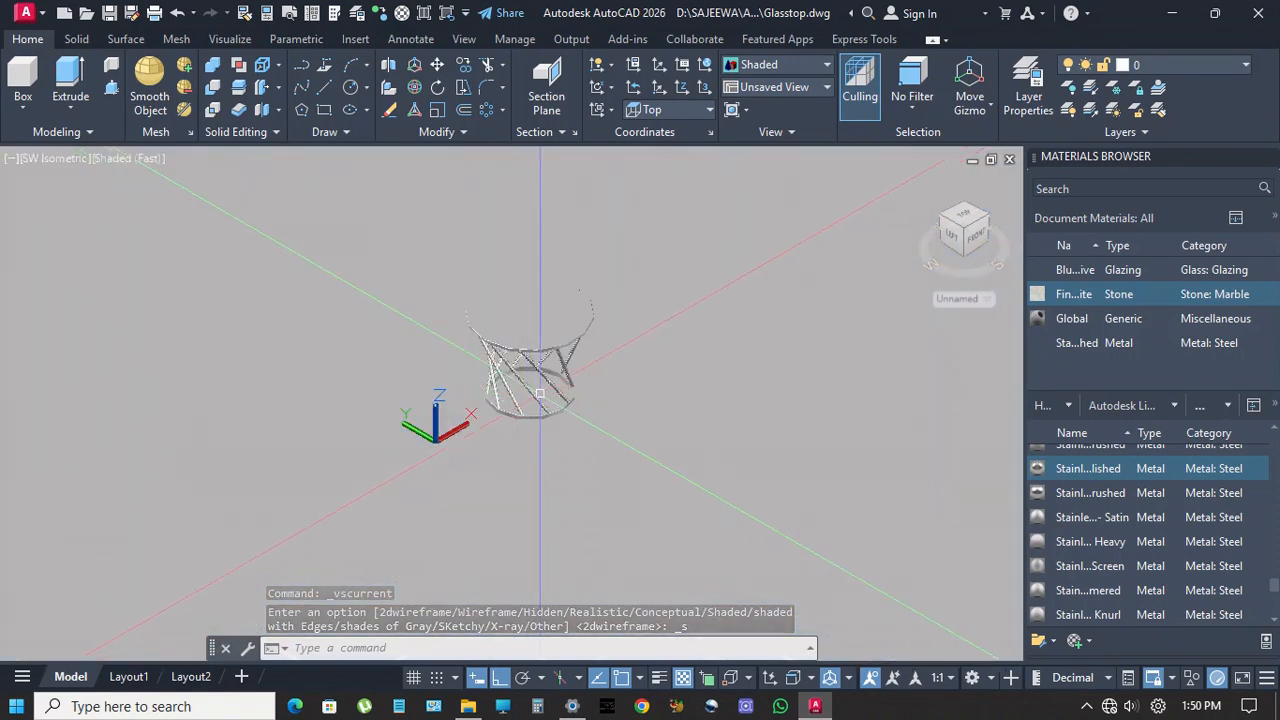
{"action": "scroll", "coordinate": [538, 392], "scroll_direction": "up", "scroll_amount": 2}
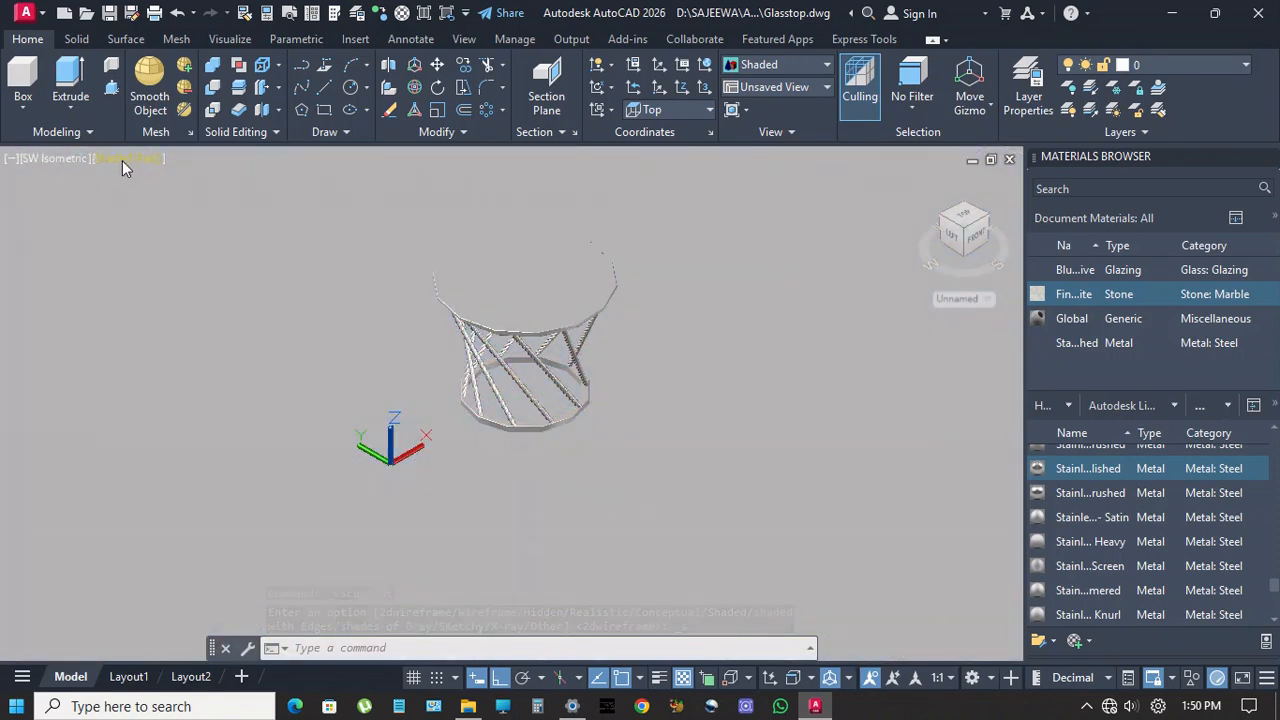
{"action": "left_click", "coordinate": [122, 160]}
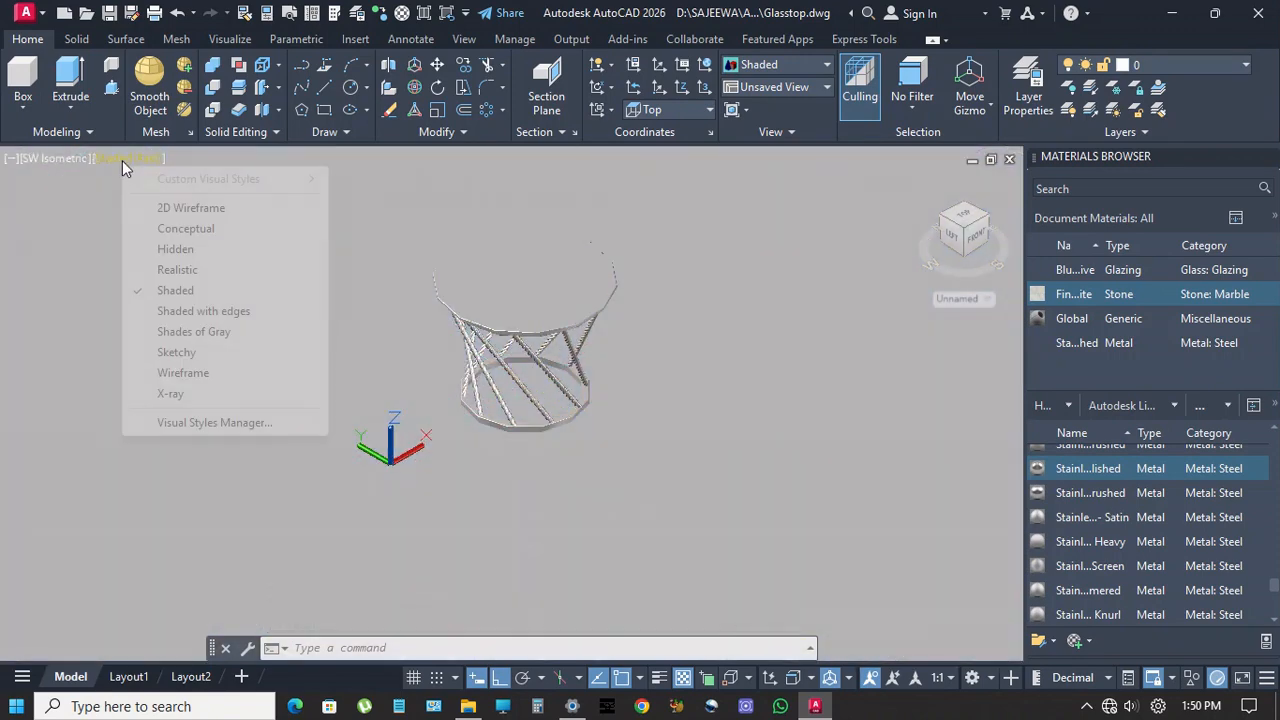
{"action": "left_click", "coordinate": [175, 209]}
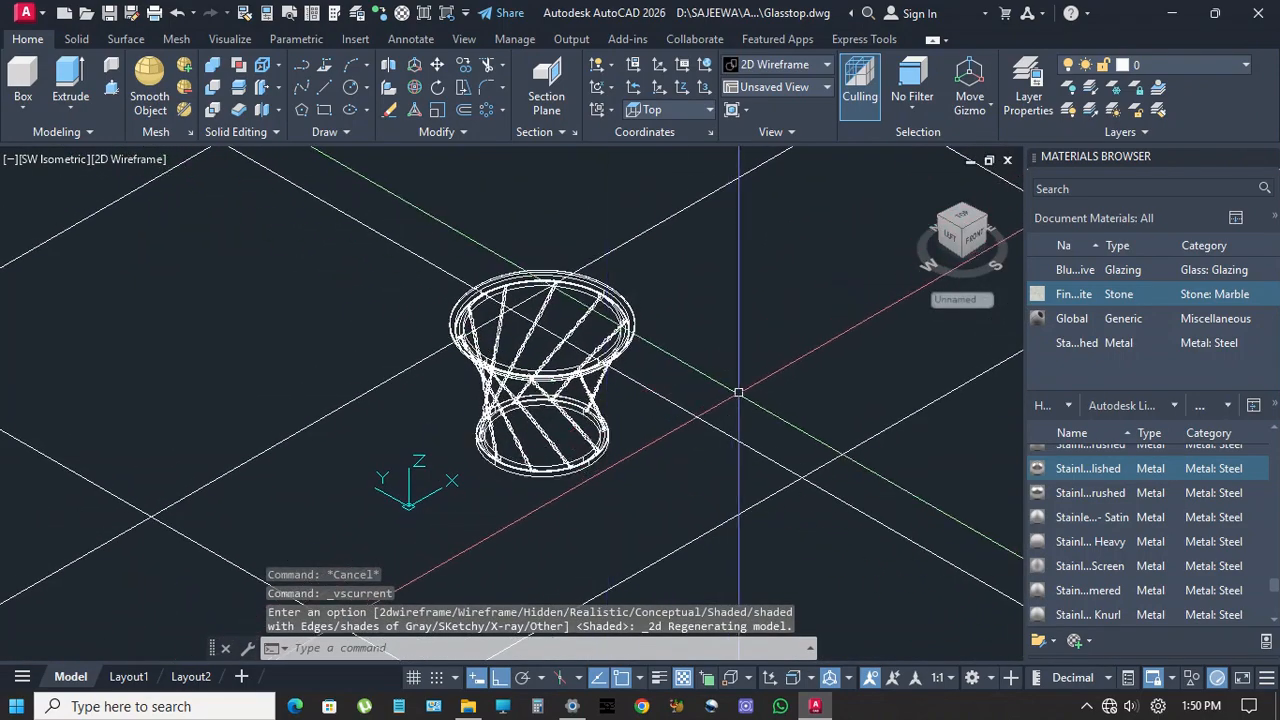
Assign the Fine Polished - White stone material to the floor surface
{"action": "left_click", "coordinate": [786, 380]}
{"action": "left_click", "coordinate": [731, 503]}
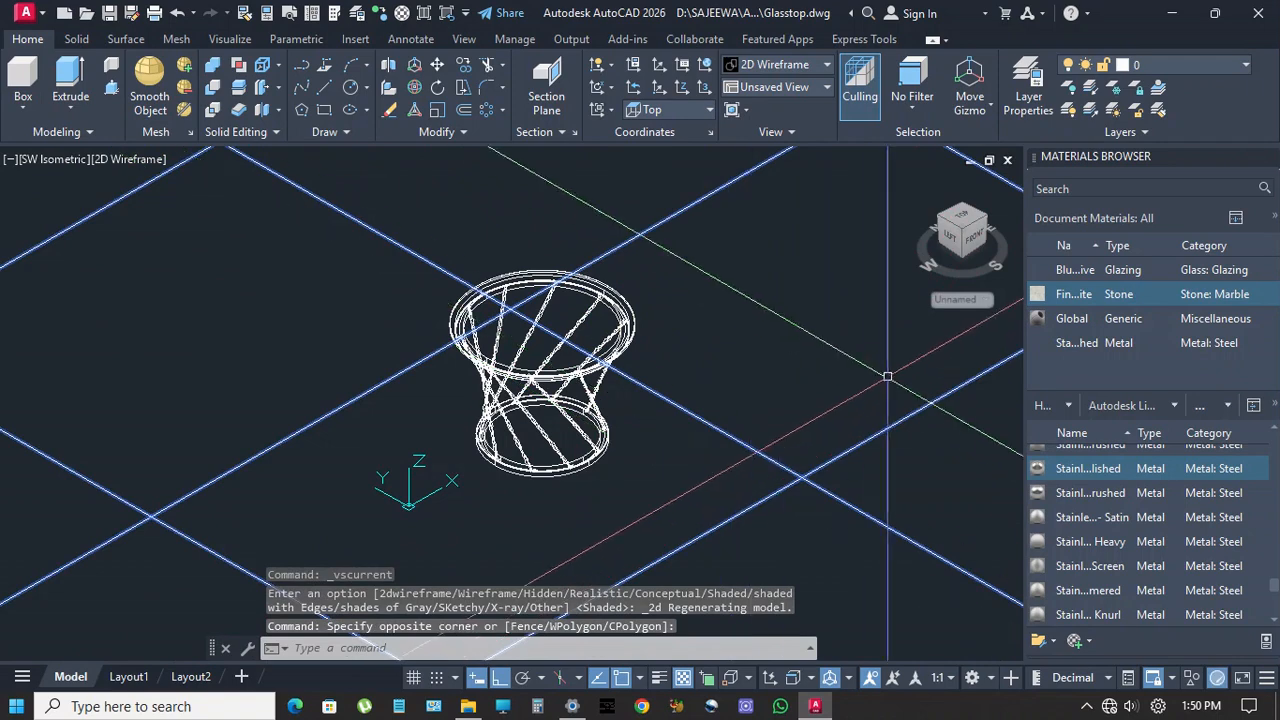
{"action": "right_click", "coordinate": [1067, 300]}
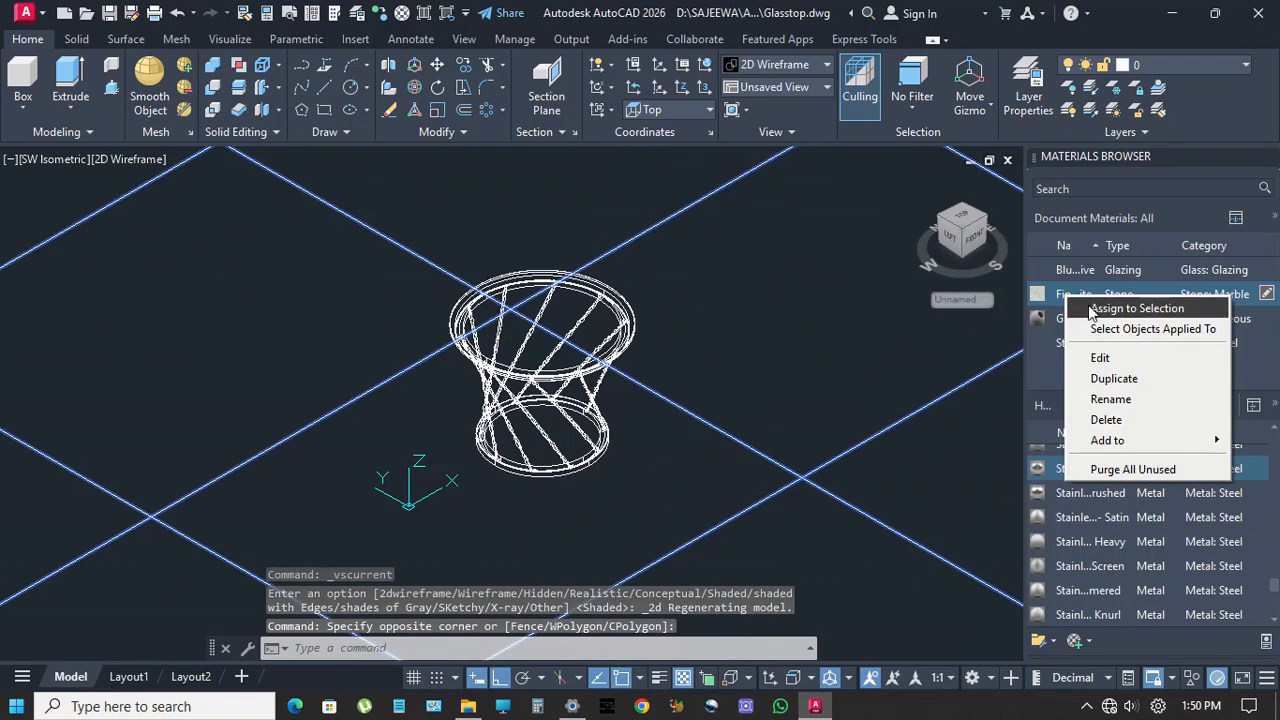
{"action": "left_click", "coordinate": [1098, 312]}
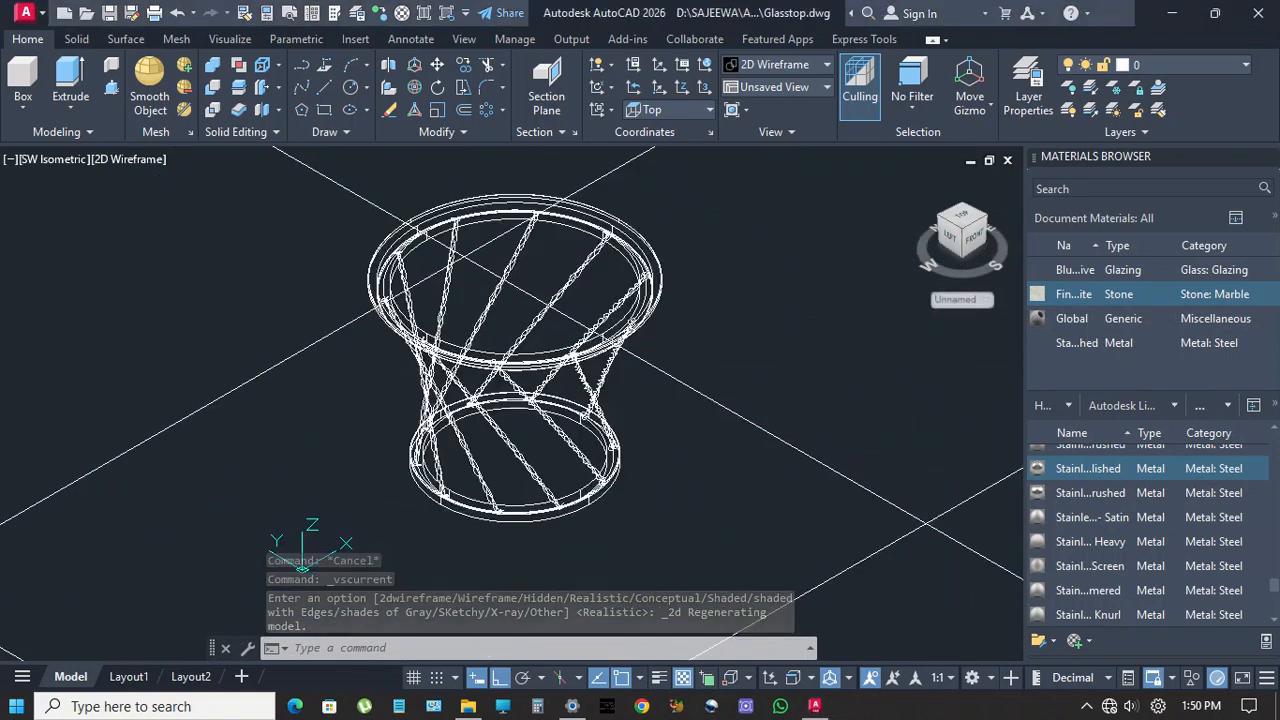
Display the model in the Realistic visual style and frame the table closely from the southwest
{"action": "left_click", "coordinate": [118, 160]}
{"action": "left_click", "coordinate": [168, 269]}
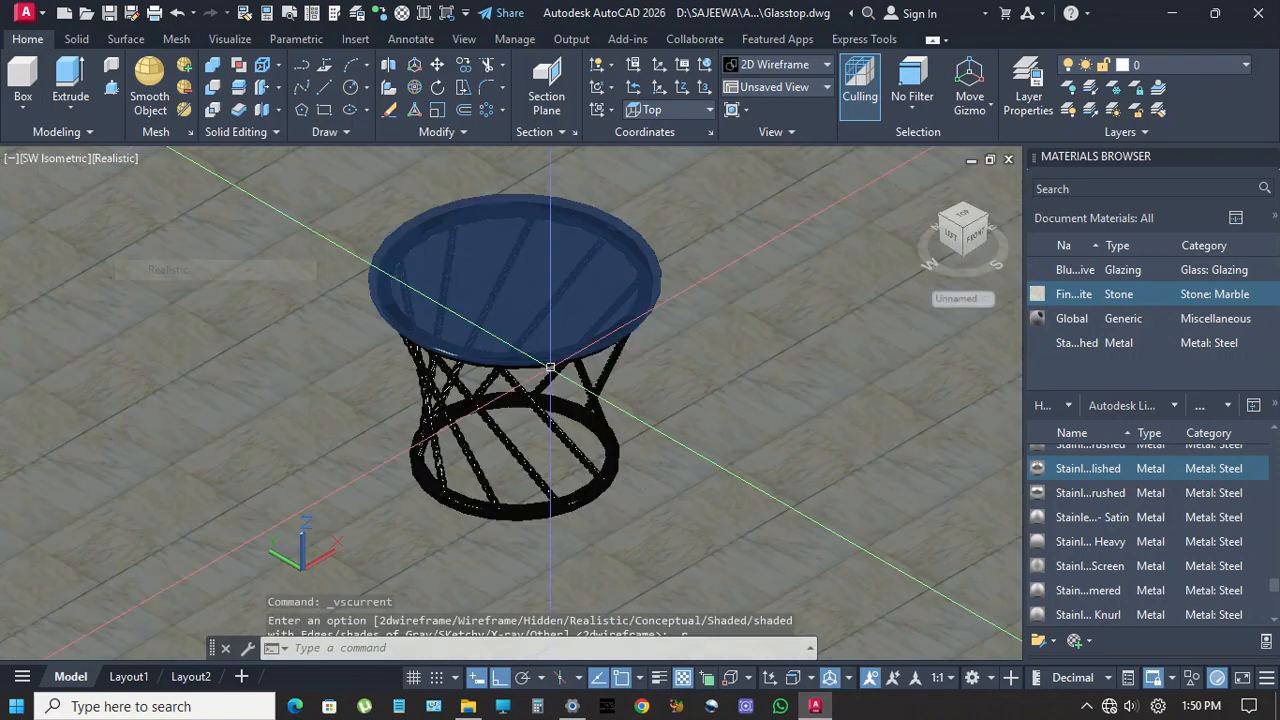
{"action": "middle_click_drag", "start_coordinate": [568, 357], "coordinate": [491, 374], "text": "shift"}
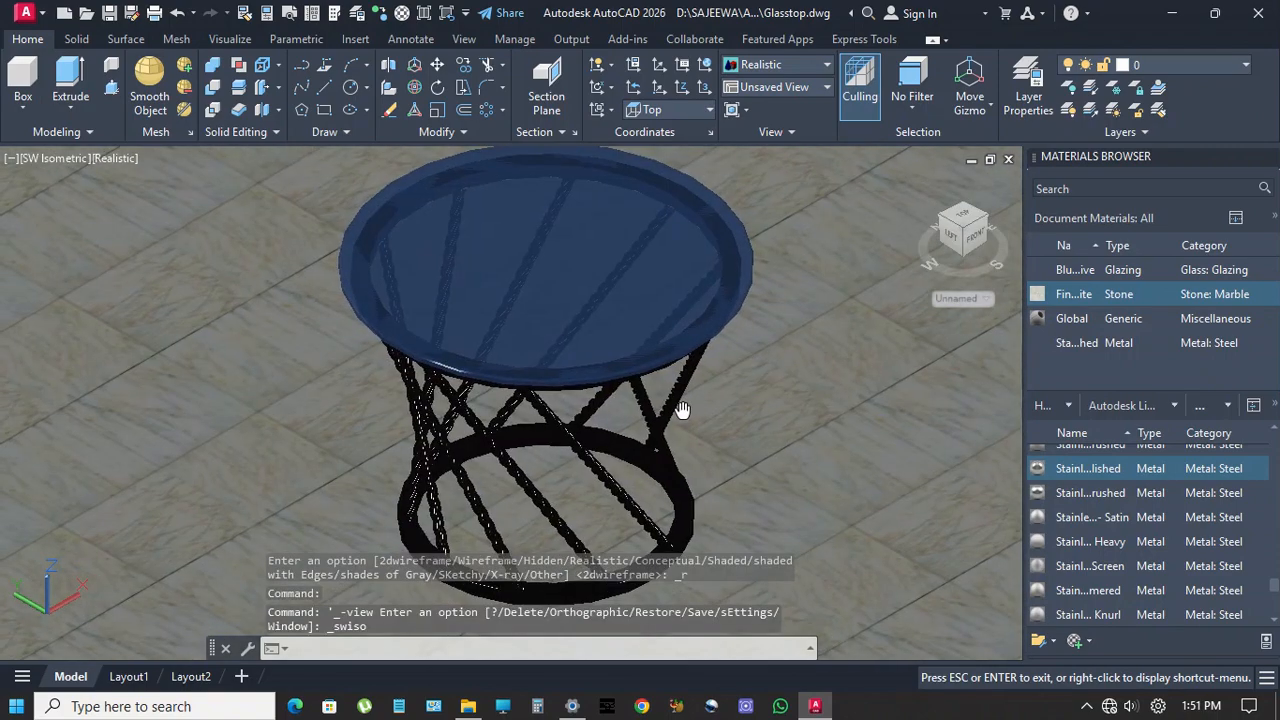
{"action": "middle_click_drag", "start_coordinate": [682, 413], "coordinate": [687, 424]}
{"action": "key", "text": "Escape"}
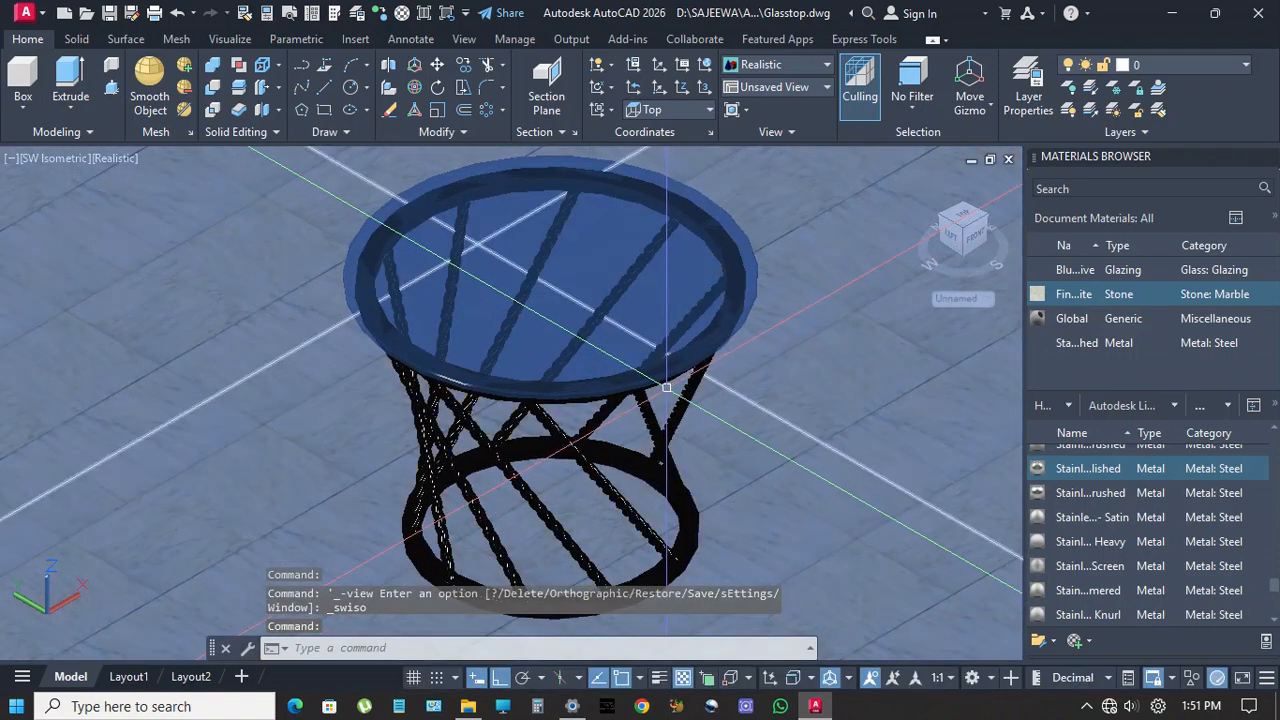
Close the materials browser and center the table in the enlarged viewport
{"action": "left_click", "coordinate": [401, 13]}
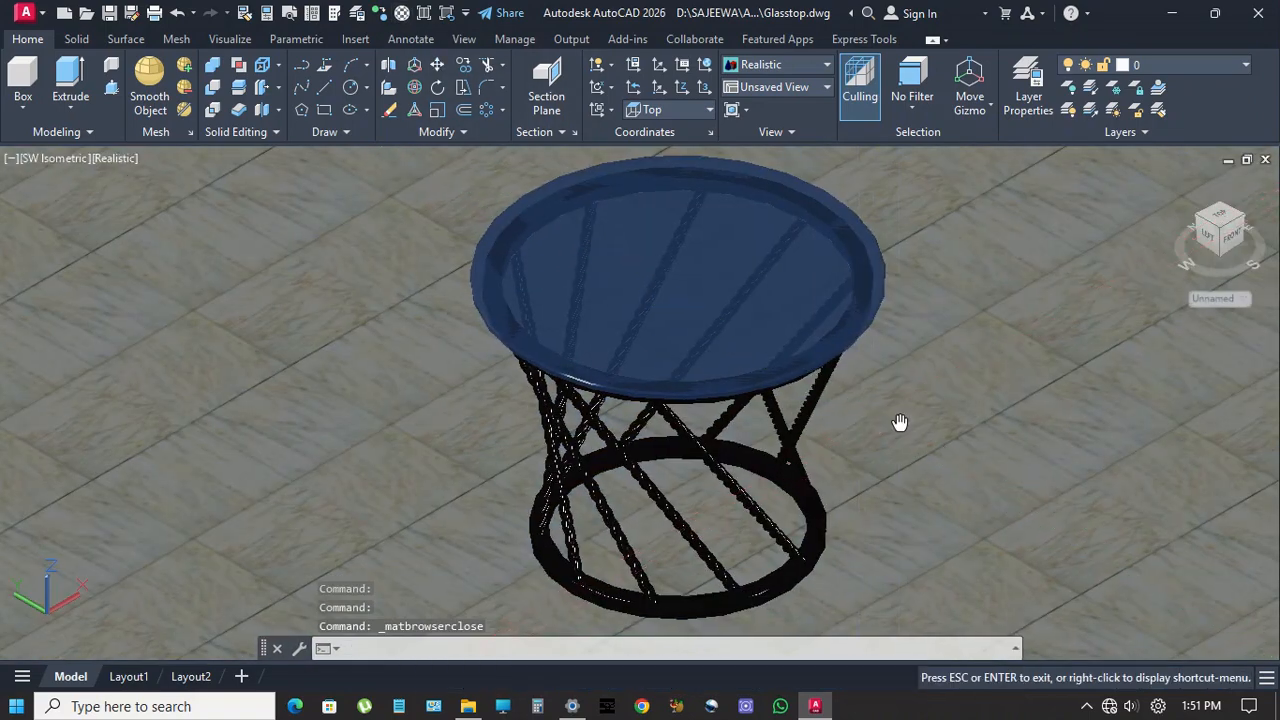
{"action": "left_click_drag", "start_coordinate": [901, 422], "coordinate": [826, 437]}
{"action": "key", "text": "Escape"}
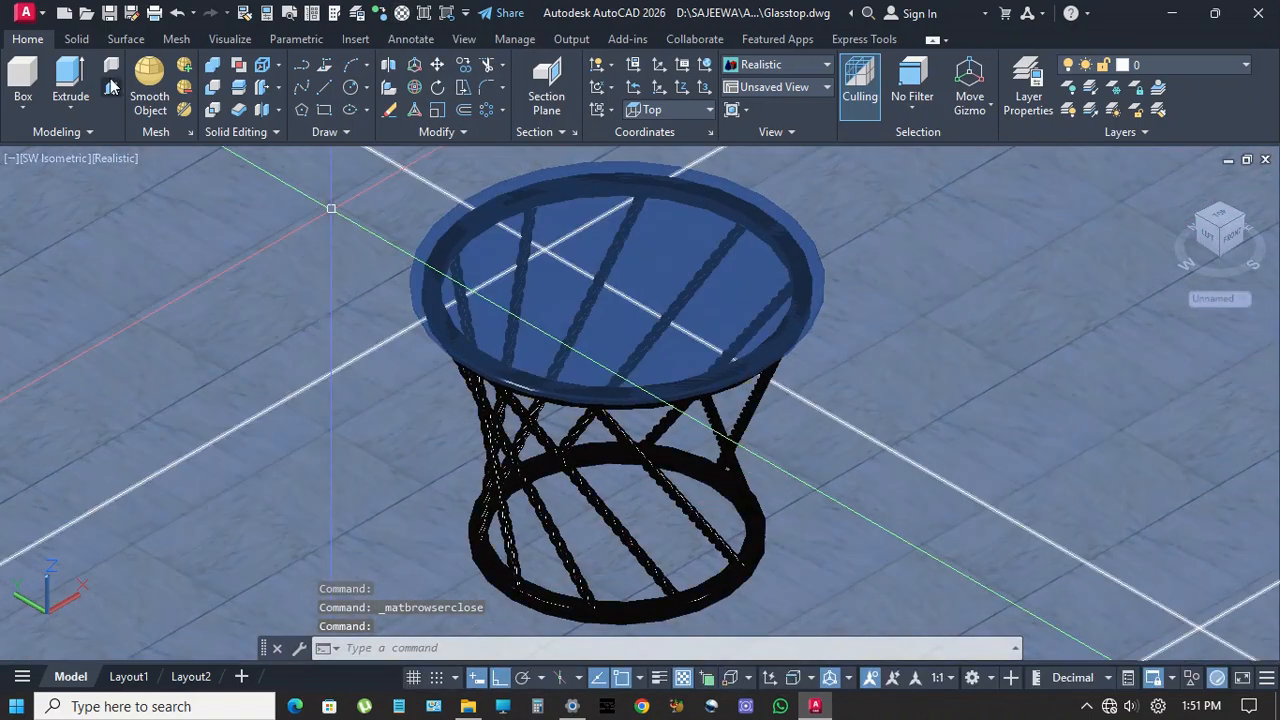
Turn on the render environment, switch it to a custom background and open the background settings
{"action": "left_click", "coordinate": [229, 39]}
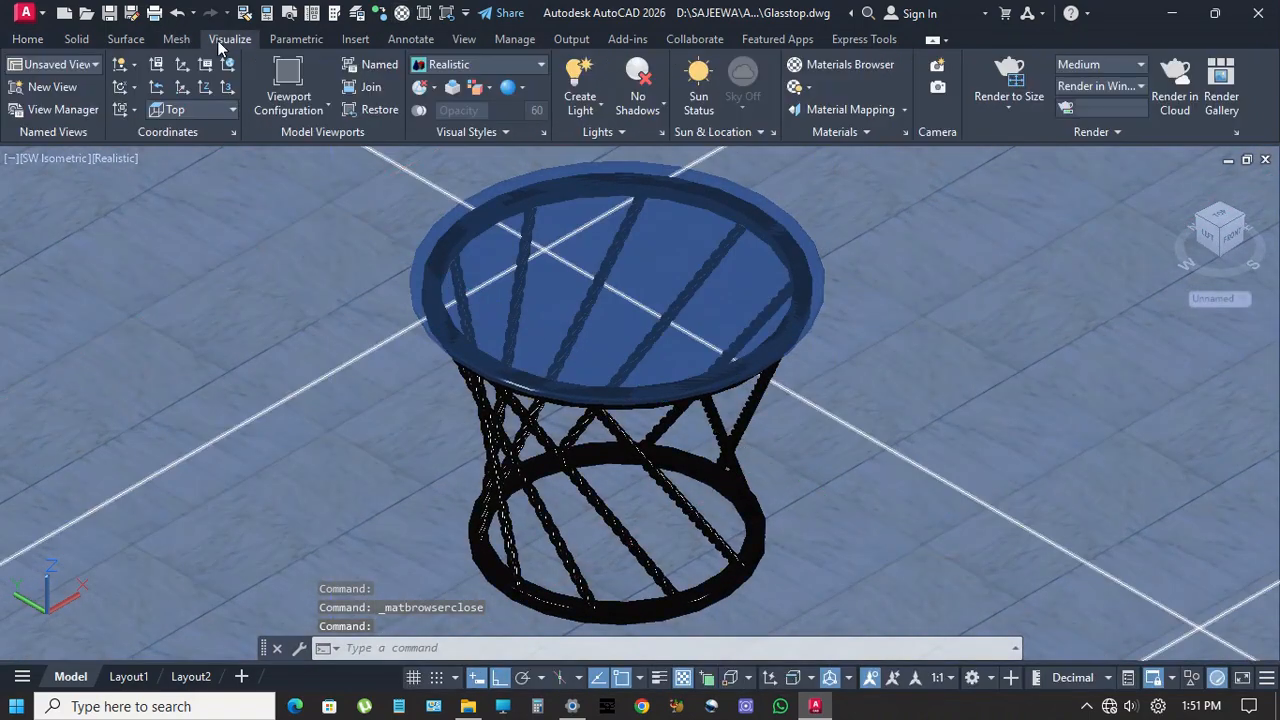
{"action": "left_click", "coordinate": [1117, 134]}
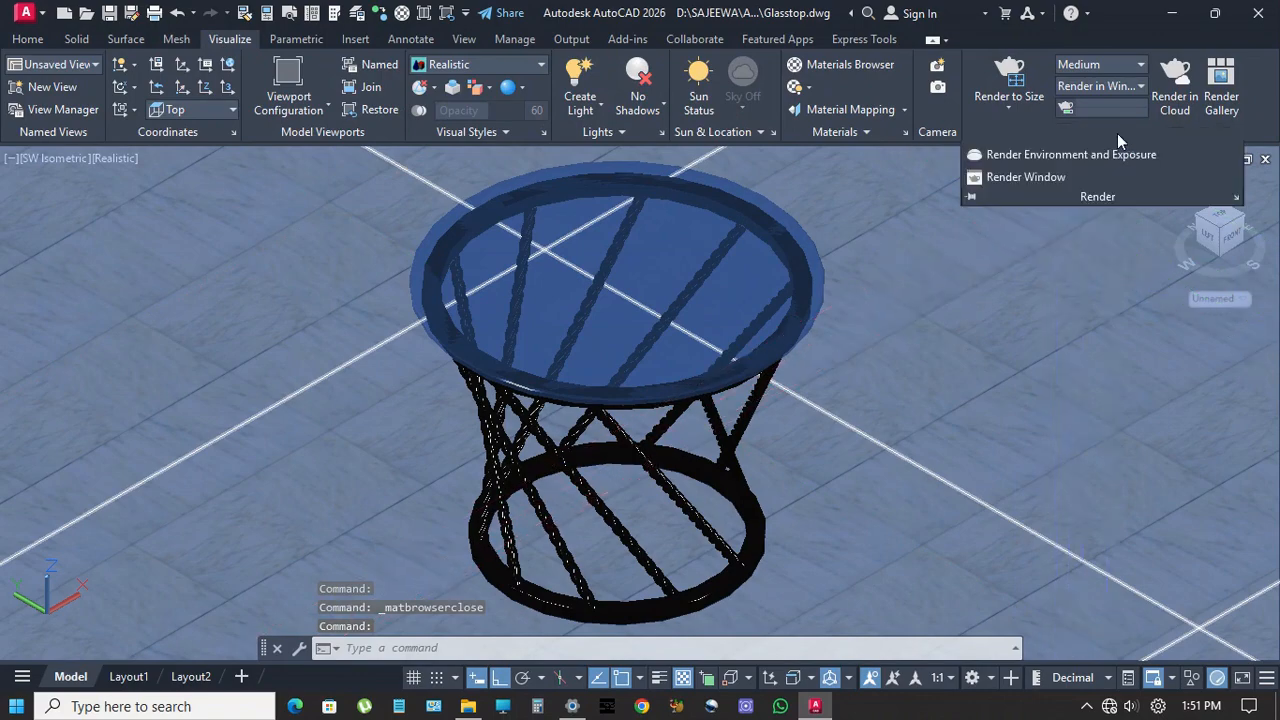
{"action": "left_click", "coordinate": [1045, 155]}
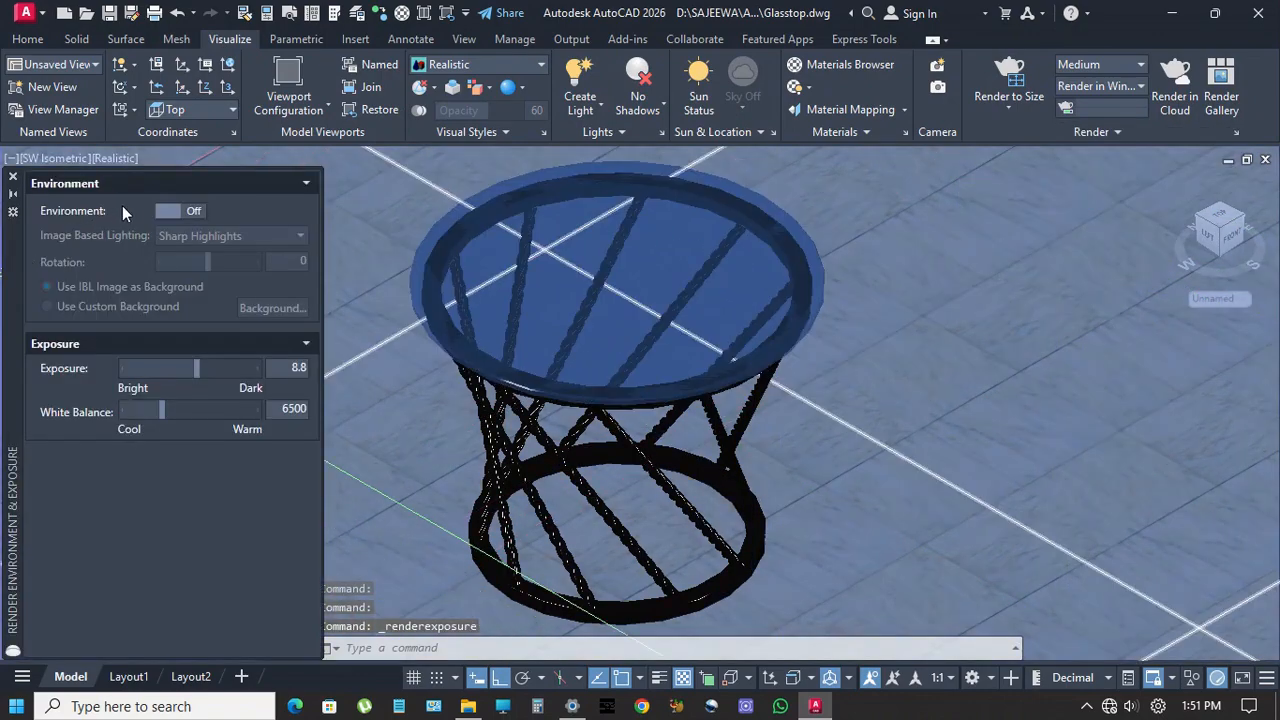
{"action": "left_click", "coordinate": [162, 214]}
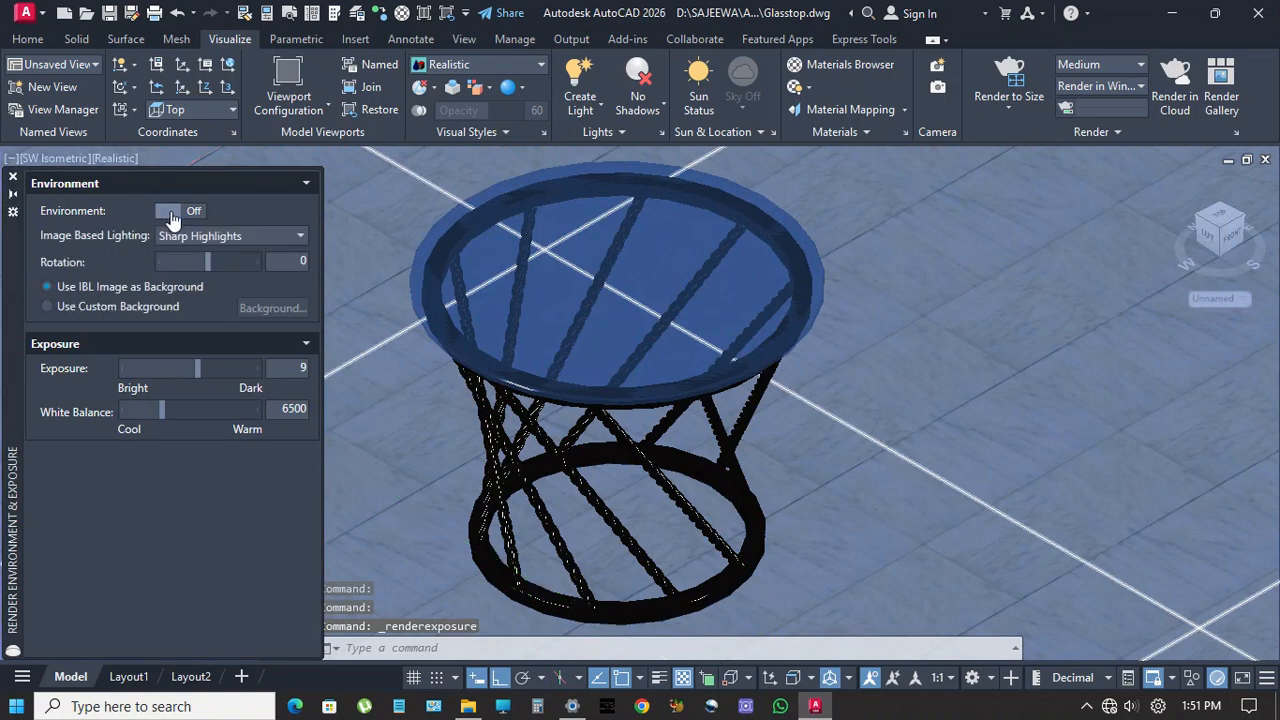
{"action": "left_click", "coordinate": [47, 307]}
{"action": "left_click", "coordinate": [272, 308]}
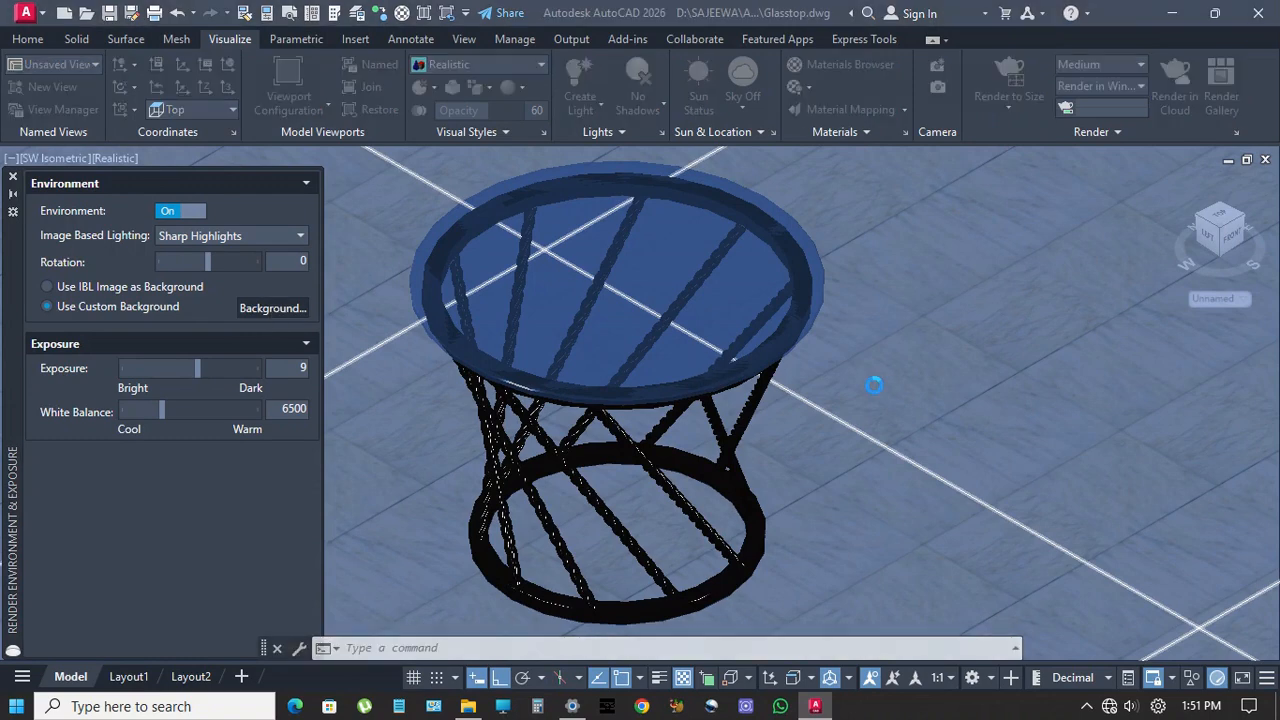
Make the custom background Solid with RGB colour 128,128,255, and close the render environment settings
{"action": "left_click", "coordinate": [636, 224]}
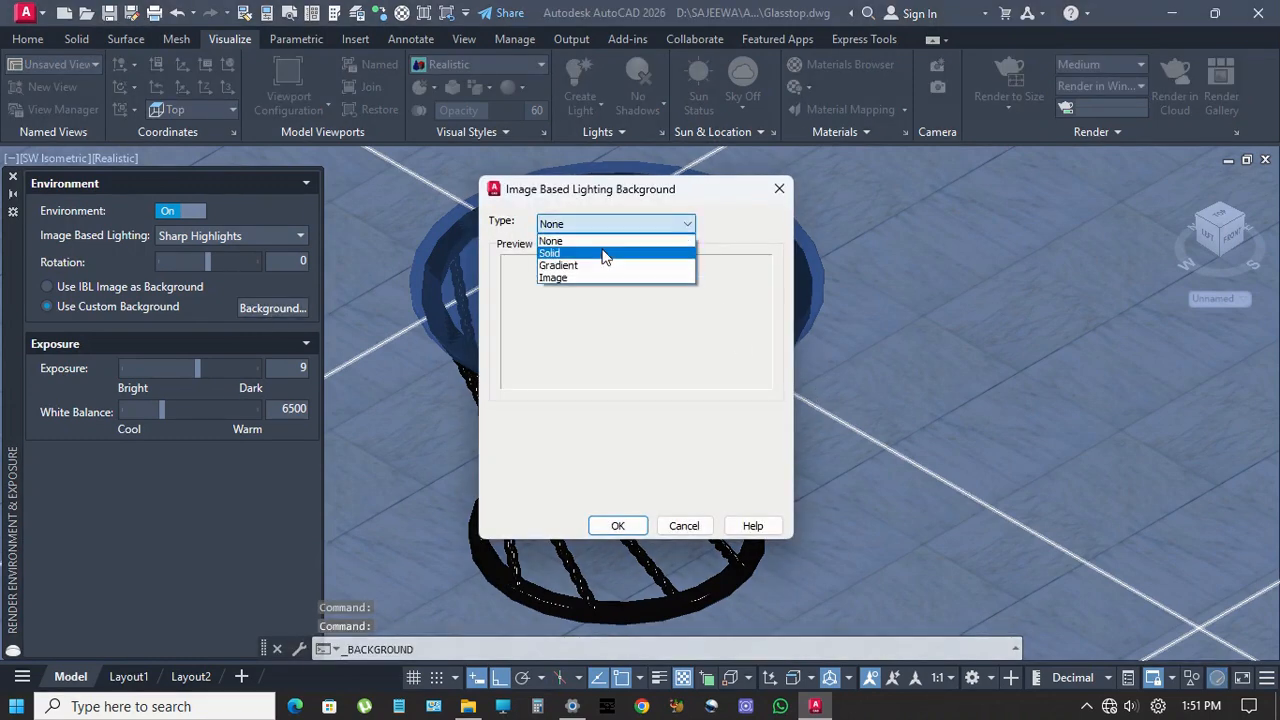
{"action": "left_click", "coordinate": [604, 251]}
{"action": "left_click", "coordinate": [638, 474]}
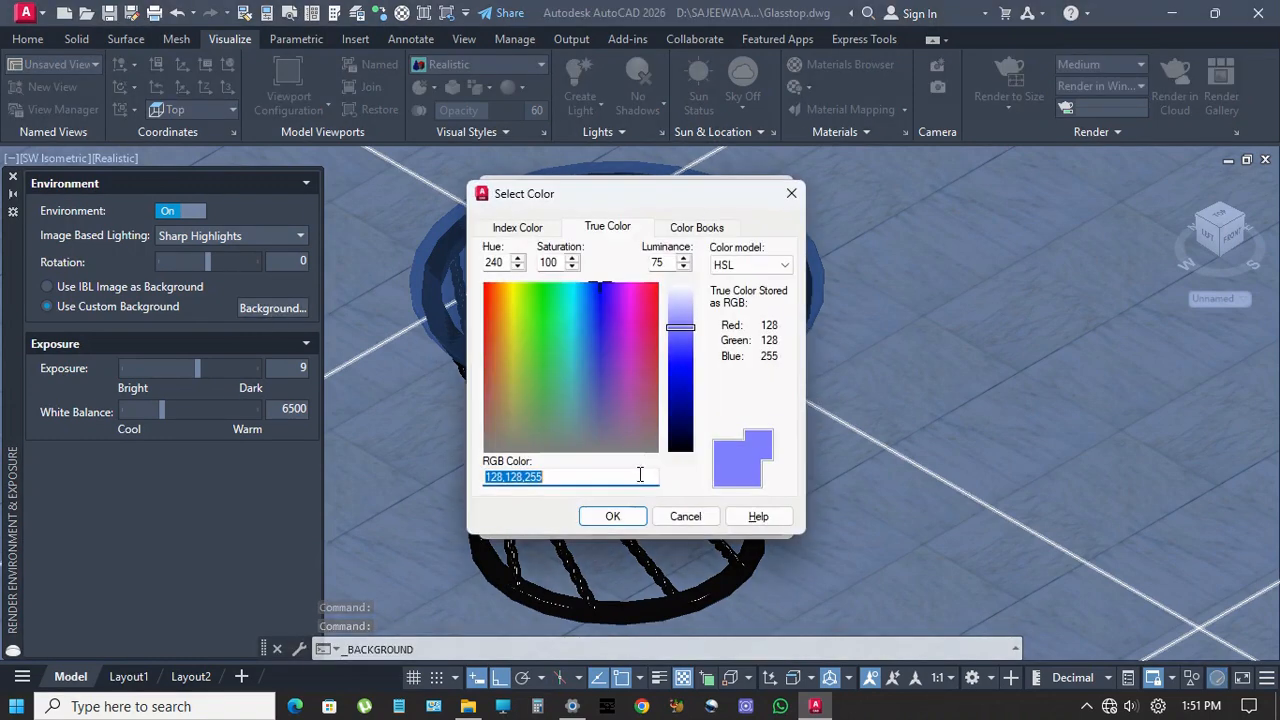
{"action": "left_click_drag", "start_coordinate": [688, 335], "coordinate": [680, 289]}
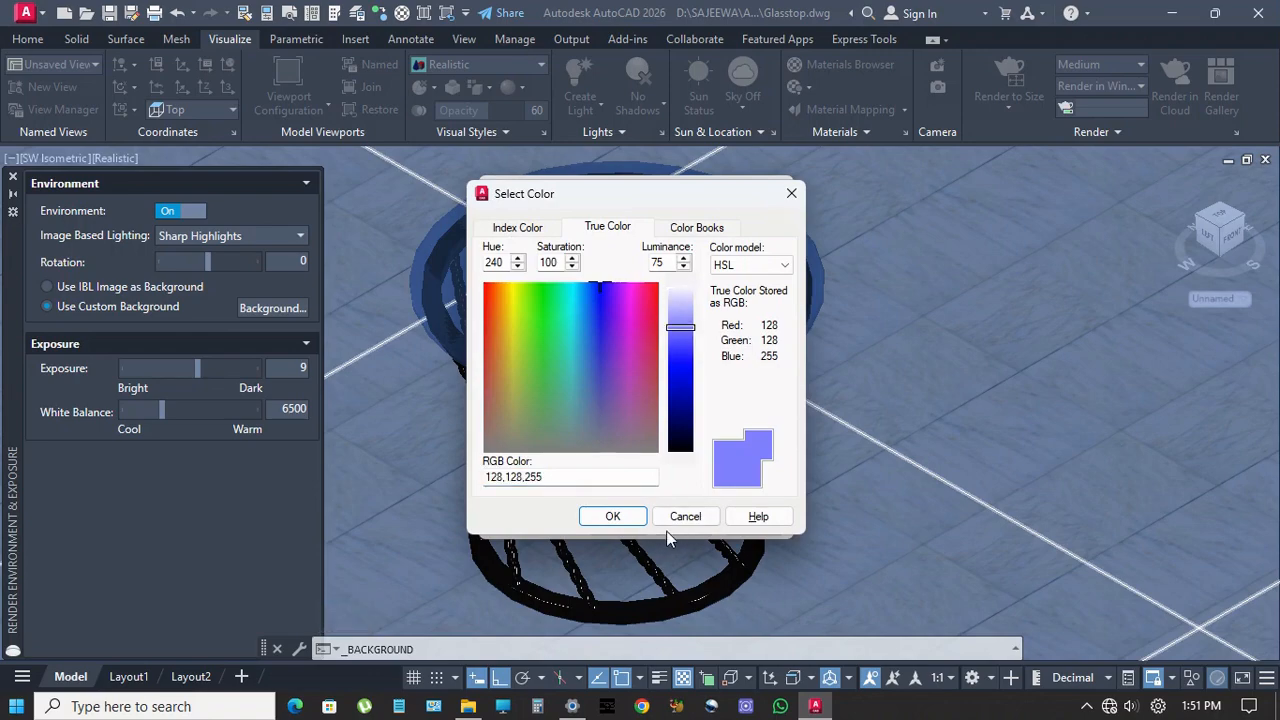
{"action": "left_click", "coordinate": [617, 517]}
{"action": "left_click", "coordinate": [620, 527]}
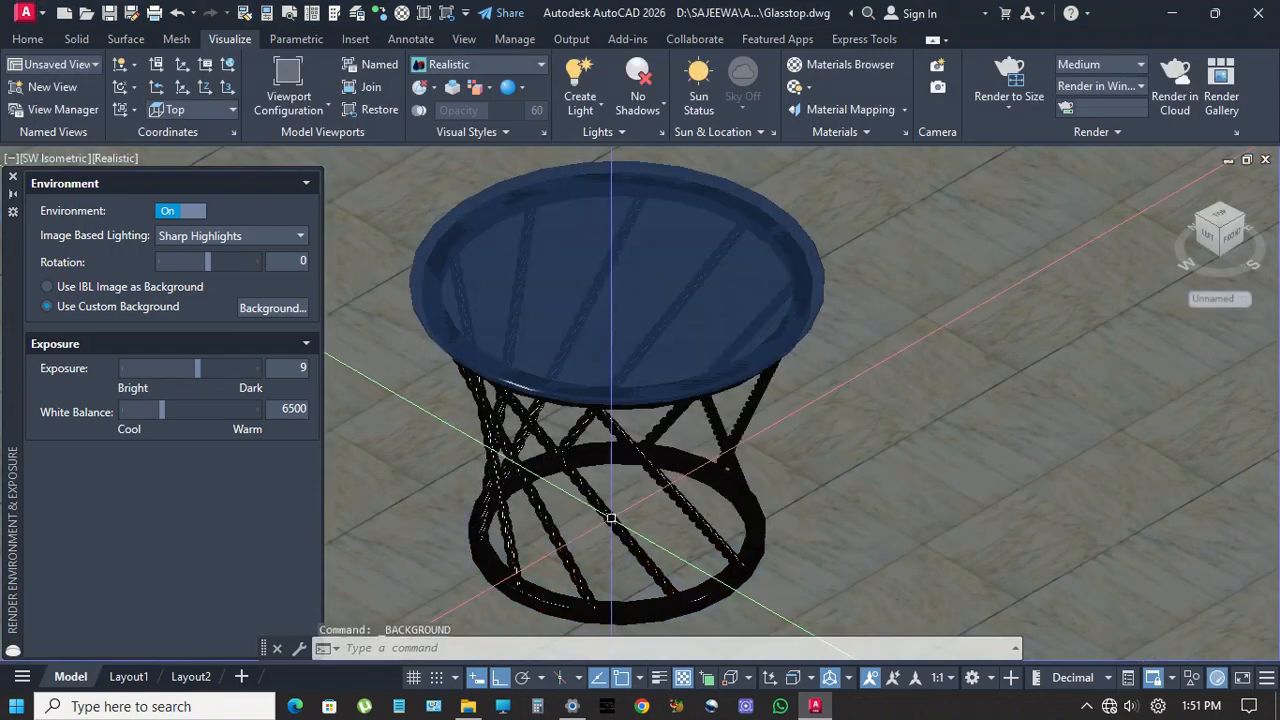
{"action": "left_click", "coordinate": [14, 181]}
{"action": "key", "text": "Escape"}
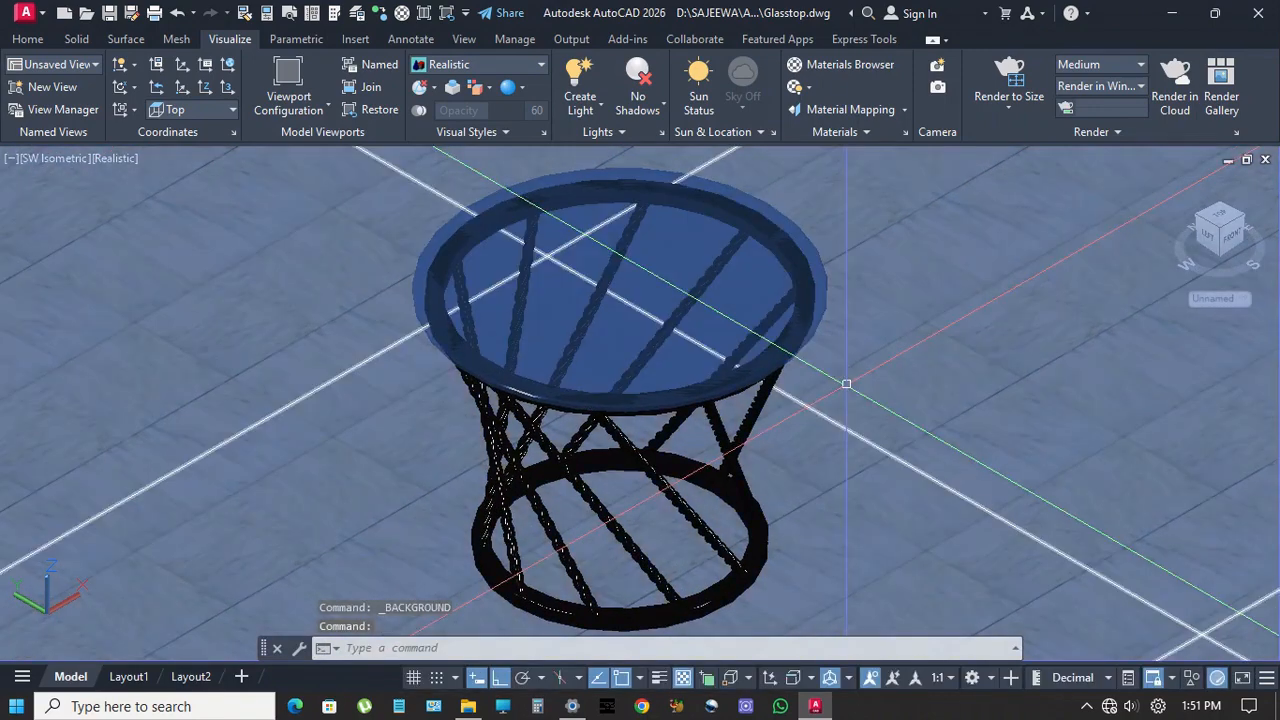
Render the framed table view at 1920 x 1080 px - Full HDTV
{"action": "left_click", "coordinate": [1020, 114]}
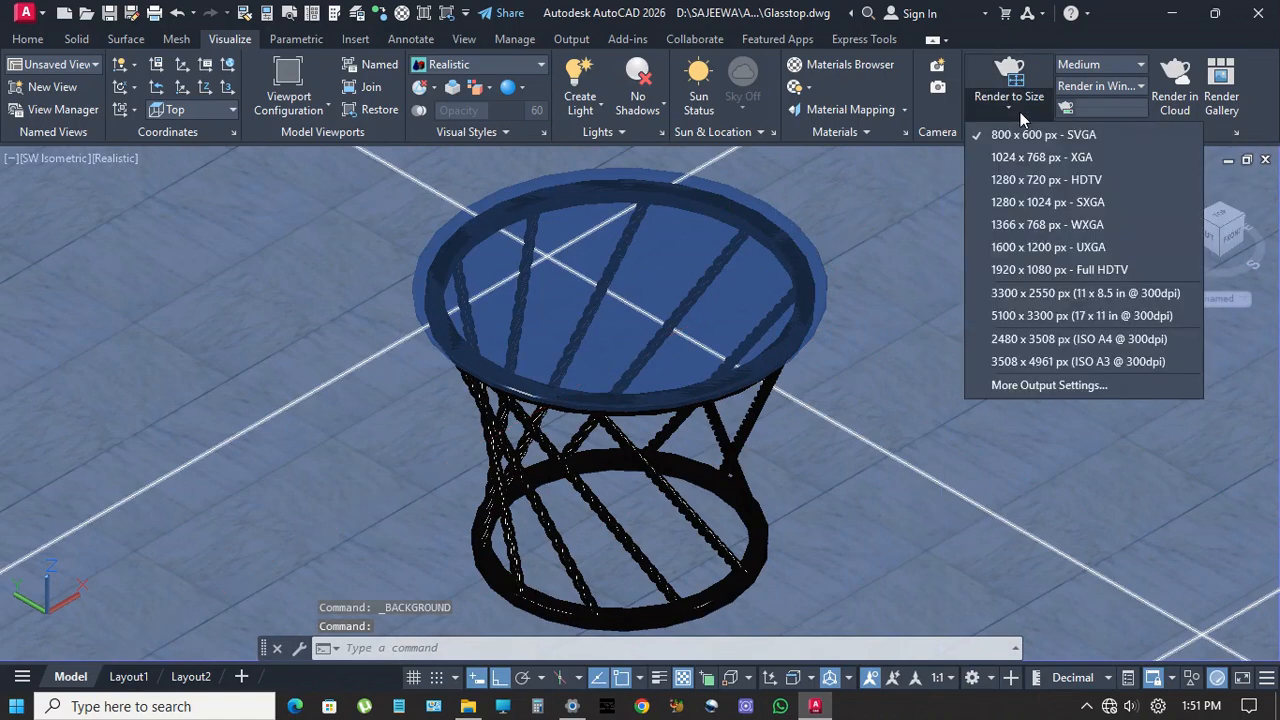
{"action": "left_click", "coordinate": [1106, 270]}
{"action": "middle_click_drag", "start_coordinate": [896, 342], "coordinate": [910, 327]}
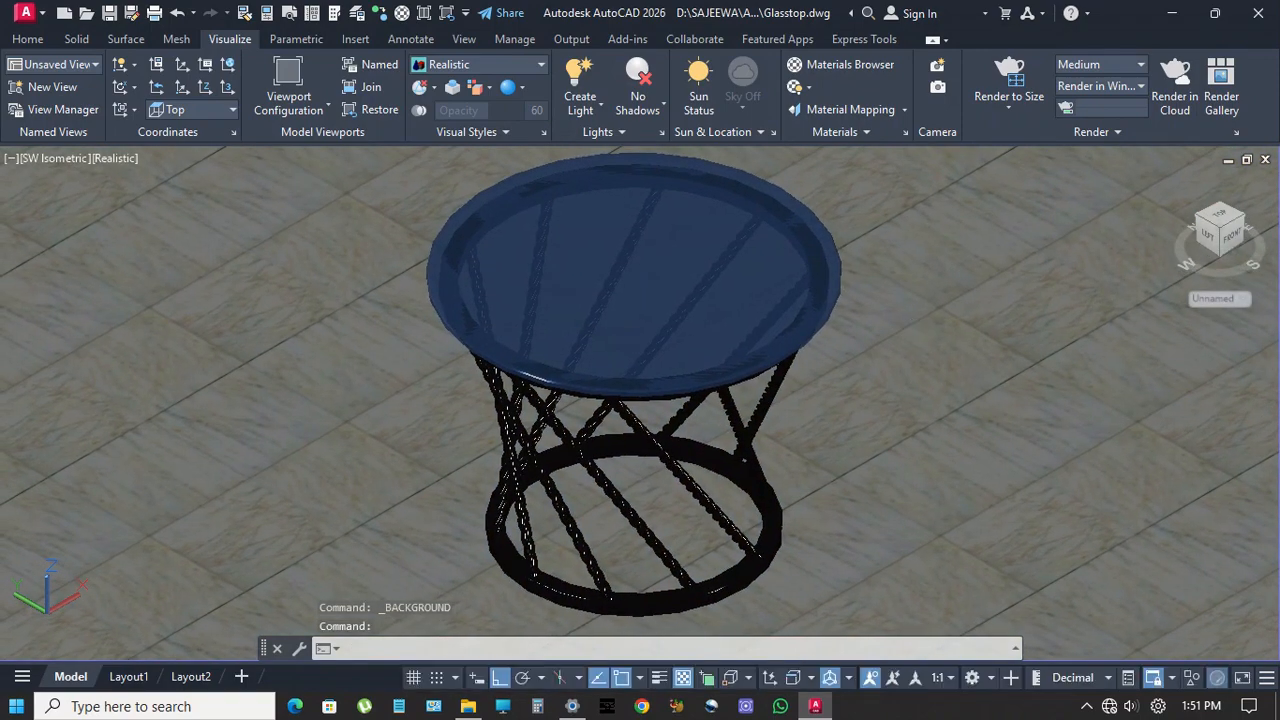
Switch the view to perspective projection and frame the whole table closely with a zoom window
{"action": "right_click", "coordinate": [1220, 254]}
{"action": "left_click", "coordinate": [1109, 308]}
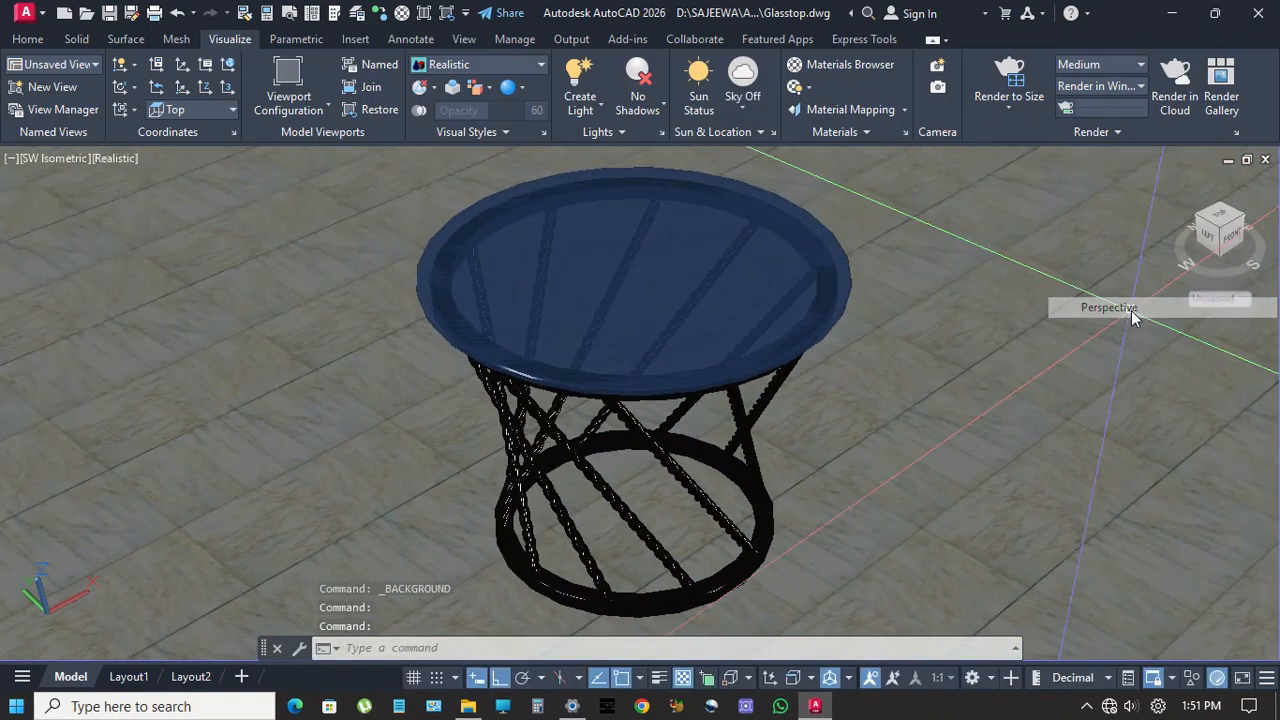
{"action": "middle_click_drag", "start_coordinate": [857, 380], "coordinate": [860, 386]}
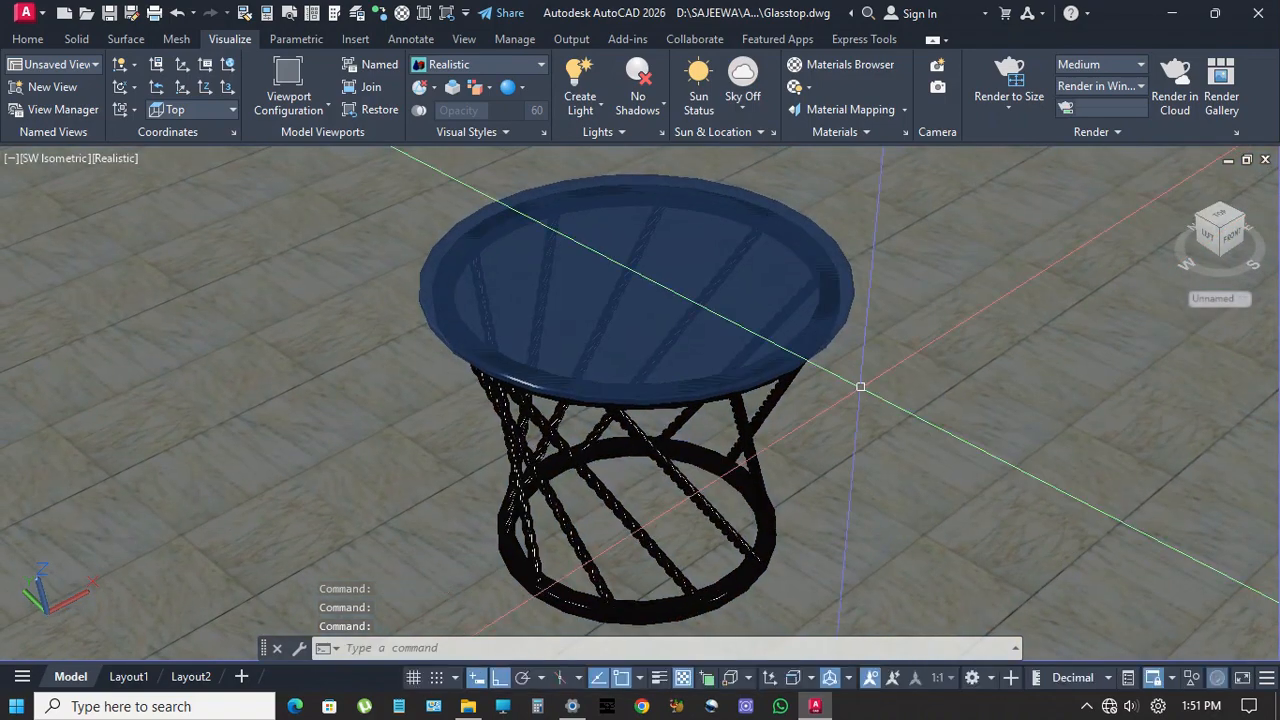
{"action": "key", "text": "Return"}
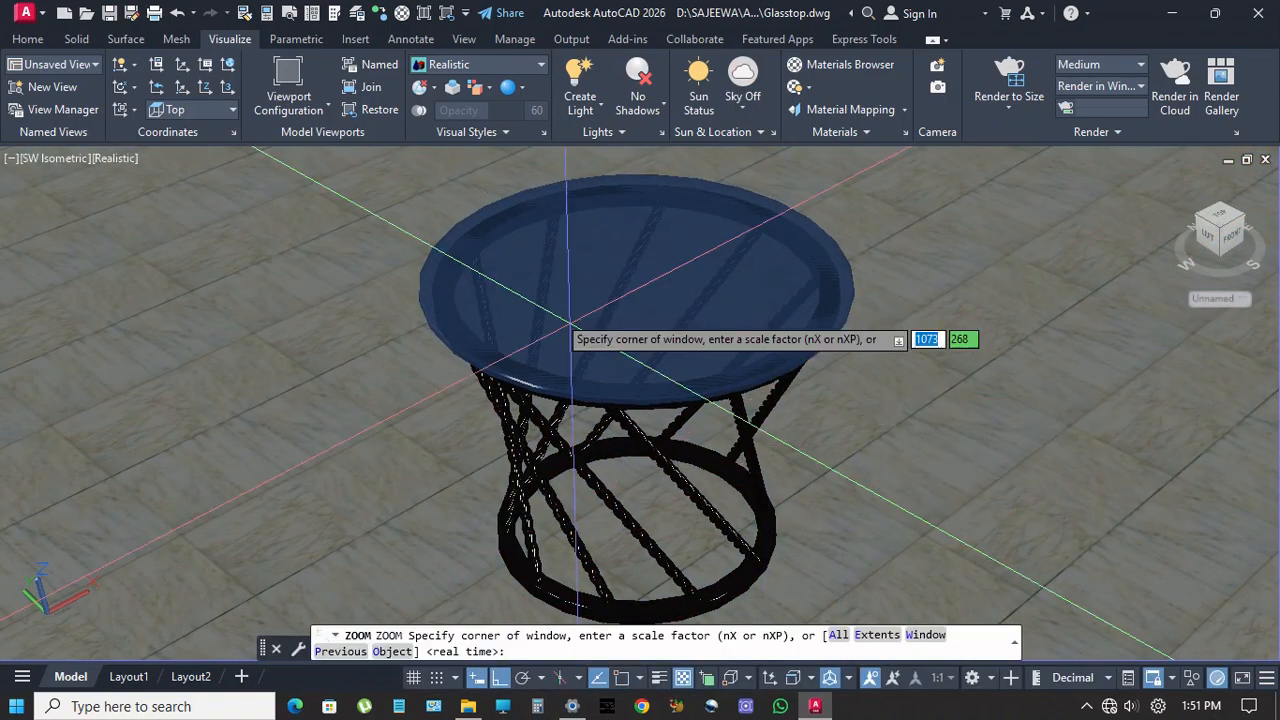
{"action": "left_click", "coordinate": [378, 165]}
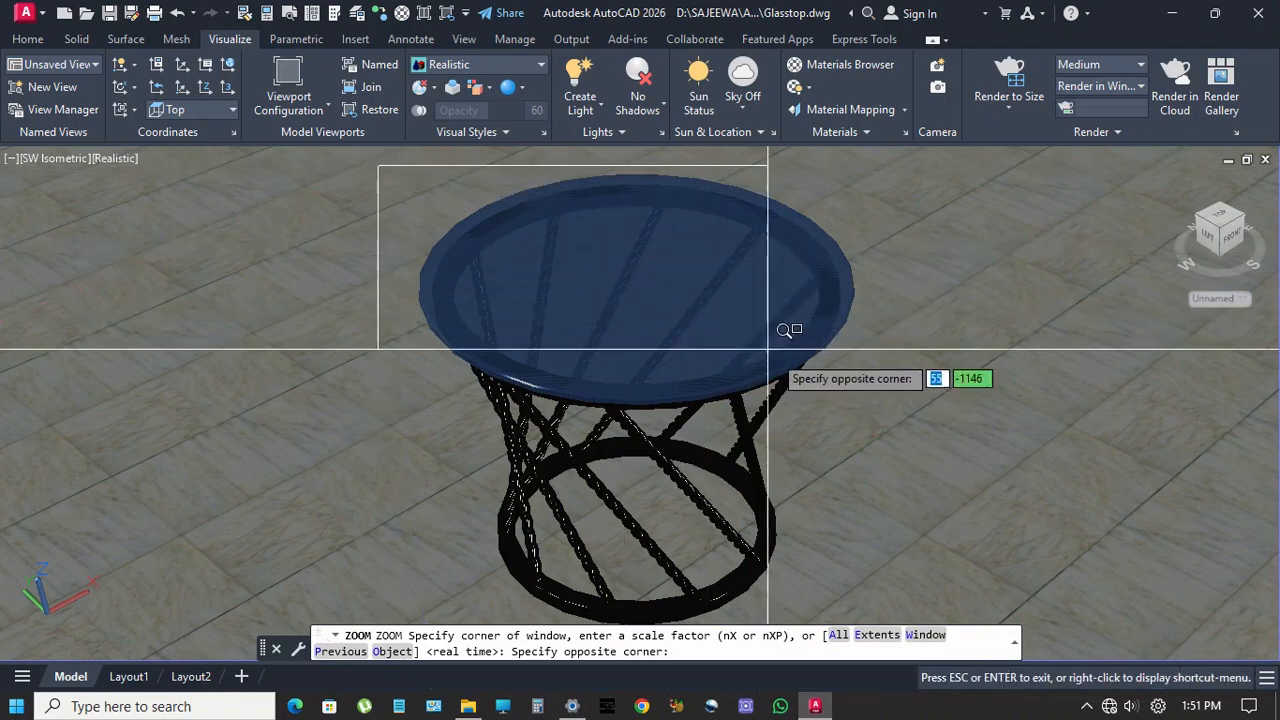
{"action": "left_click", "coordinate": [886, 601]}
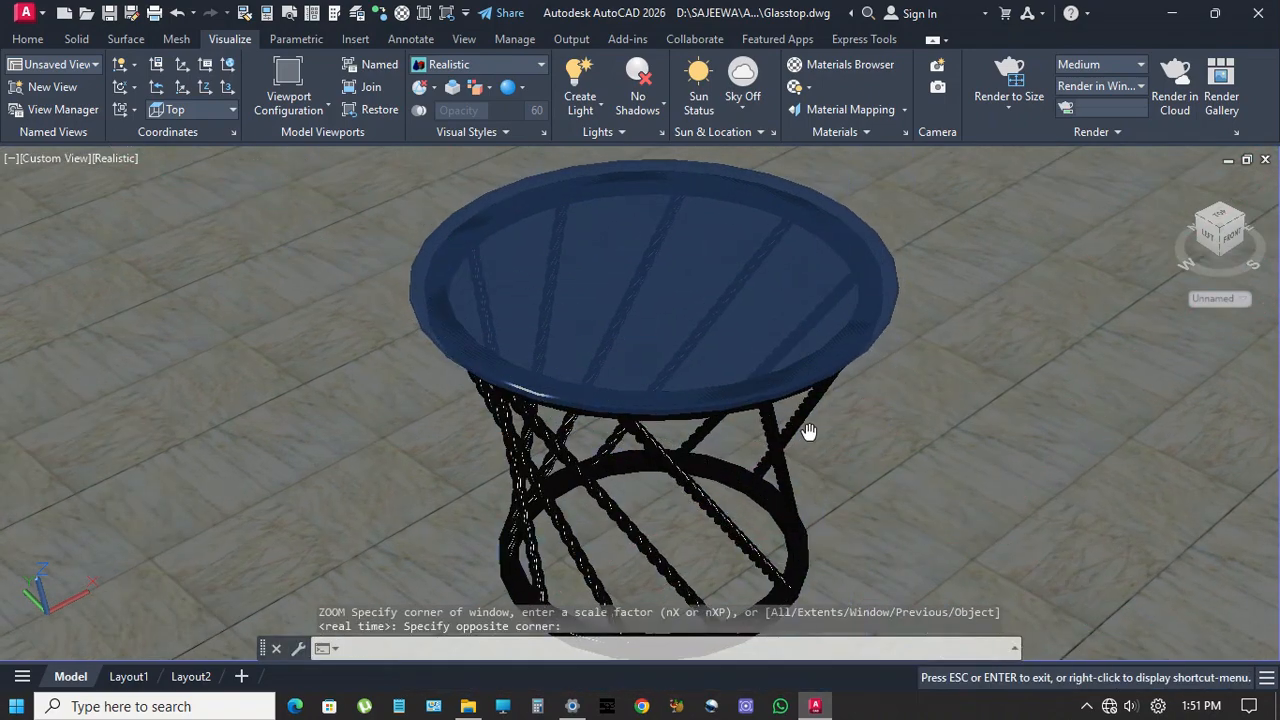
{"action": "middle_click", "coordinate": [897, 427]}
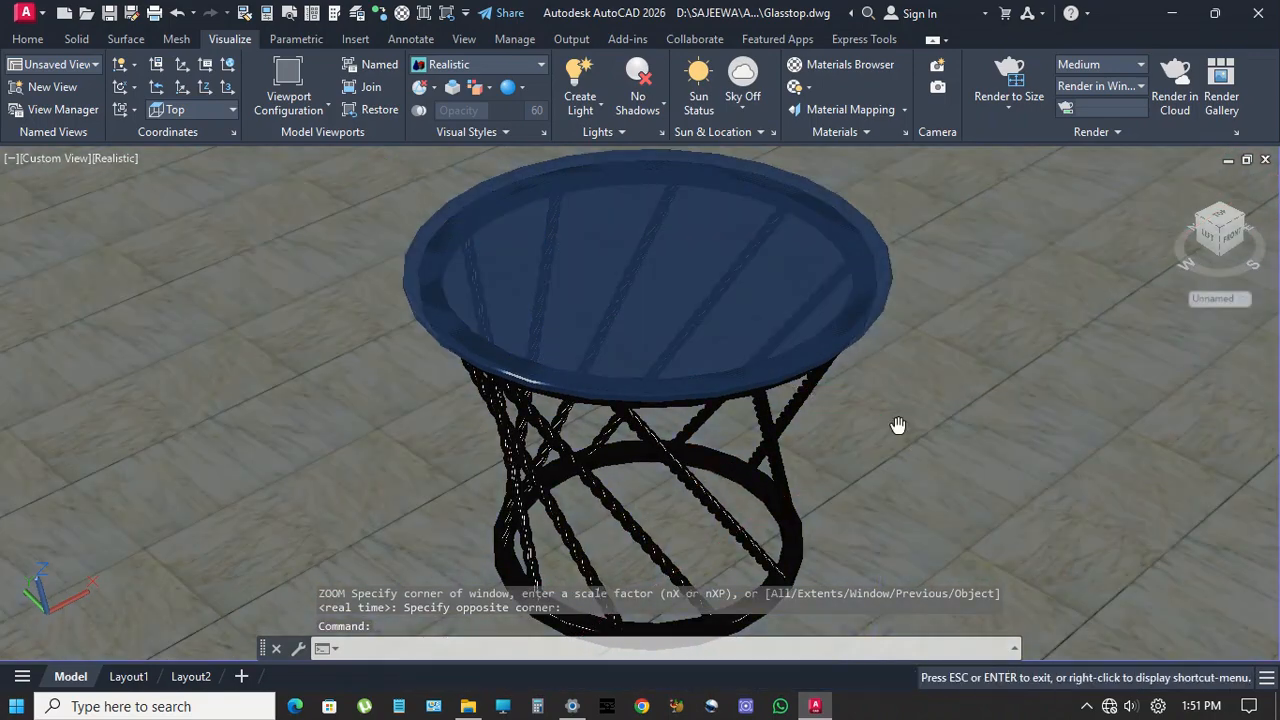
Start and cancel a trial render, and set the render environment's rotation to 30
{"action": "left_click", "coordinate": [1010, 76]}
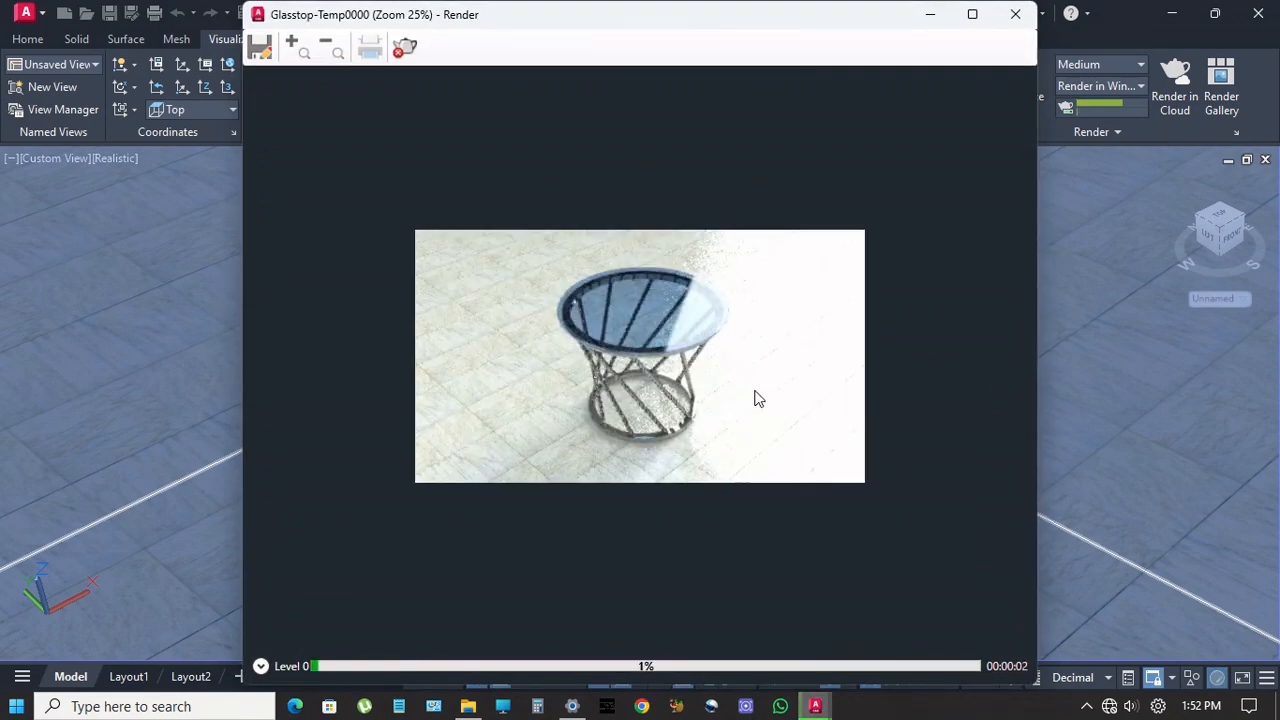
{"action": "left_click", "coordinate": [1016, 15]}
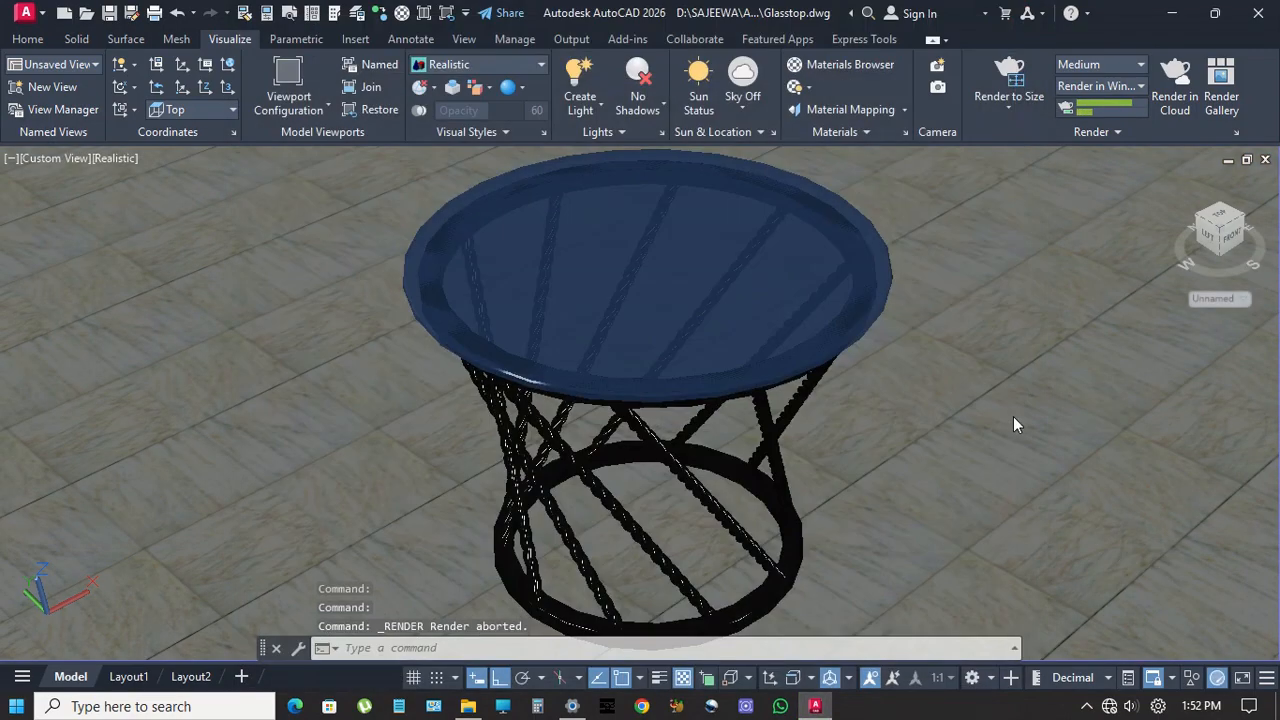
{"action": "left_click", "coordinate": [1115, 133]}
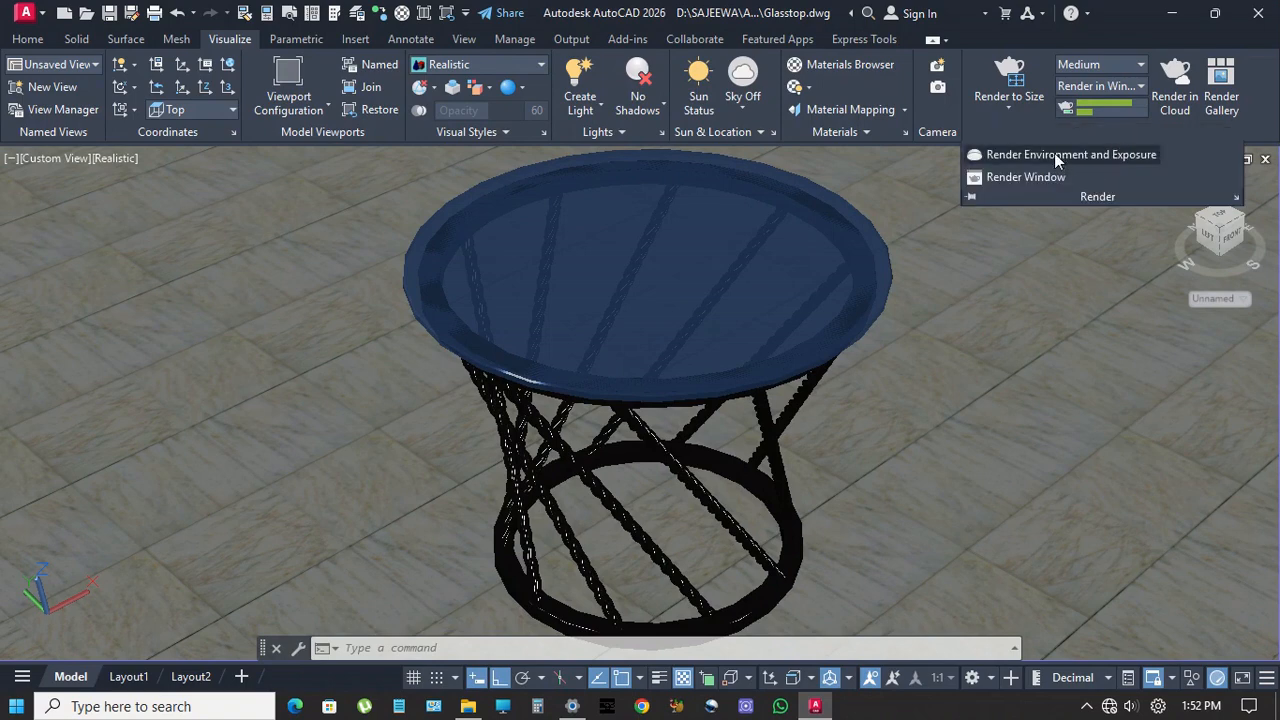
{"action": "left_click", "coordinate": [1015, 154]}
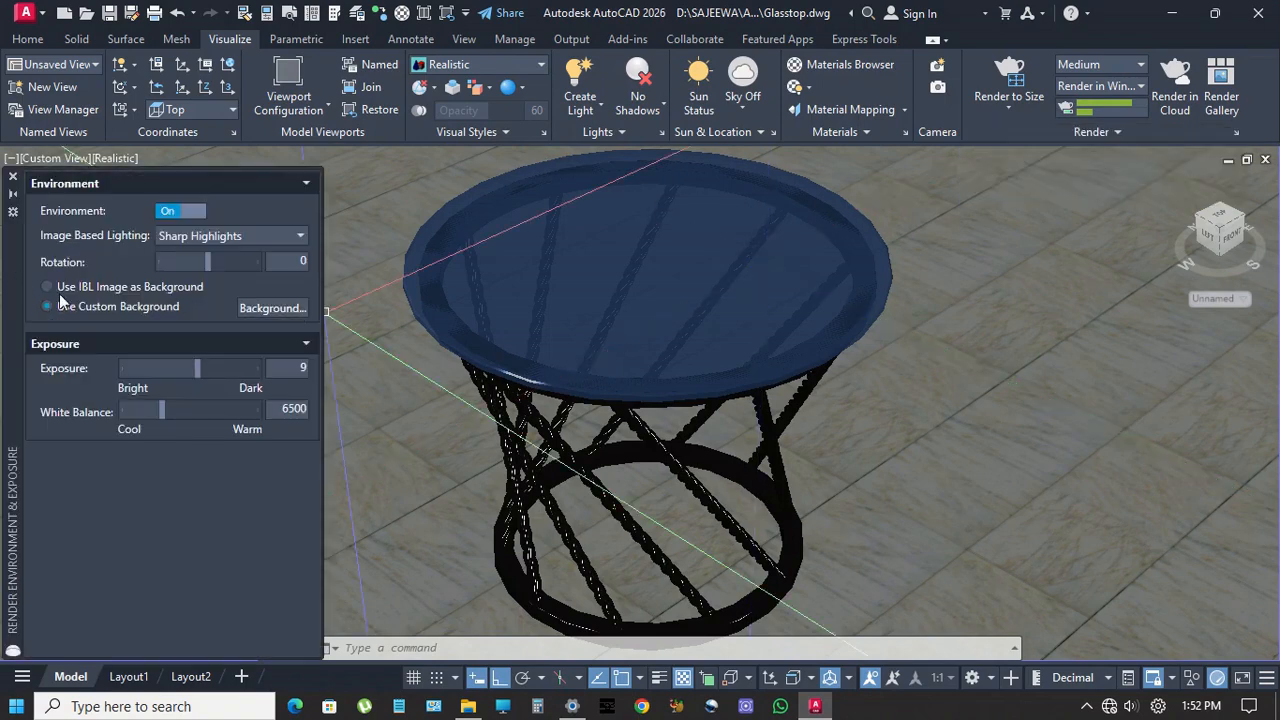
{"action": "left_click", "coordinate": [304, 261]}
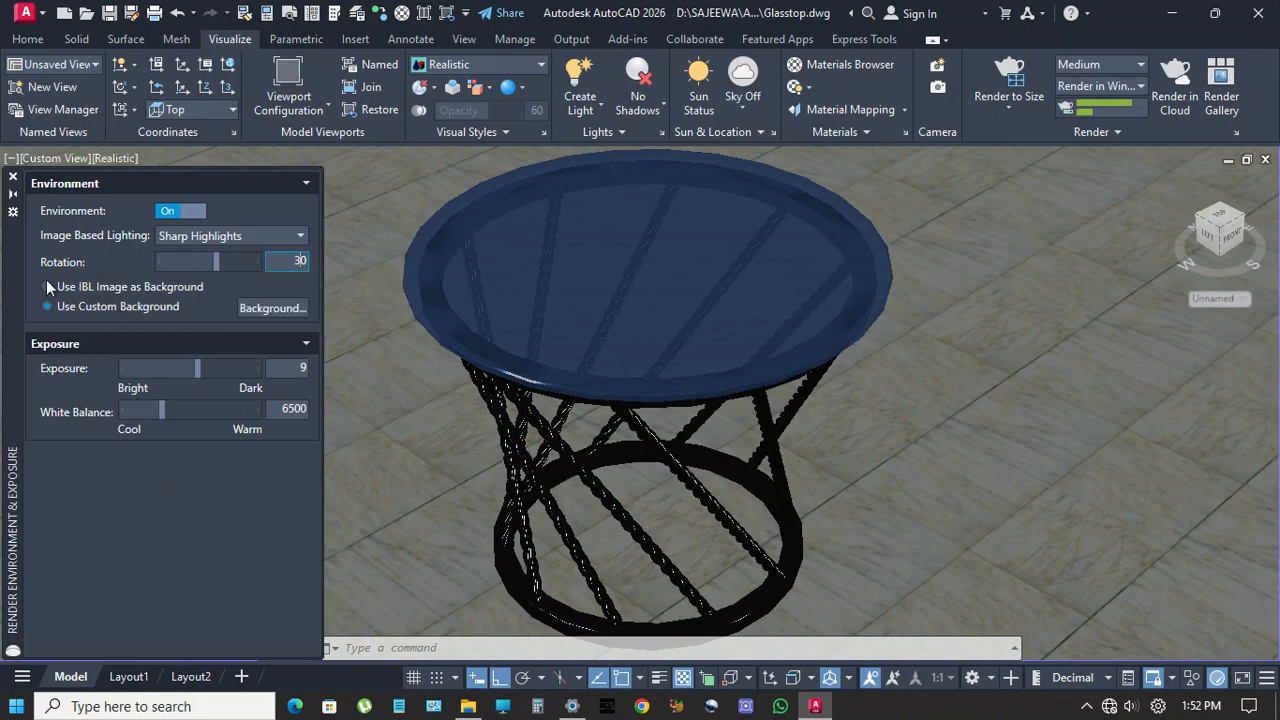
{"action": "left_click", "coordinate": [13, 181]}
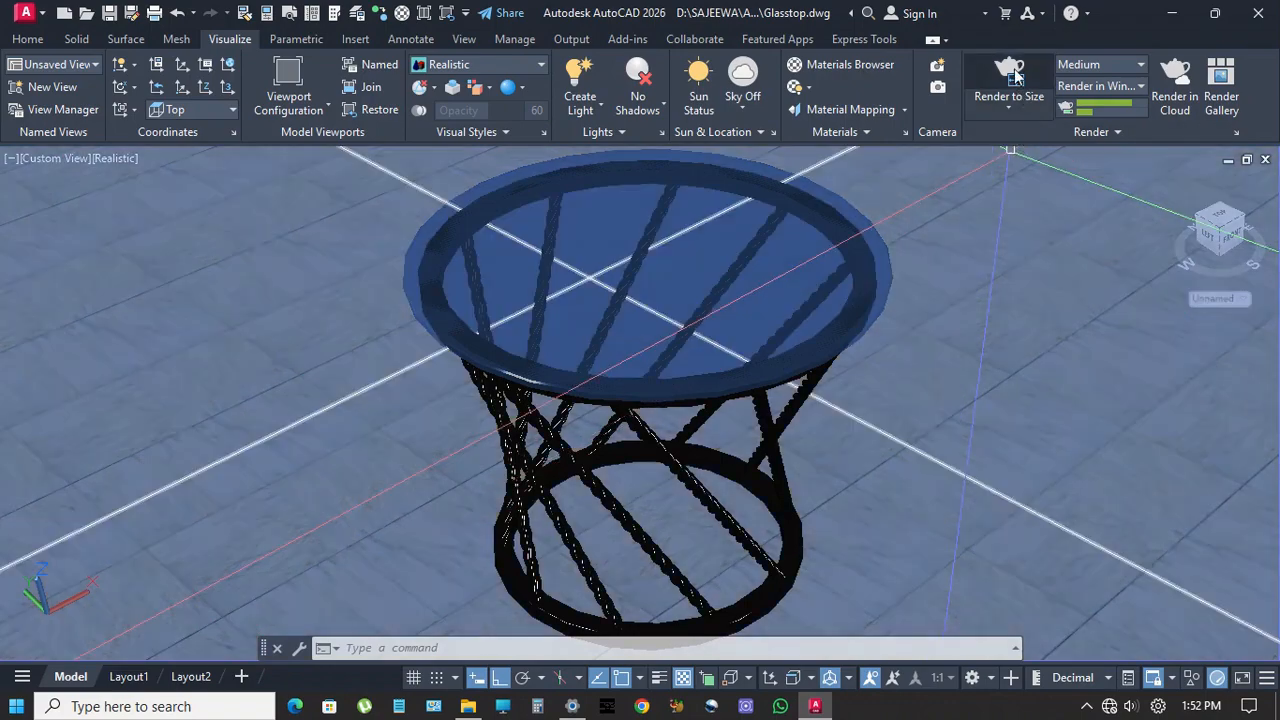
Render the perspective view of the table and inspect the finished image at 50% zoom
{"action": "left_click", "coordinate": [1010, 80]}
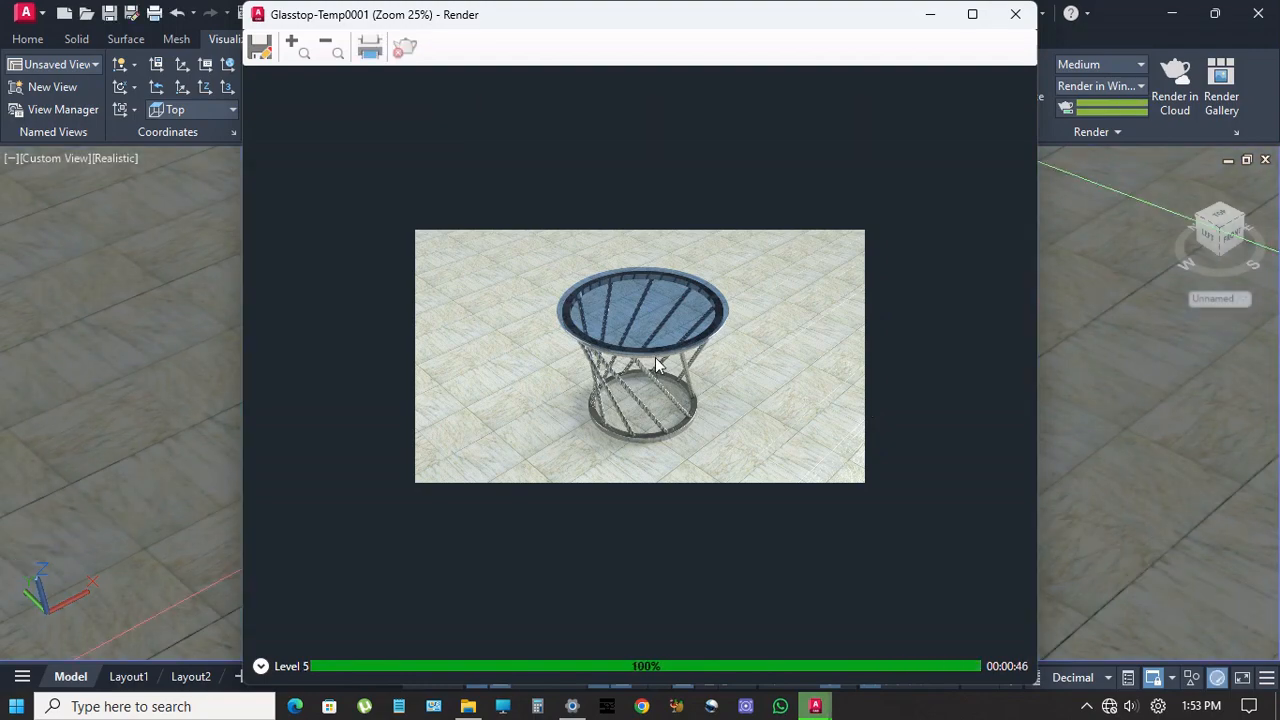
{"action": "scroll", "coordinate": [655, 357], "scroll_direction": "up", "scroll_amount": 2}
{"action": "scroll", "coordinate": [636, 364], "scroll_direction": "down", "scroll_amount": 1}
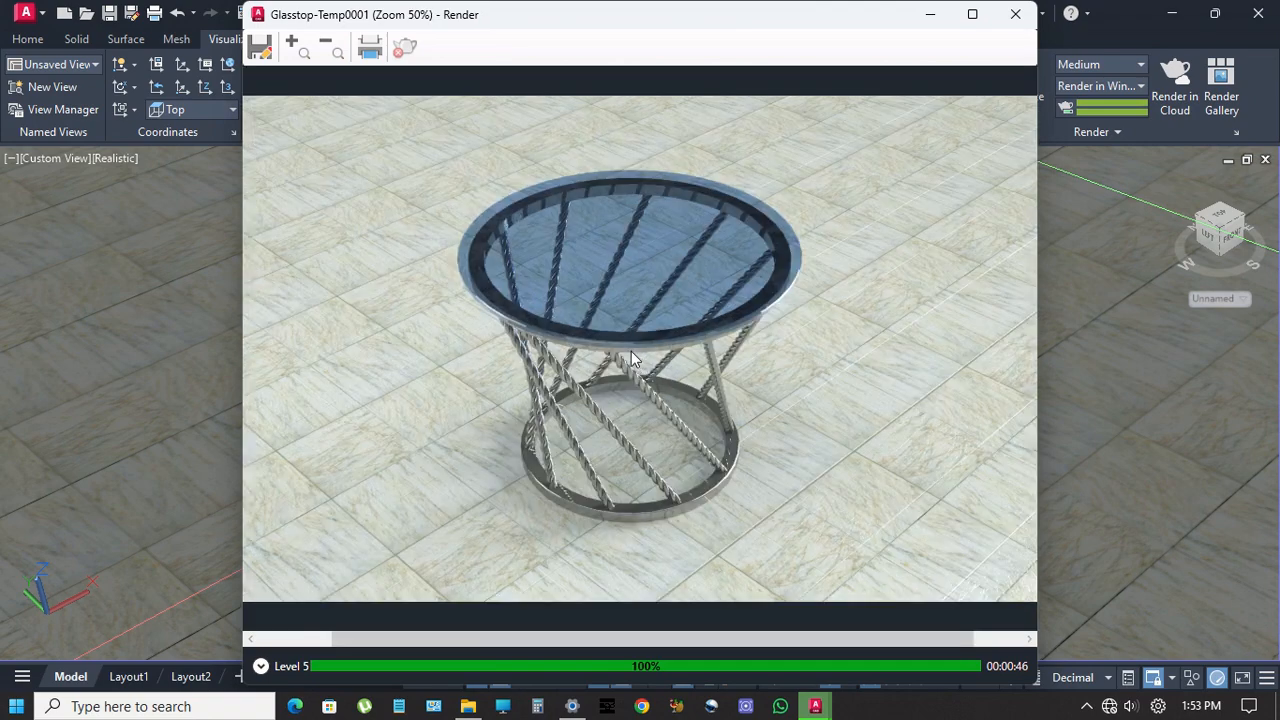
{"action": "scroll", "coordinate": [601, 314], "scroll_direction": "up", "scroll_amount": 1}
{"action": "scroll", "coordinate": [605, 316], "scroll_direction": "down", "scroll_amount": 1}
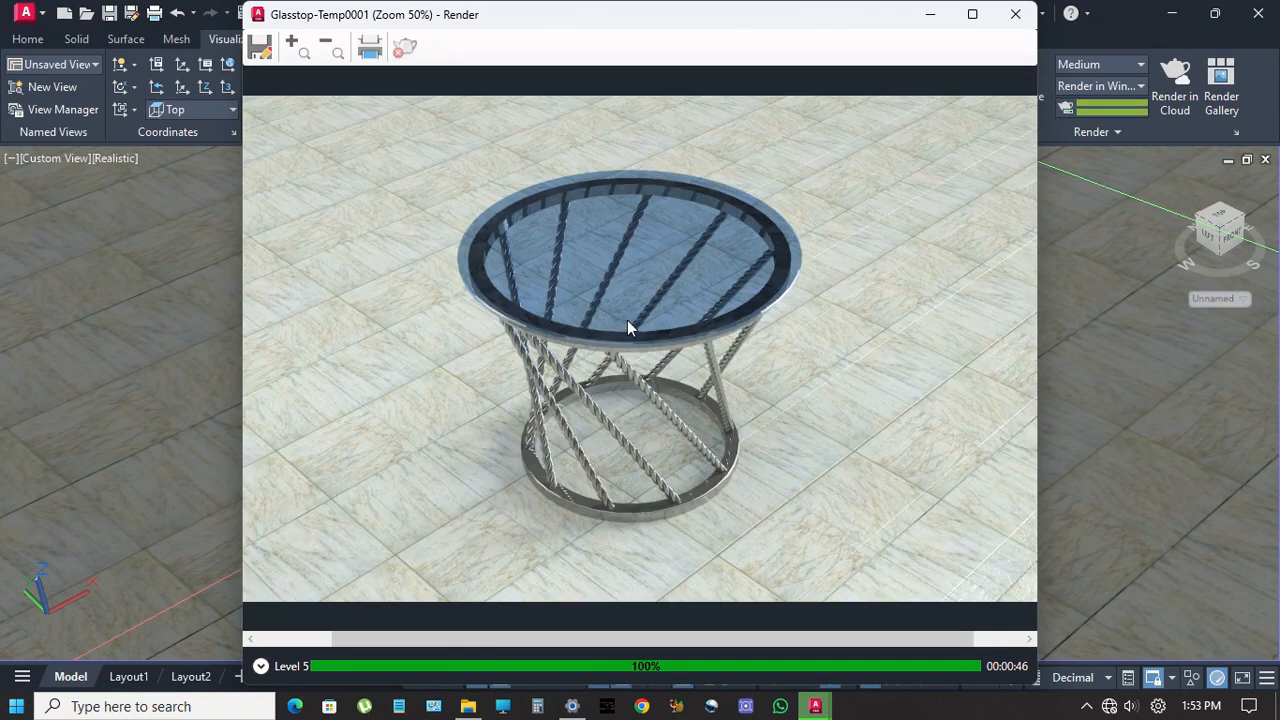